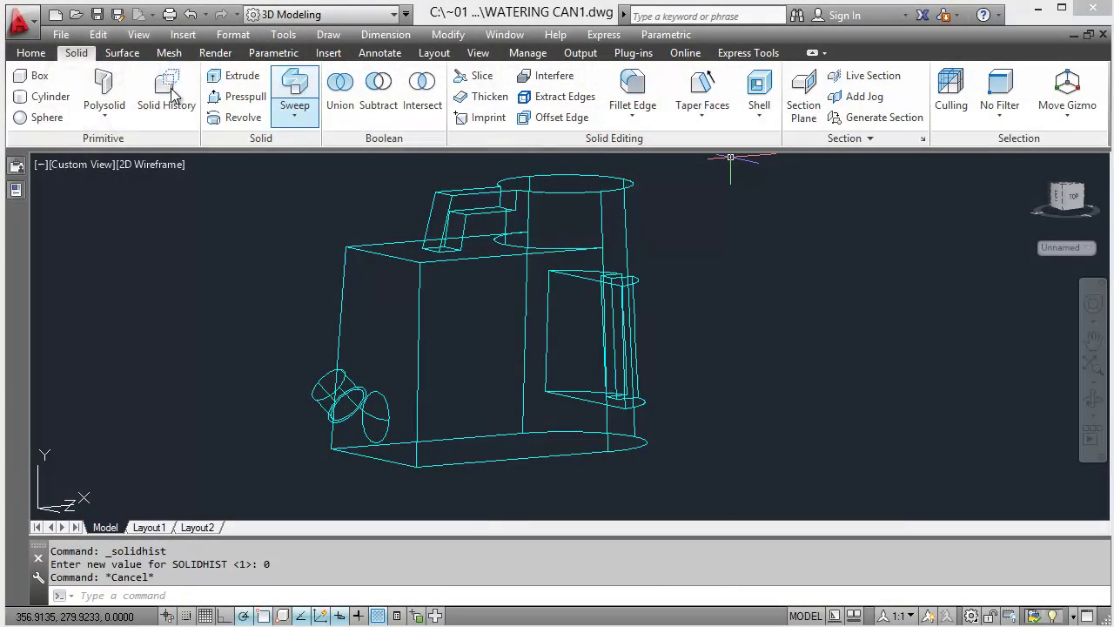
Step: Shade the watering can in the Conceptual visual style and orbit to view it from higher up
click(31, 52)
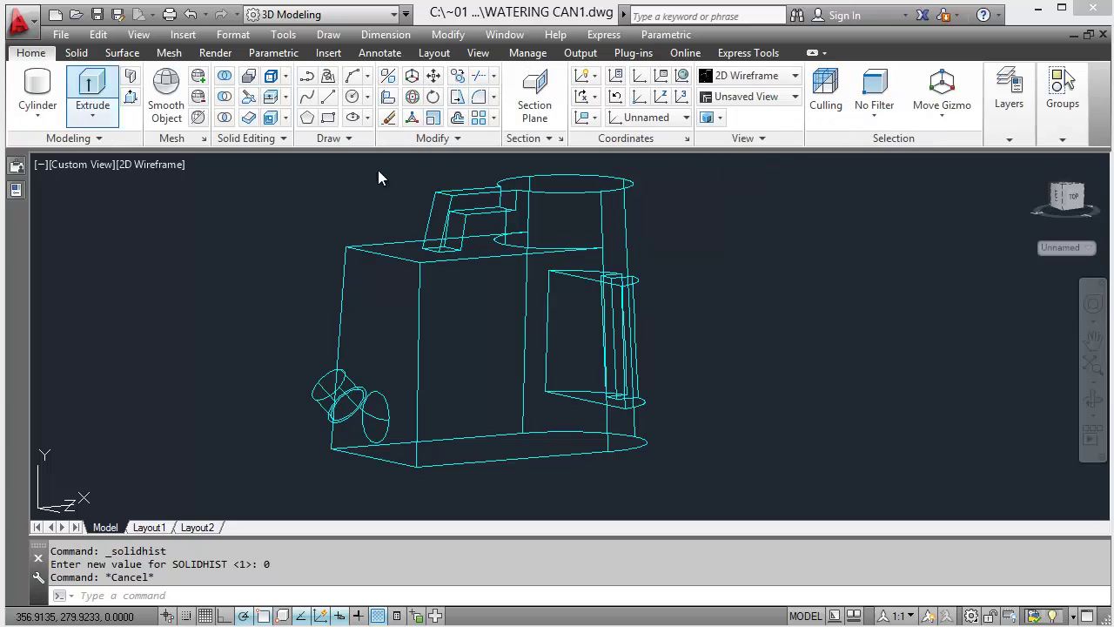
click(746, 76)
click(805, 170)
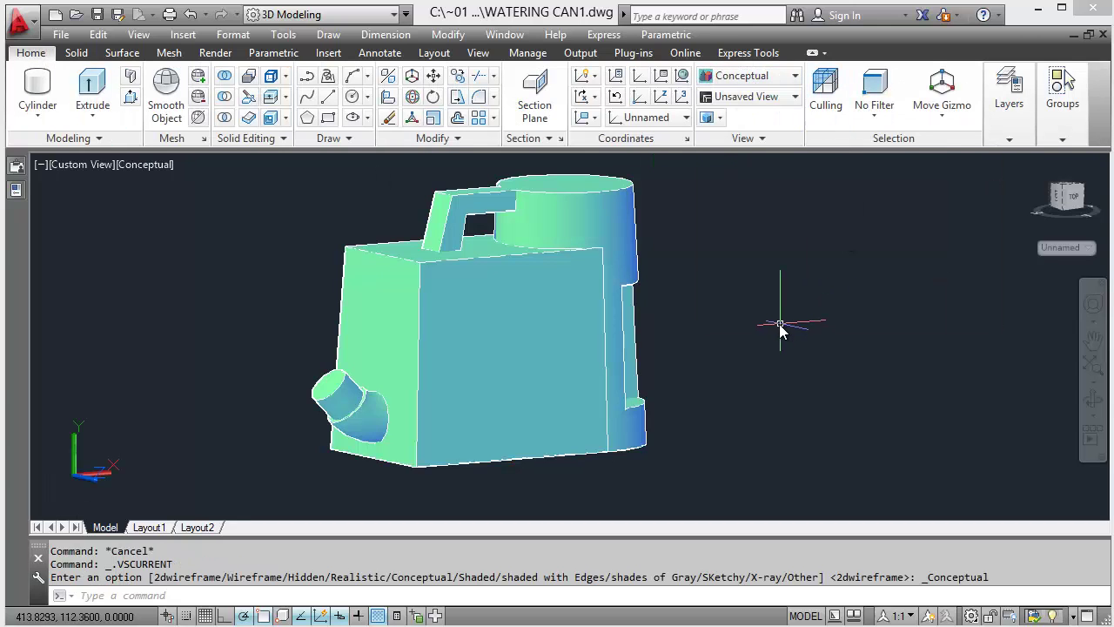
click(75, 52)
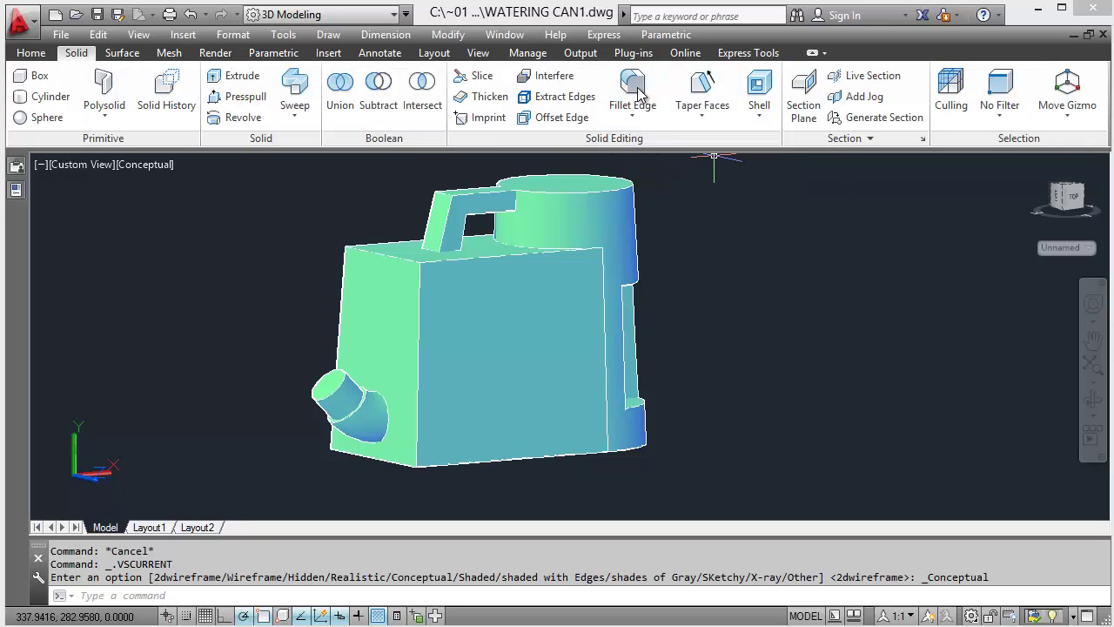
shift+middle_drag(644, 209, 637, 252)
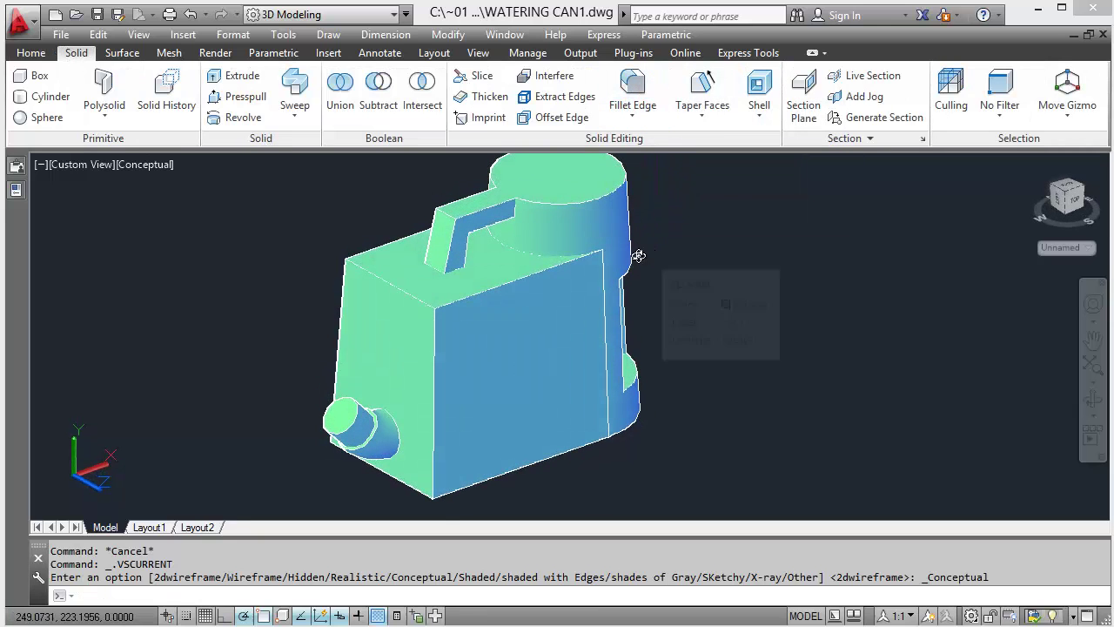
middle_drag(526, 245, 521, 312)
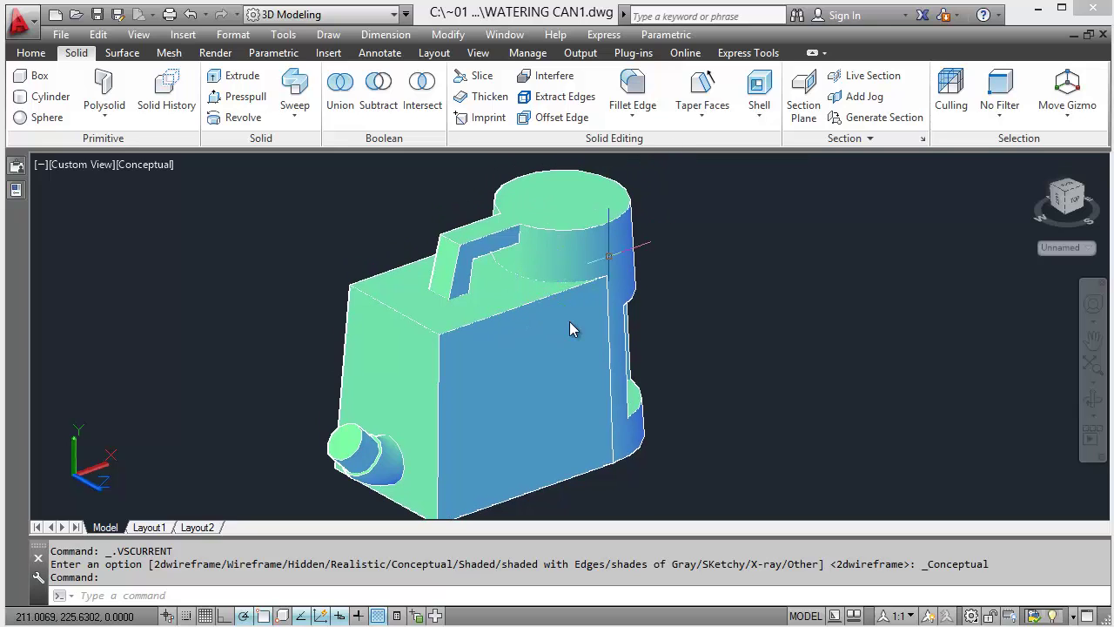
Step: Round the handle's top edge with a 20-unit edge fillet
click(633, 84)
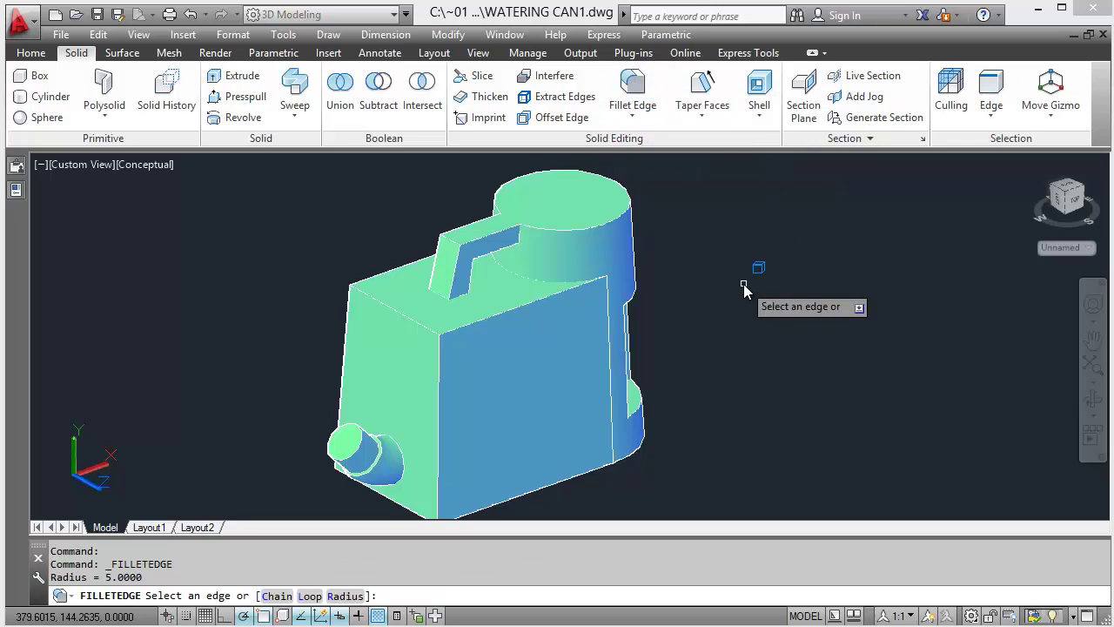
key(Down)
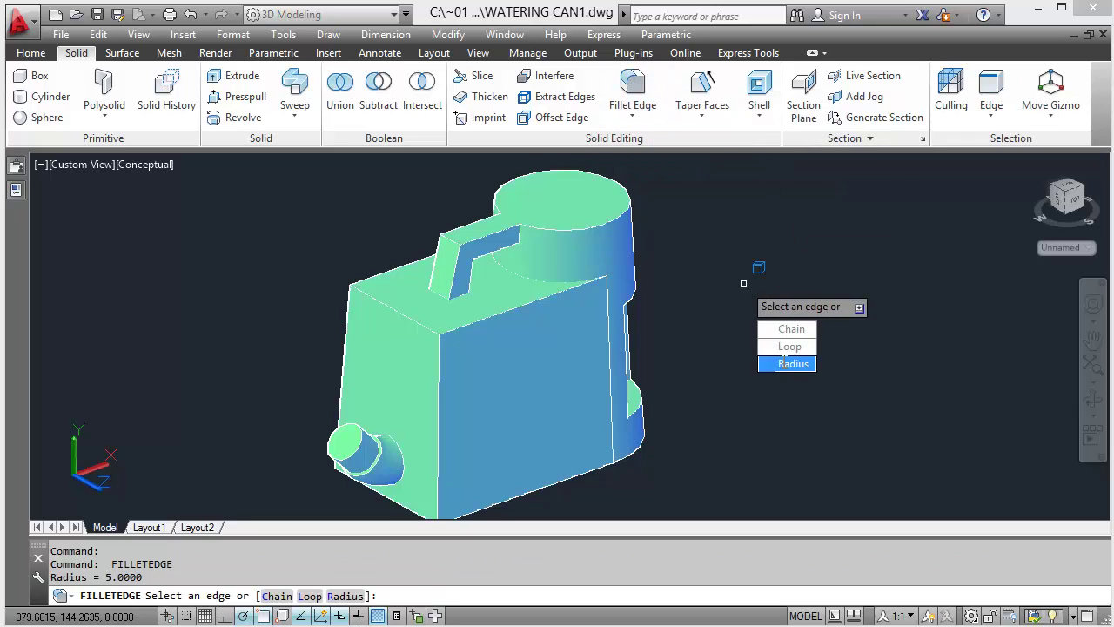
key(Return)
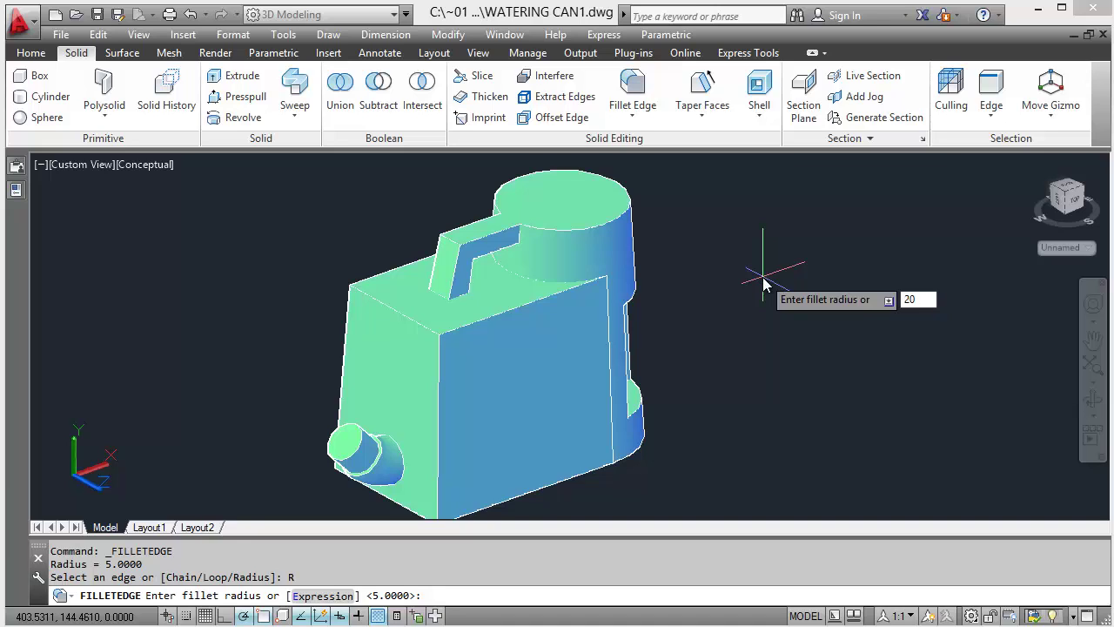
key(Return)
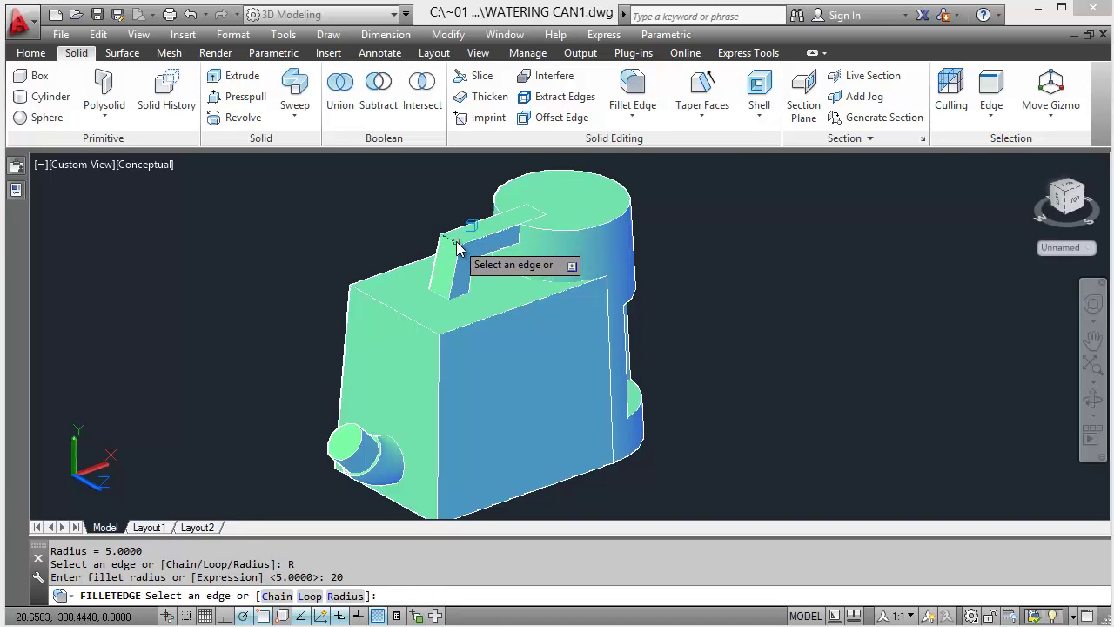
click(458, 247)
key(Return)
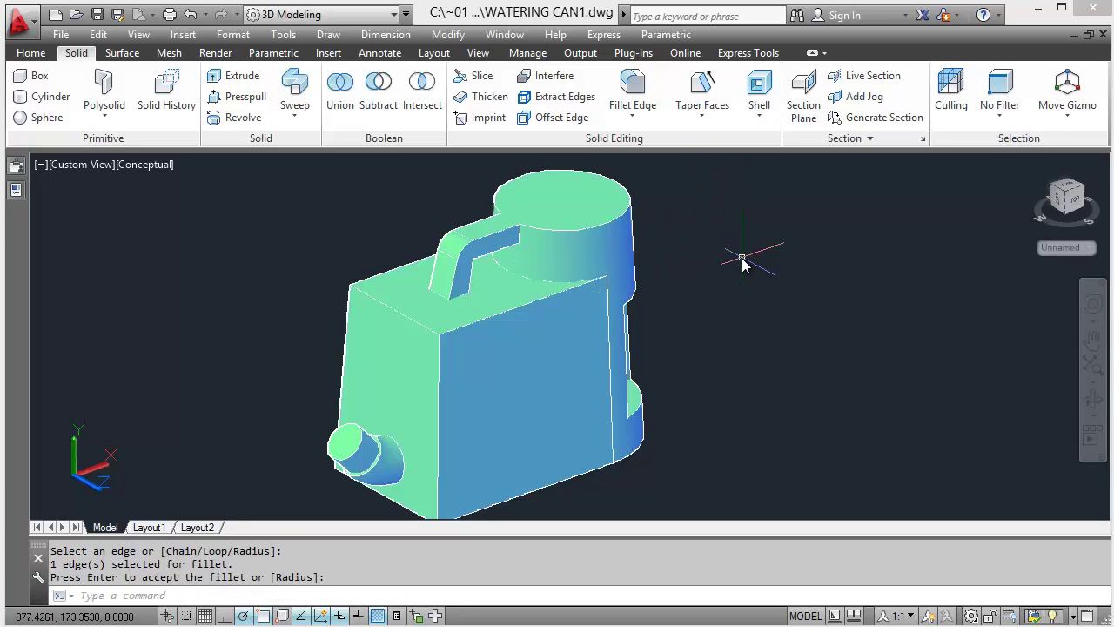
key(Return)
key(Return)
Step: Fillet the body's front and left vertical edges with radius 15
key(Down)
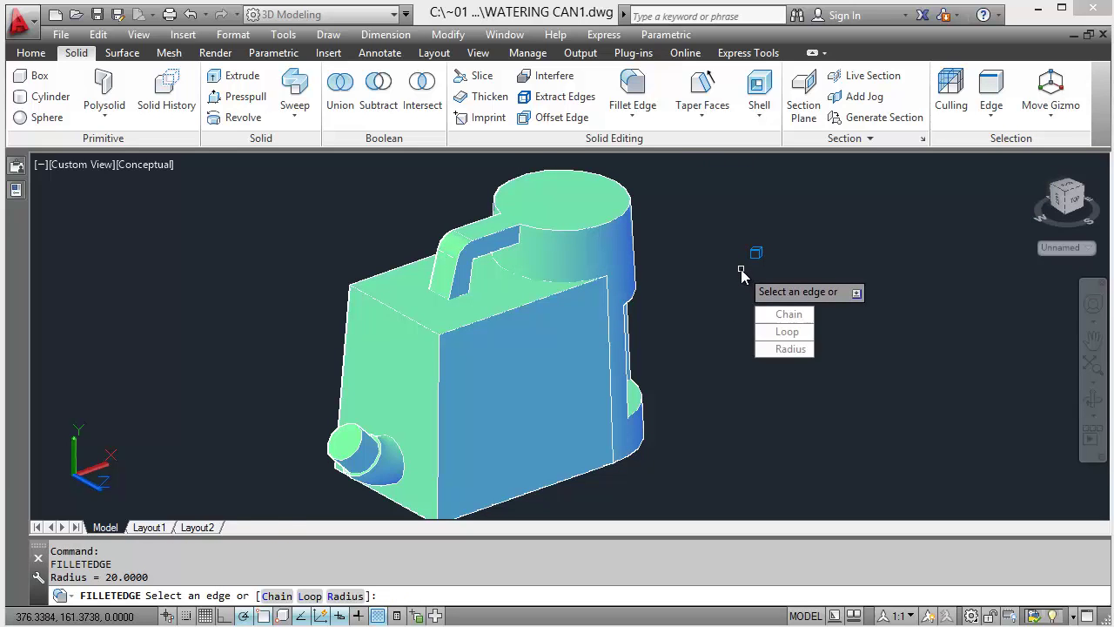
click(783, 349)
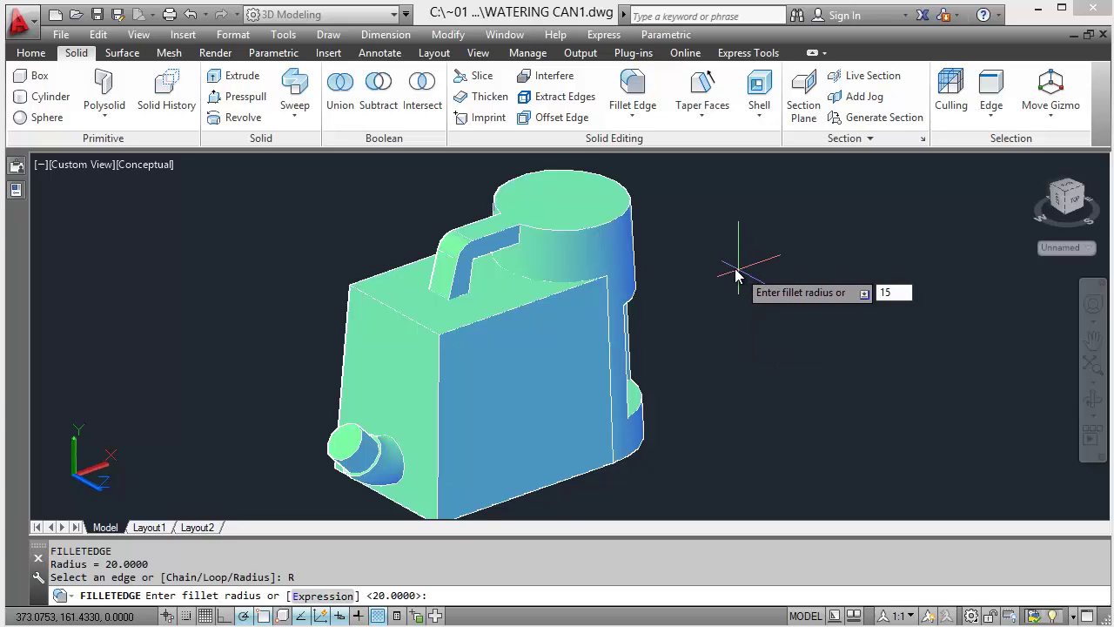
text(15)
key(Return)
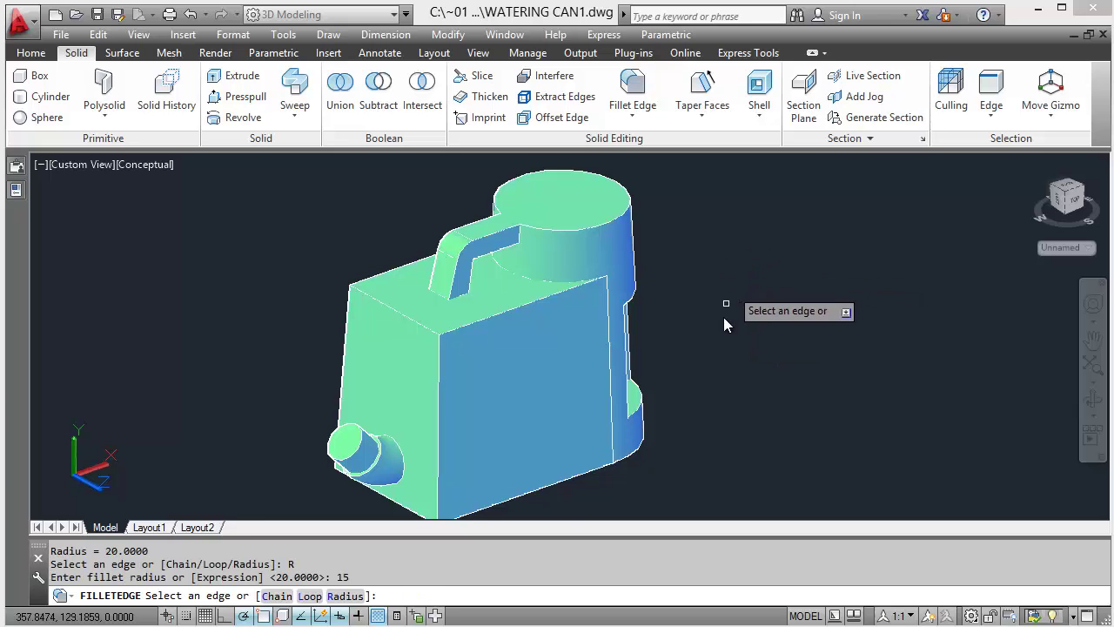
click(437, 375)
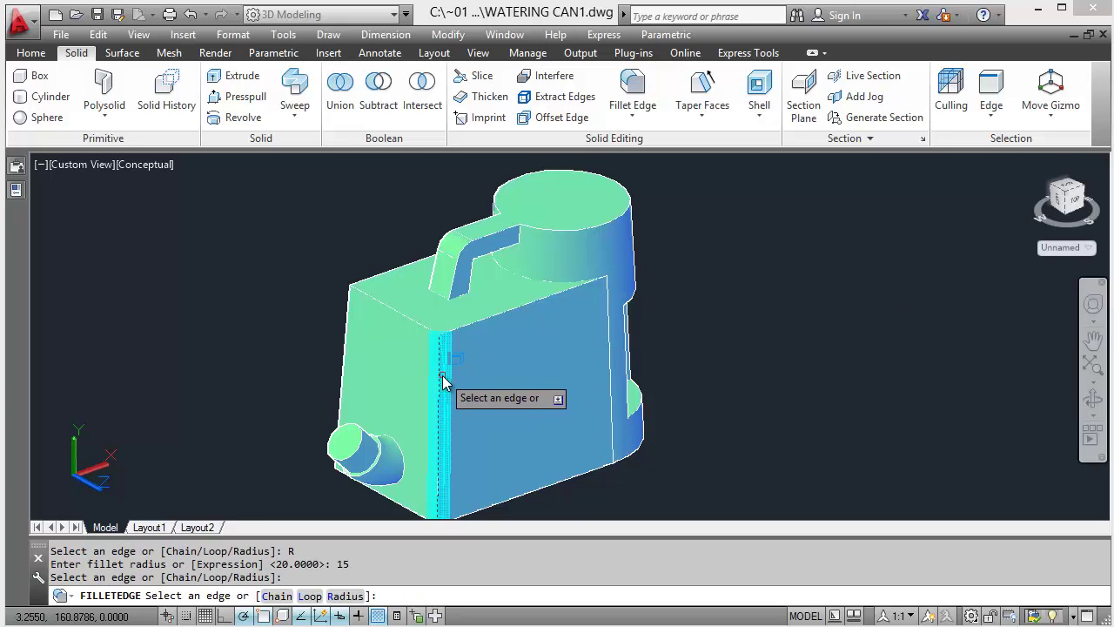
click(345, 342)
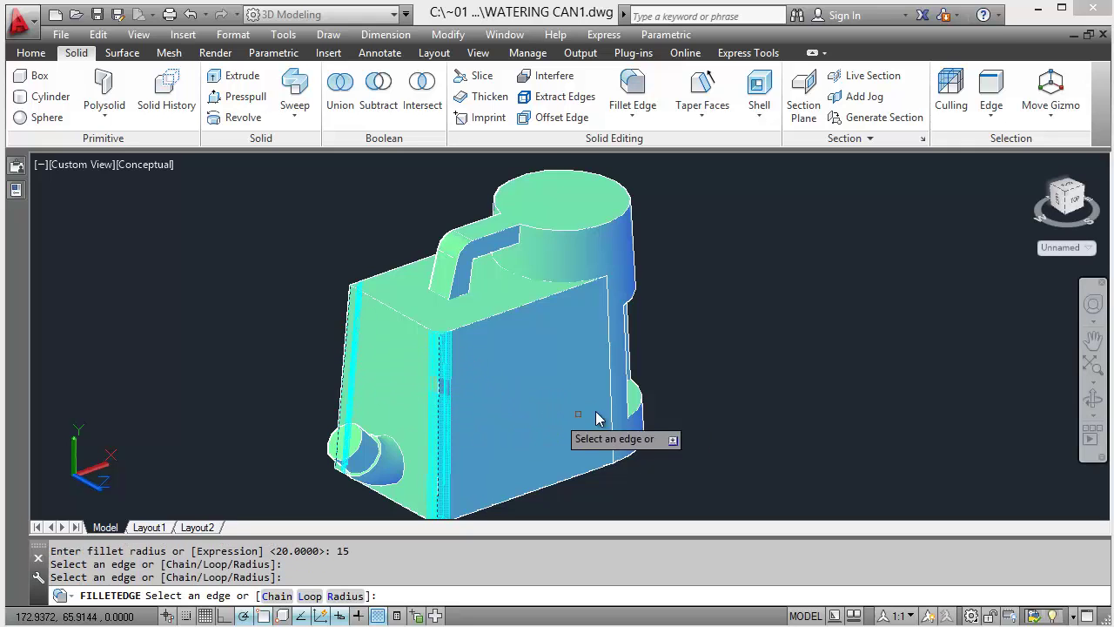
key(Return)
key(Return)
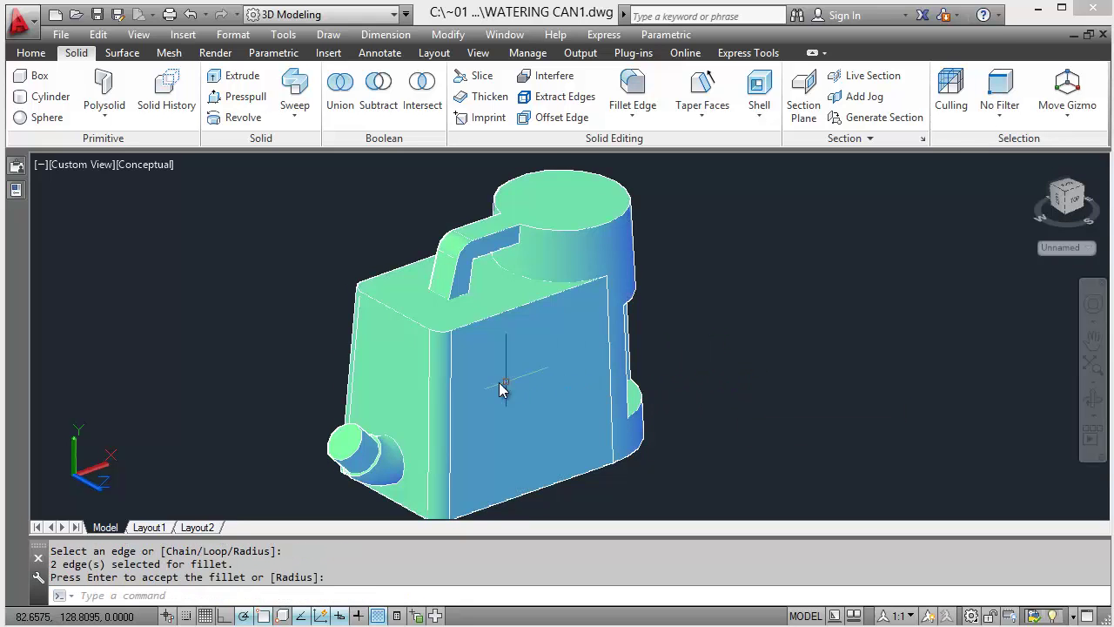
shift+middle_drag(503, 389, 617, 398)
key(Return)
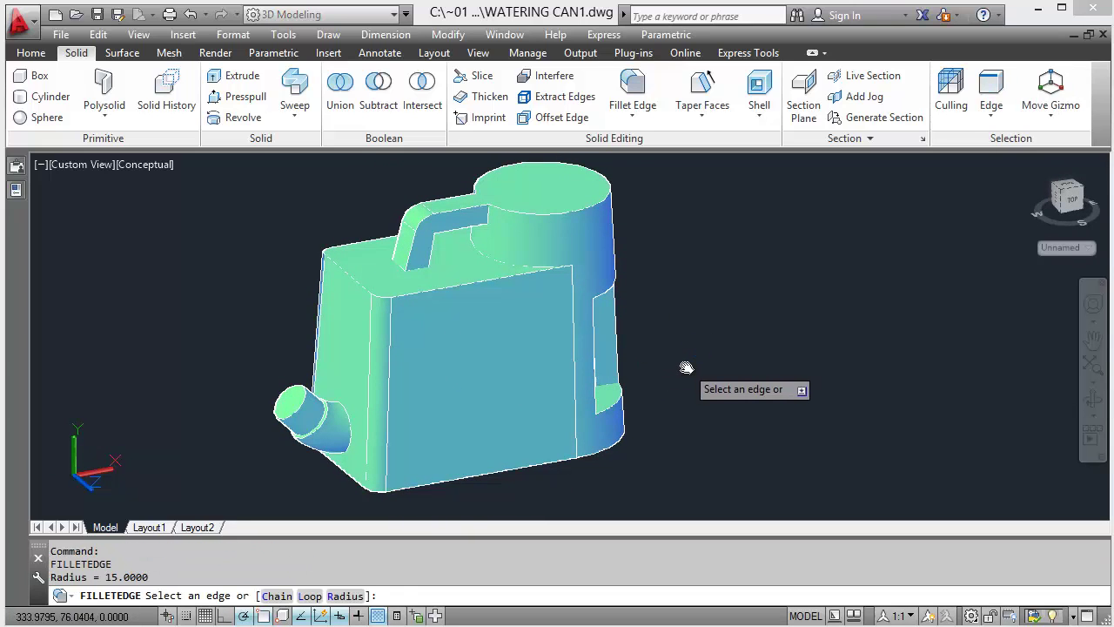
Step: Round the six-edge bottom loop of the body with a 10-unit chain fillet
key(Down)
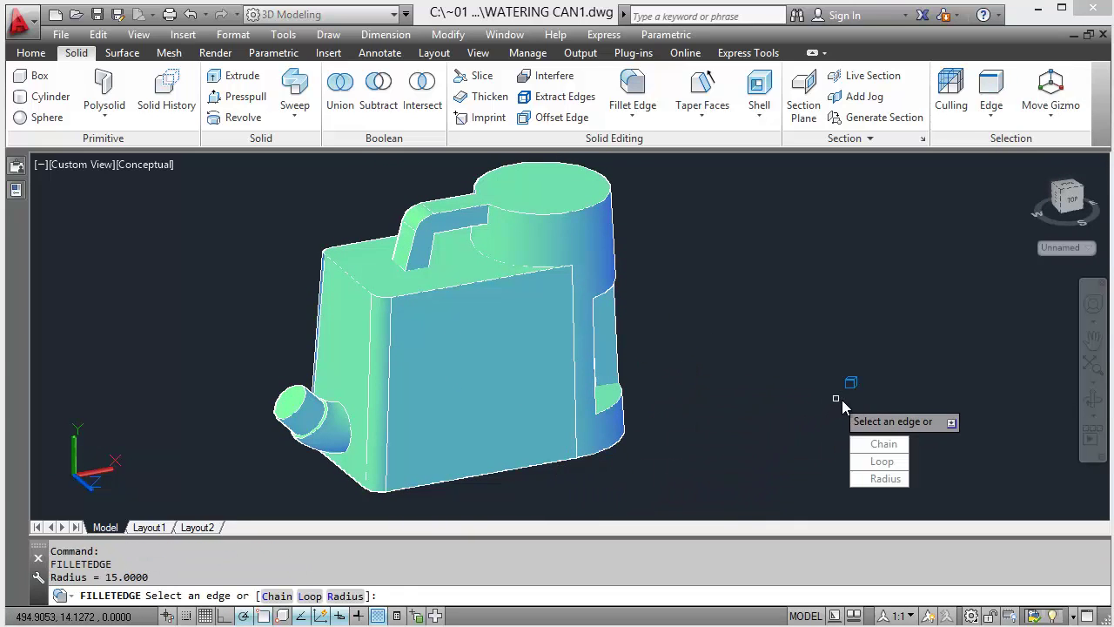
click(883, 479)
text(1)
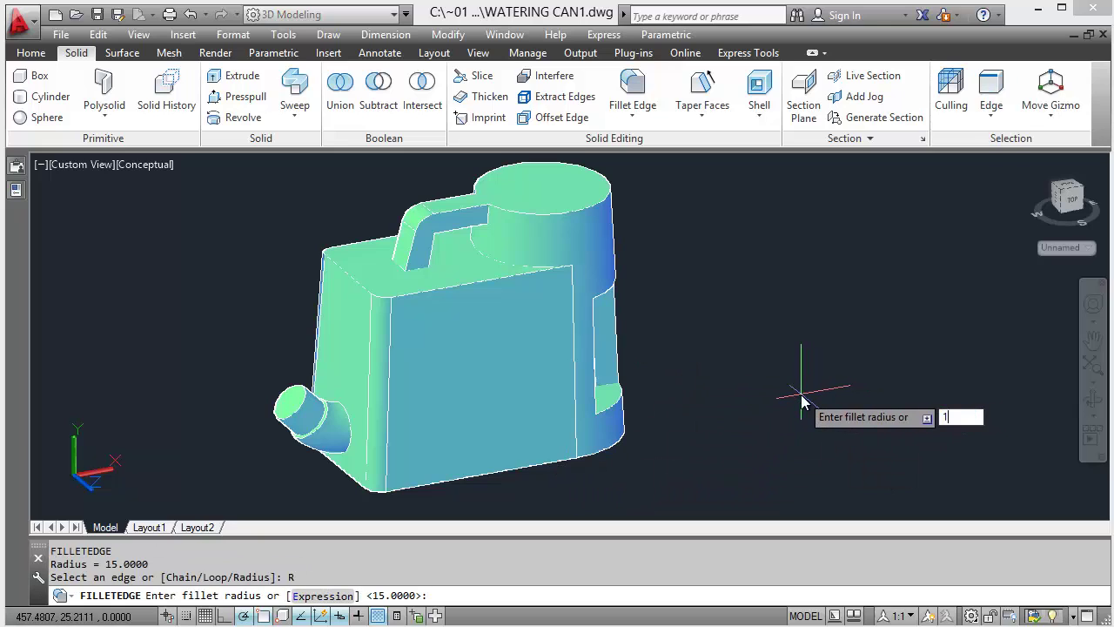
text(0)
key(Return)
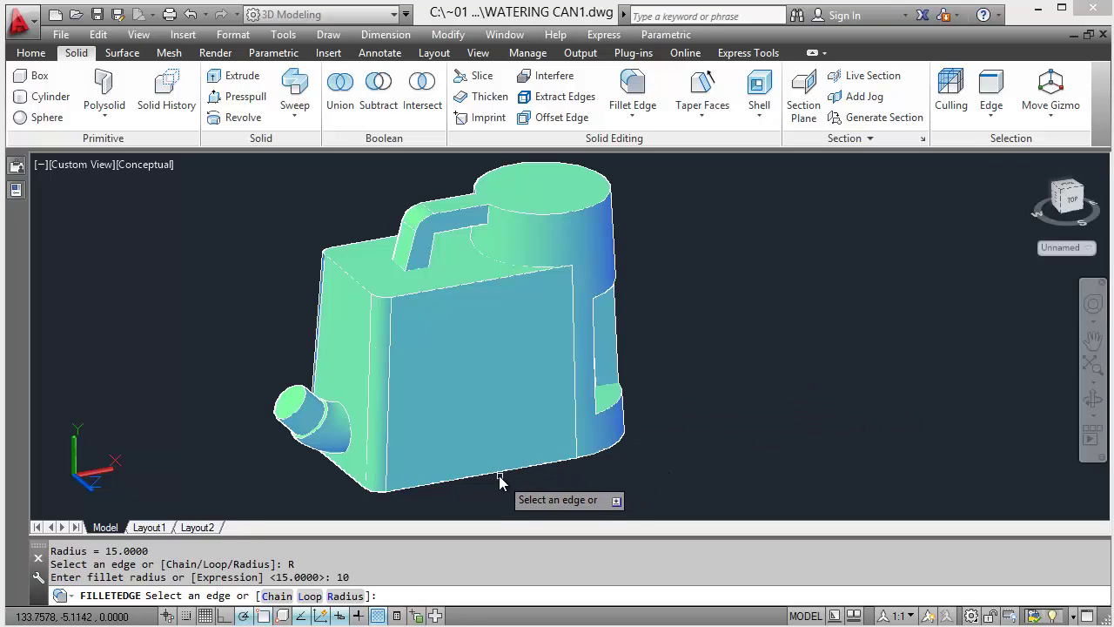
click(497, 472)
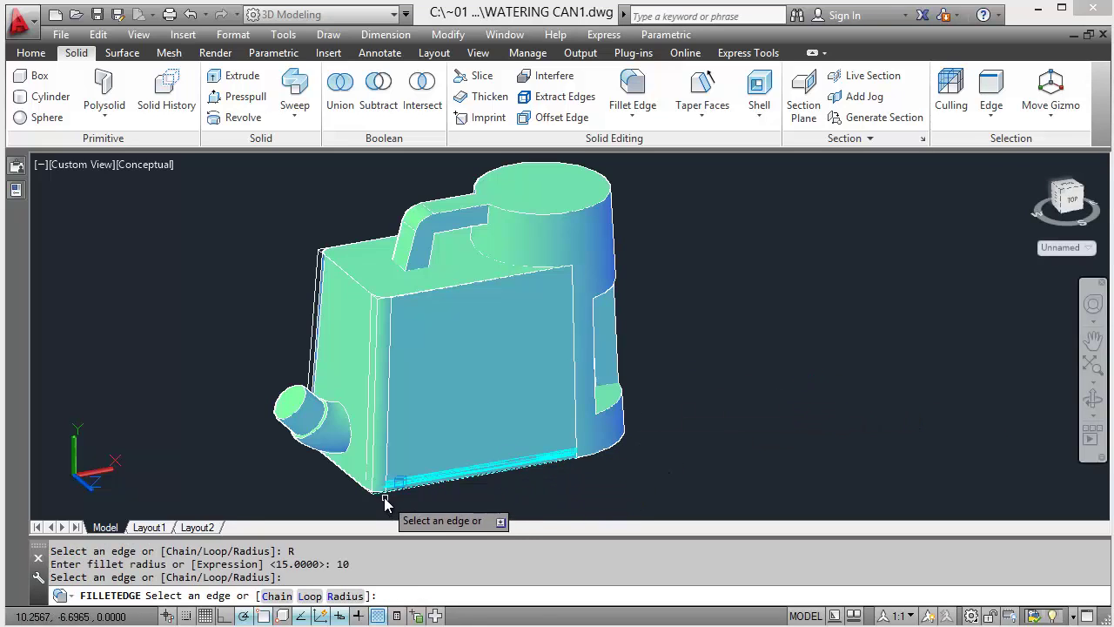
key(Down)
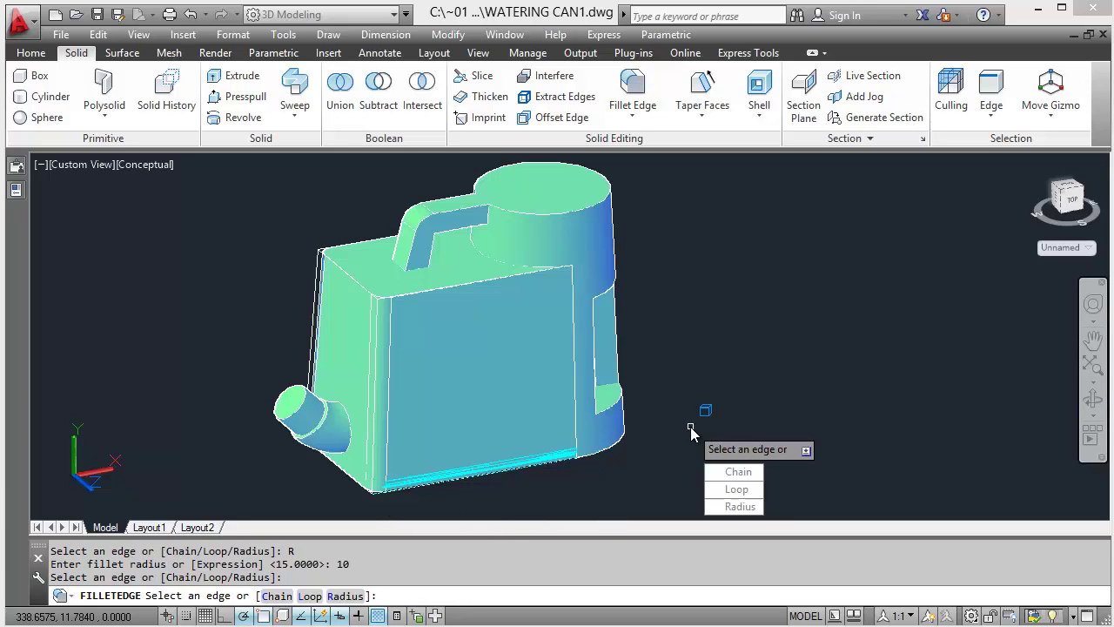
key(Down)
key(Return)
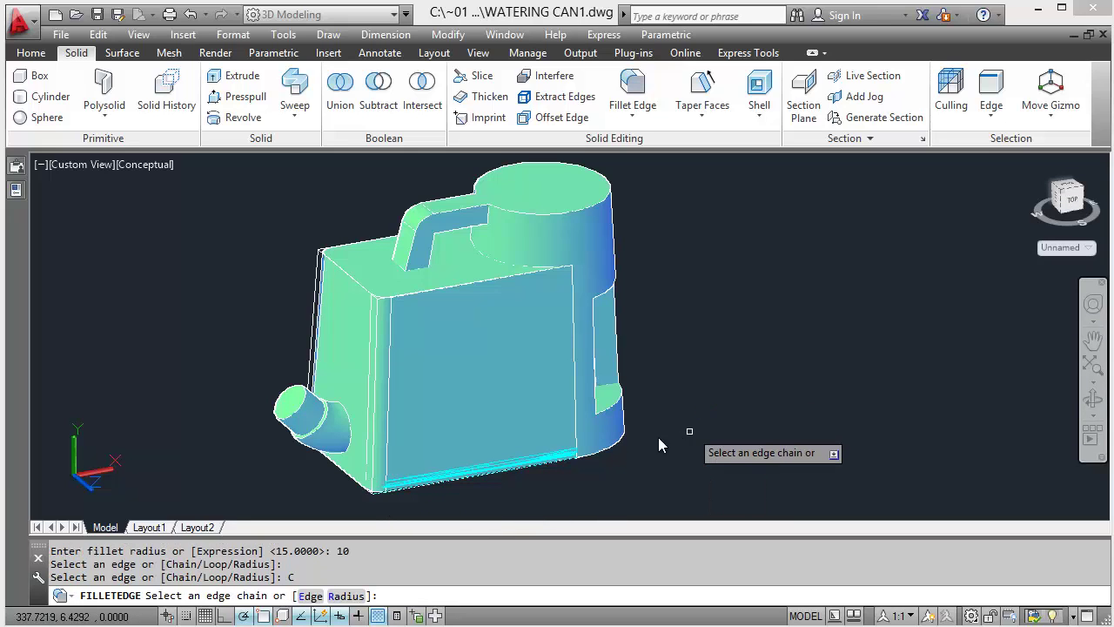
click(592, 462)
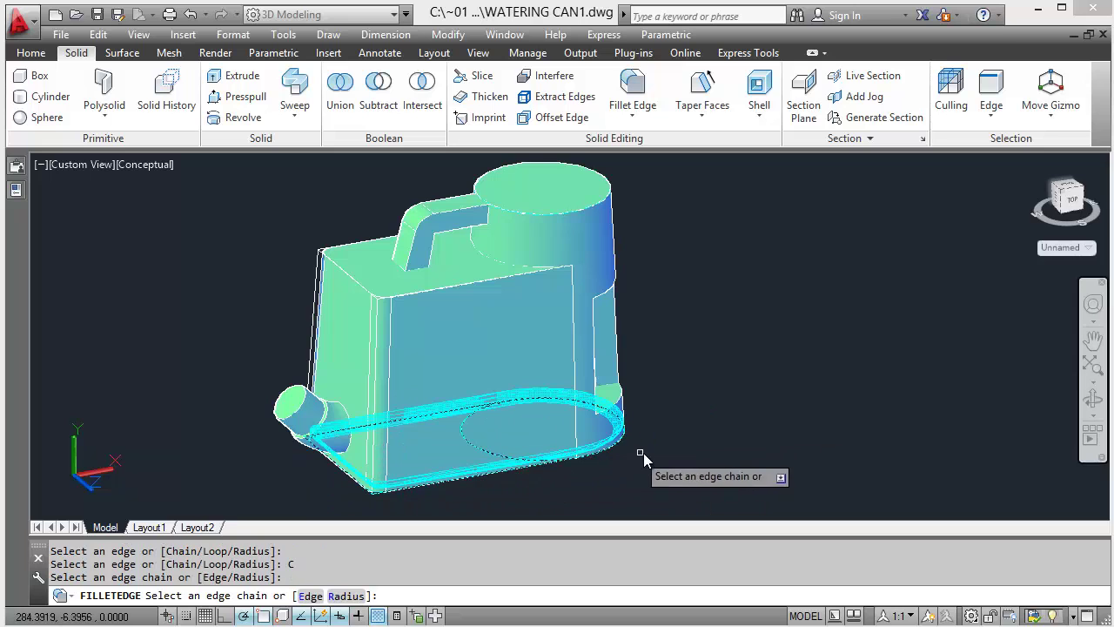
key(Return)
key(Return)
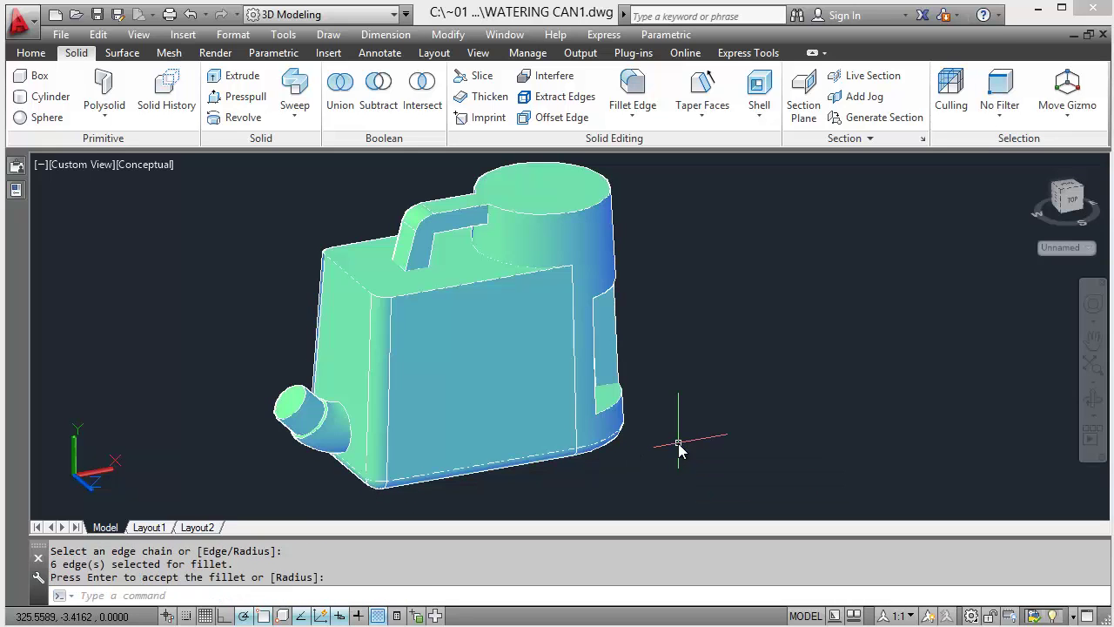
shift+middle_drag(599, 461, 540, 454)
Step: Fillet the five-edge chain around the body's upper rim, then inspect it from above
middle_drag(464, 389, 485, 403)
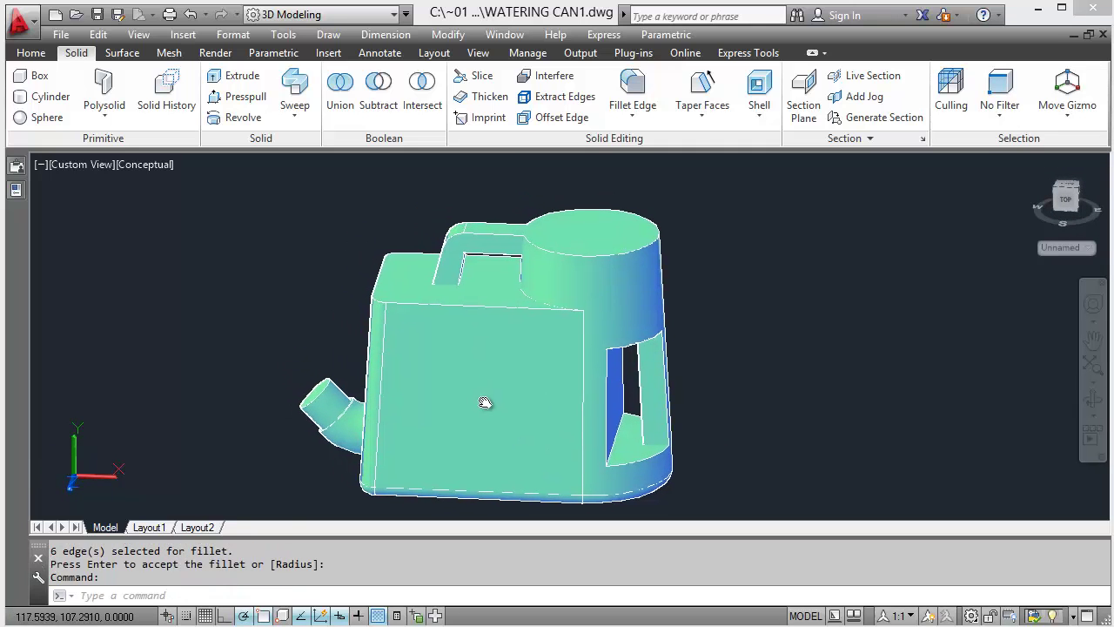
middle_drag(473, 350, 468, 363)
scroll(460, 316, up, 4)
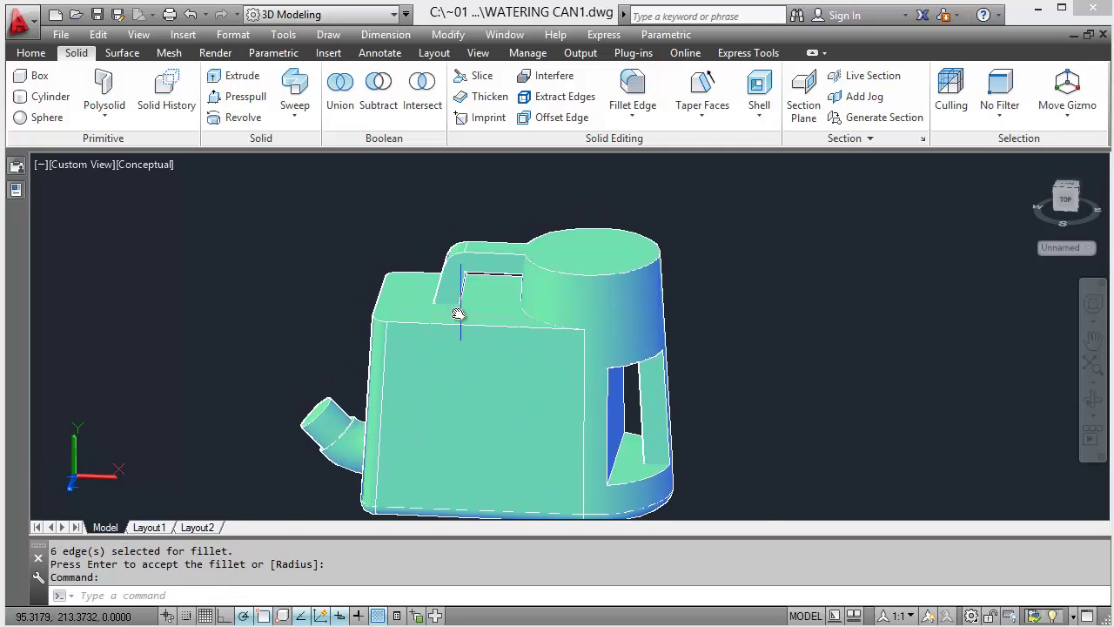
key(Return)
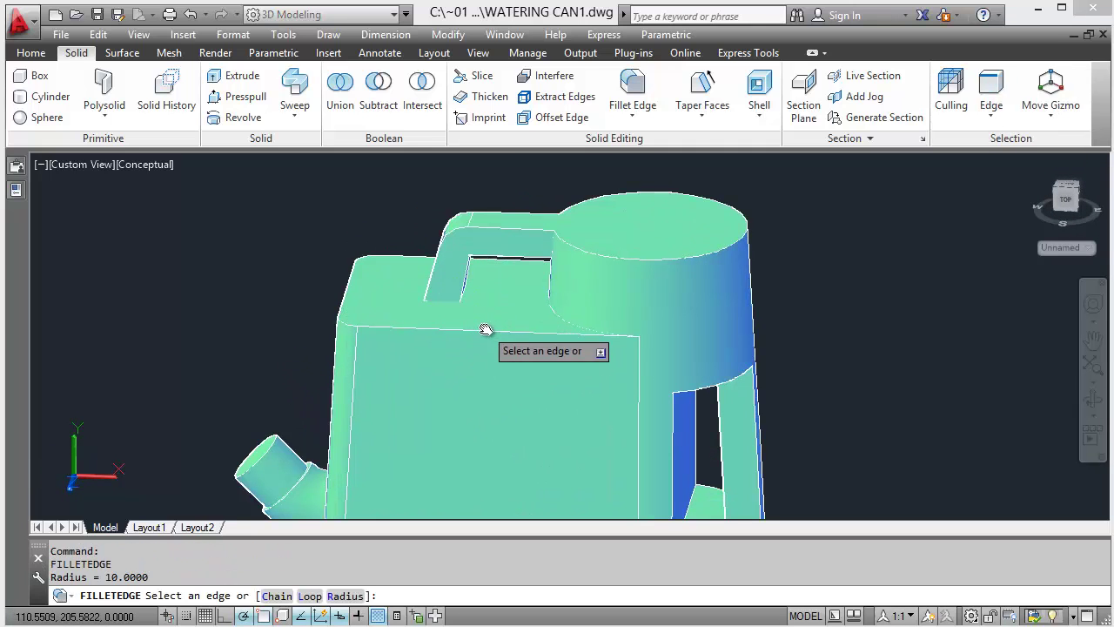
click(485, 333)
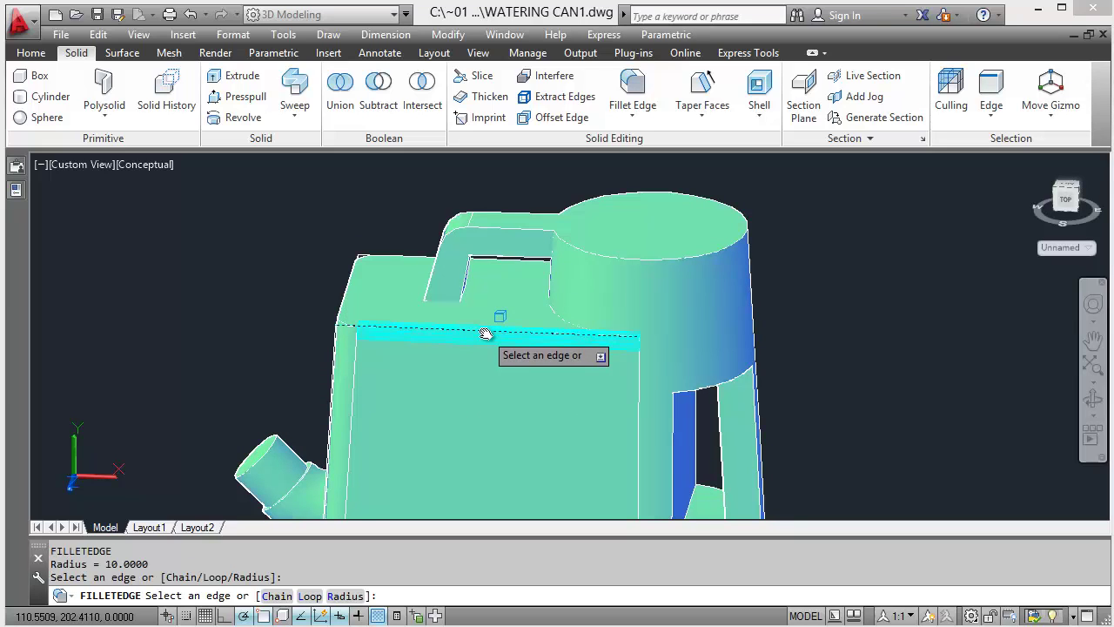
key(Down)
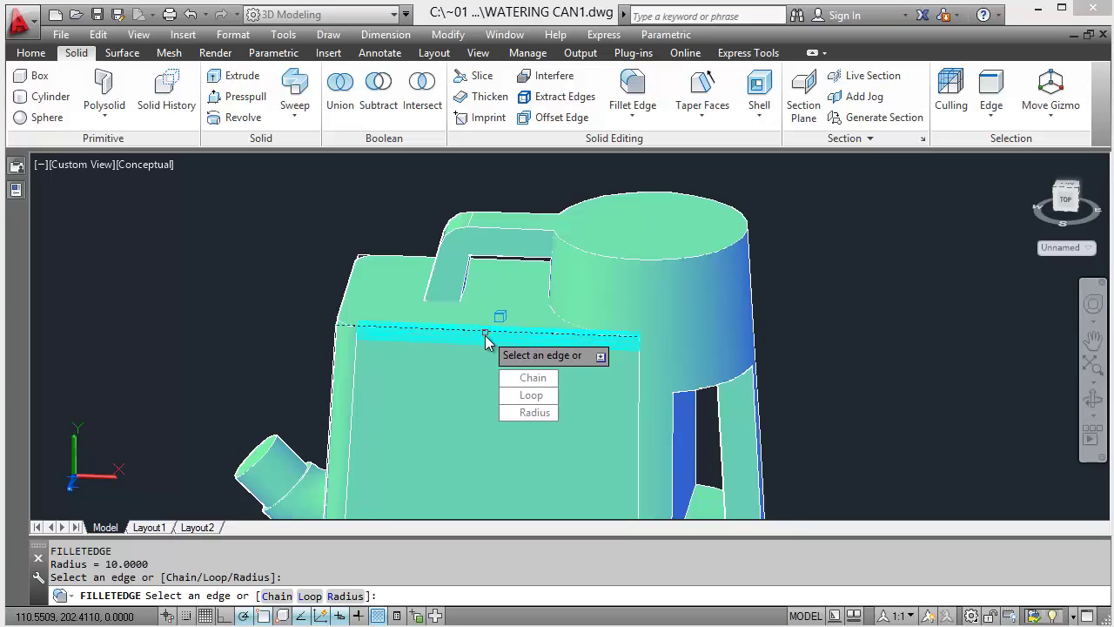
click(528, 378)
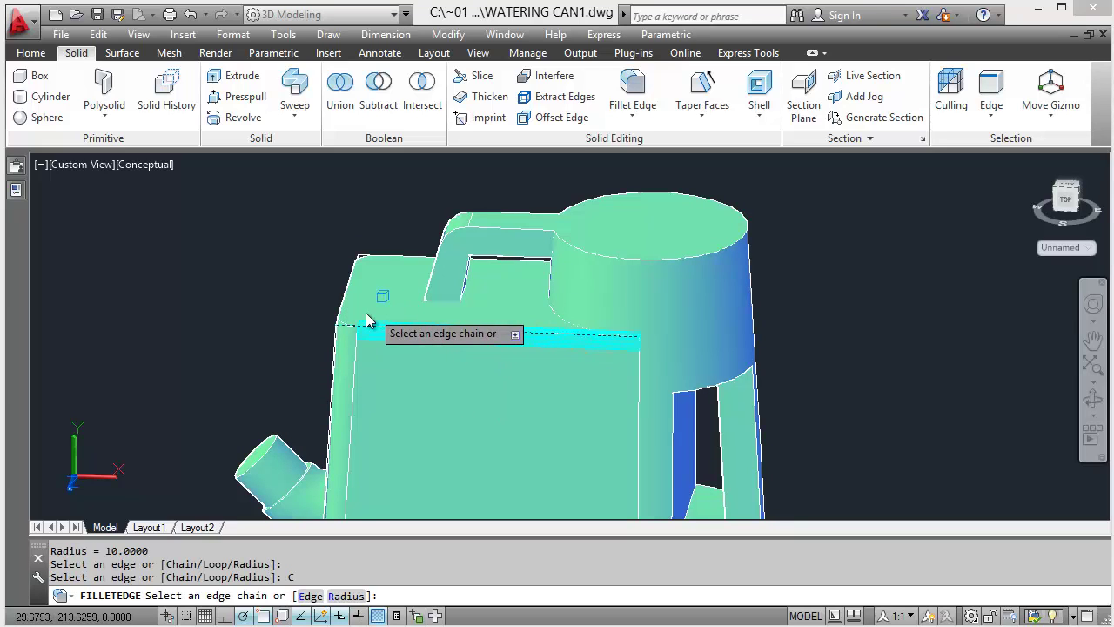
click(422, 353)
key(Return)
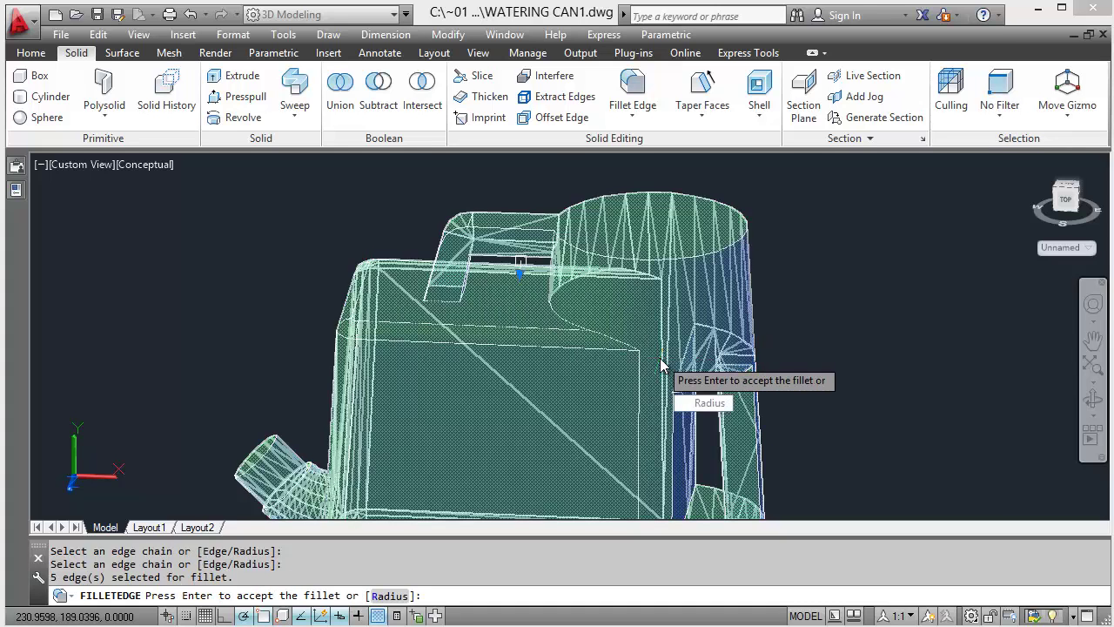
key(Return)
shift+middle_drag(461, 389, 601, 364)
shift+middle_drag(602, 294, 580, 329)
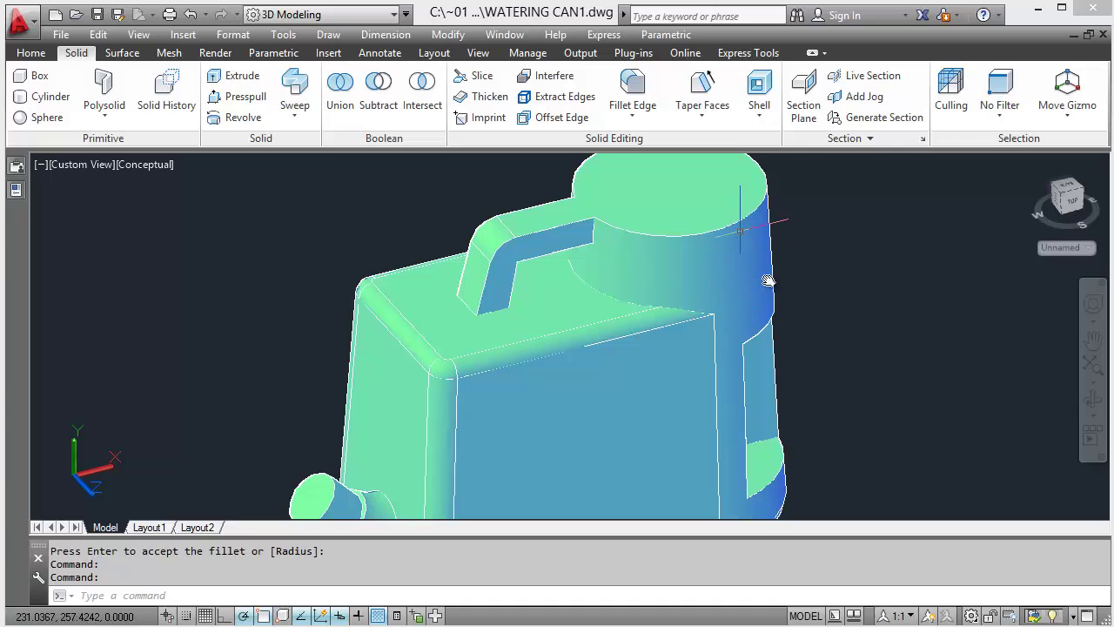
Step: Start a 5-unit fillet on two inner handle edges, then cancel it
key(Return)
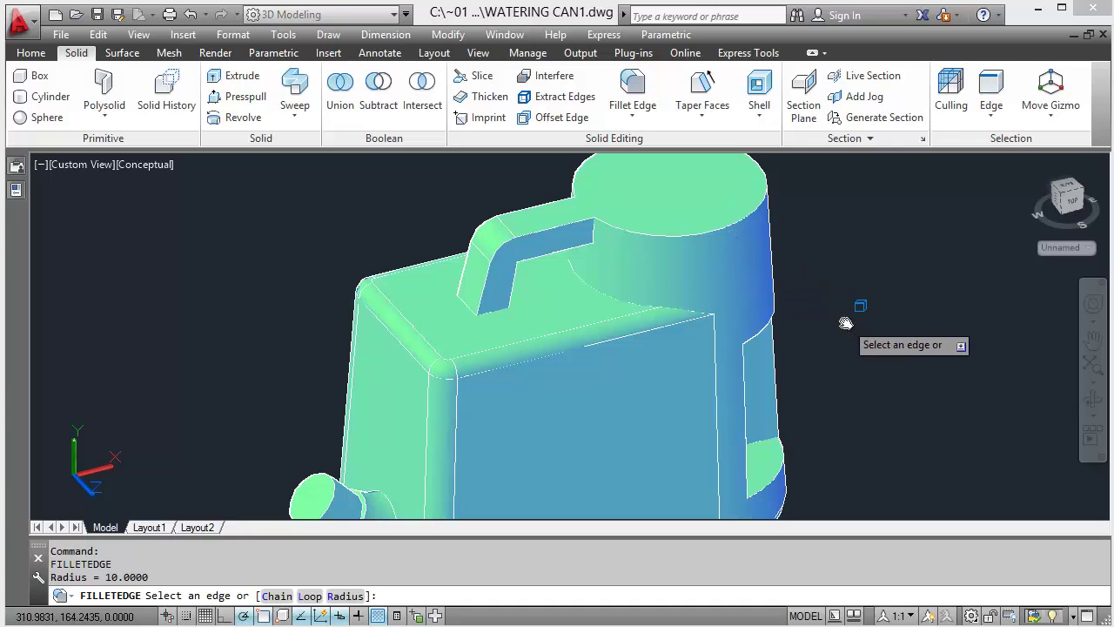
key(Down)
click(888, 404)
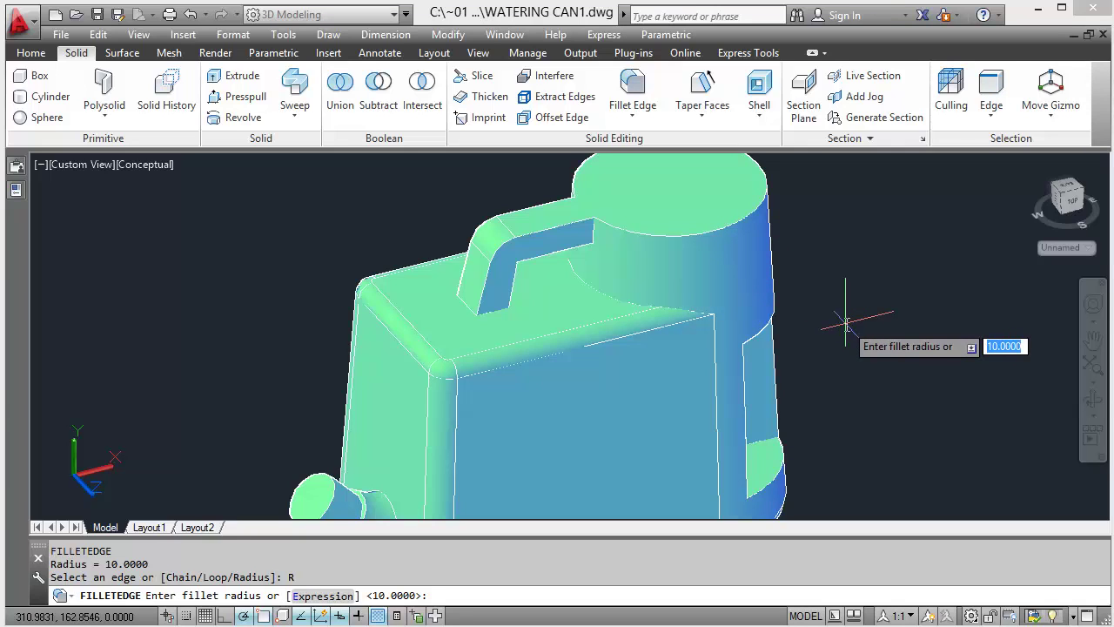
text(5)
key(Return)
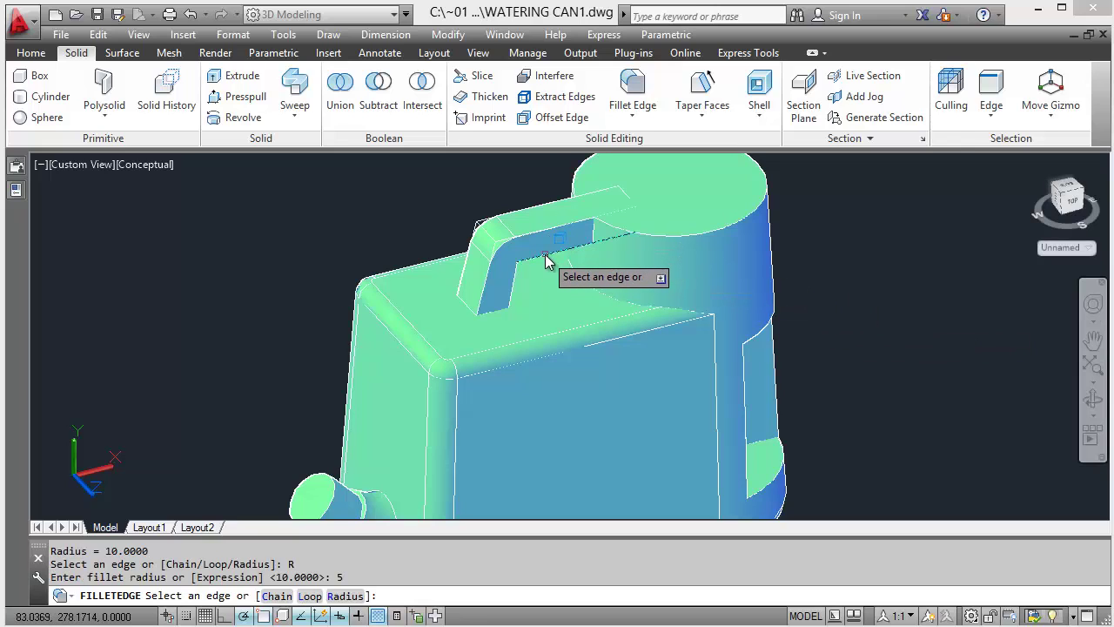
click(546, 261)
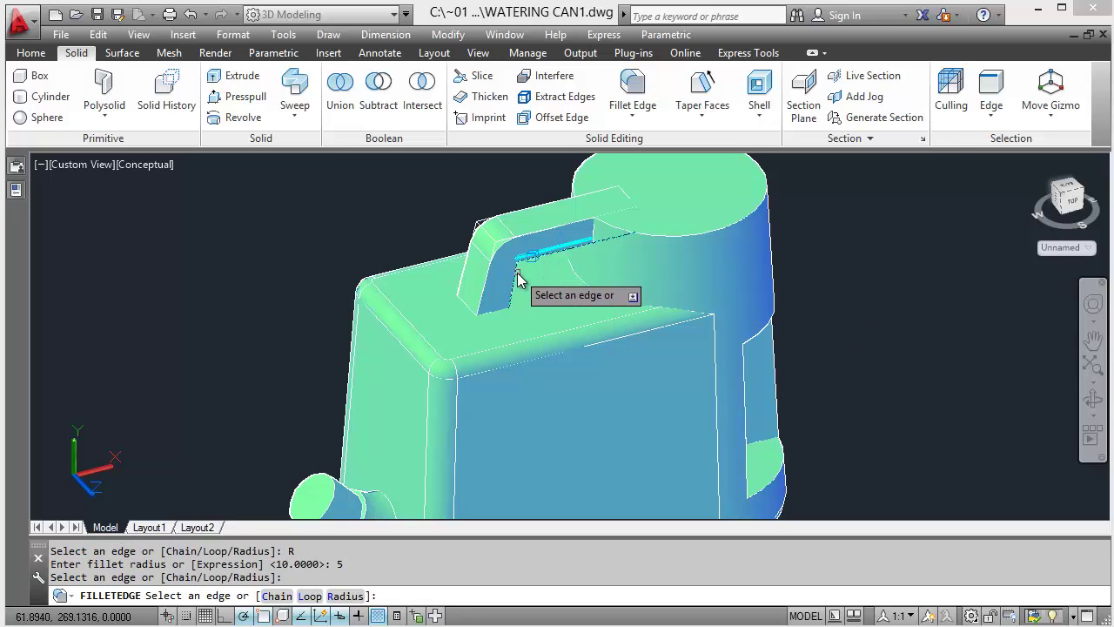
click(516, 275)
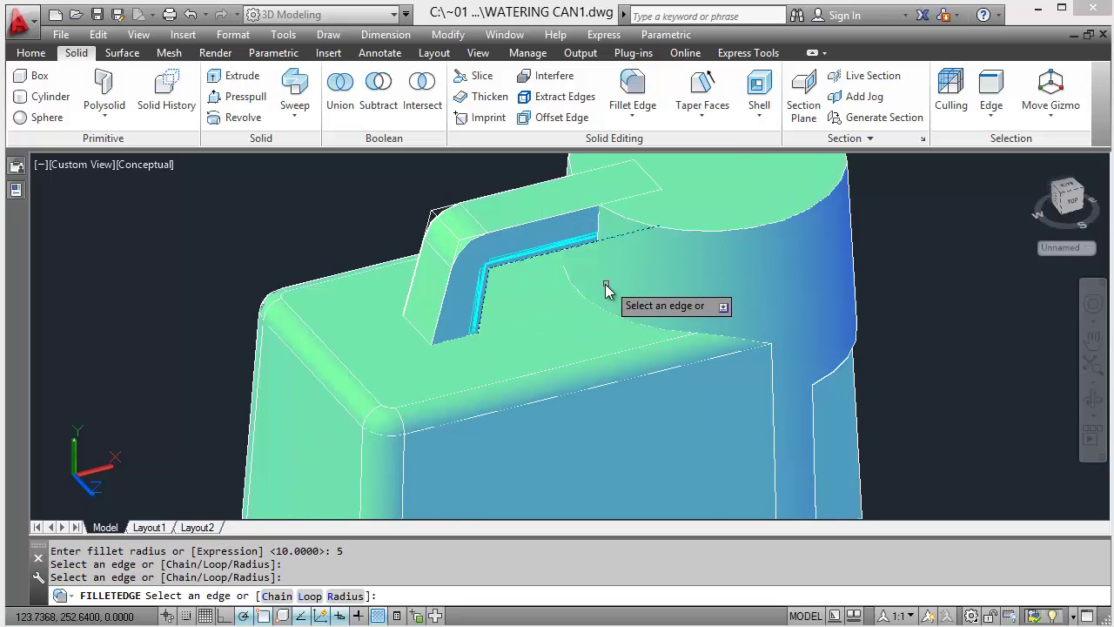
scroll(495, 269, up, 3)
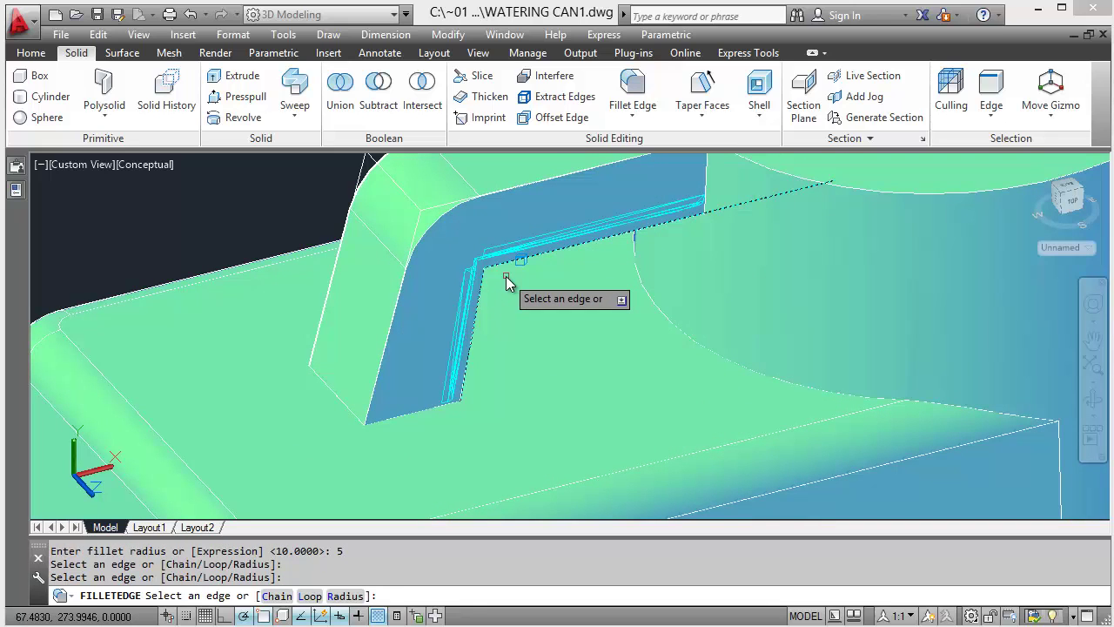
key(Escape)
scroll(514, 283, down, 5)
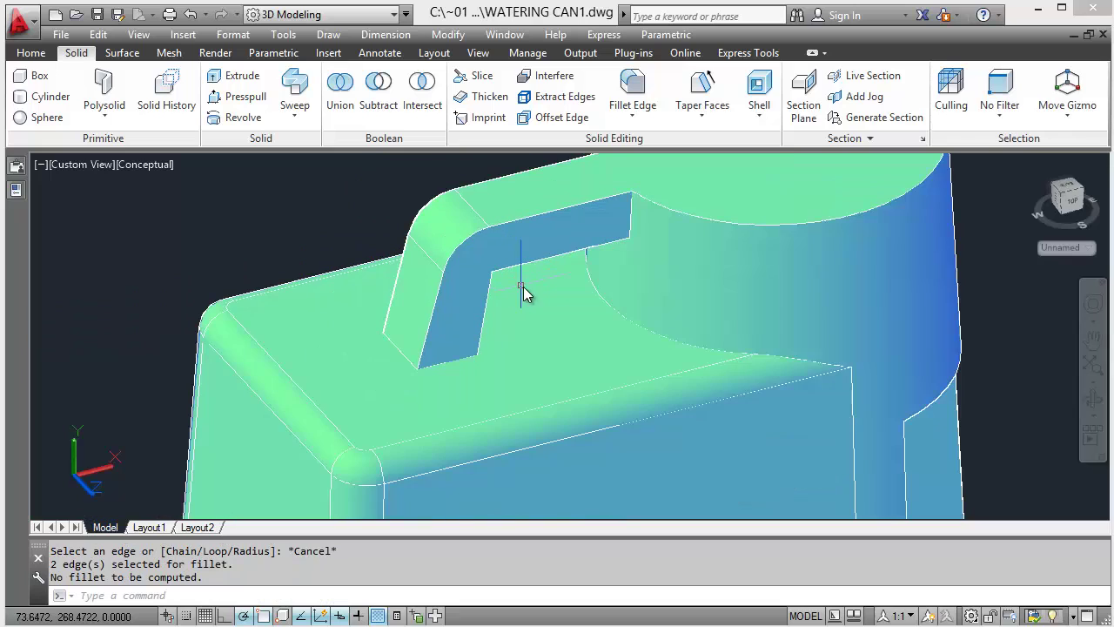
shift+middle_drag(536, 296, 461, 257)
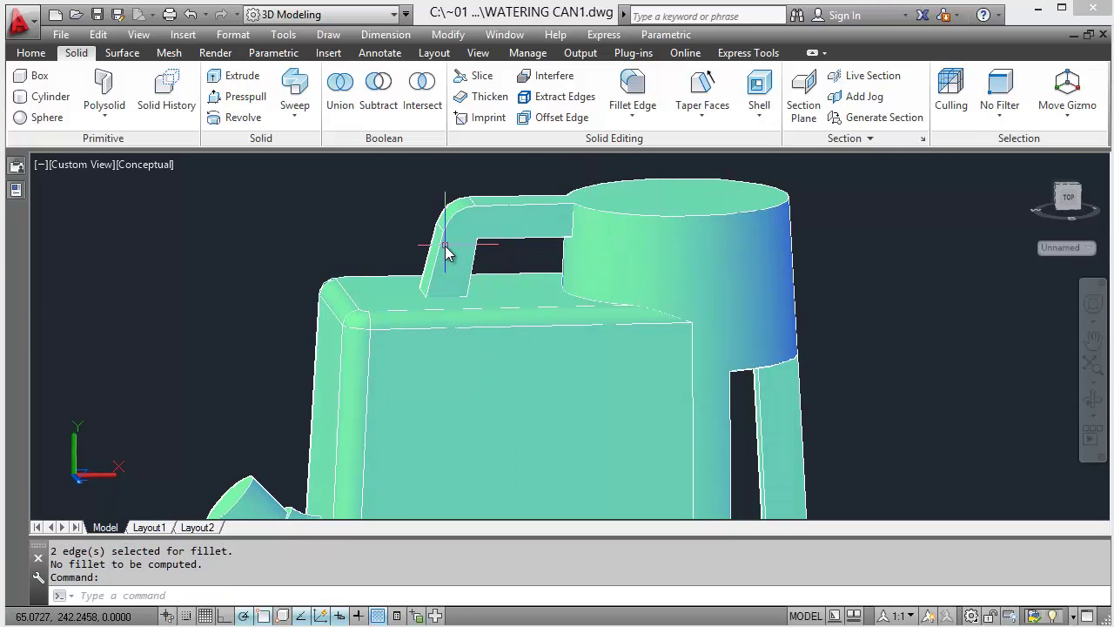
Step: Fillet the handle's inner corner edge with the default 10-unit radius
click(633, 87)
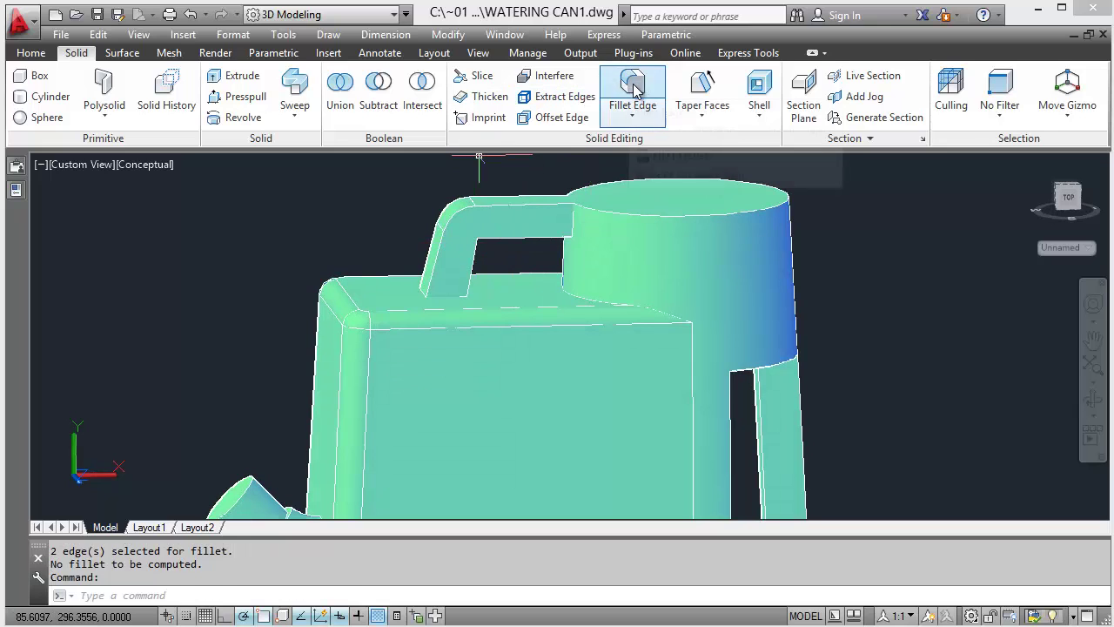
key(Down)
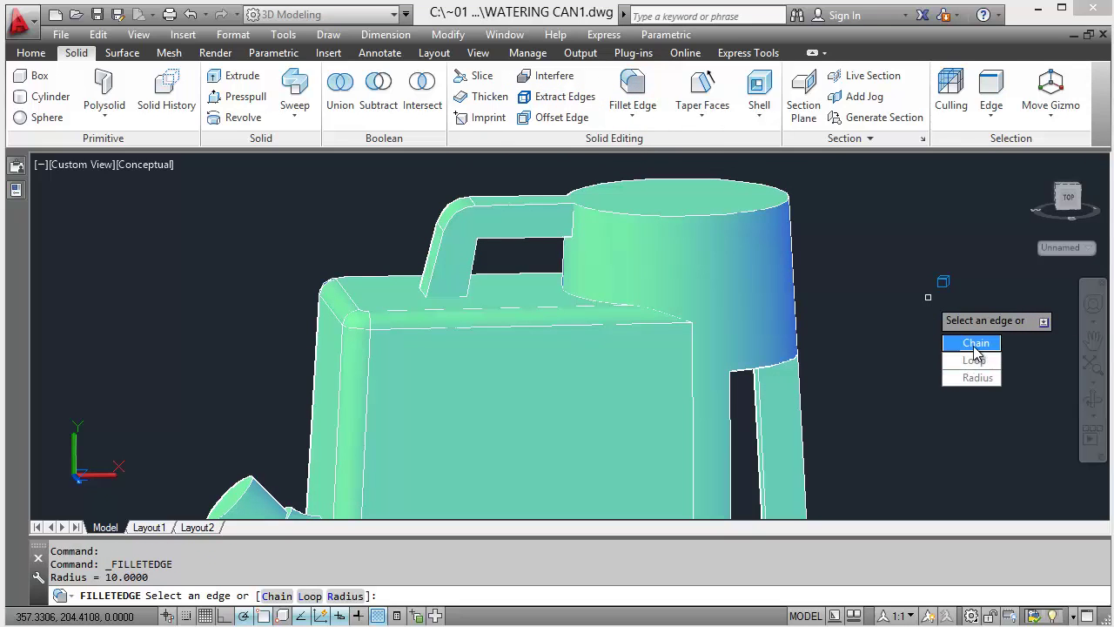
key(Up)
key(Return)
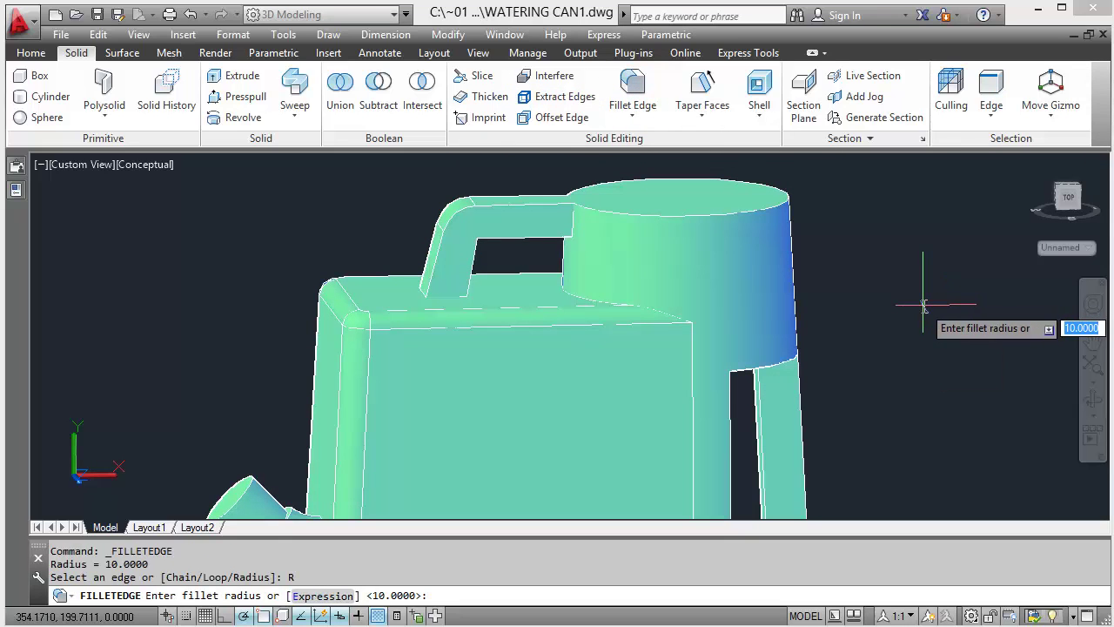
key(Return)
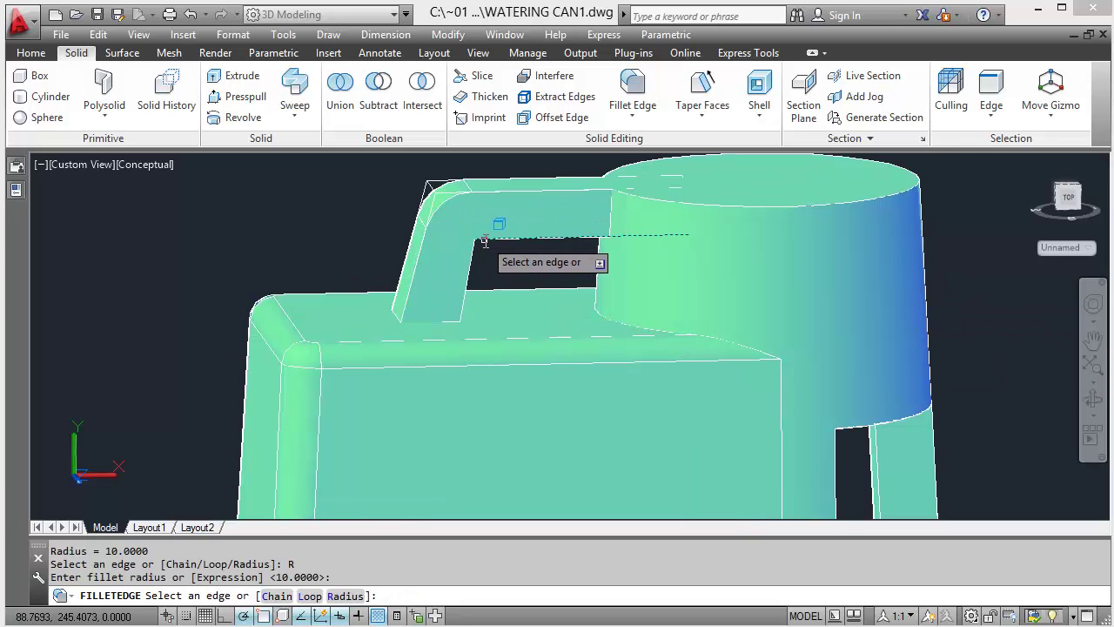
shift+middle_drag(501, 243, 475, 242)
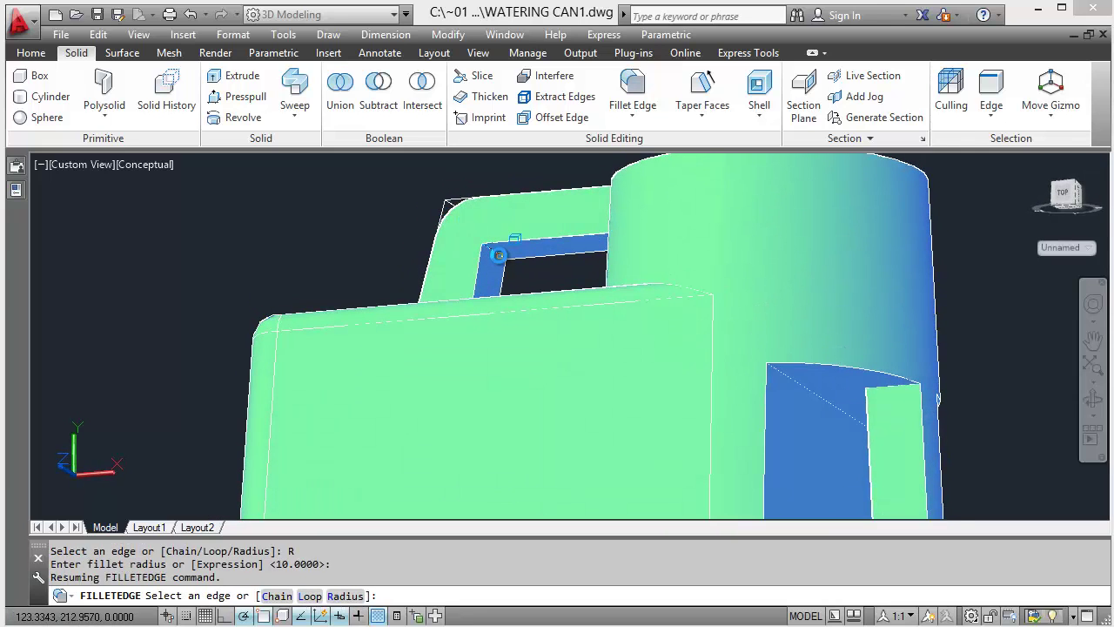
click(507, 267)
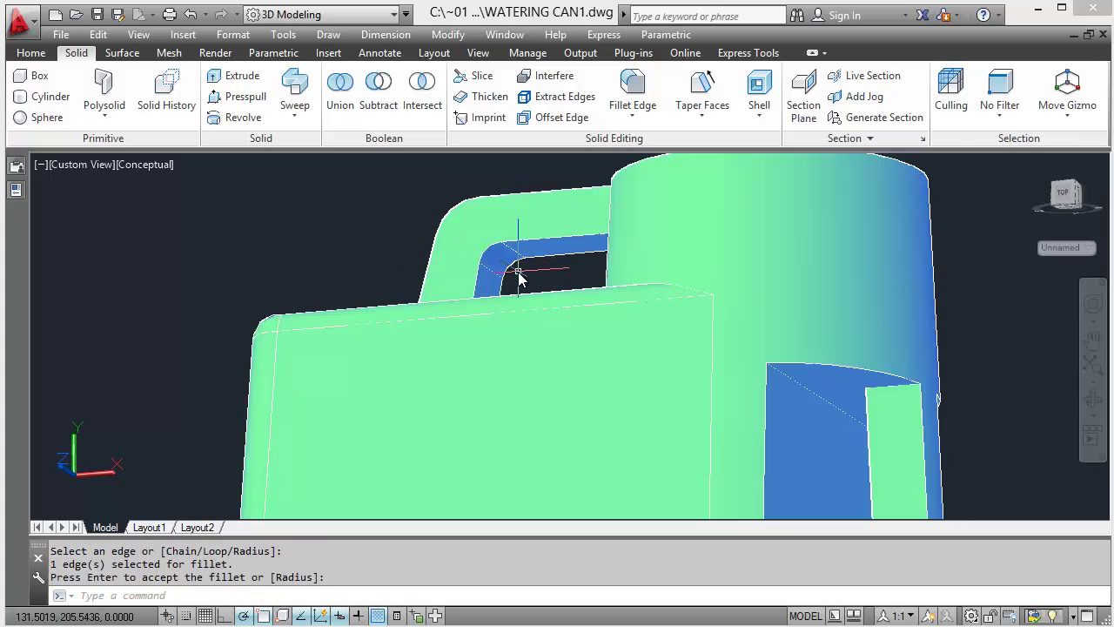
scroll(589, 323, up, 3)
mouse_move(590, 323)
shift+middle_down()
mouse_move(552, 308)
mouse_move(646, 350)
mouse_move(714, 328)
mouse_move(574, 329)
shift+middle_up()
key(Return)
Step: Round the three inner handle edges with a 5-unit fillet
click(636, 91)
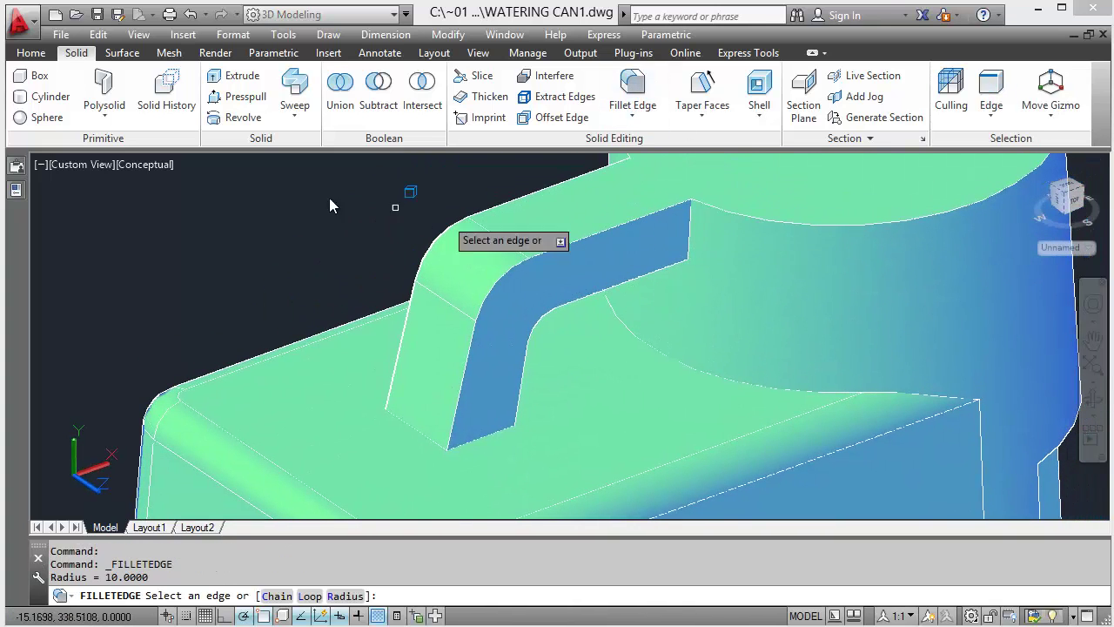
key(Down)
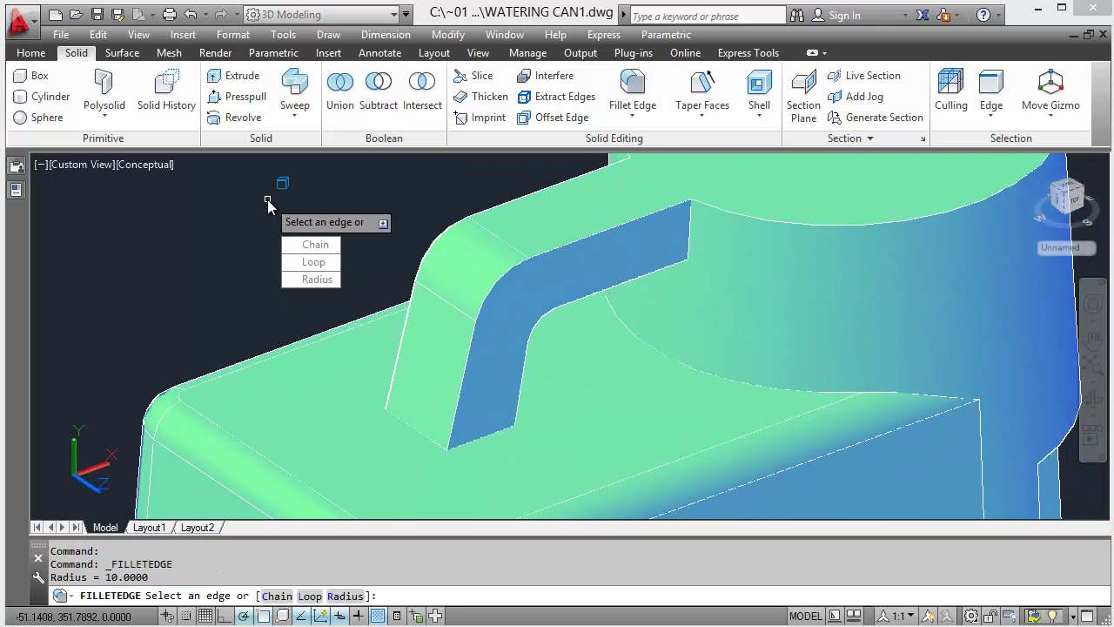
click(307, 282)
text(5)
key(Return)
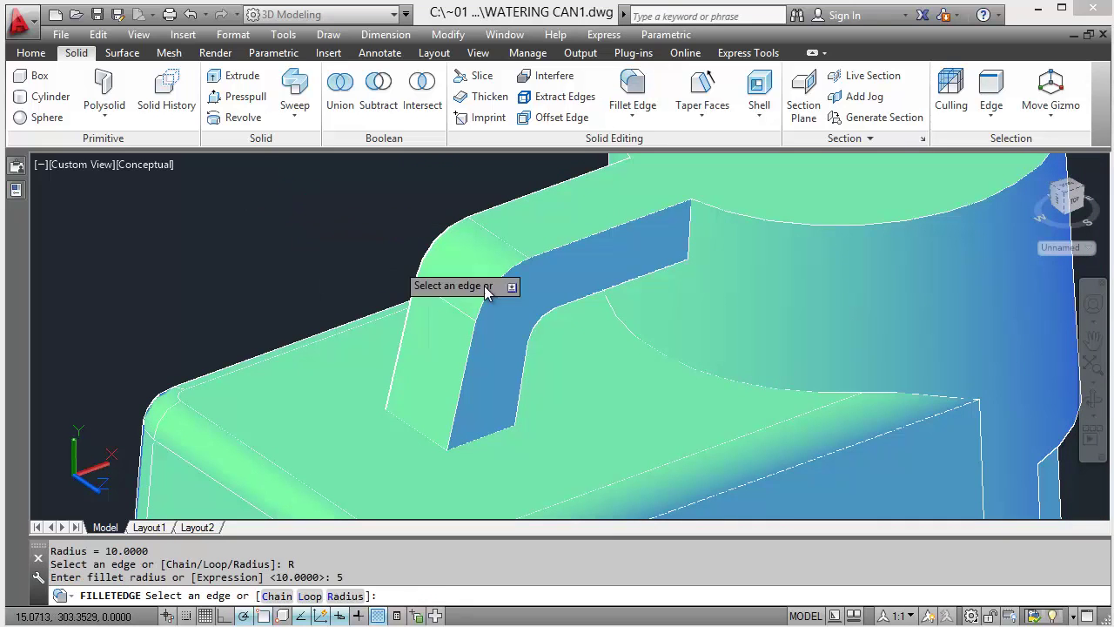
click(631, 281)
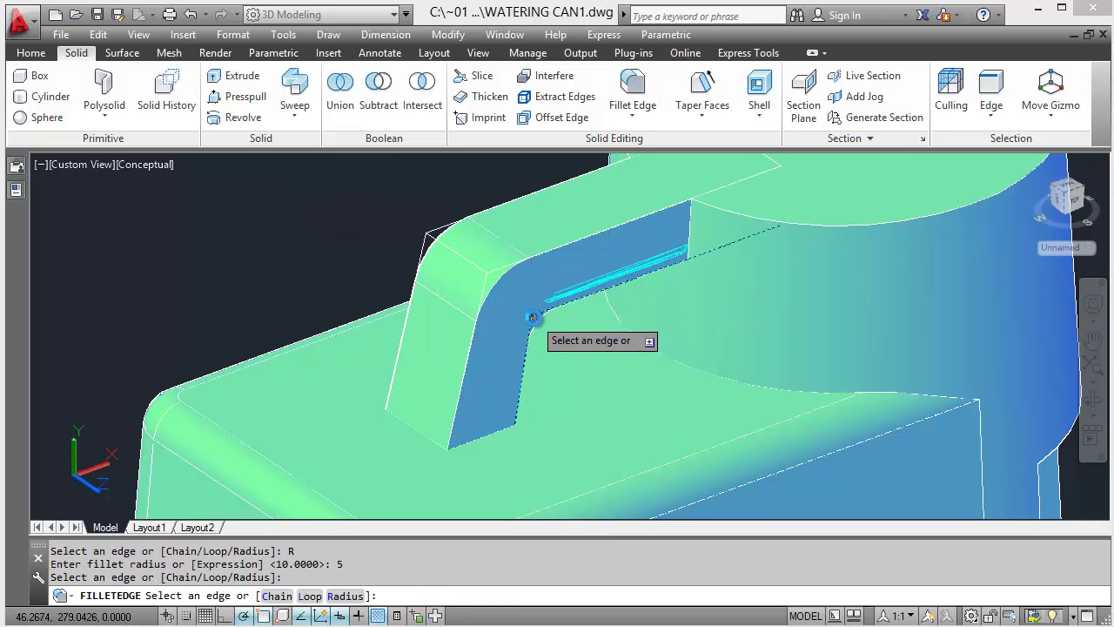
click(533, 323)
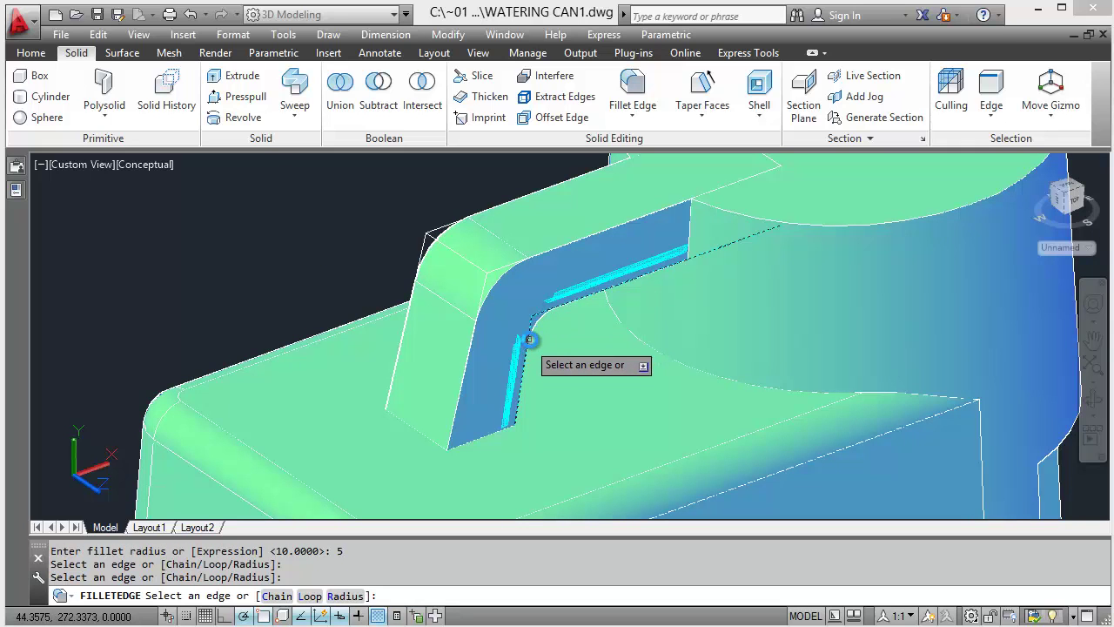
shift+middle_drag(565, 336, 605, 378)
scroll(360, 207, up, 5)
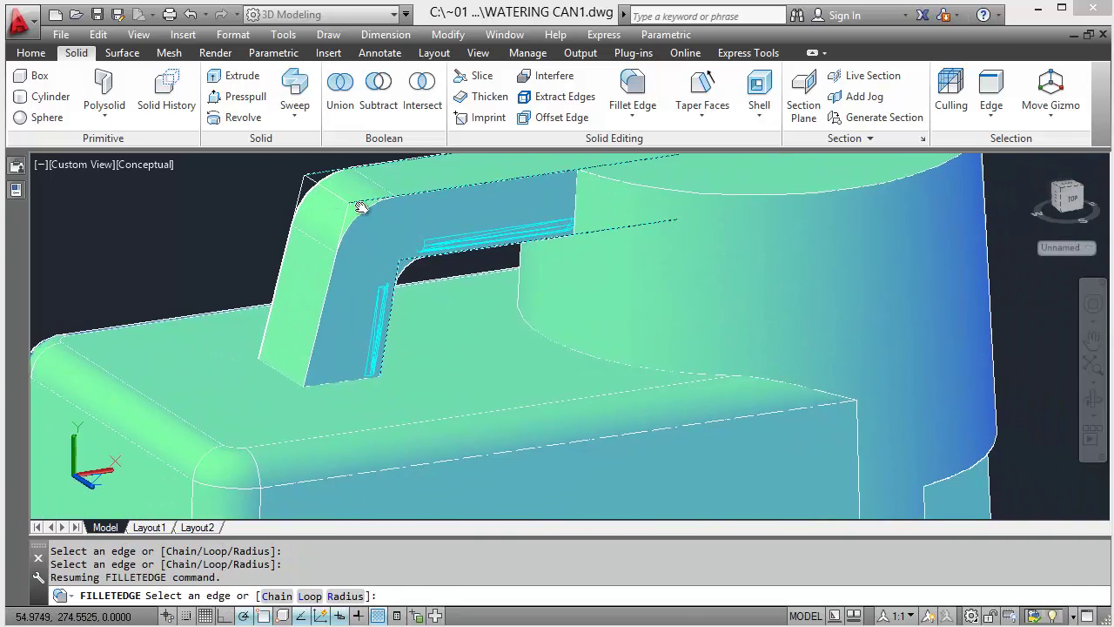
click(418, 277)
key(Return)
key(Return)
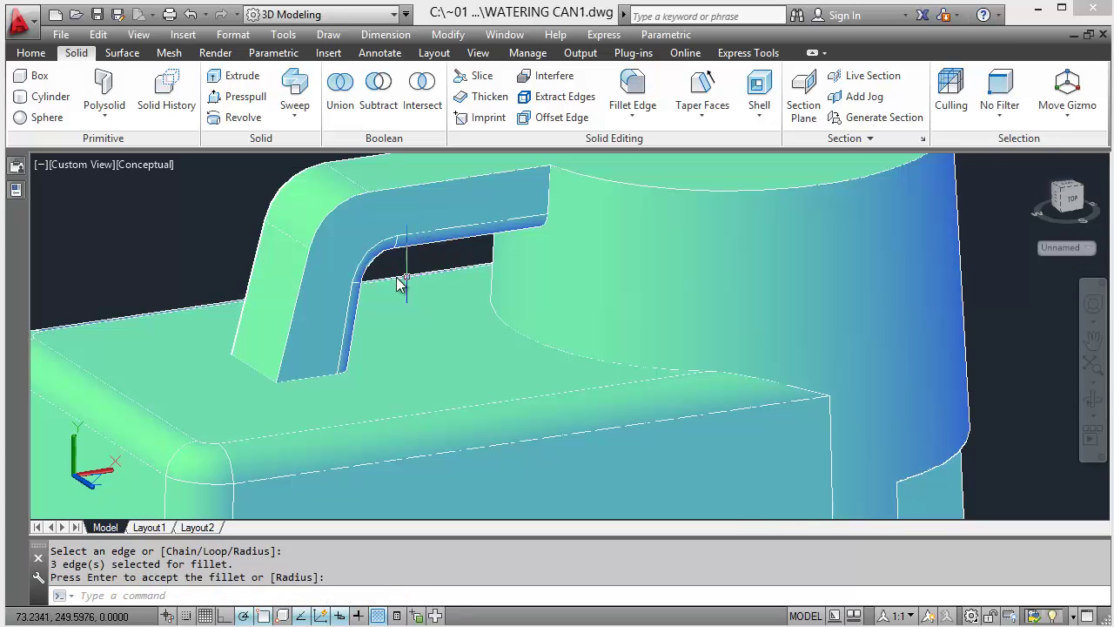
key(Return)
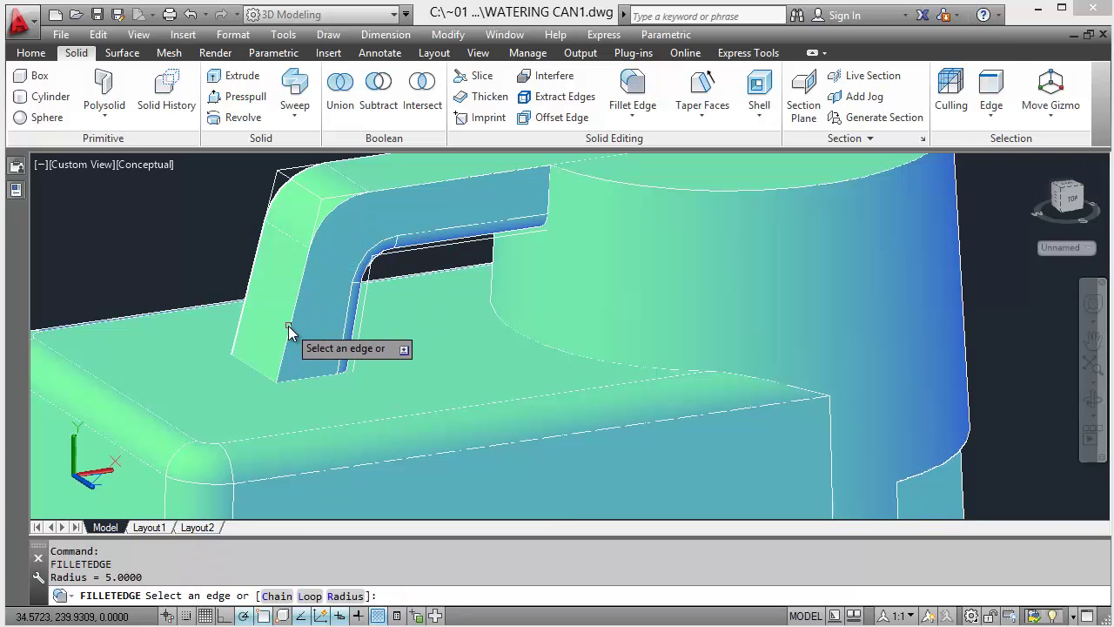
Step: Round the handle's outer side and top edges with the same 5-unit fillet
click(375, 216)
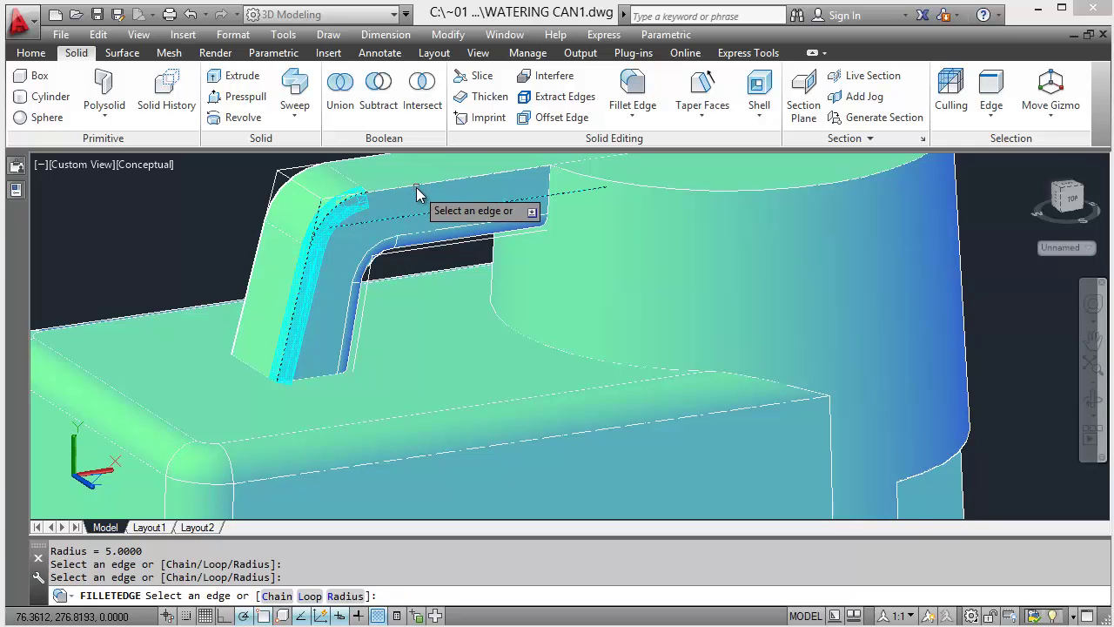
click(417, 204)
key(Return)
key(Return)
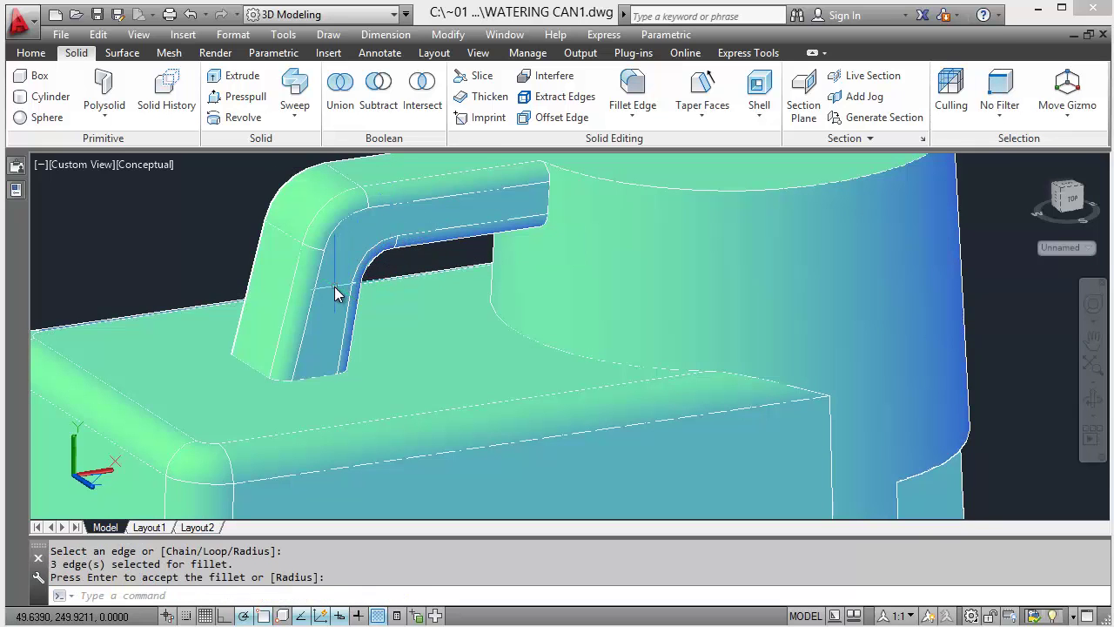
shift+middle_drag(338, 294, 508, 291)
key(Return)
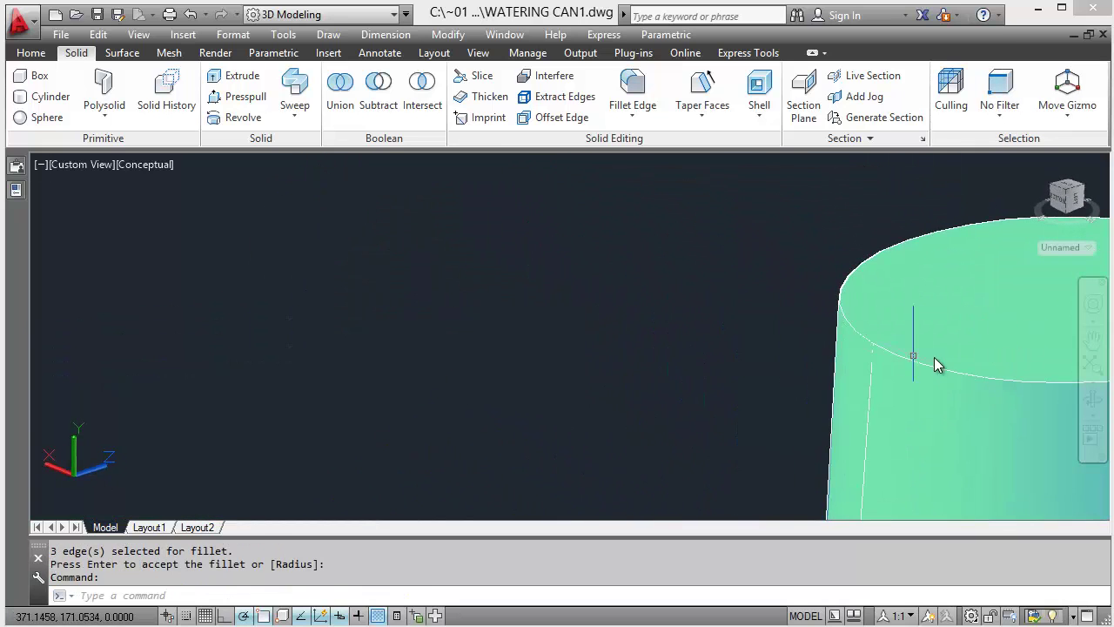
Step: From below, fillet the handle's top, curved, vertical and two inner edges with radius 5
shift+middle_drag(935, 364, 375, 269)
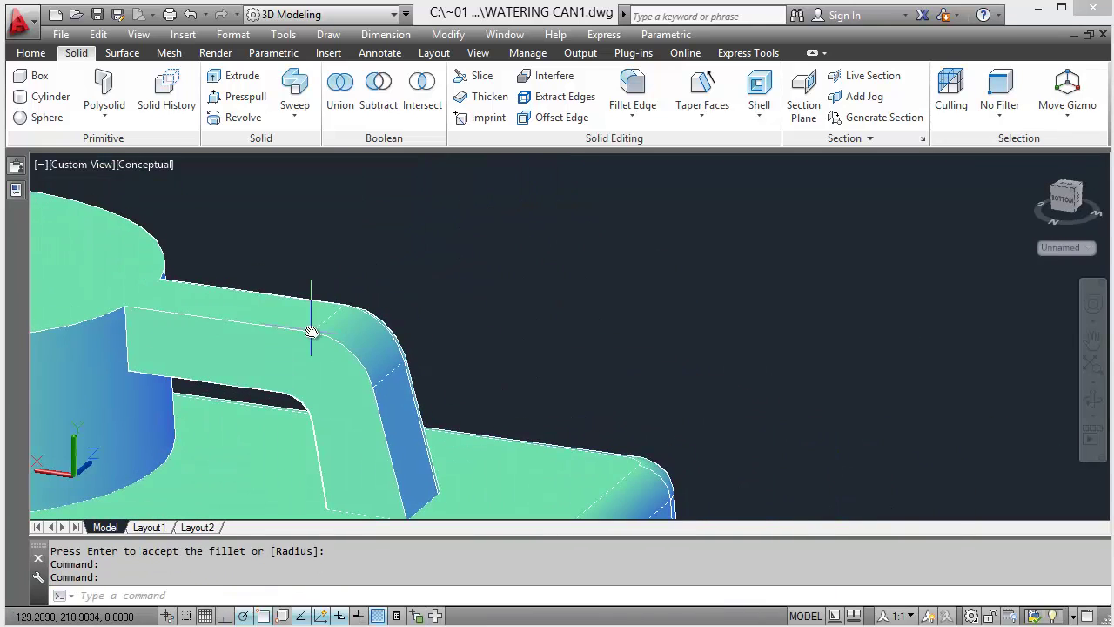
middle_drag(311, 332, 389, 321)
key(Return)
click(324, 300)
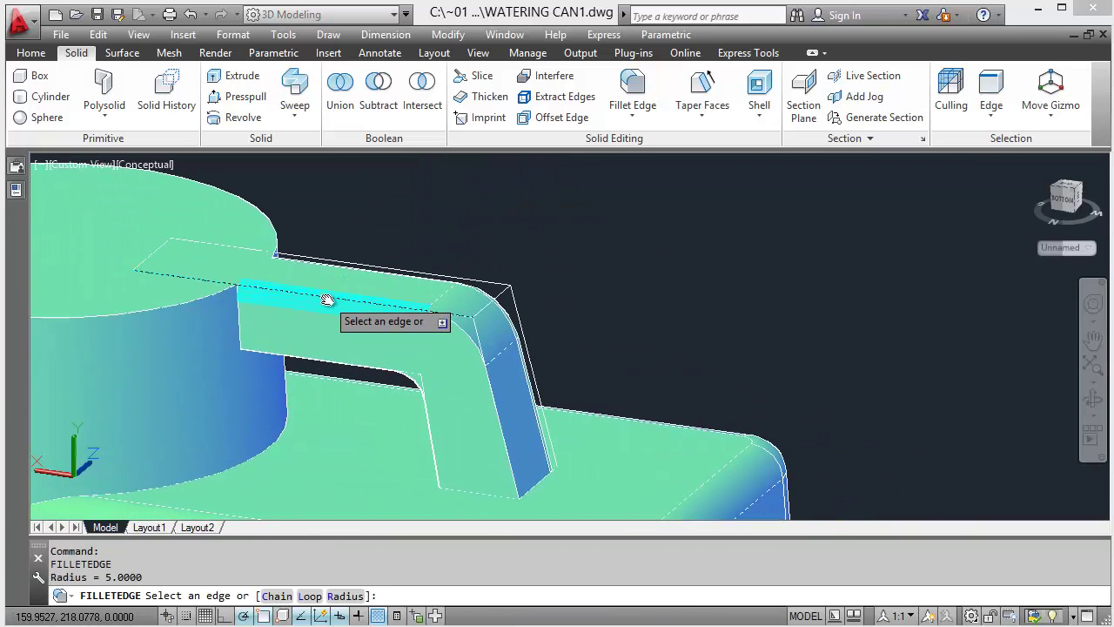
click(462, 327)
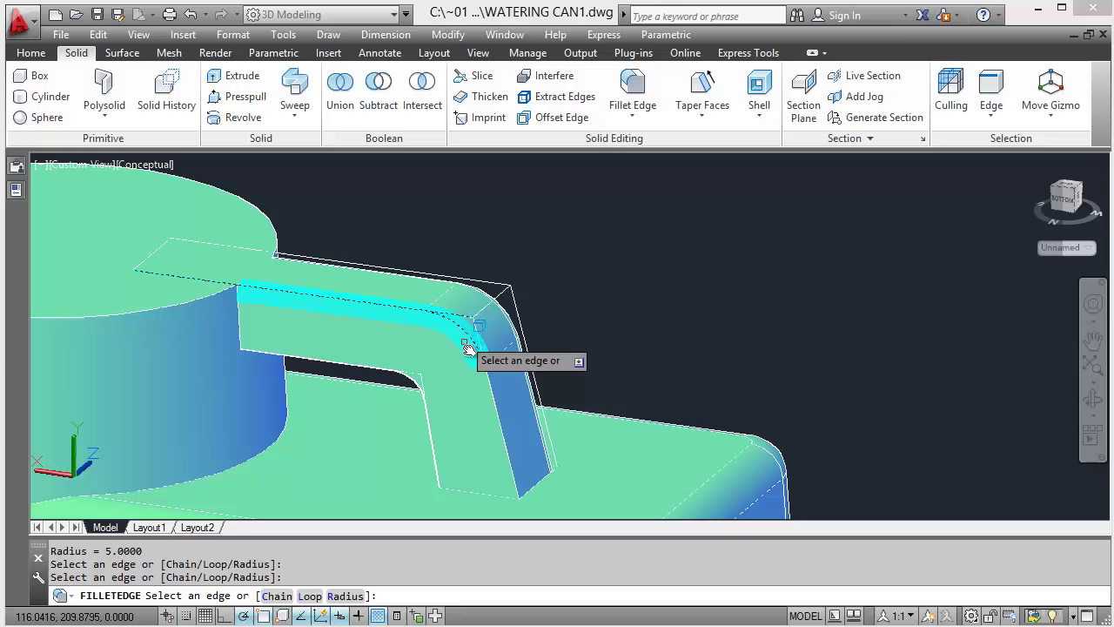
click(497, 405)
key(Return)
key(Return)
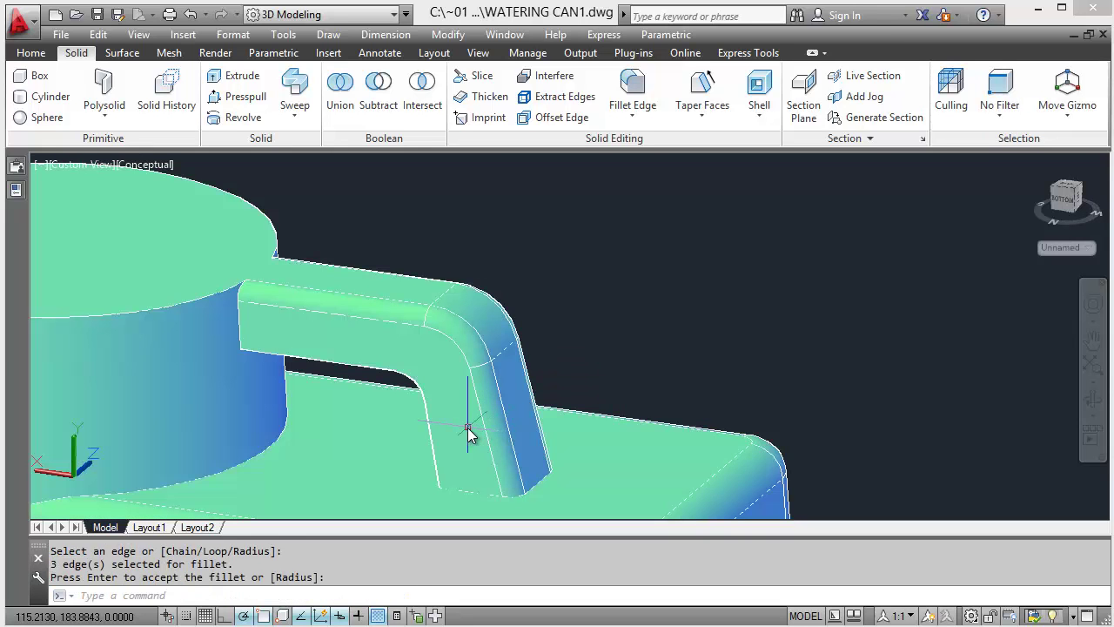
key(Return)
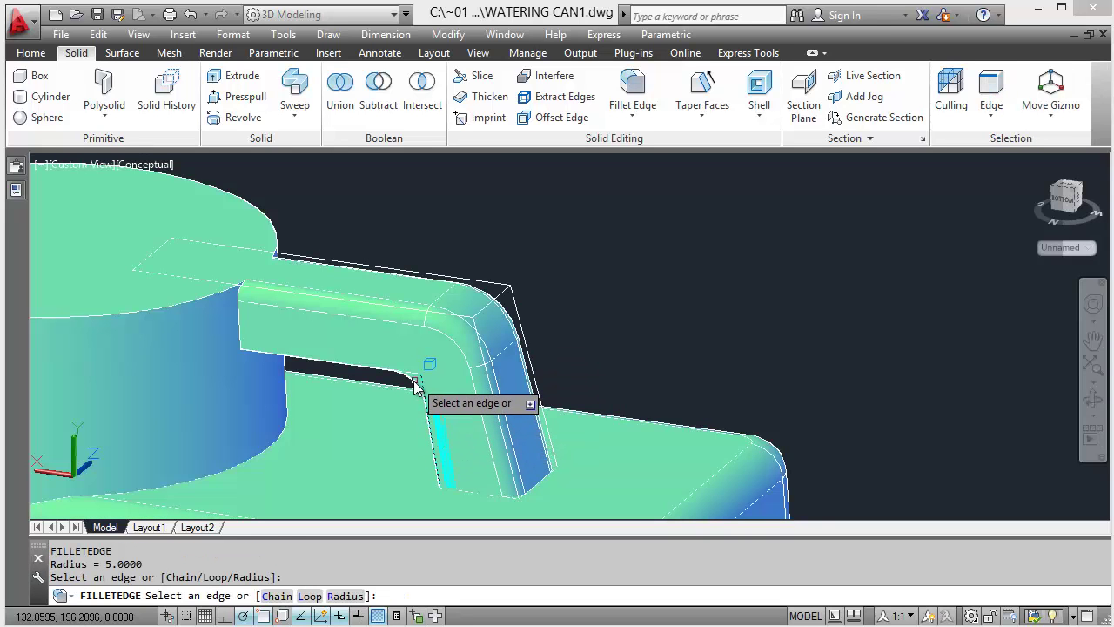
click(414, 383)
click(396, 383)
key(Return)
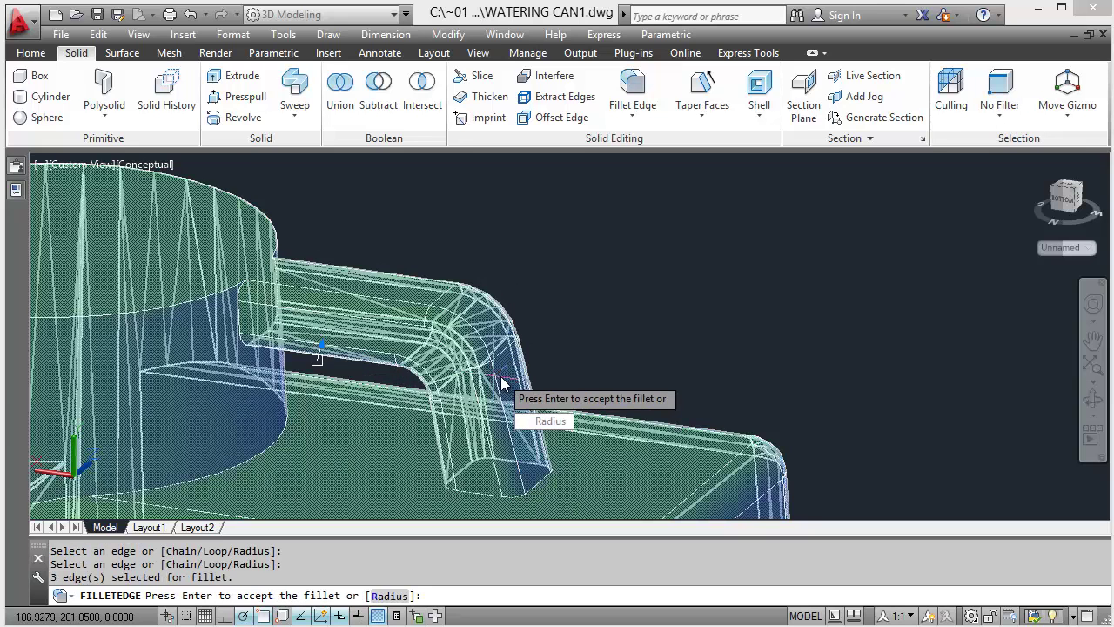
key(Return)
Step: Round the cylindrical filler's top rim with a 5-unit fillet after one cancelled try
shift+middle_drag(610, 414, 471, 340)
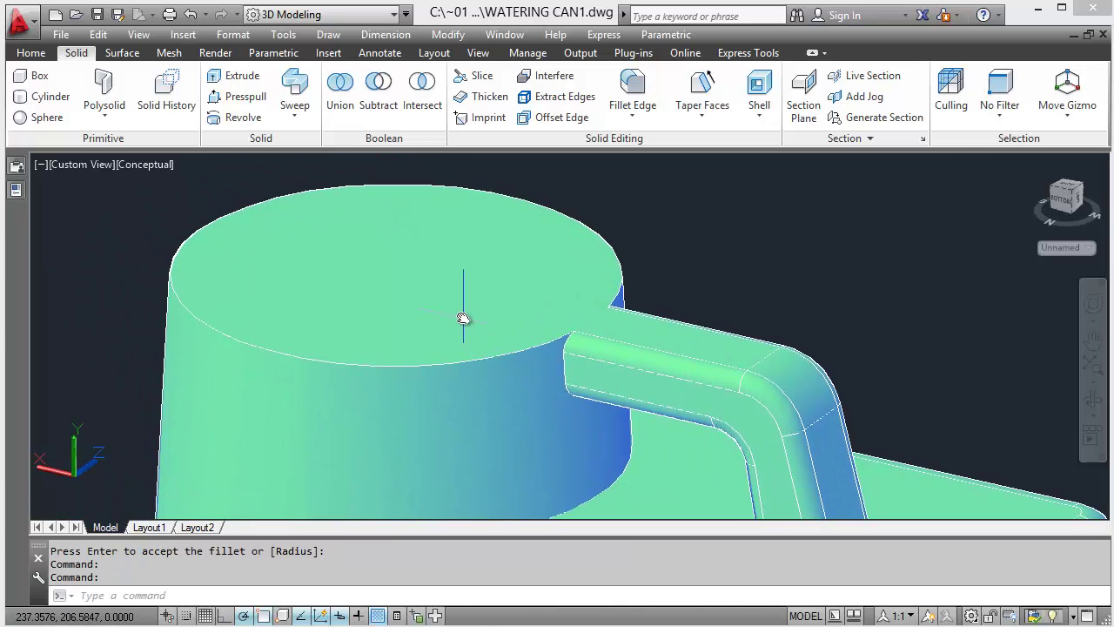
key(Return)
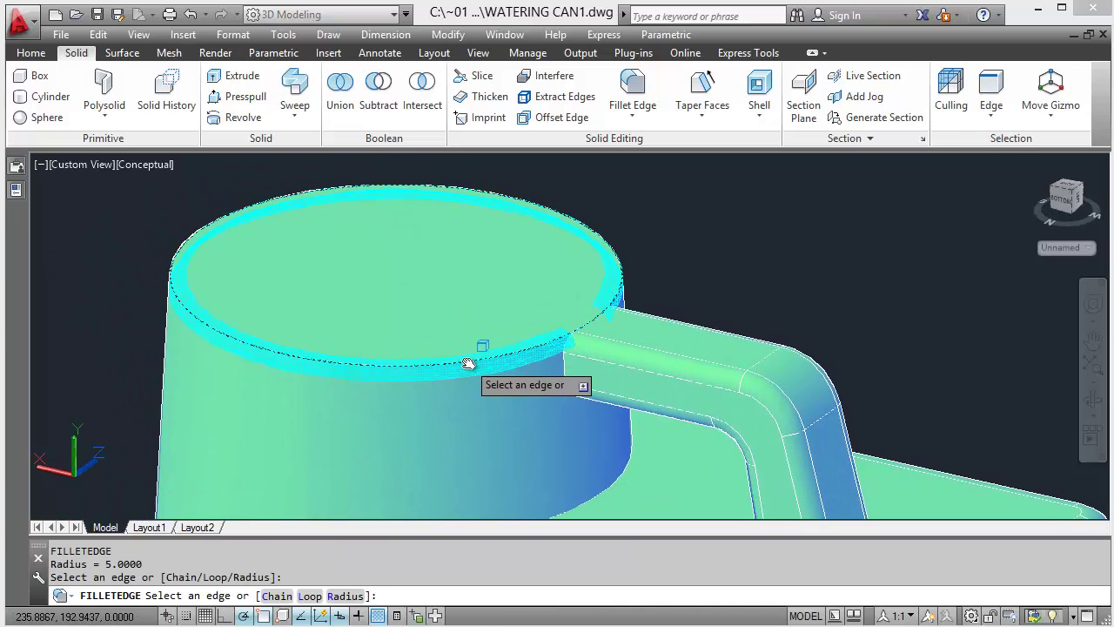
scroll(588, 350, up, 2)
click(561, 339)
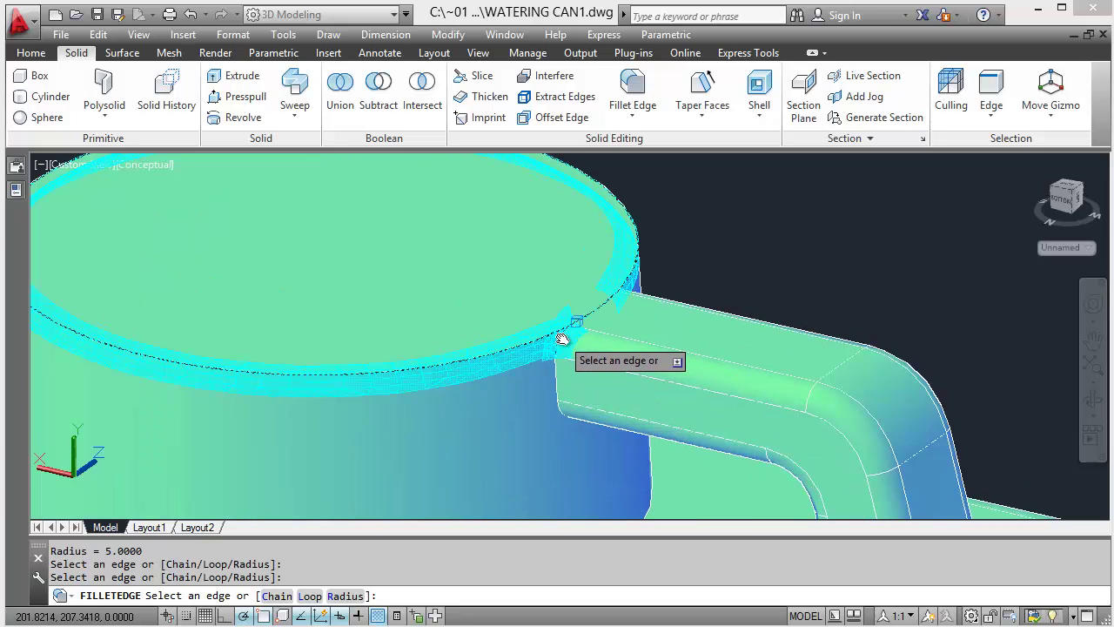
key(Escape)
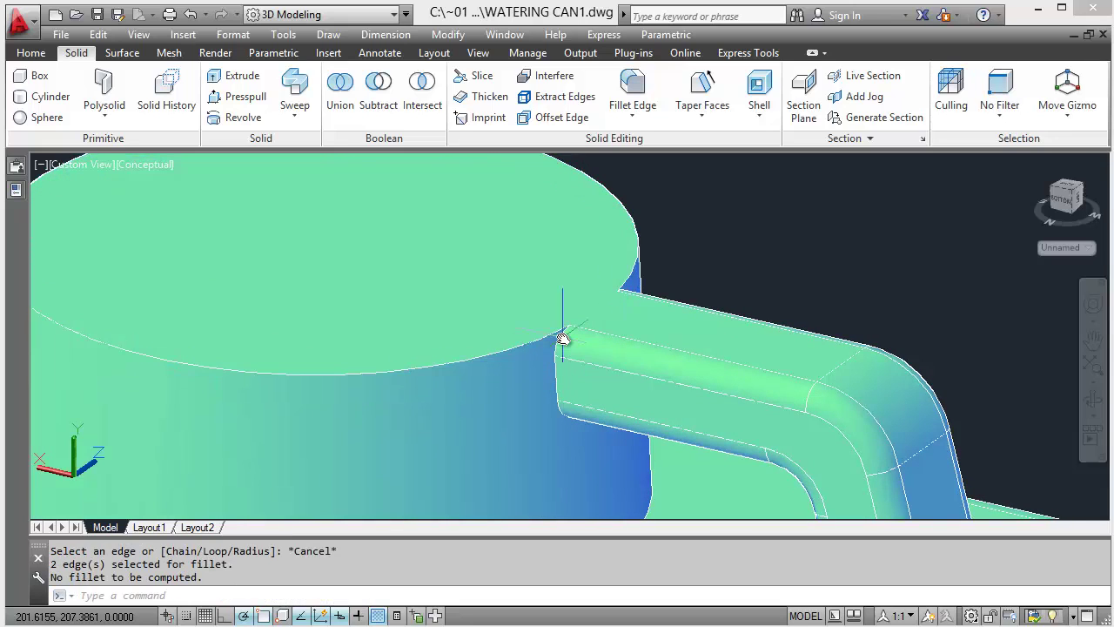
key(Return)
click(544, 342)
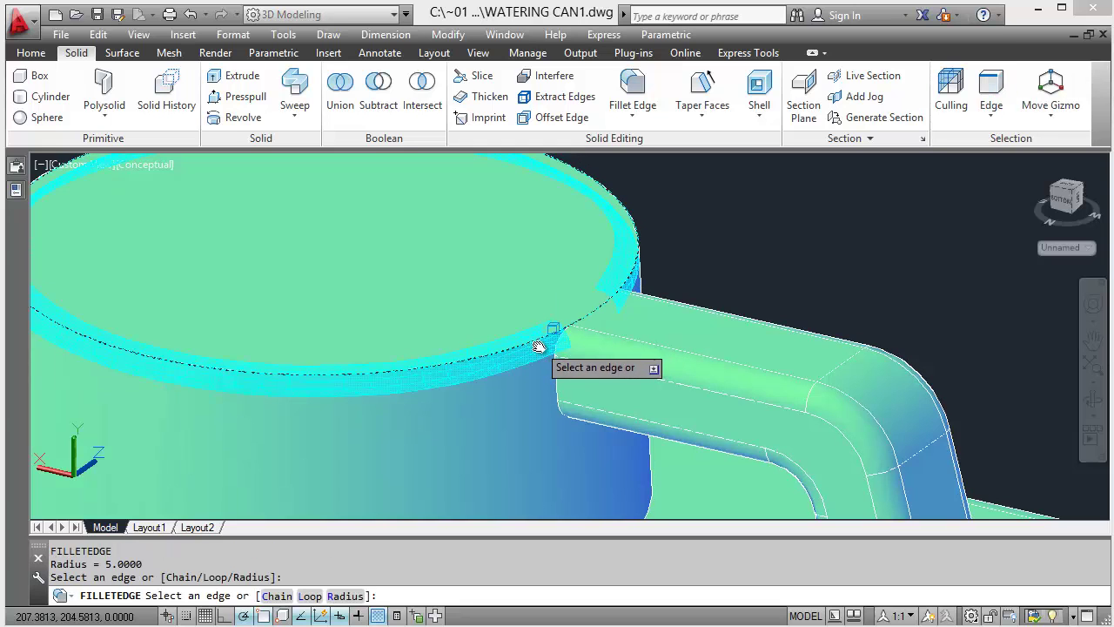
key(Return)
key(Return)
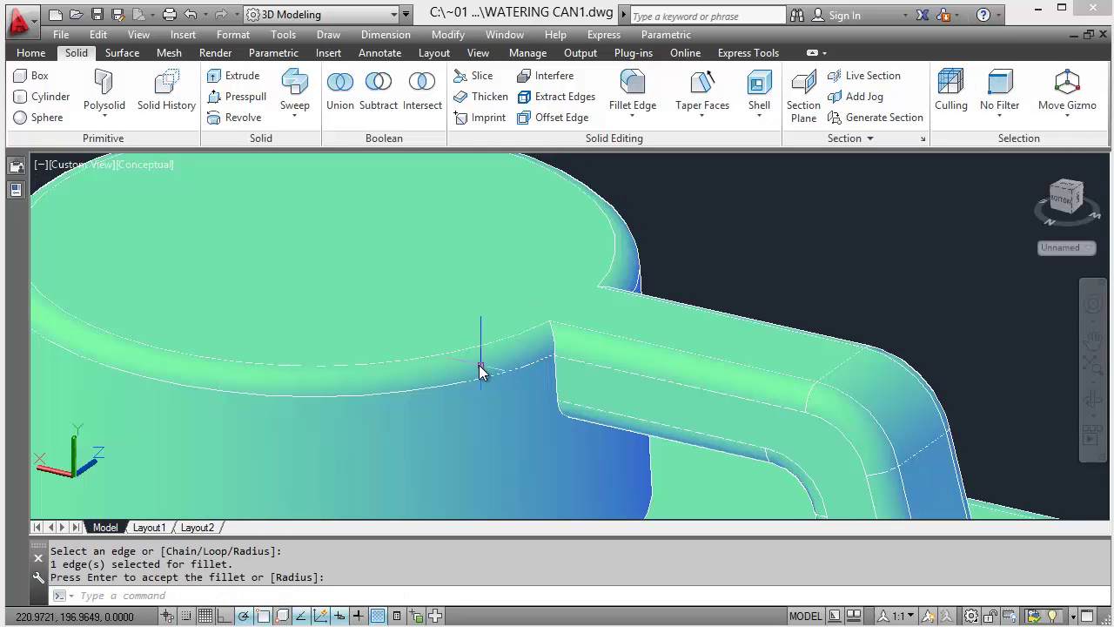
scroll(480, 370, down, 3)
middle_drag(530, 393, 552, 313)
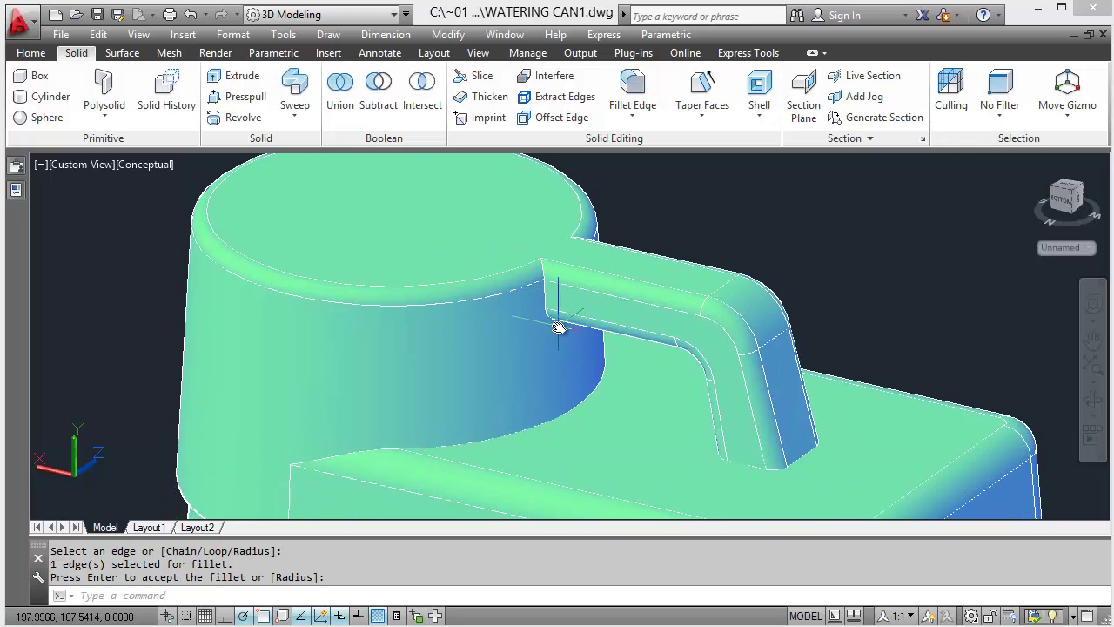
key(Return)
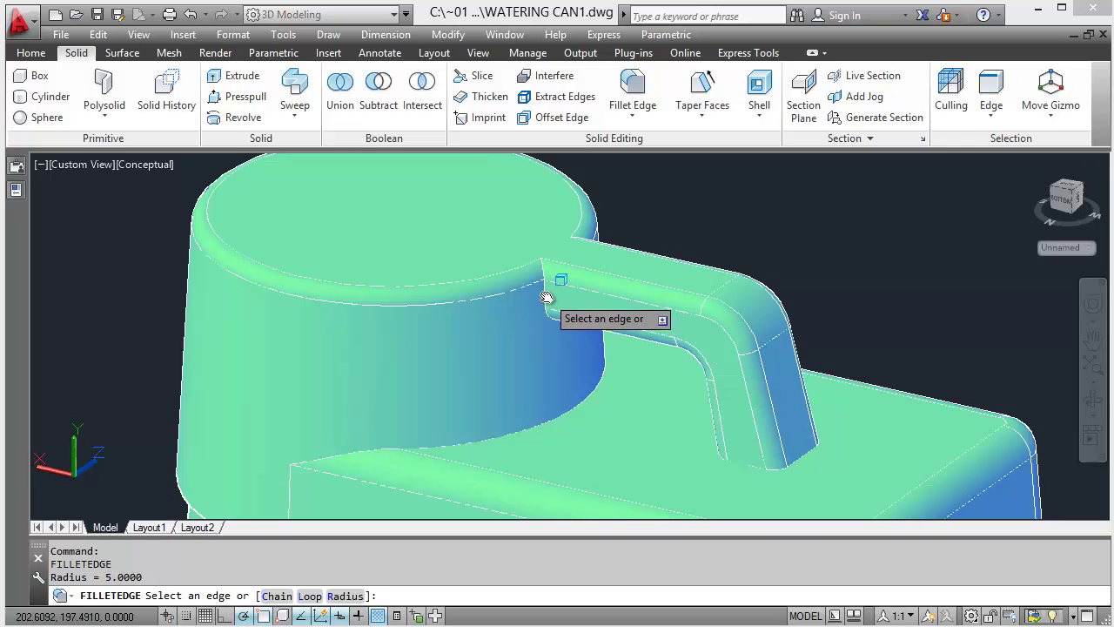
Step: Fillet the edge chain where the handle joins the cylinder
click(544, 297)
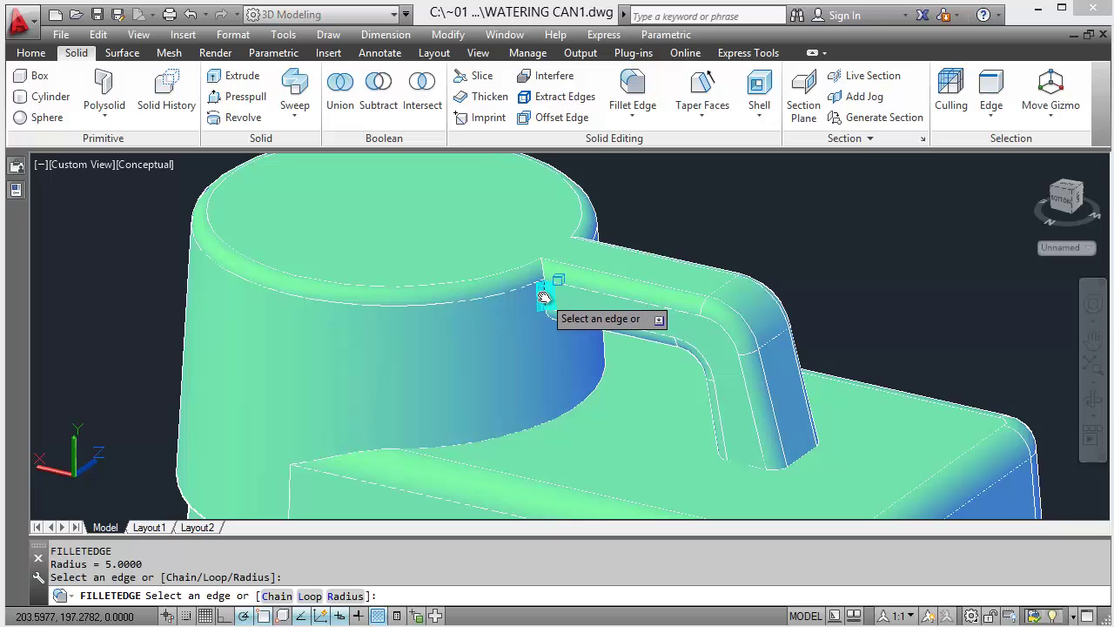
key(Down)
key(Return)
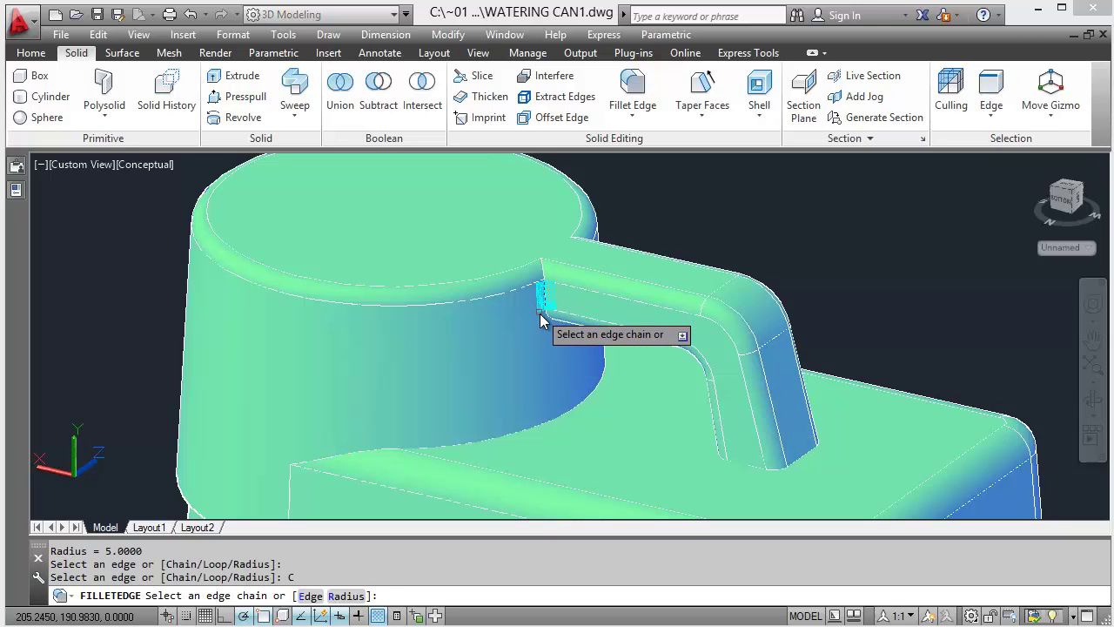
click(547, 323)
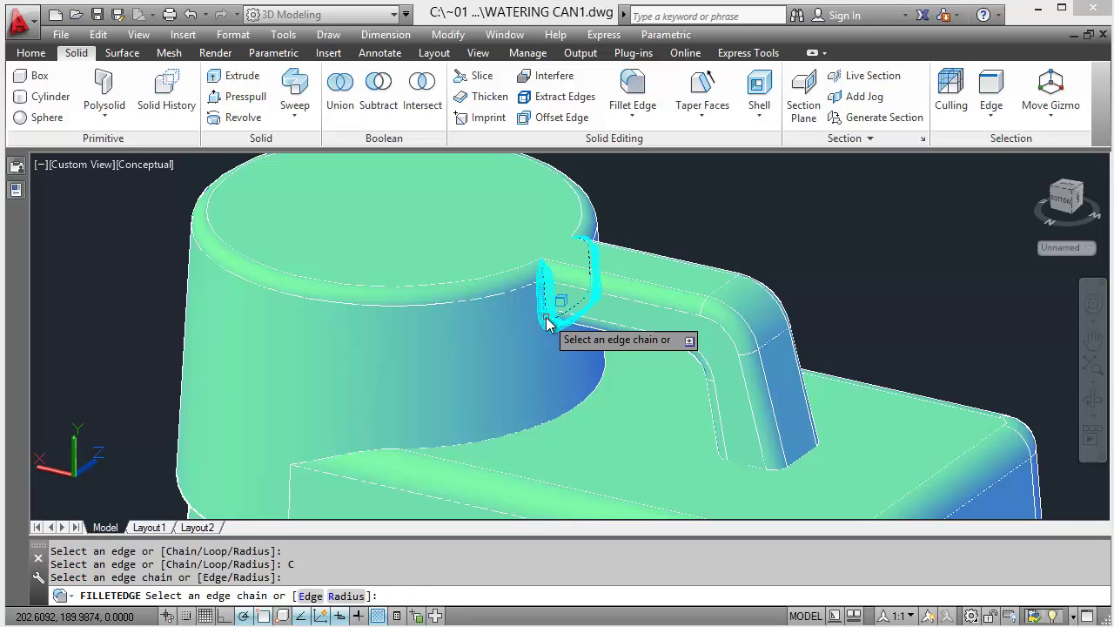
key(Return)
key(Return)
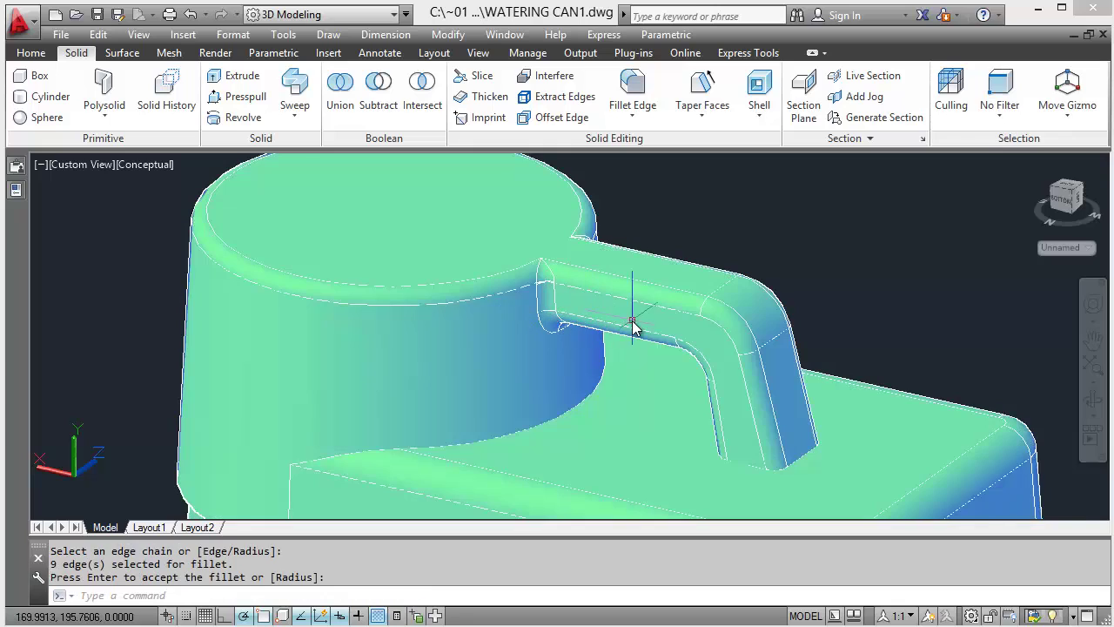
shift+middle_drag(634, 326, 525, 318)
key(Return)
Step: Fillet the 8-edge chain around the handle base with radius 5
shift+middle_drag(574, 343, 637, 376)
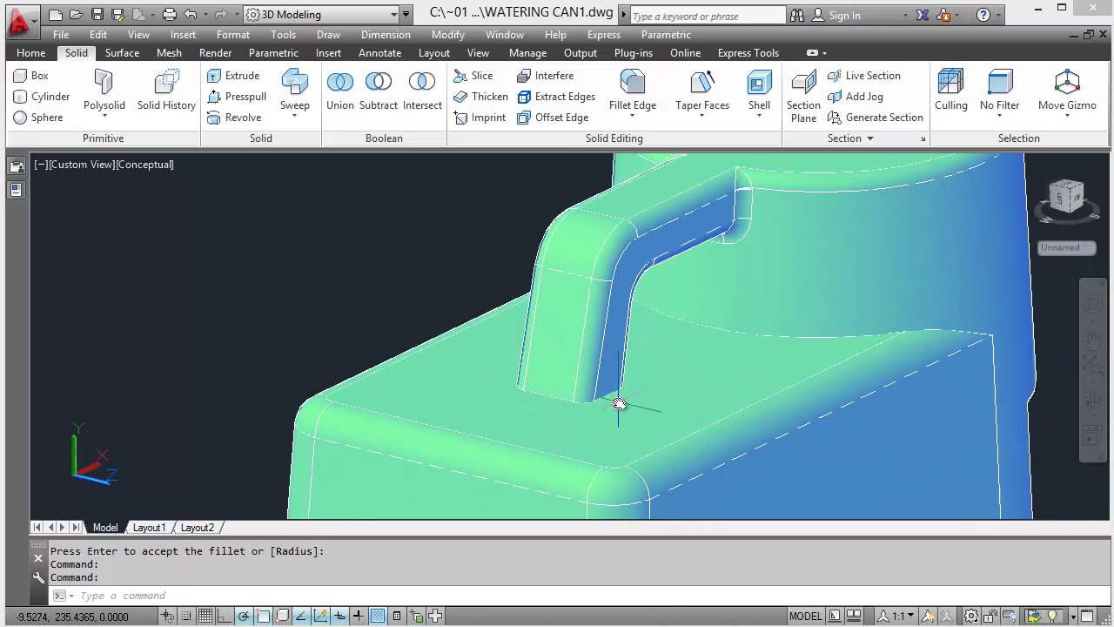
key(Return)
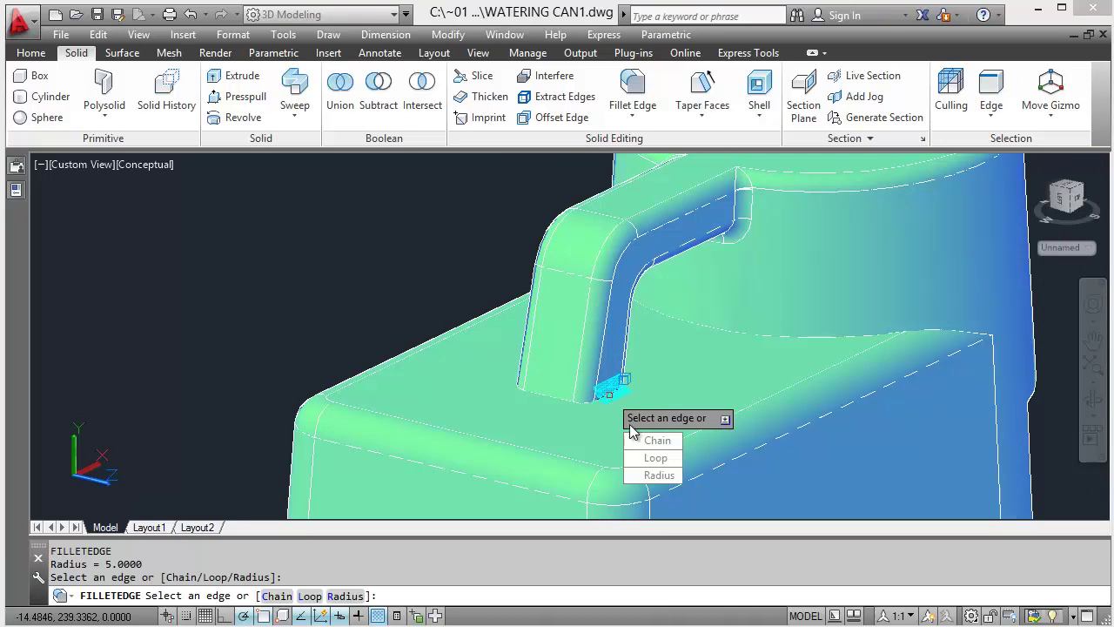
click(655, 441)
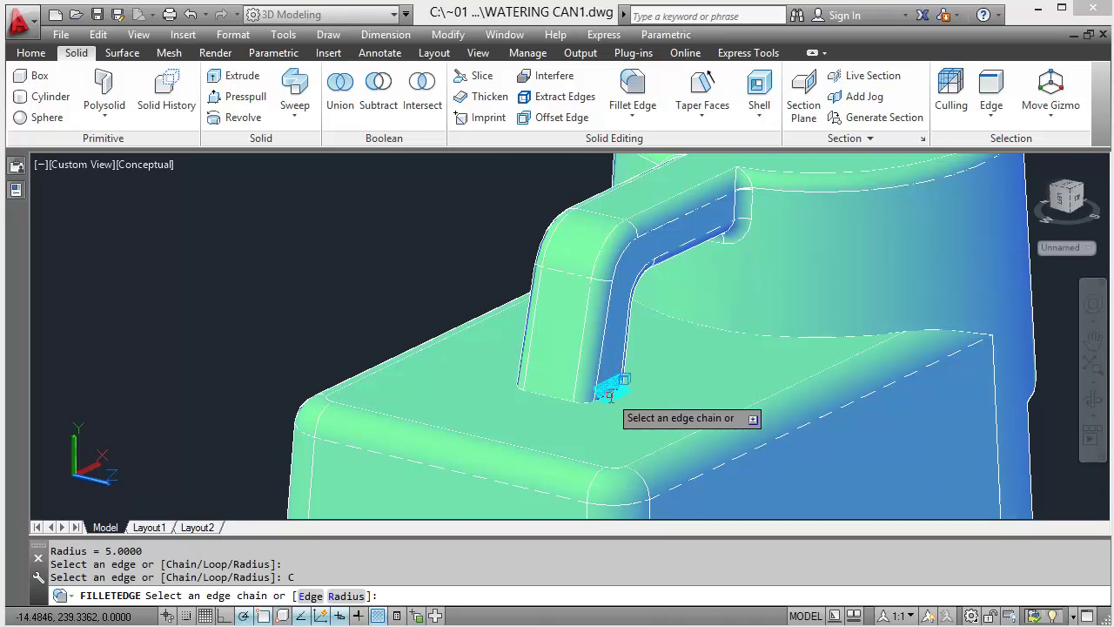
click(561, 398)
key(Return)
key(Return)
shift+middle_drag(490, 349, 448, 289)
Step: Fillet the four-edge chain around the cylinder's side opening with radius 5
middle_drag(684, 356, 565, 357)
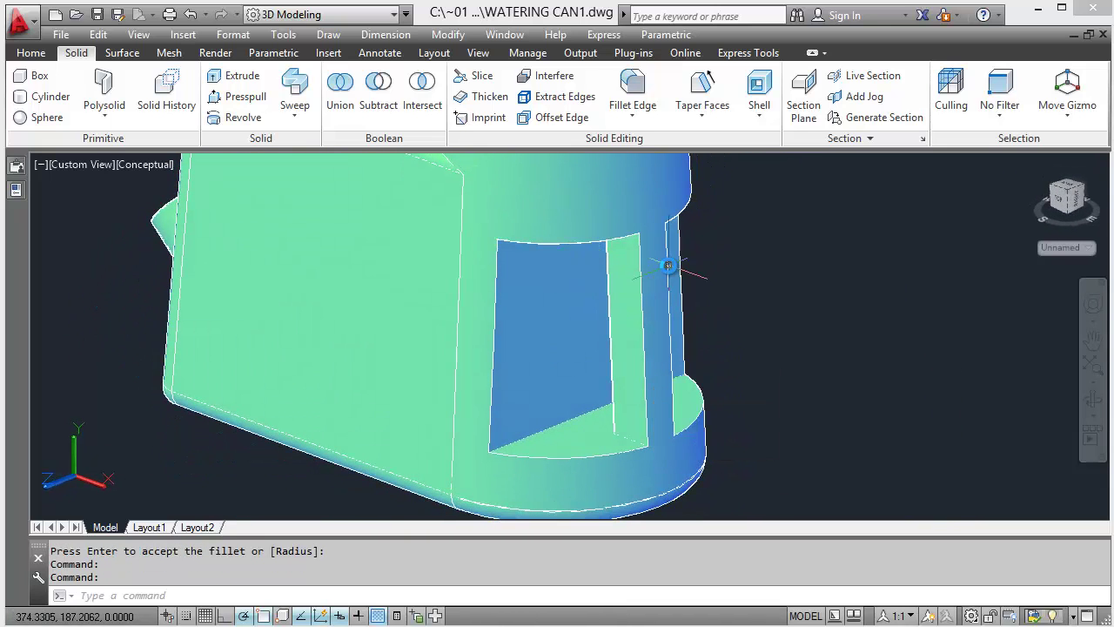
key(Return)
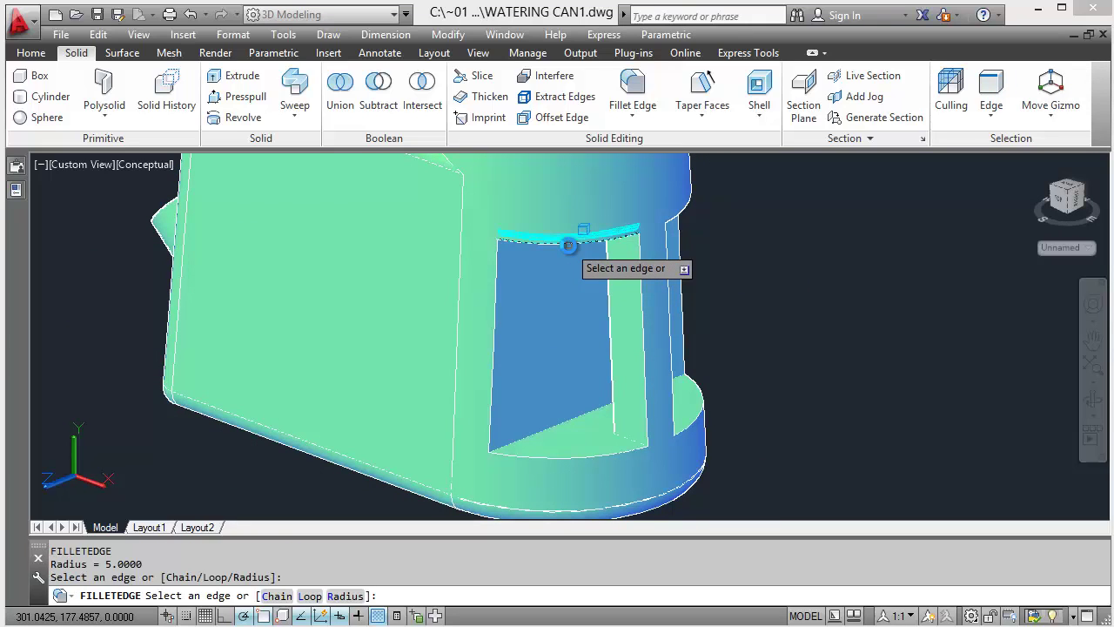
click(612, 292)
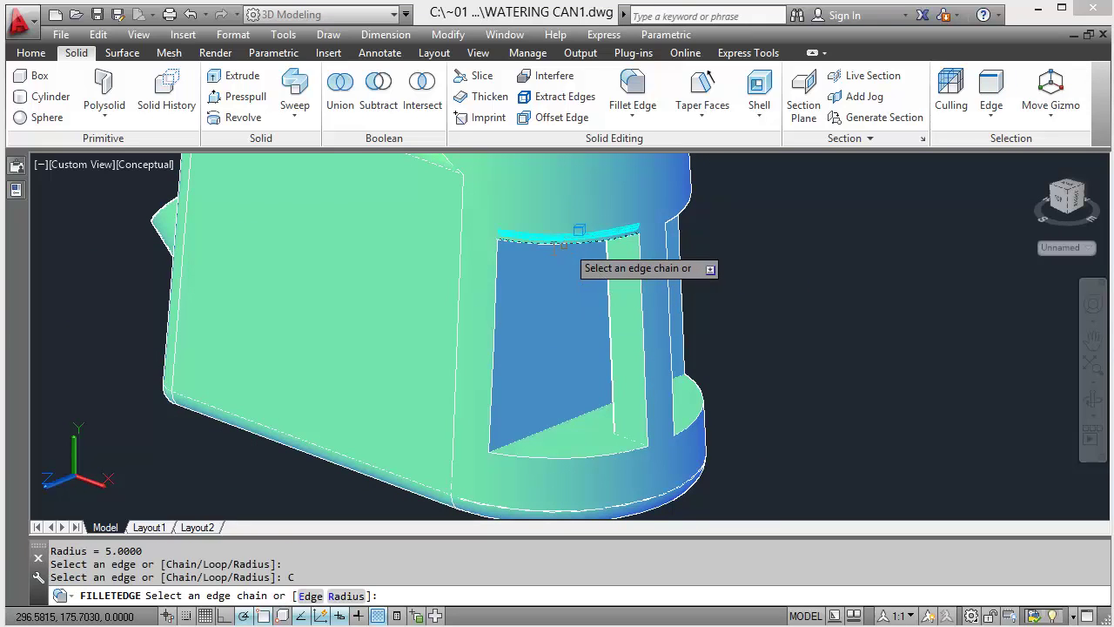
click(496, 262)
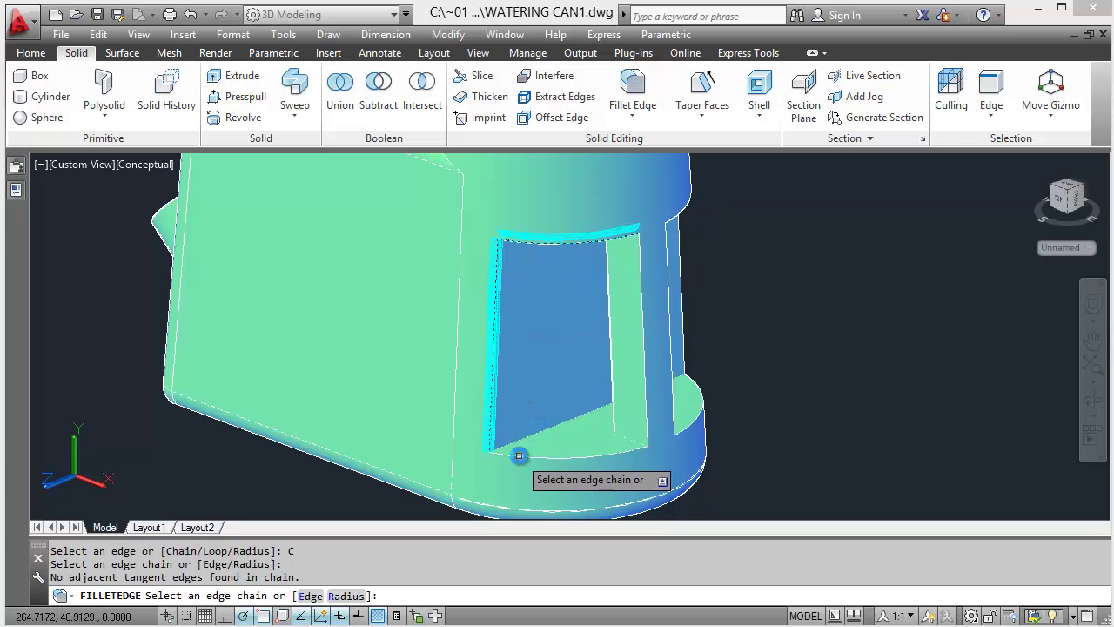
click(535, 452)
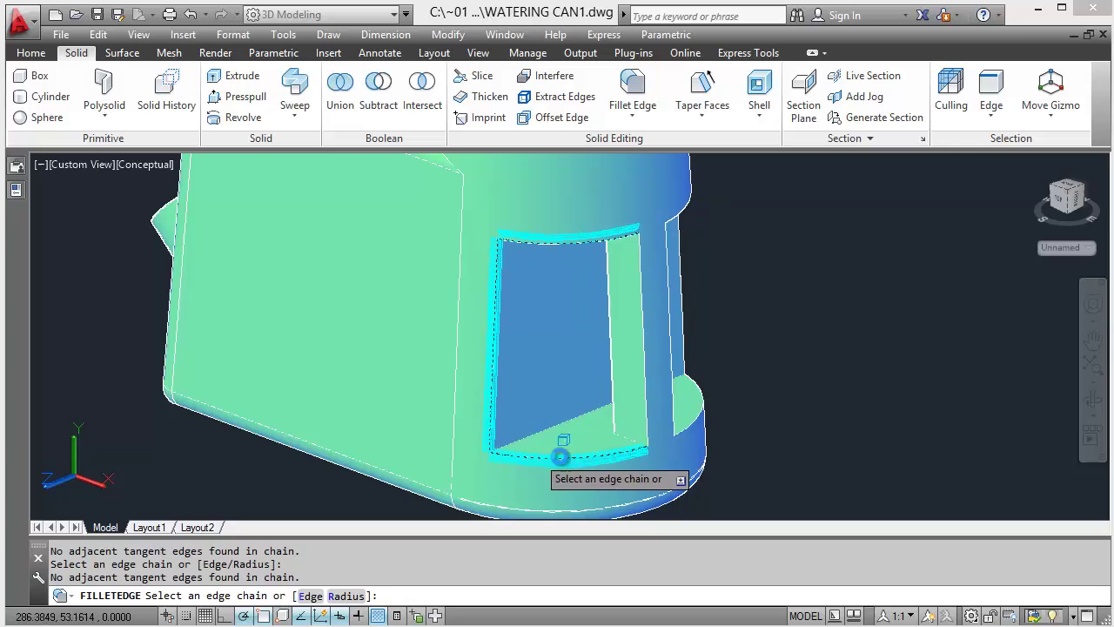
click(648, 420)
key(Return)
key(Return)
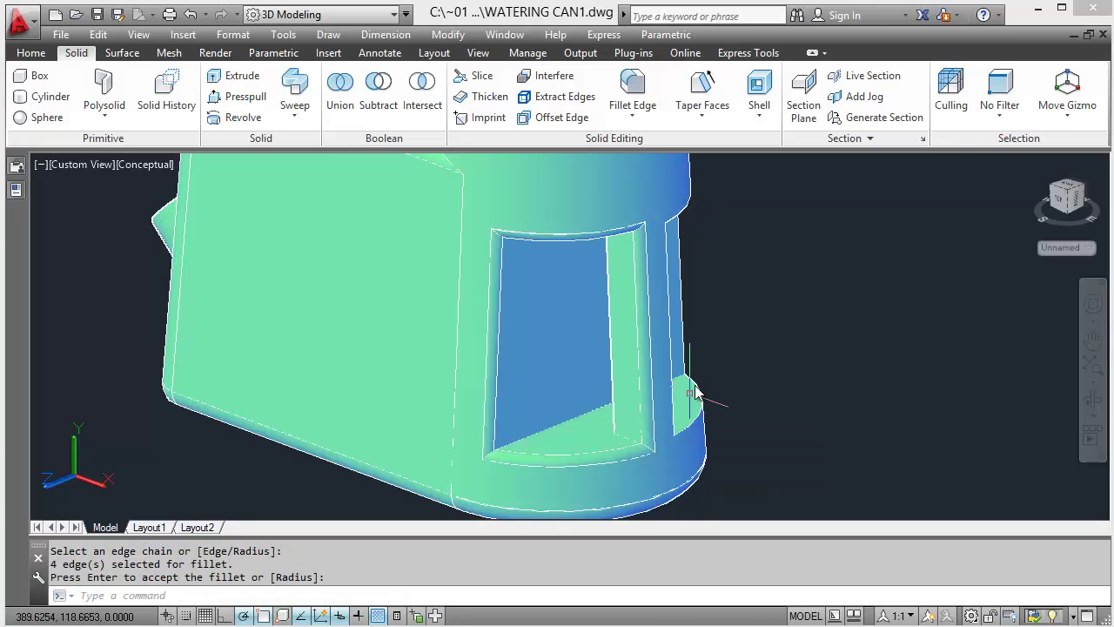
shift+middle_drag(705, 326, 609, 328)
key(Return)
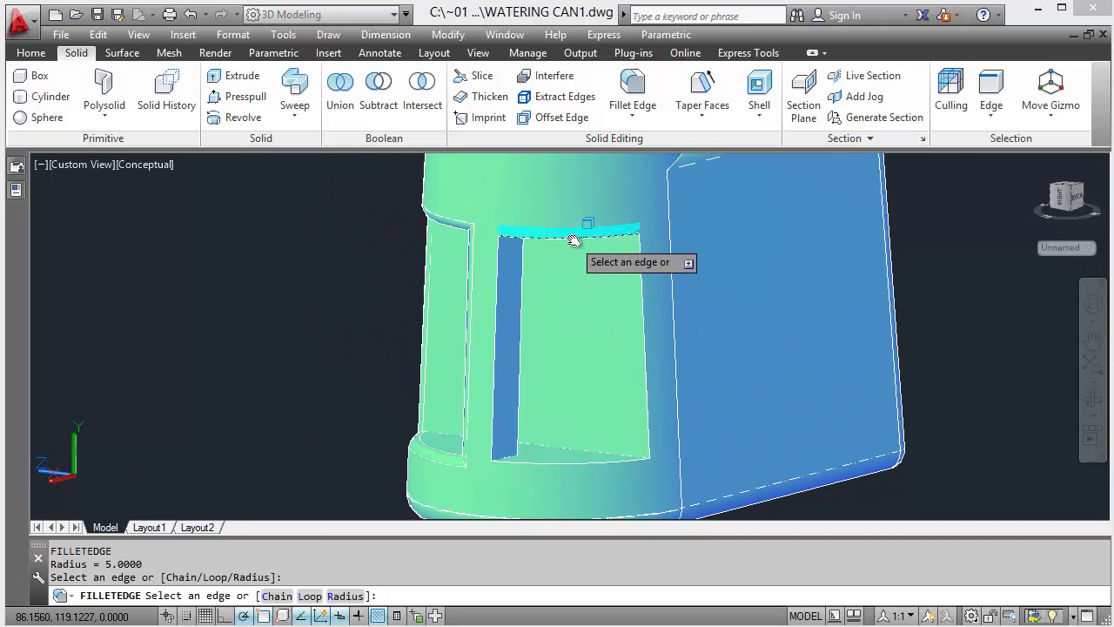
Step: Fillet the opposite slot's four-edge vertical and bottom chain at radius 5, then inspect it closely
click(601, 287)
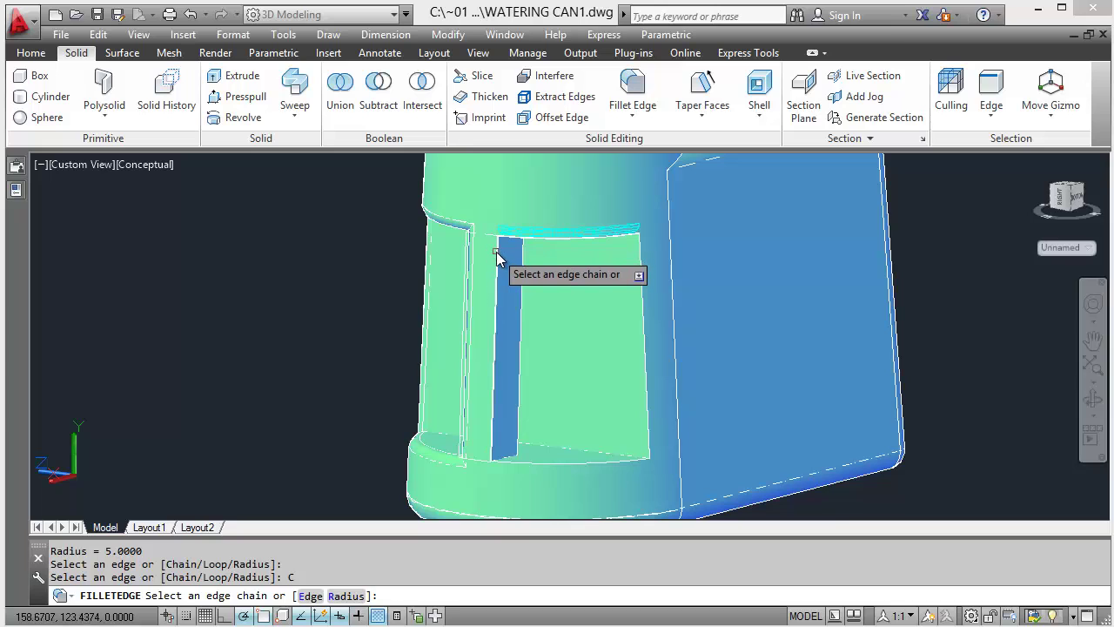
click(498, 251)
click(526, 462)
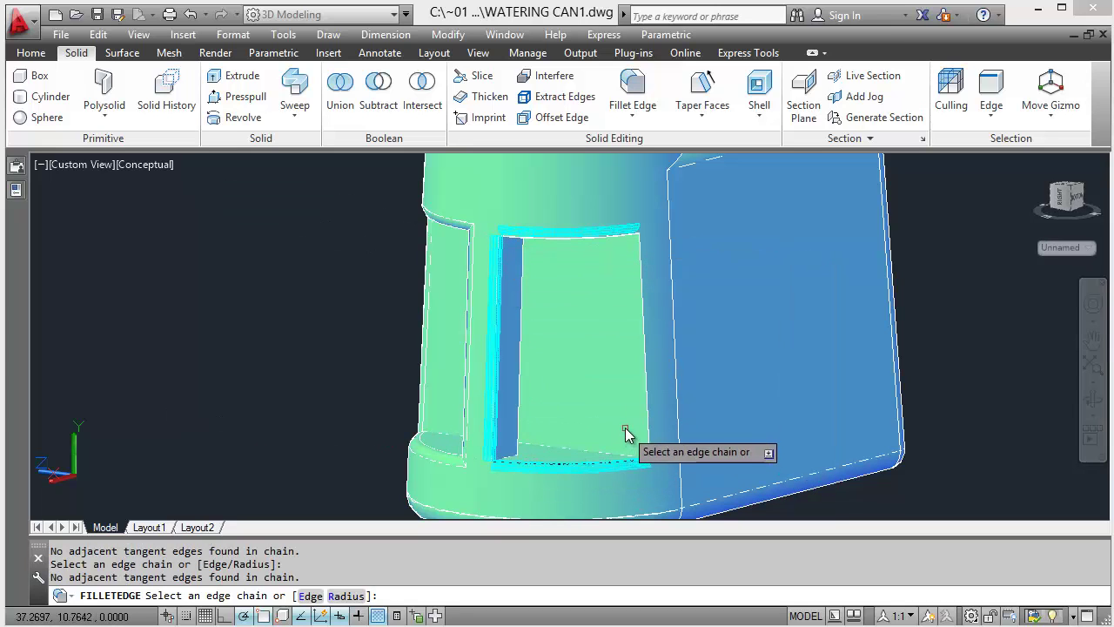
key(Return)
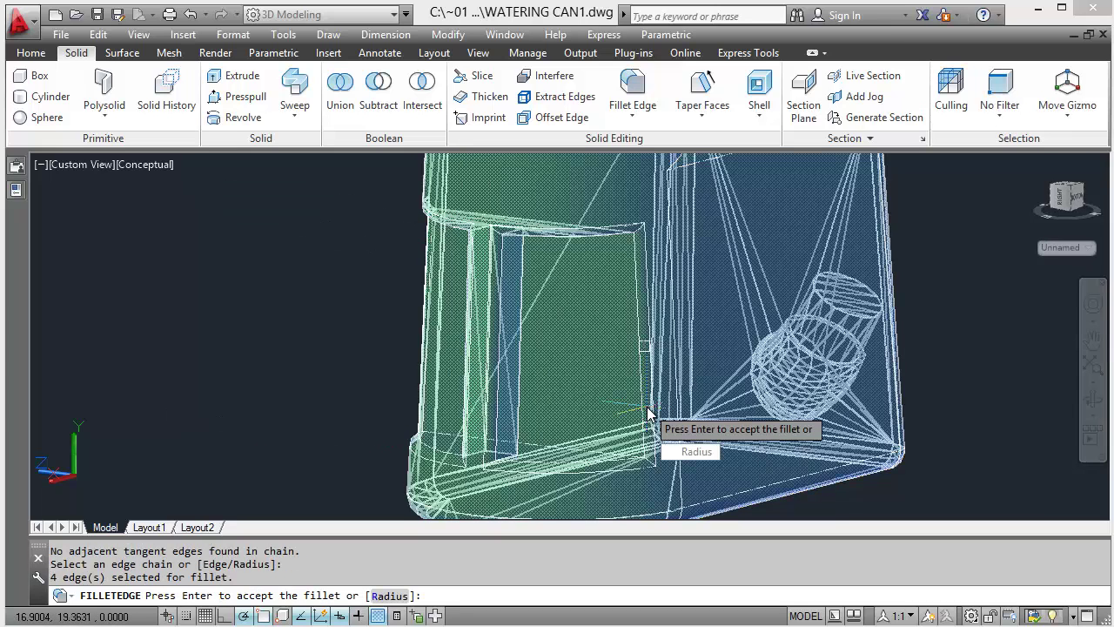
key(Return)
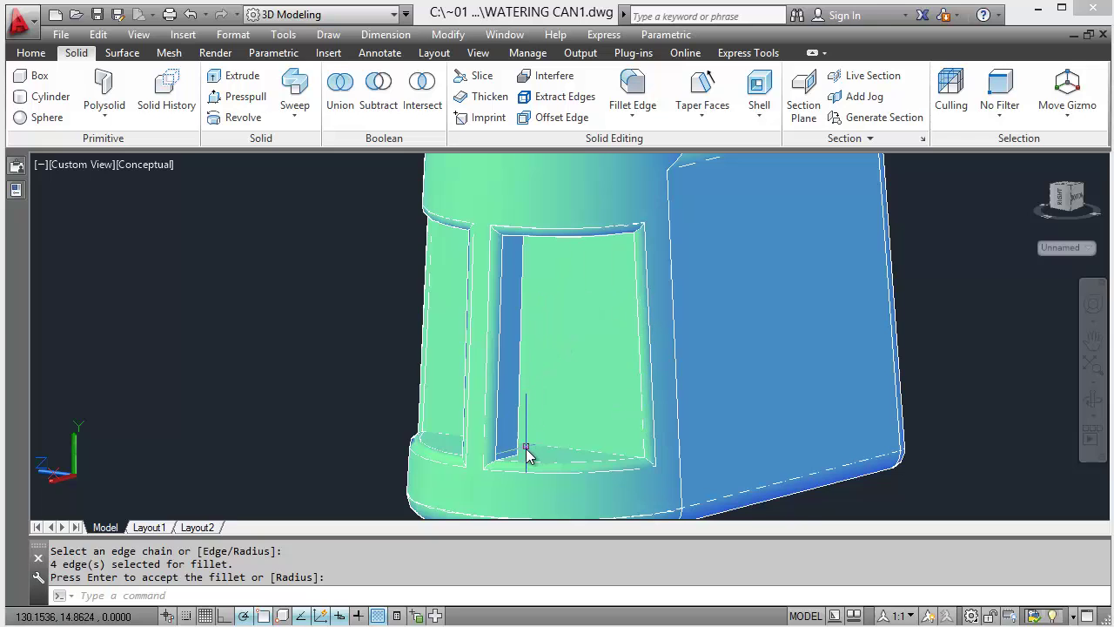
scroll(526, 448, up, 3)
middle_drag(509, 464, 201, 366)
key(Return)
middle_click(201, 365)
middle_click(200, 366)
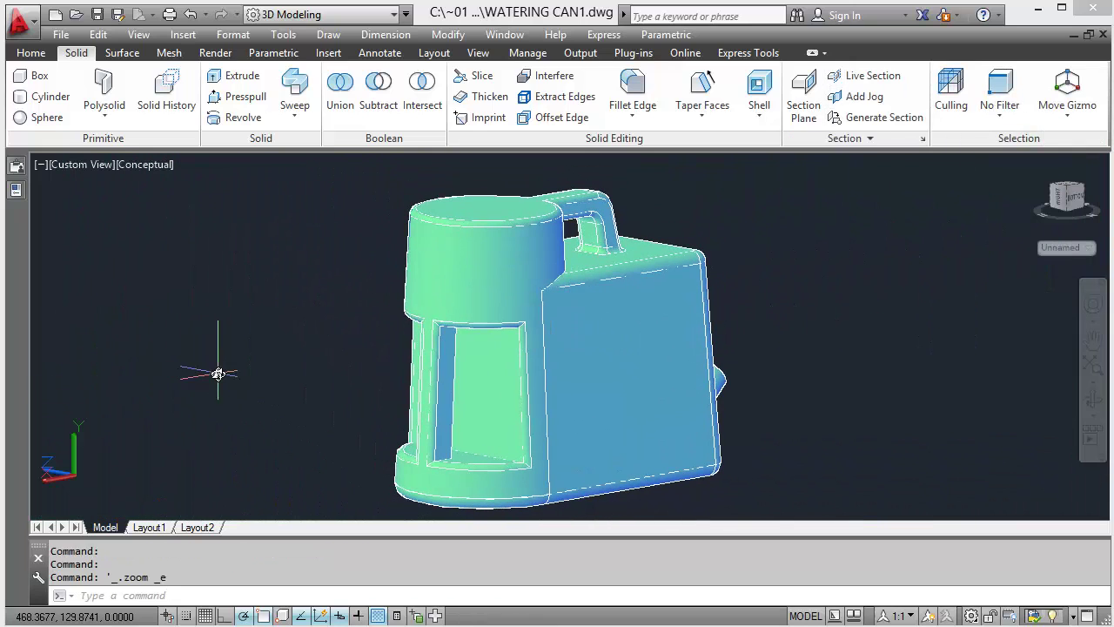
scroll(446, 450, up, 3)
mouse_move(447, 433)
shift+middle_down()
mouse_move(391, 441)
mouse_move(316, 429)
mouse_move(458, 410)
shift+middle_up()
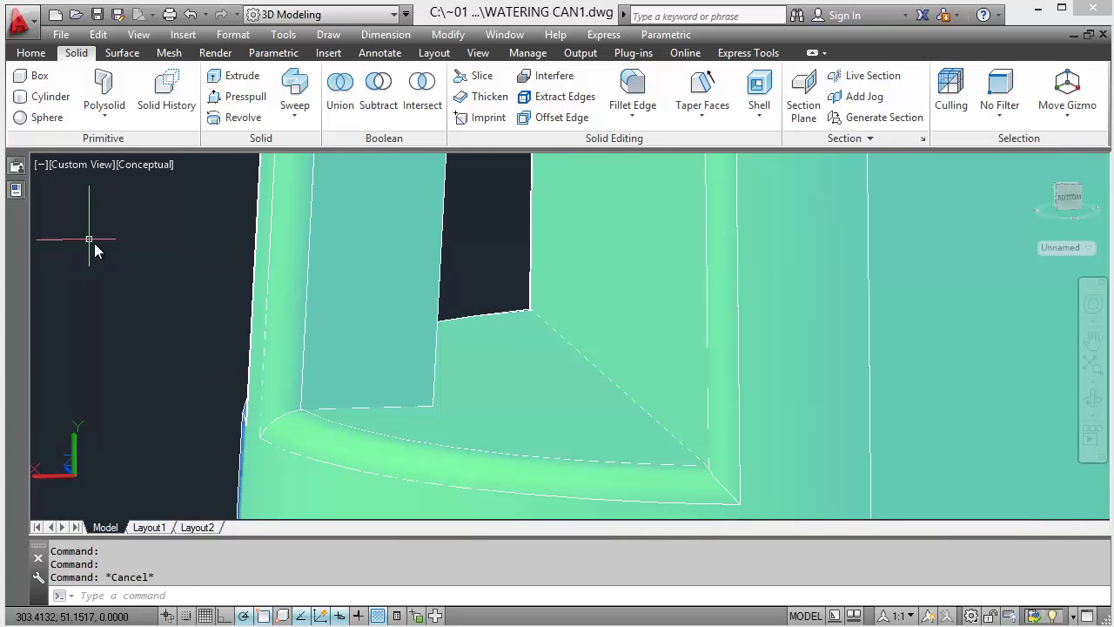
text(z)
key(Return)
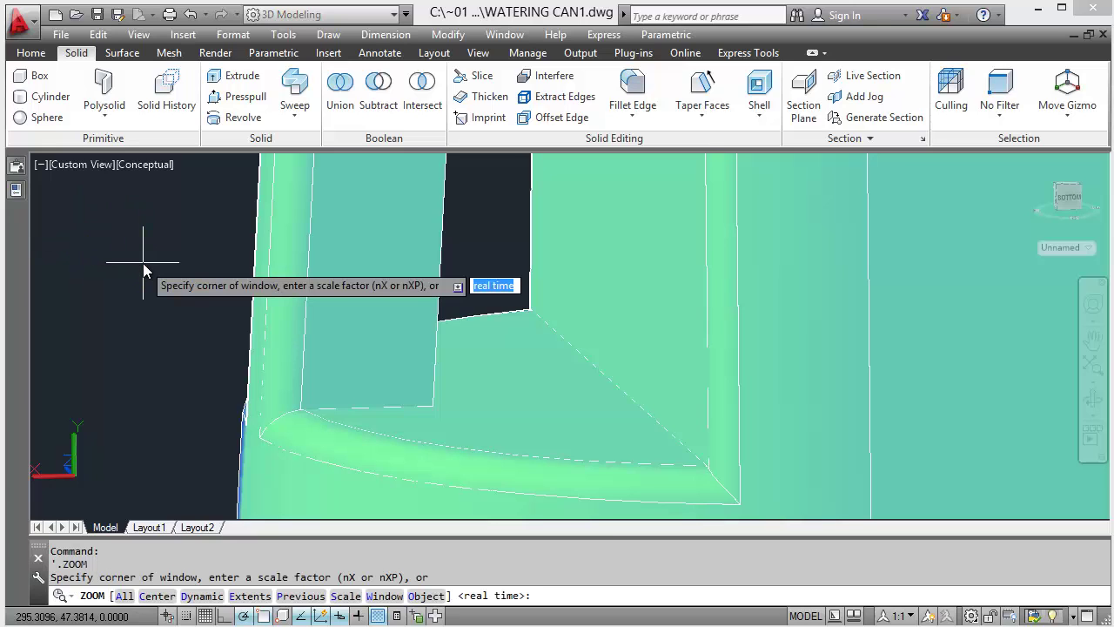
key(Escape)
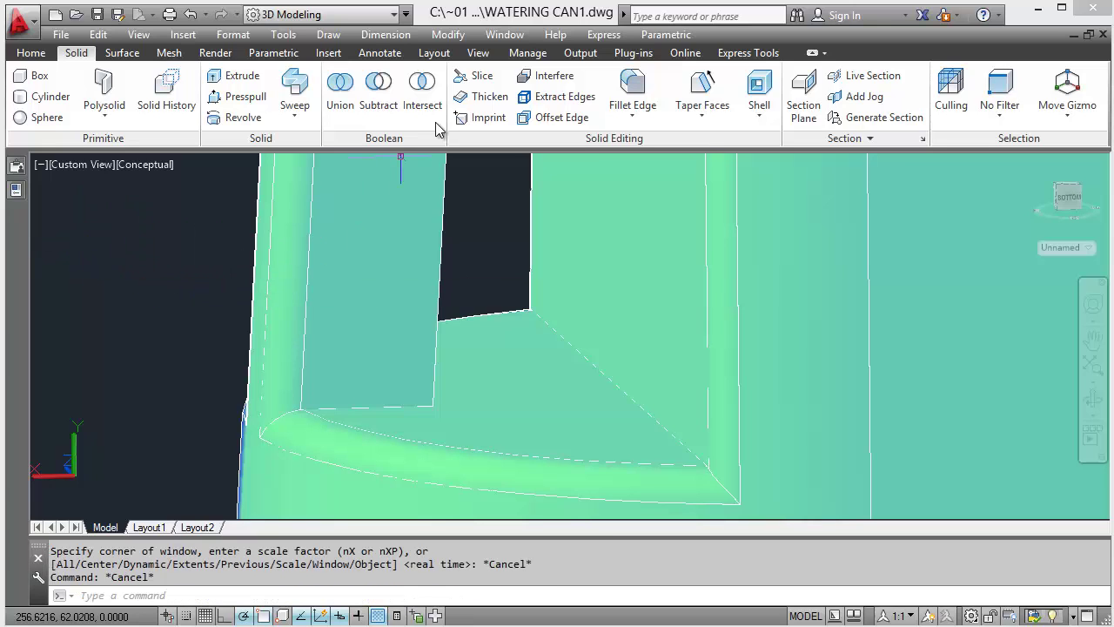
Step: Fillet the seven chained edges joining the upright panel to the can body at radius 5
click(633, 91)
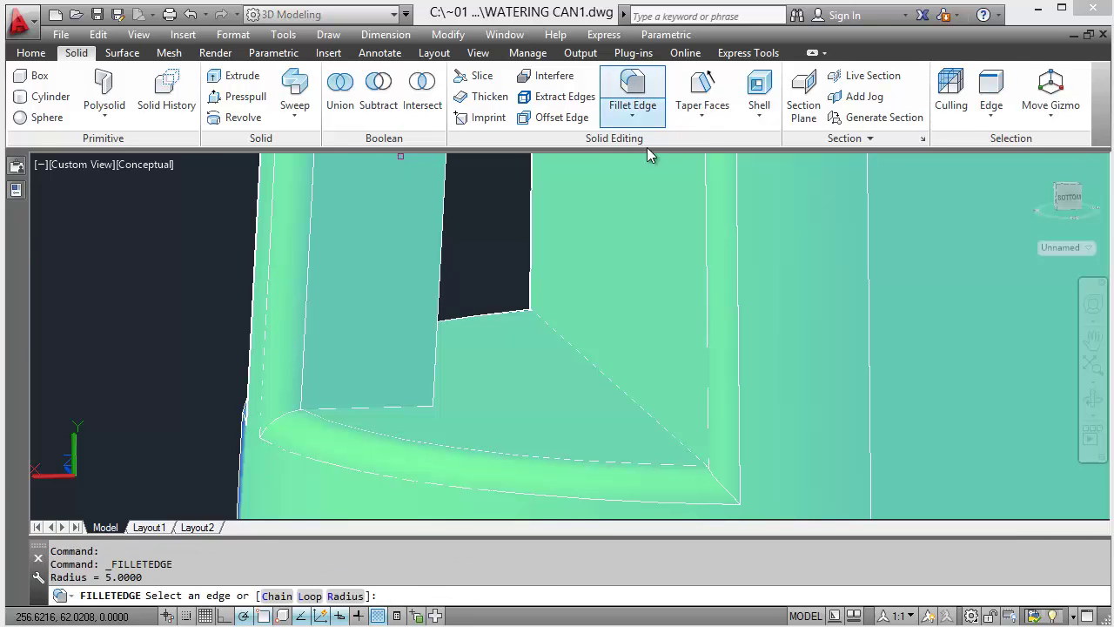
click(395, 411)
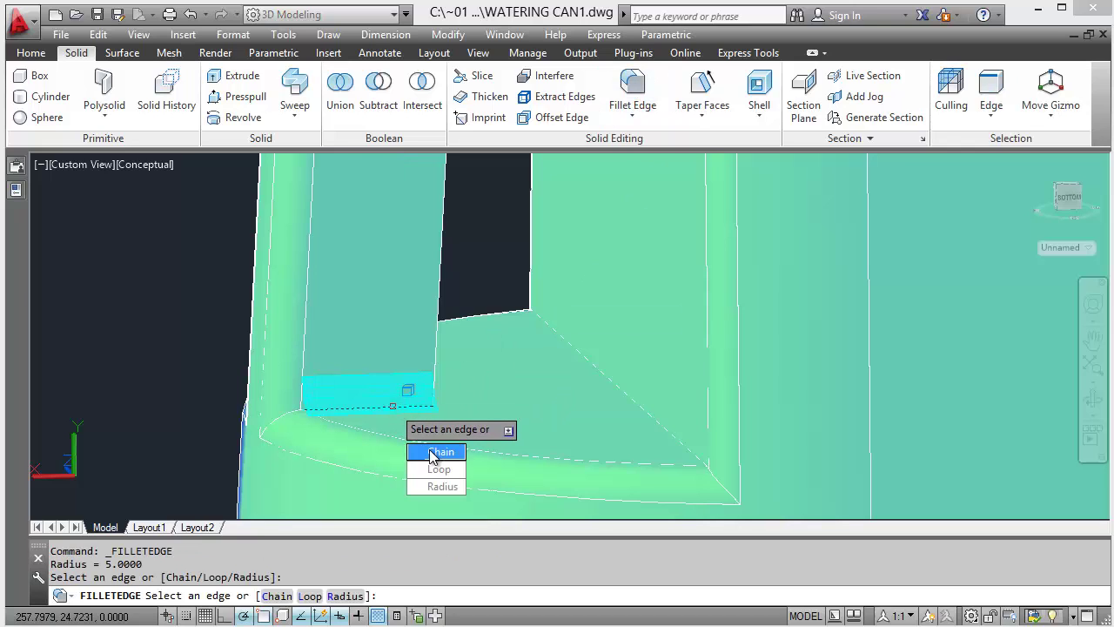
click(440, 452)
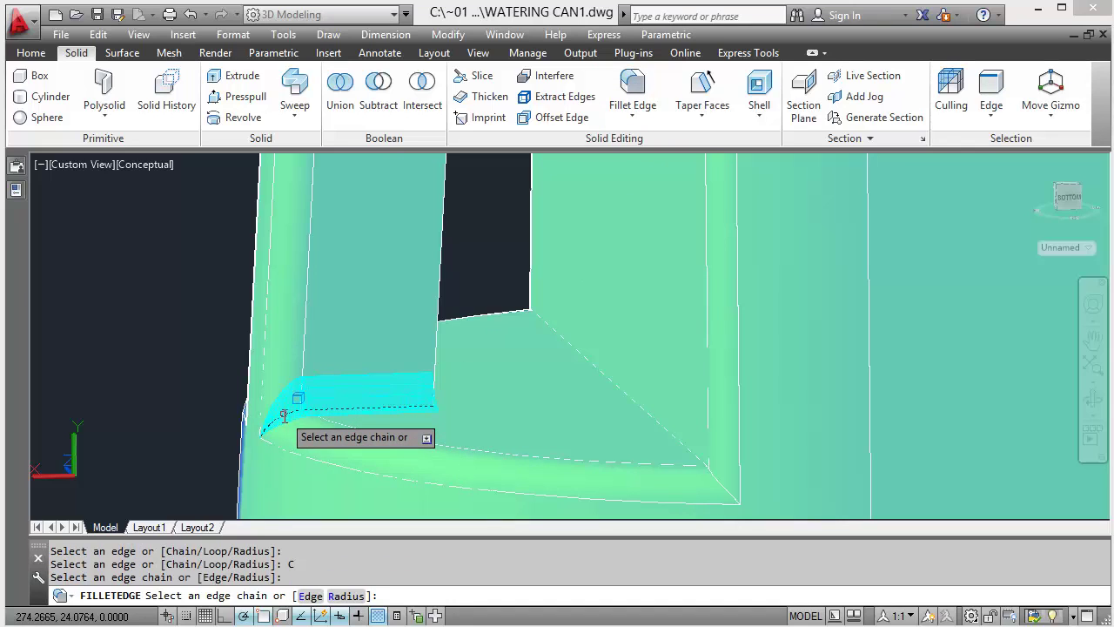
shift+middle_drag(417, 410, 383, 418)
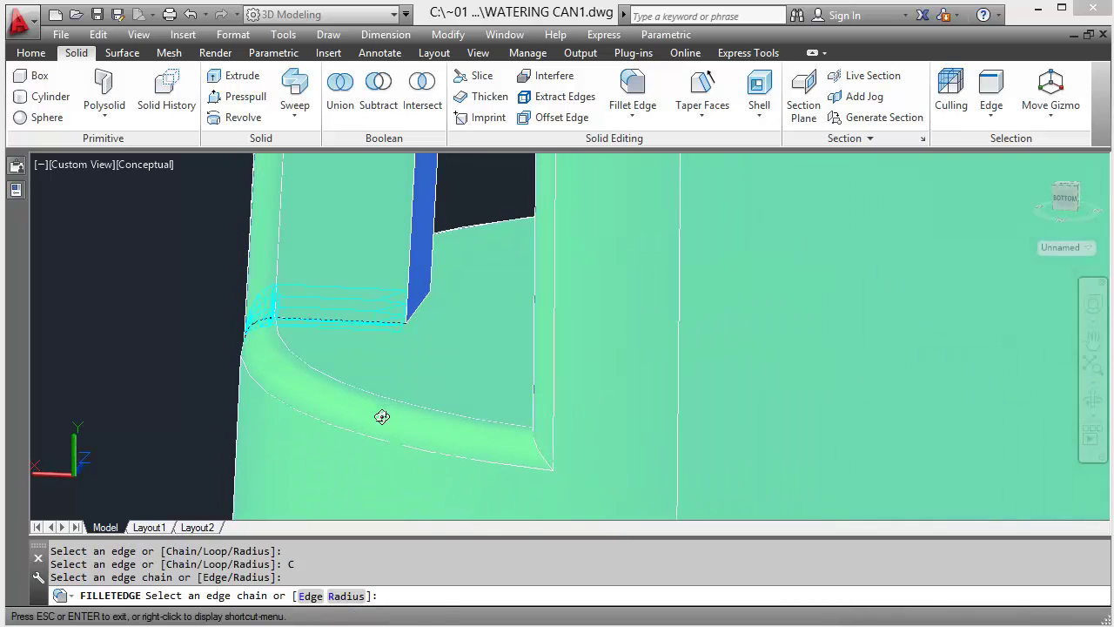
click(413, 316)
shift+middle_drag(411, 322, 601, 238)
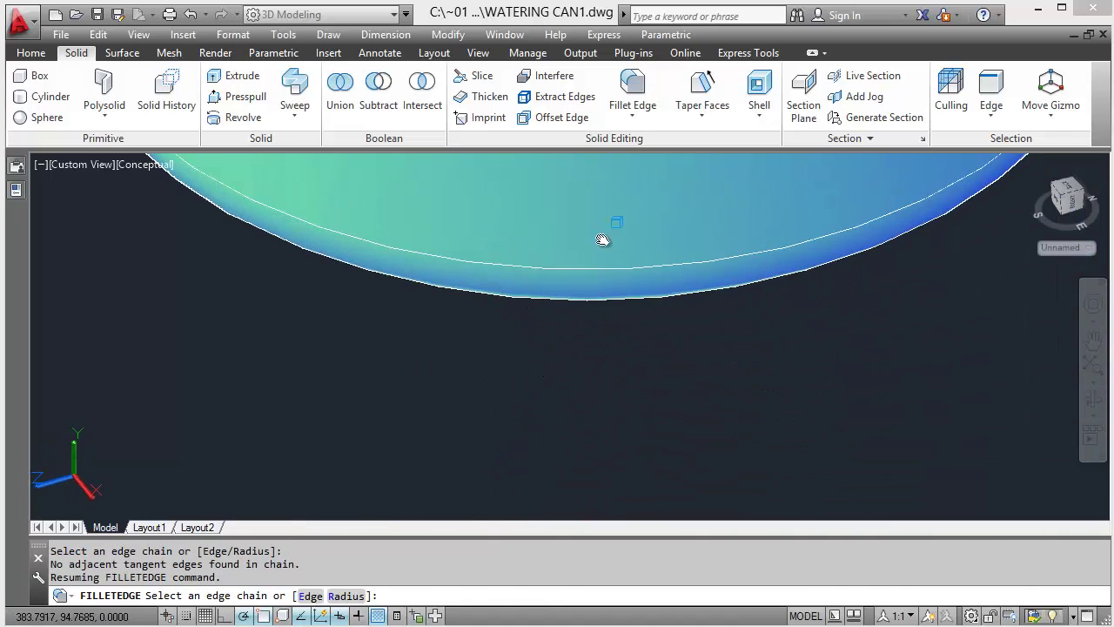
scroll(540, 296, down, 3)
click(487, 321)
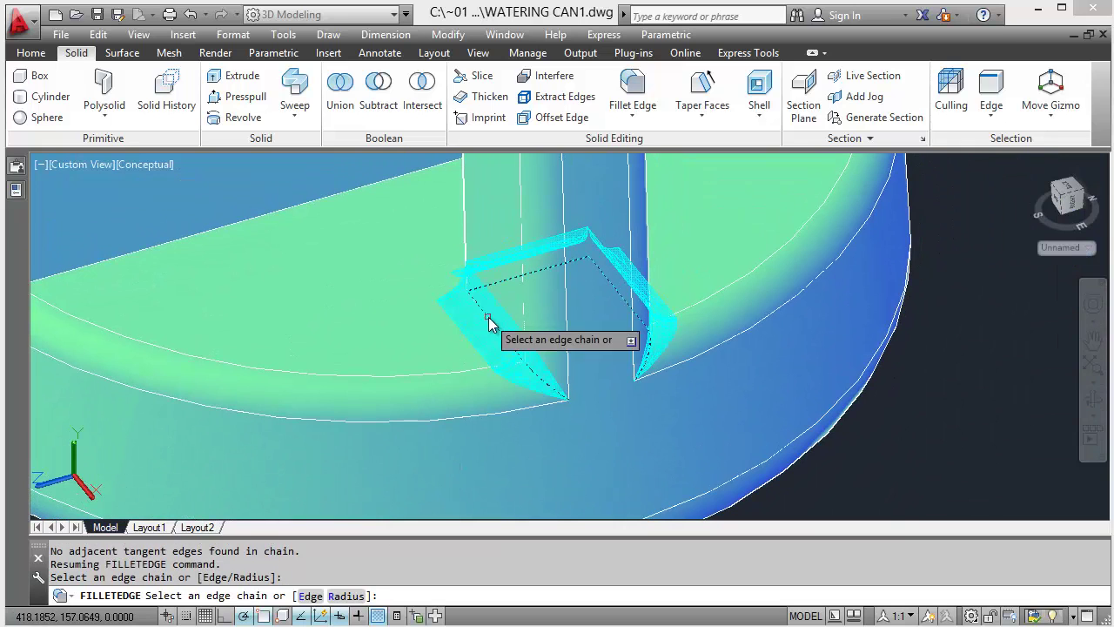
key(Return)
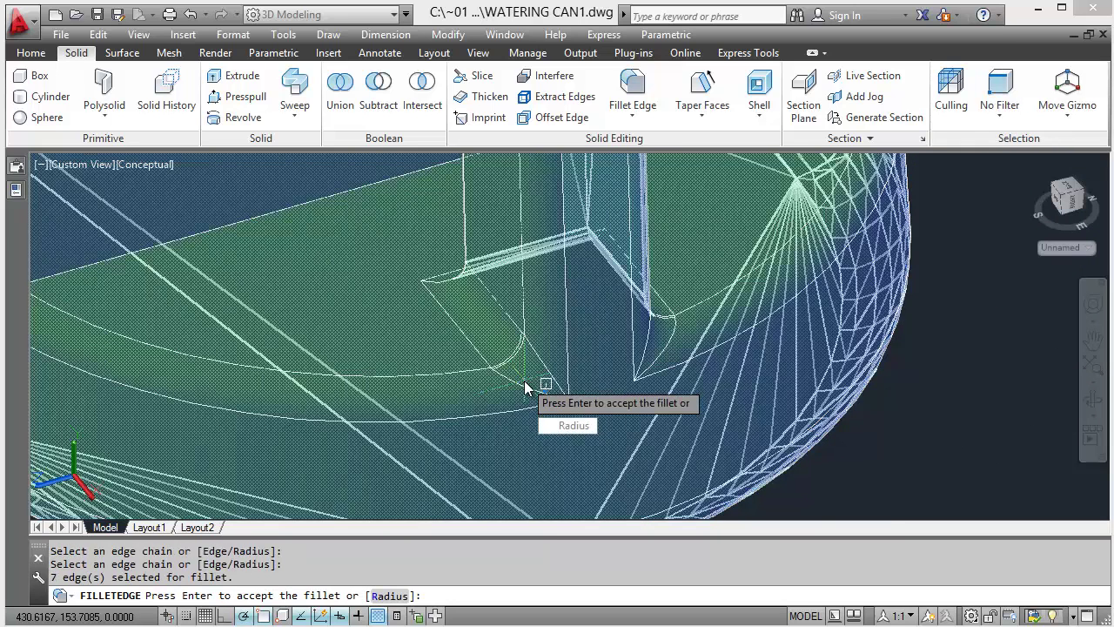
scroll(462, 384, down, 3)
shift+middle_drag(467, 373, 423, 398)
key(Return)
Step: Fillet the five-edge chain along the base of the can-base opening at radius 5
key(Return)
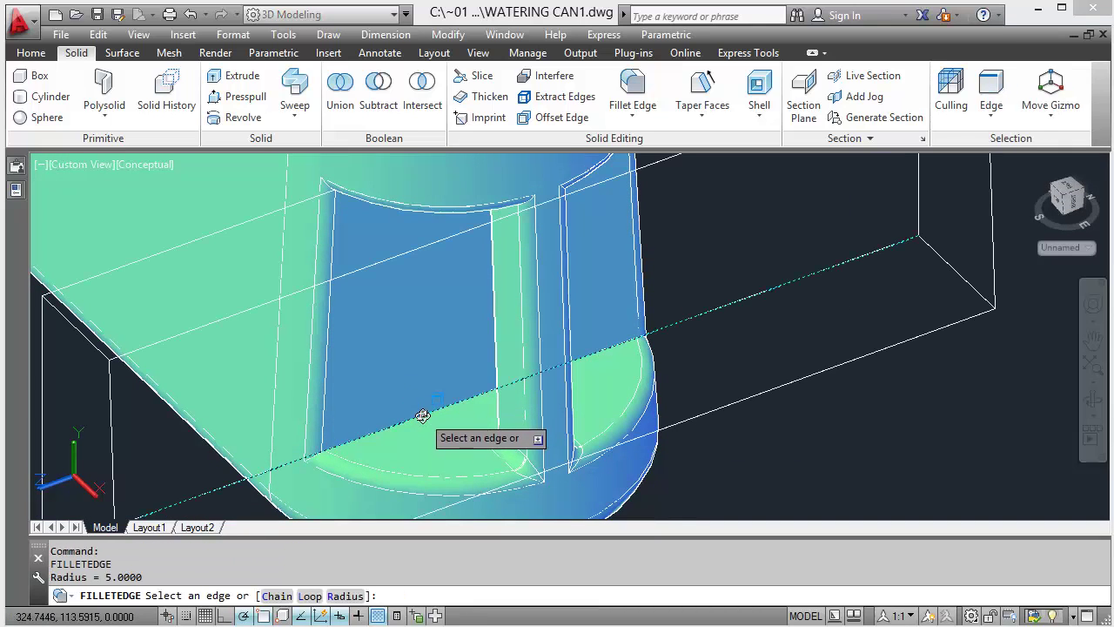
click(426, 417)
key(Return)
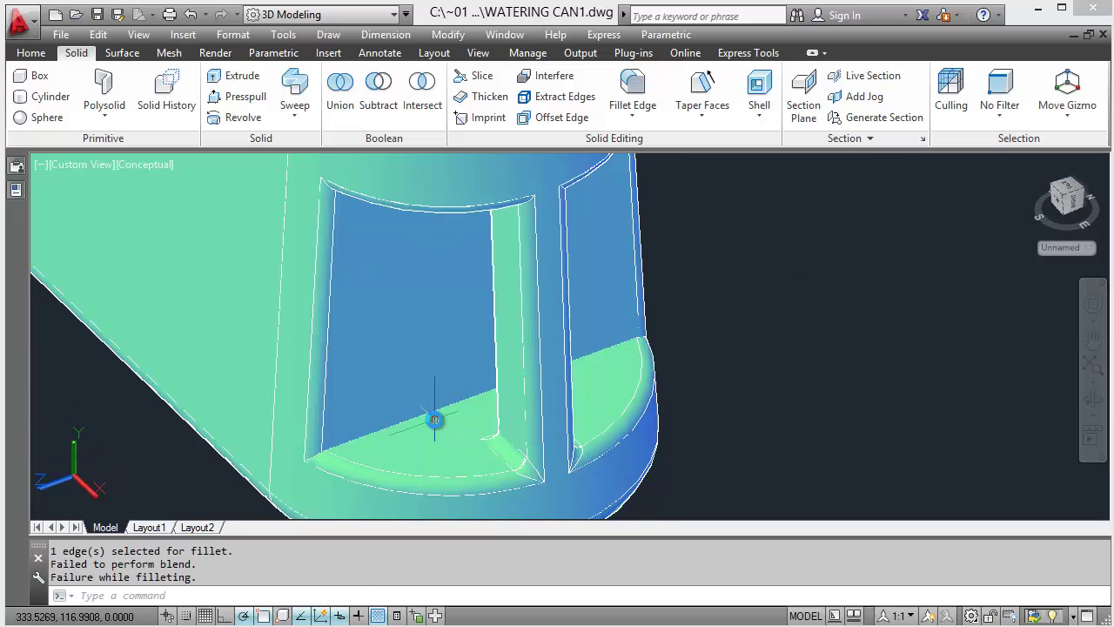
key(Return)
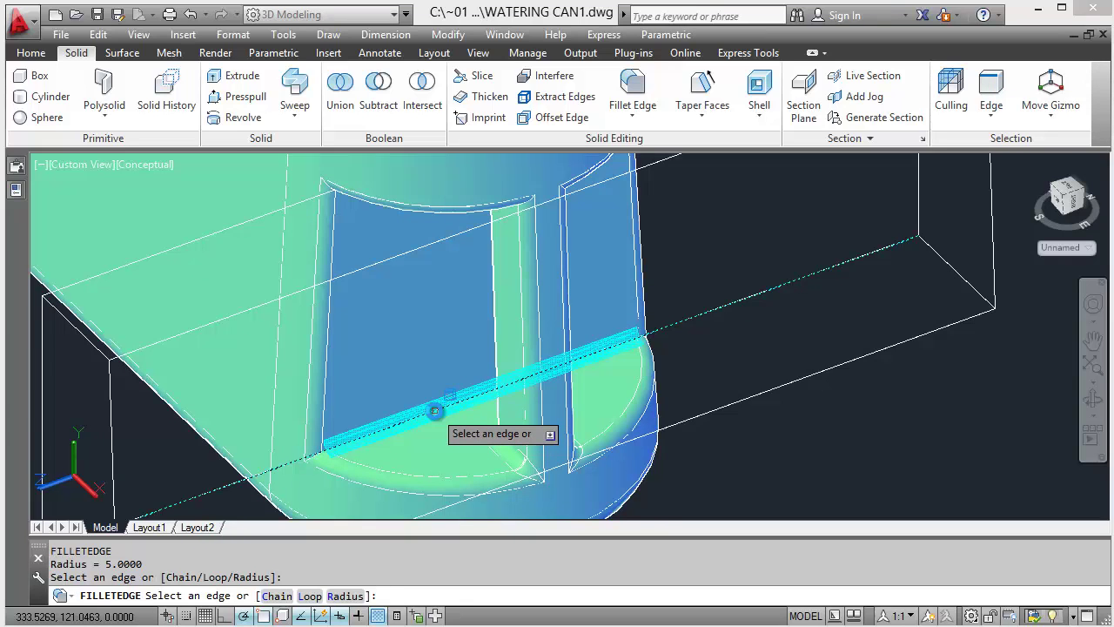
click(477, 457)
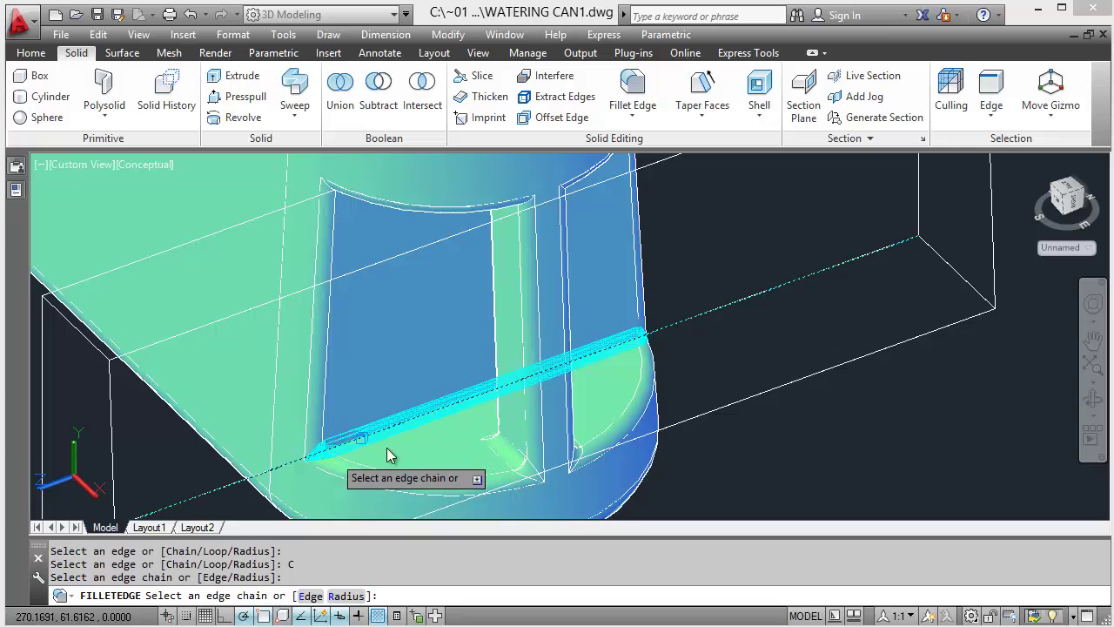
click(445, 435)
key(Return)
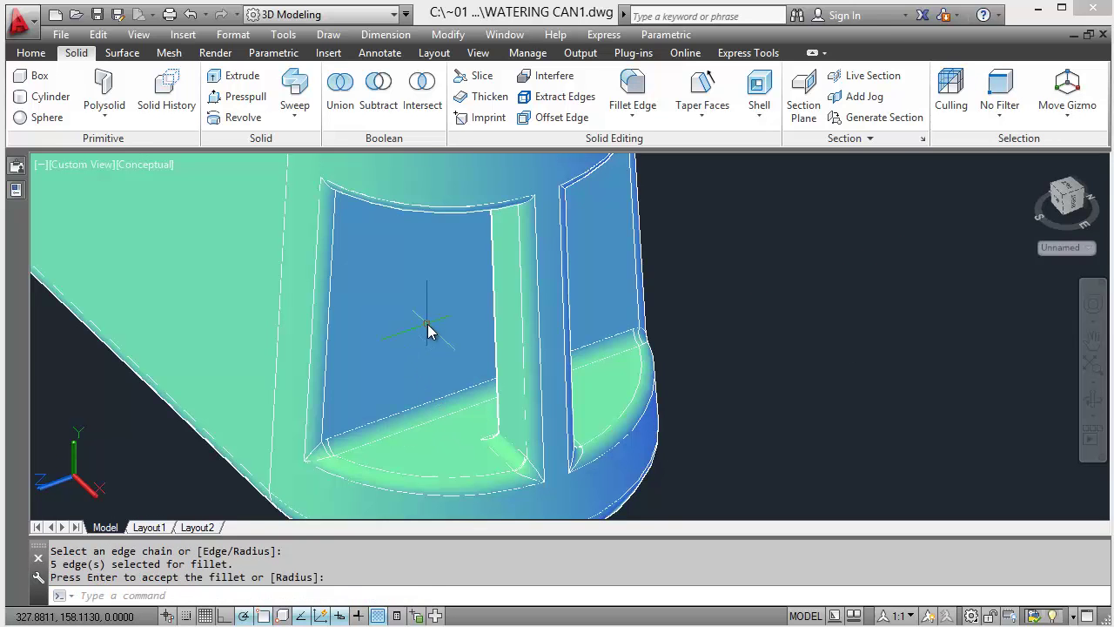
shift+middle_drag(427, 324, 560, 415)
Step: Attempt a FILLETEDGE on the slot's inner edge, which fails and leaves the model unchanged
middle_drag(778, 378, 610, 381)
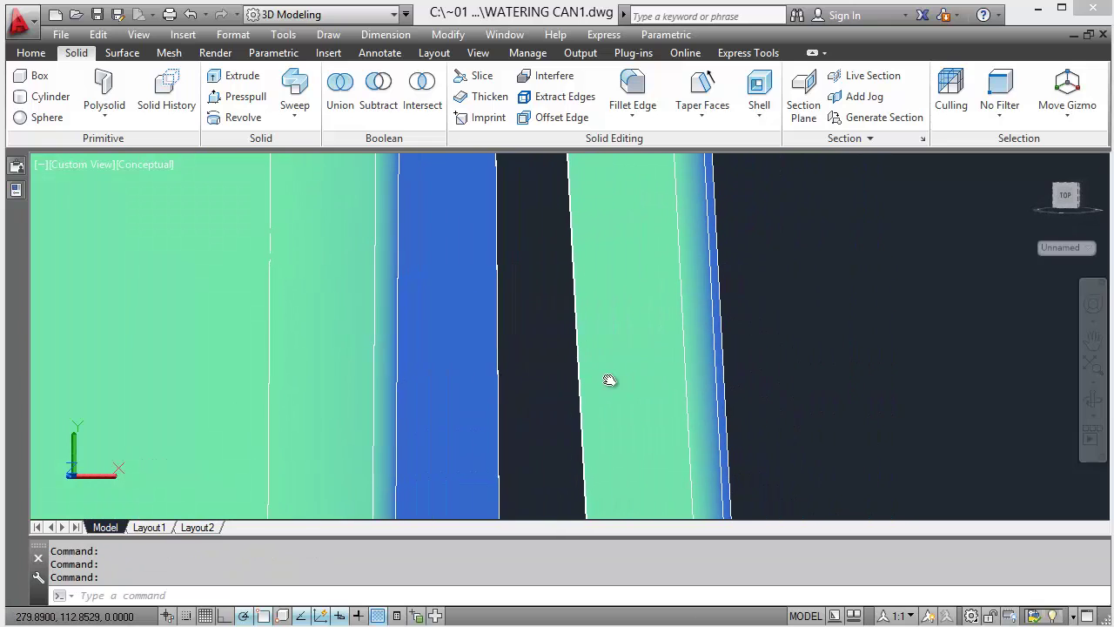
scroll(607, 378, down, 2)
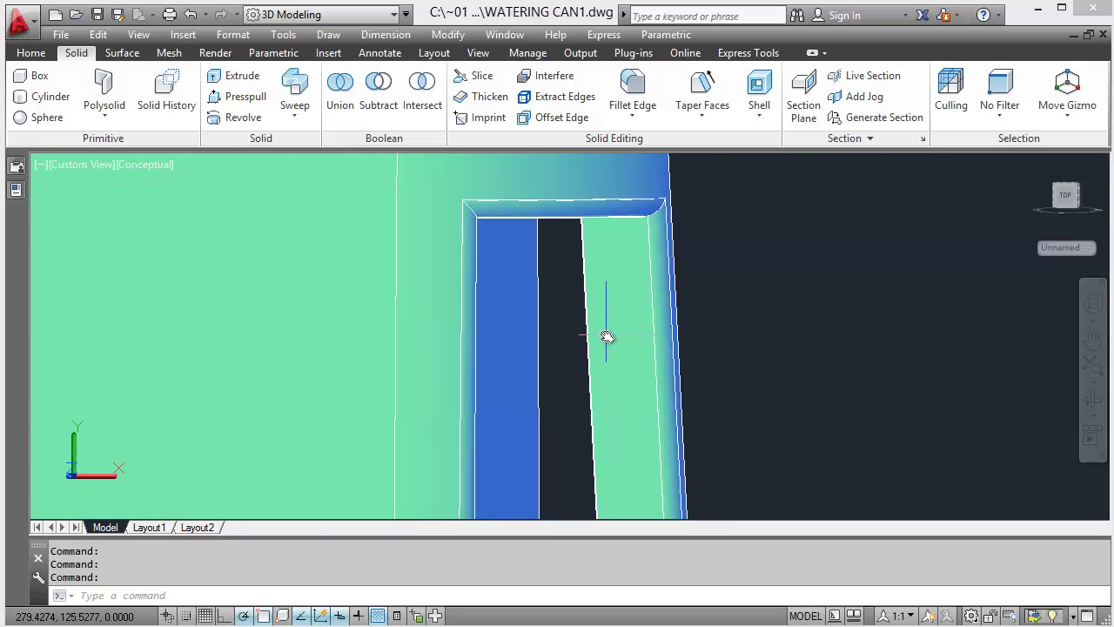
text(filletedge)
key(Return)
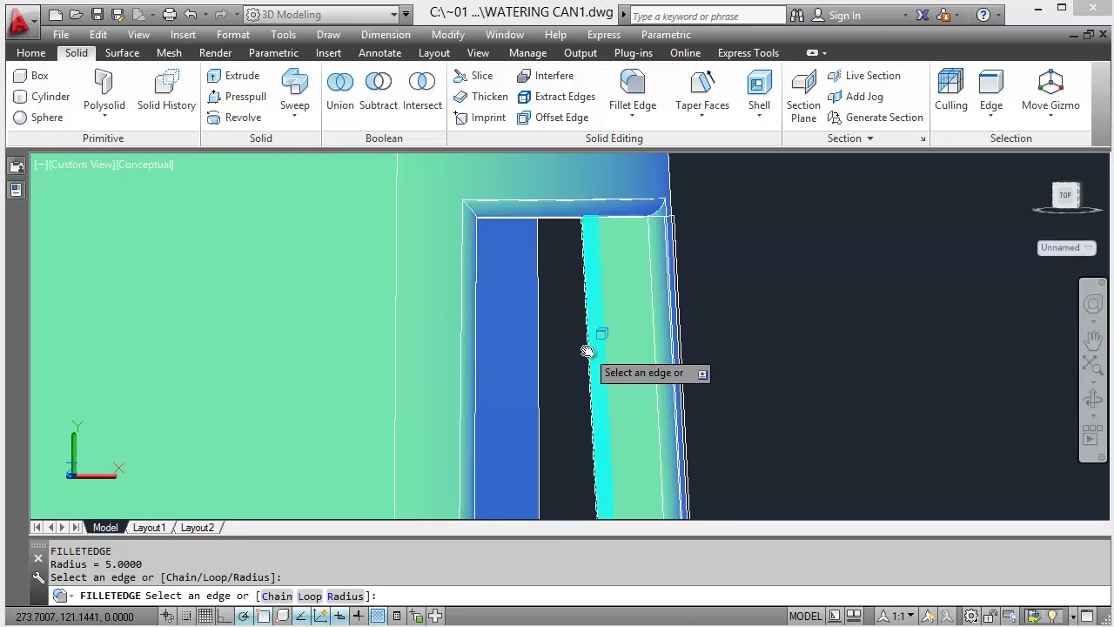
click(586, 350)
key(Return)
key(Return)
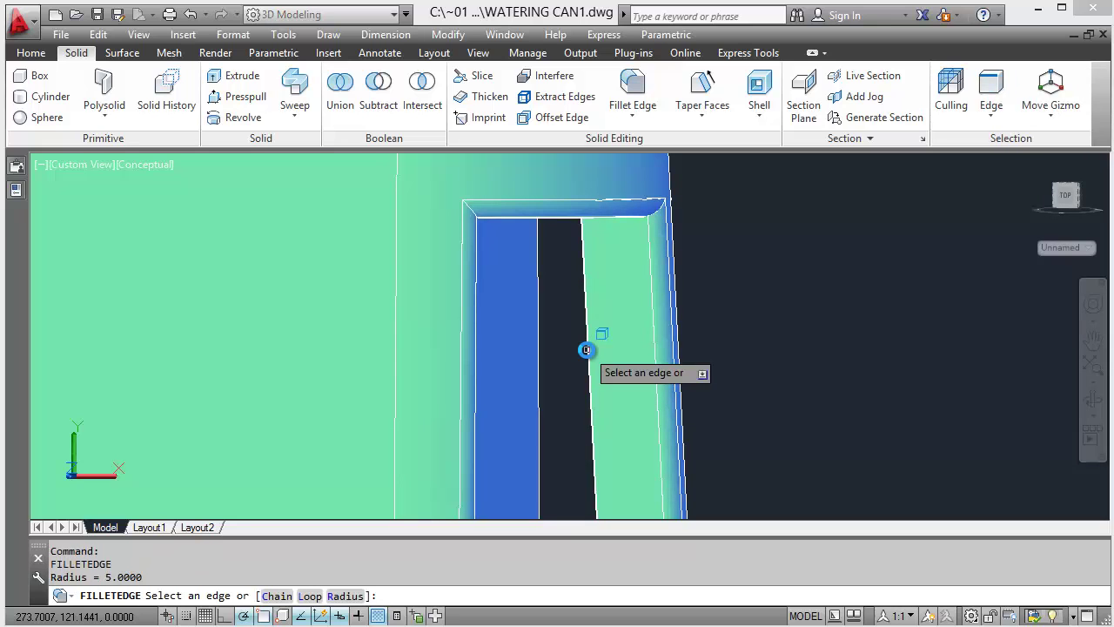
Step: Dismiss the snap menu and orbit the view to face the slot's inner vertical edge
scroll(590, 350, down, 5)
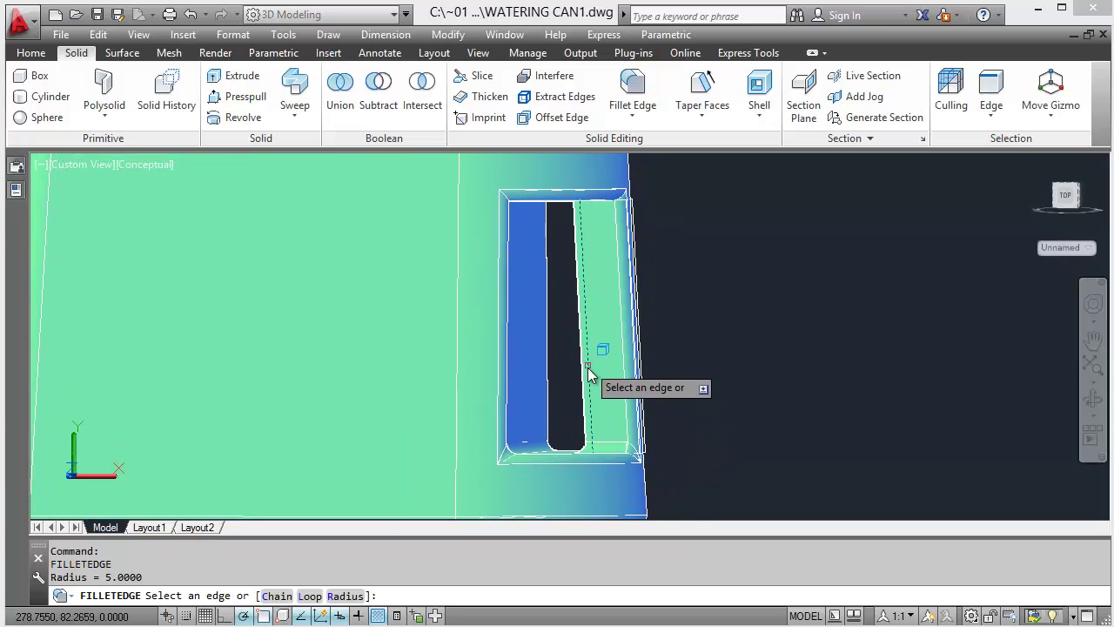
shift+right_click(592, 388)
key(Escape)
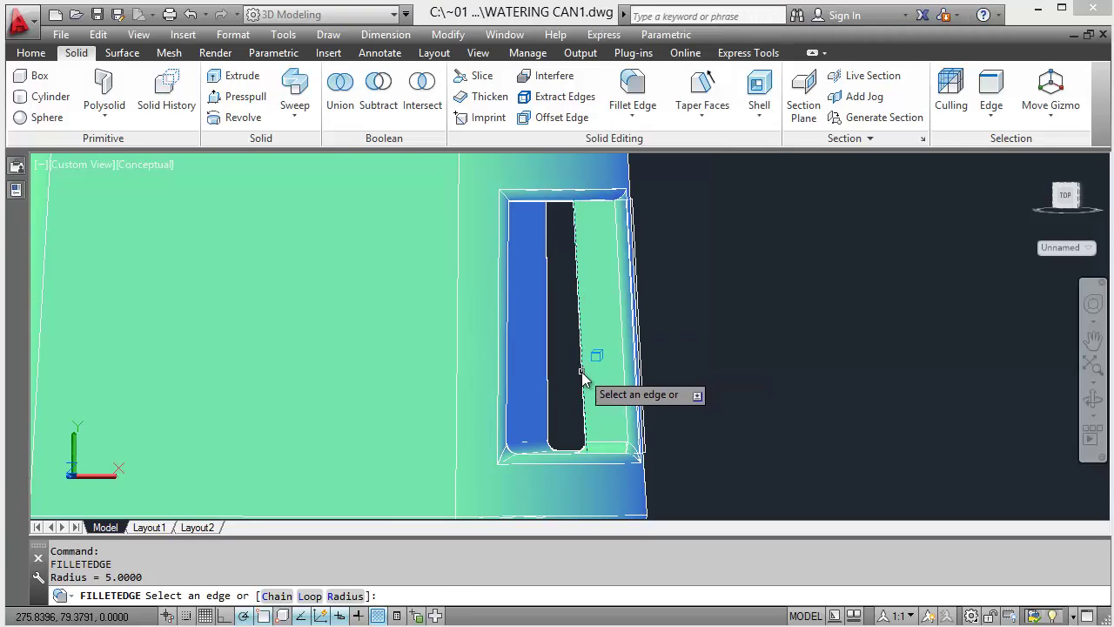
shift+middle_drag(583, 376, 597, 421)
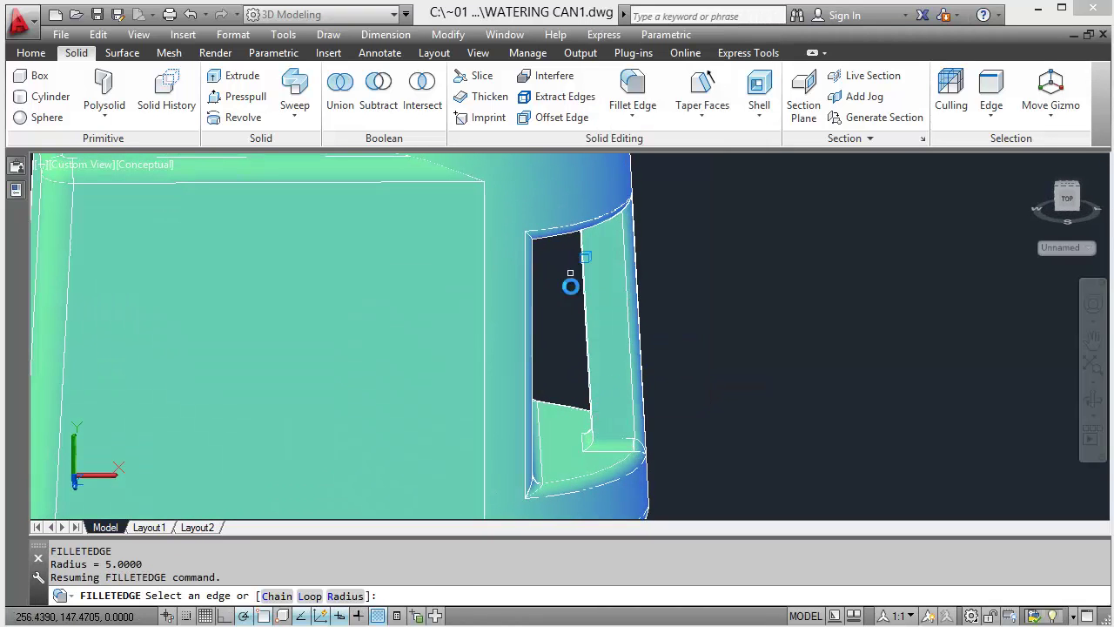
shift+middle_drag(582, 345, 619, 357)
shift+middle_drag(579, 310, 579, 311)
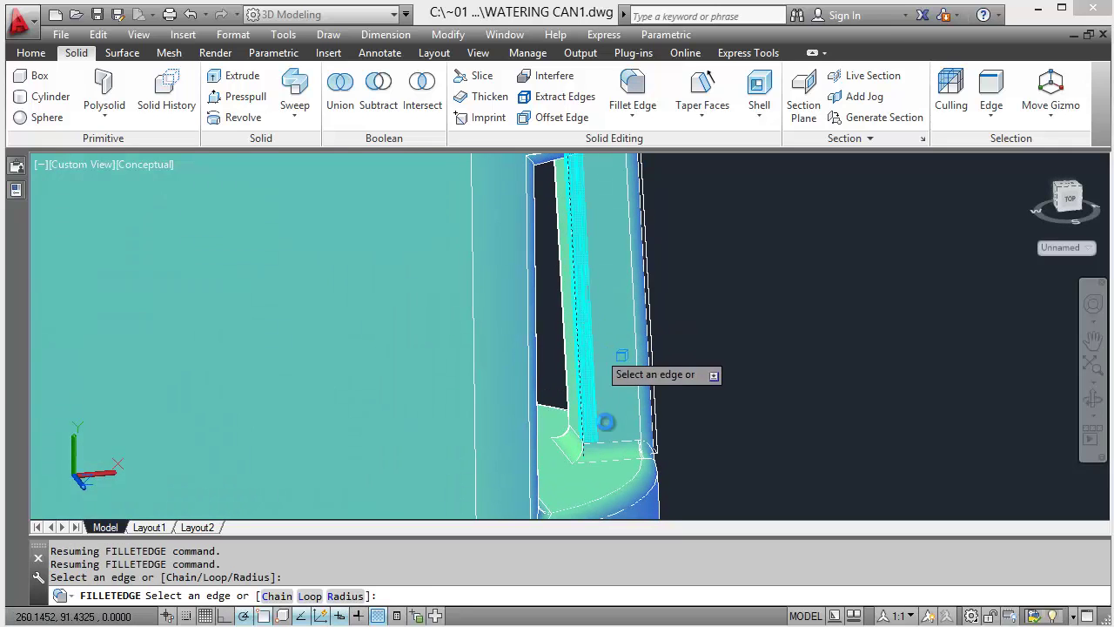
Step: Fillet the three-edge chain at the slot's bottom corner at radius 5
click(580, 457)
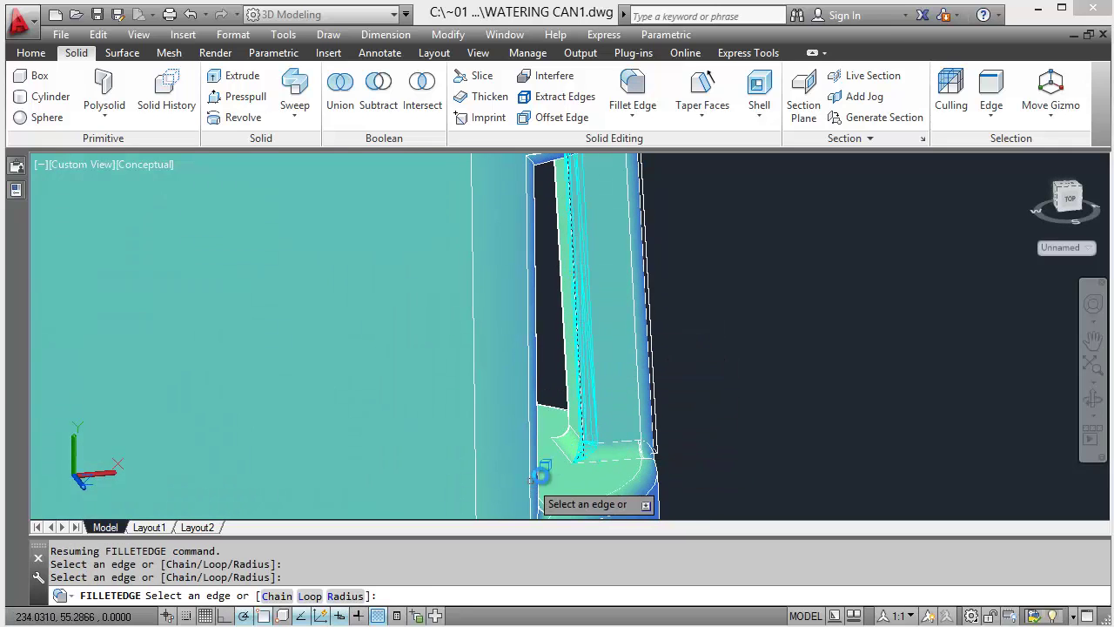
key(Return)
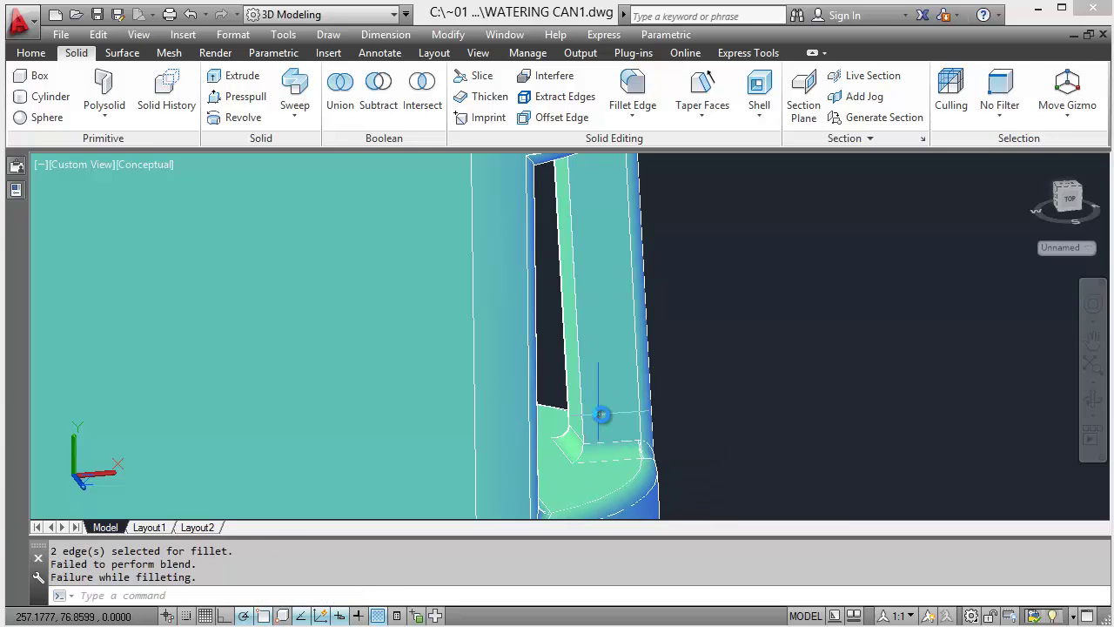
key(Return)
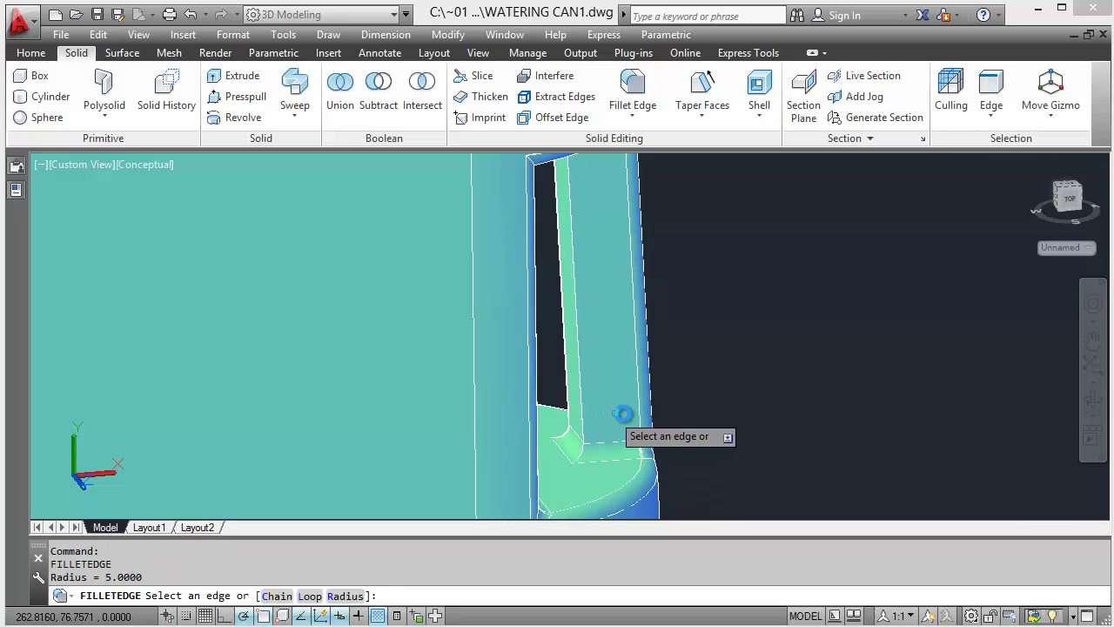
click(582, 387)
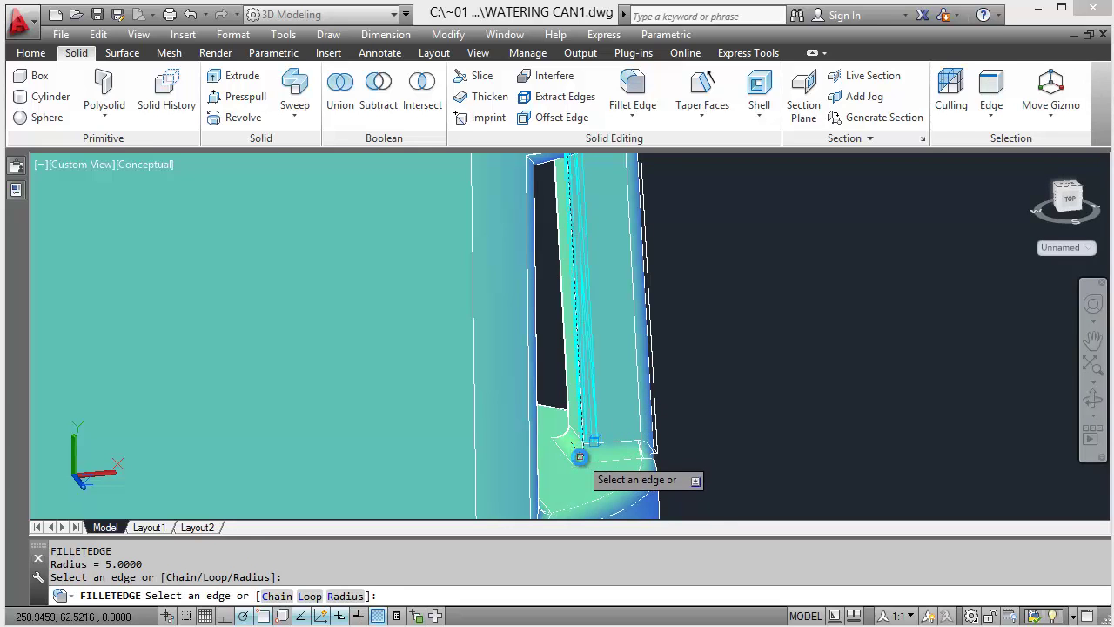
key(Down)
key(Return)
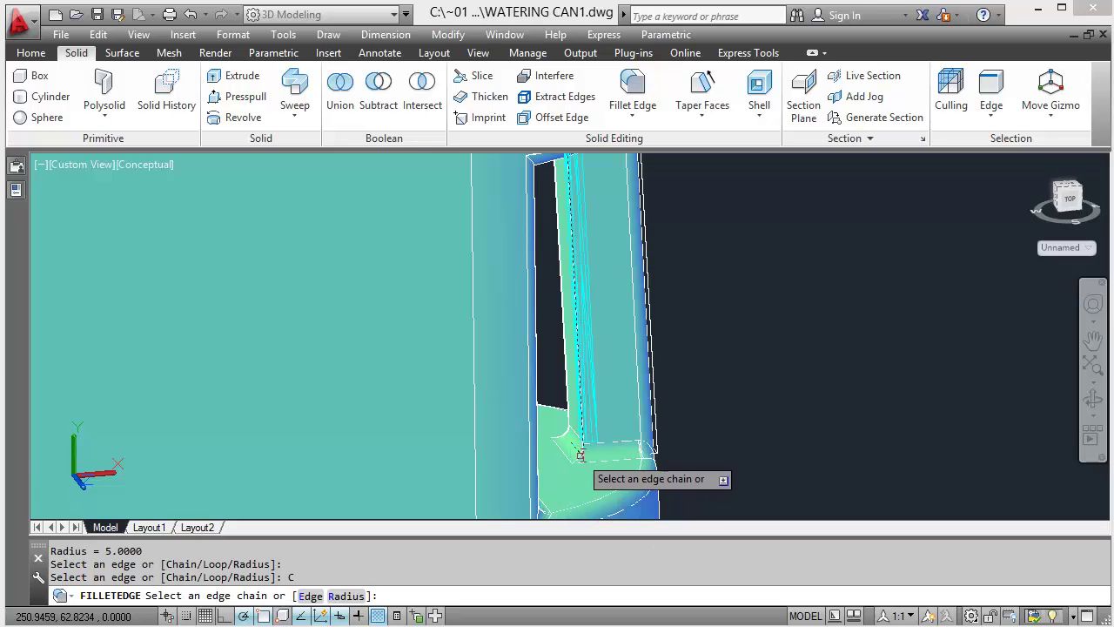
click(581, 451)
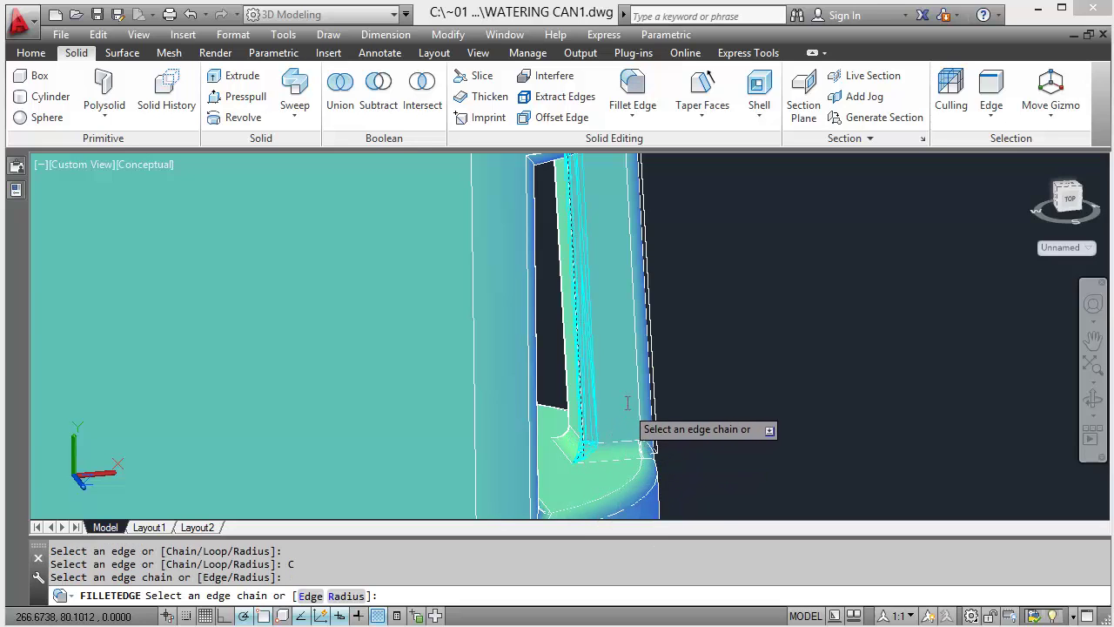
key(Return)
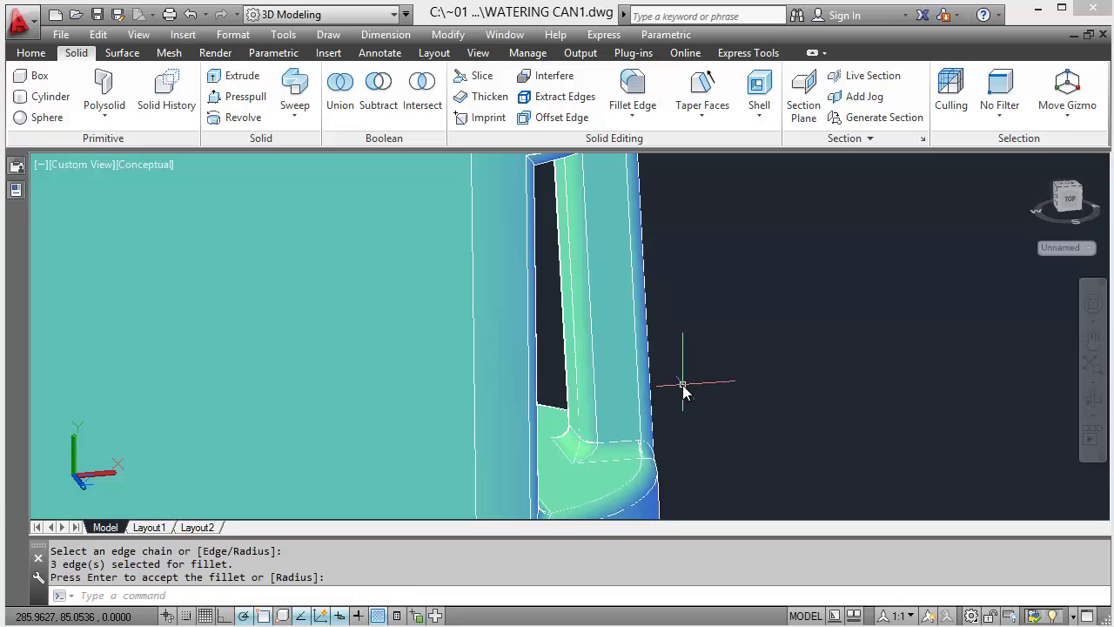
shift+middle_drag(662, 376, 374, 403)
key(Return)
shift+middle_drag(630, 310, 580, 342)
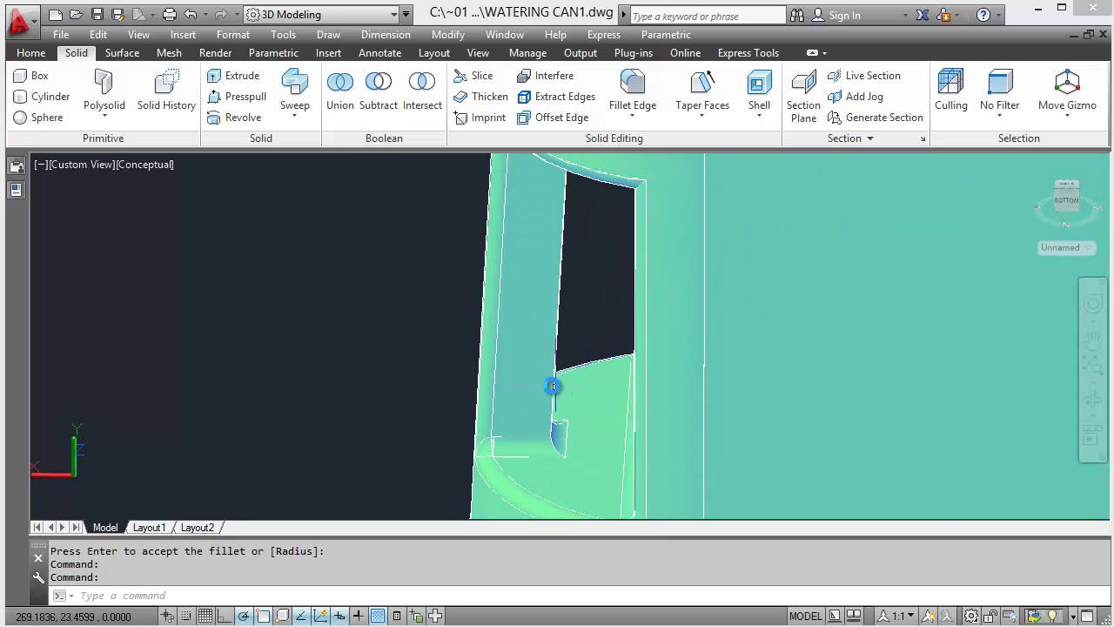
Step: Fillet the slot's vertical three-edge chain beside the opening at radius 5
key(Return)
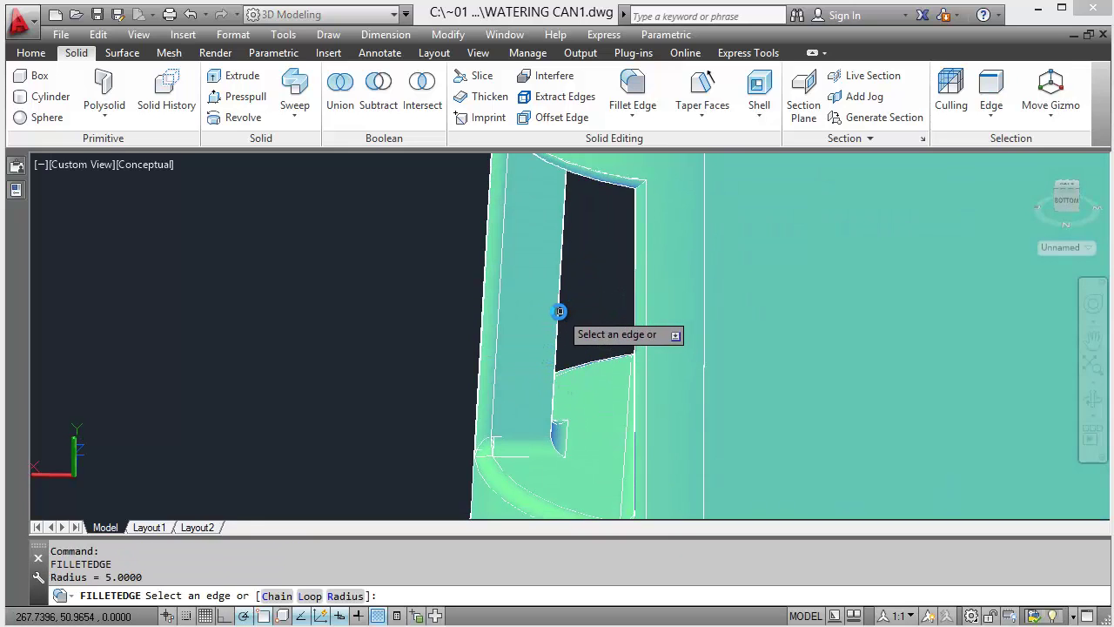
click(559, 311)
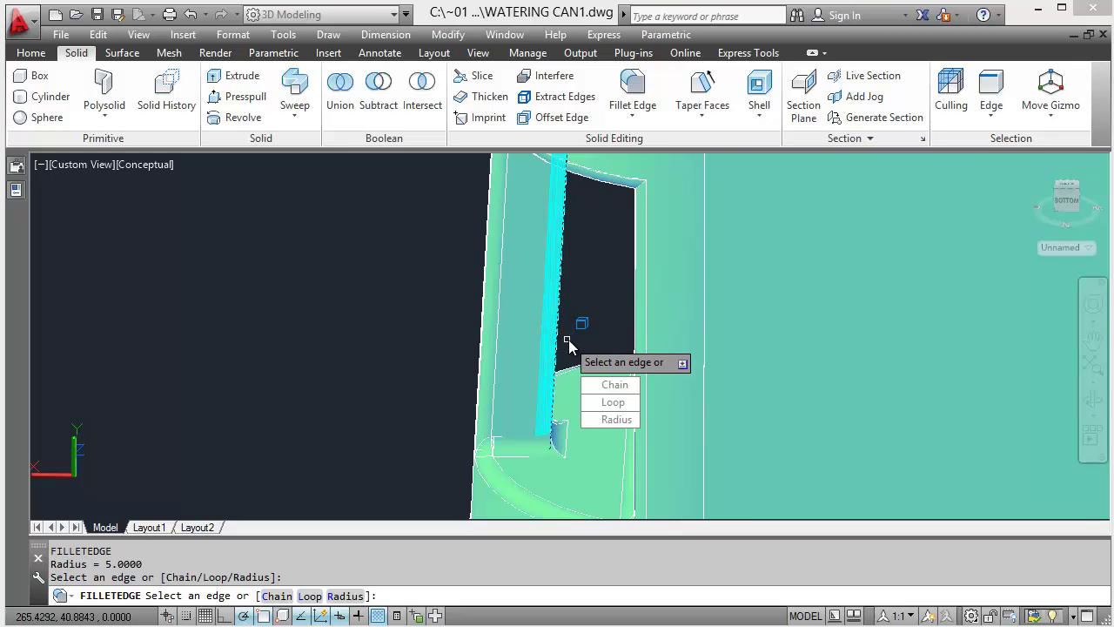
click(614, 385)
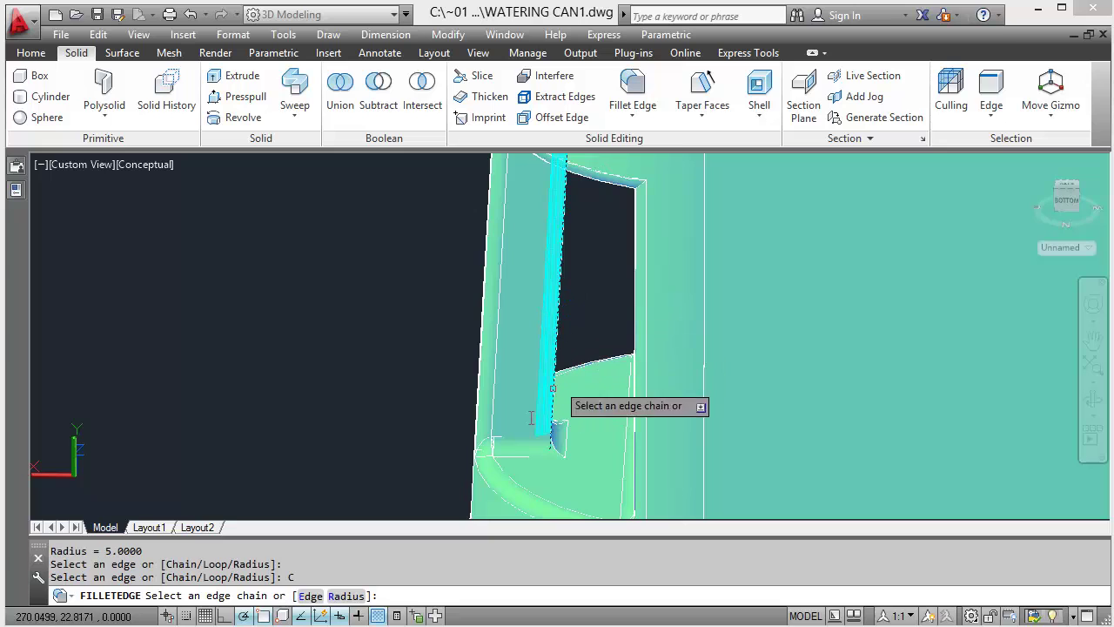
click(555, 444)
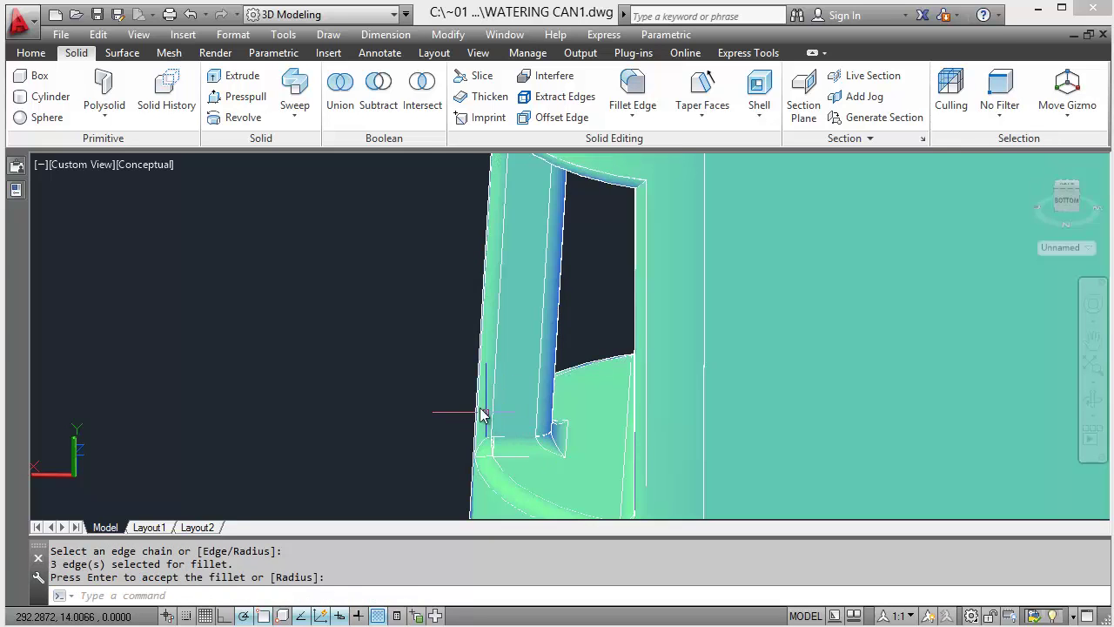
shift+middle_drag(442, 380, 528, 256)
key(Return)
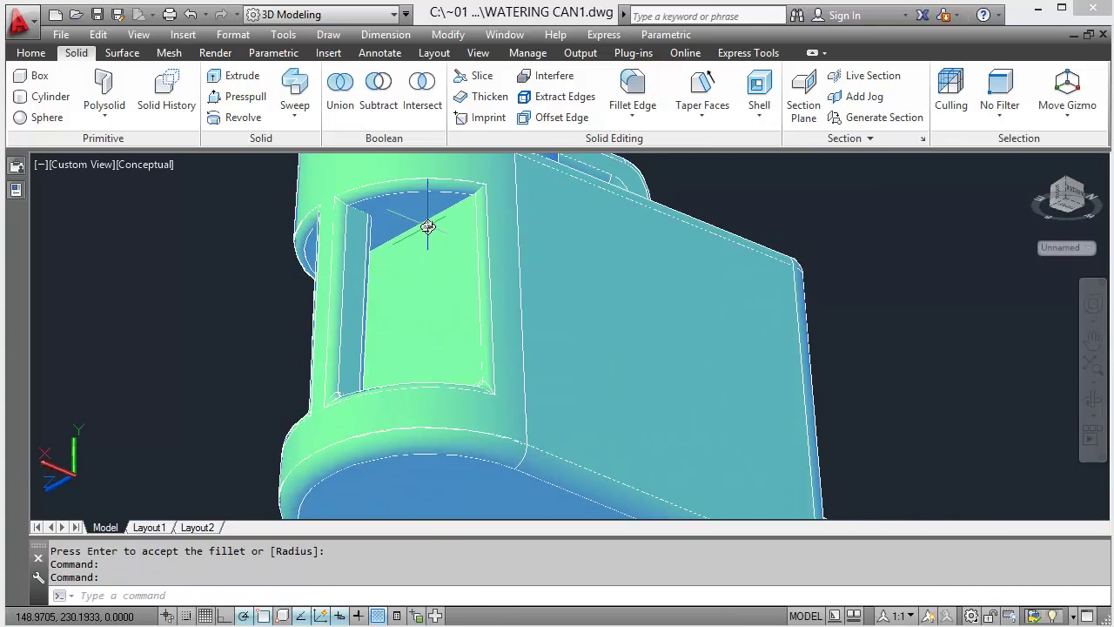
Step: Fillet the slot's five-edge top chain at radius 5 using the Chain option
key(Return)
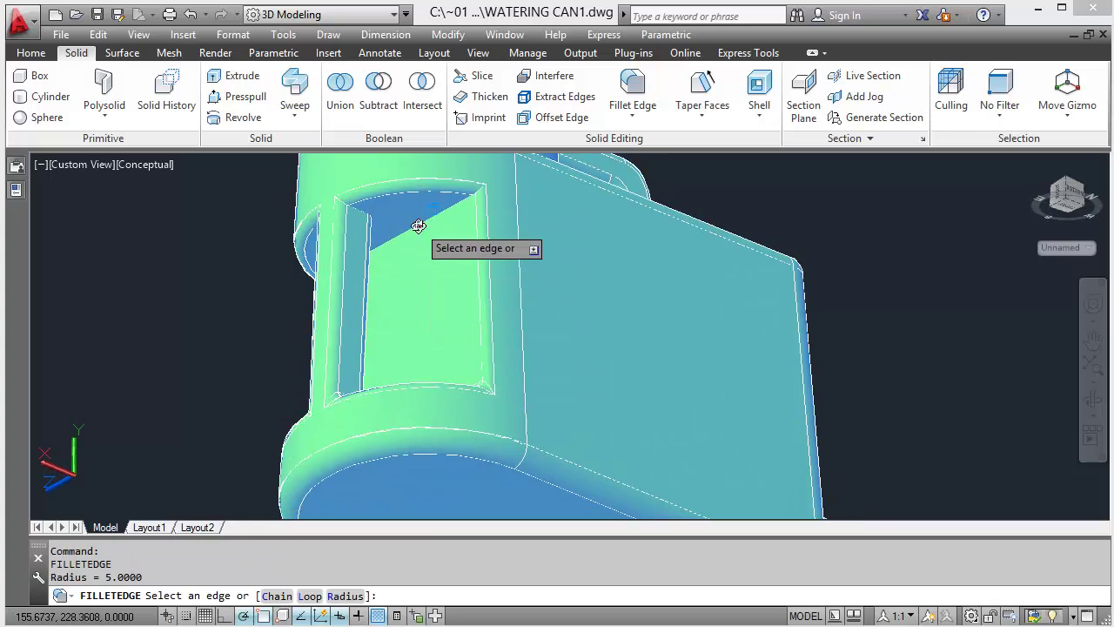
key(Down)
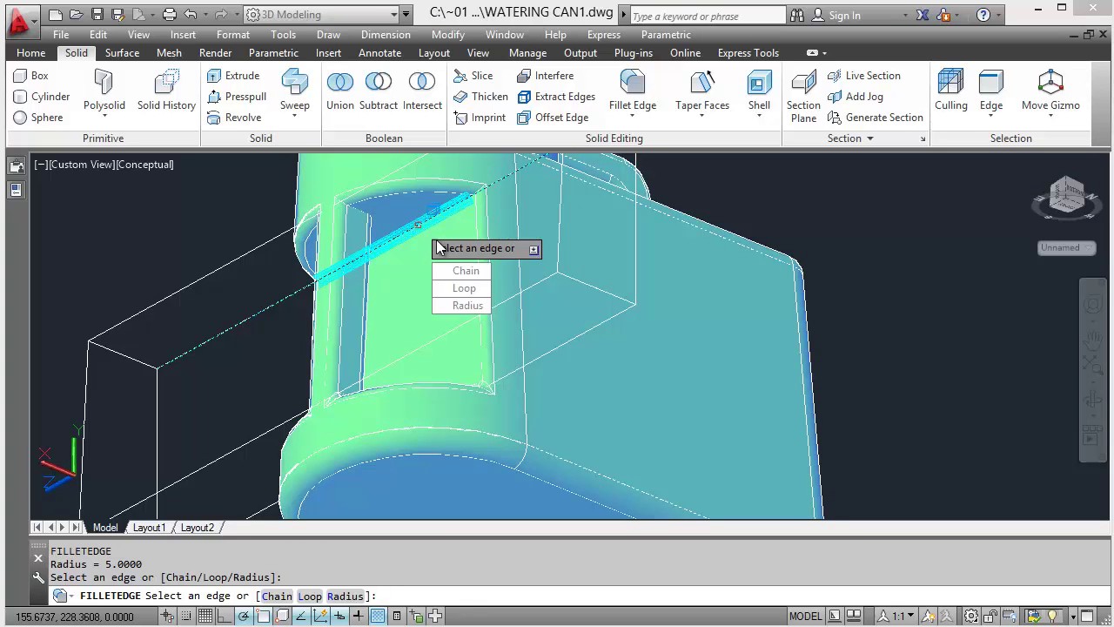
key(Return)
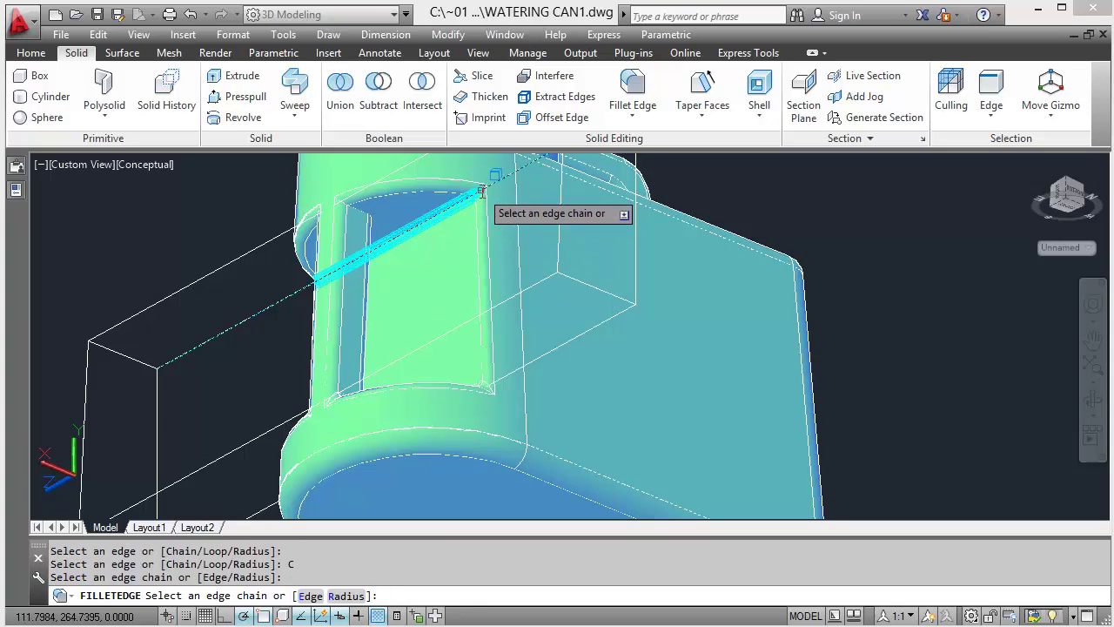
click(482, 198)
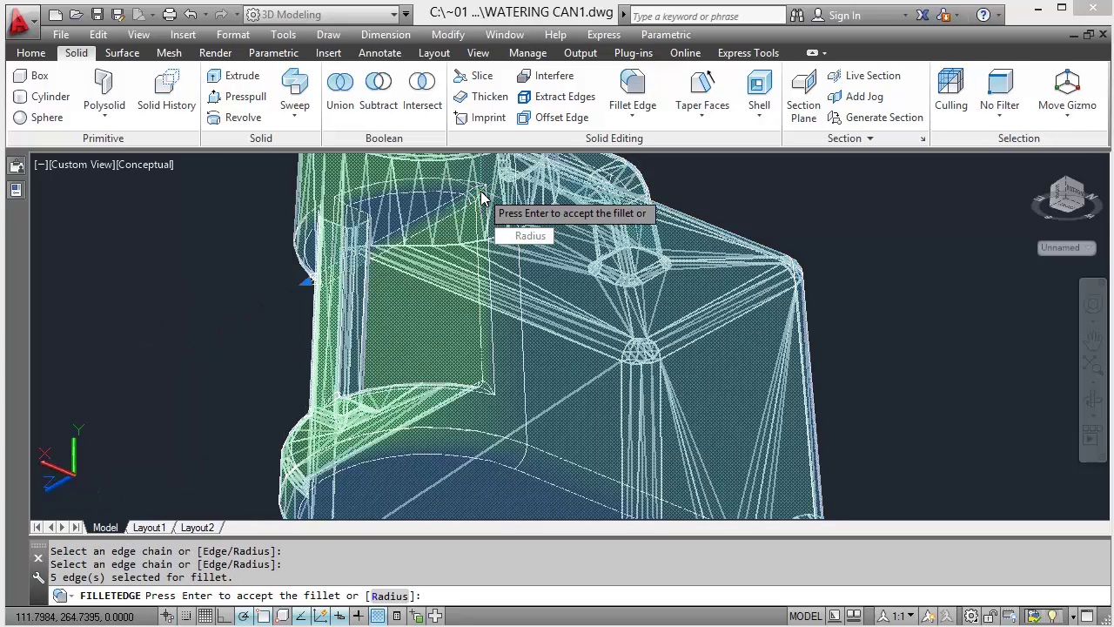
shift+middle_drag(399, 274, 423, 297)
key(Return)
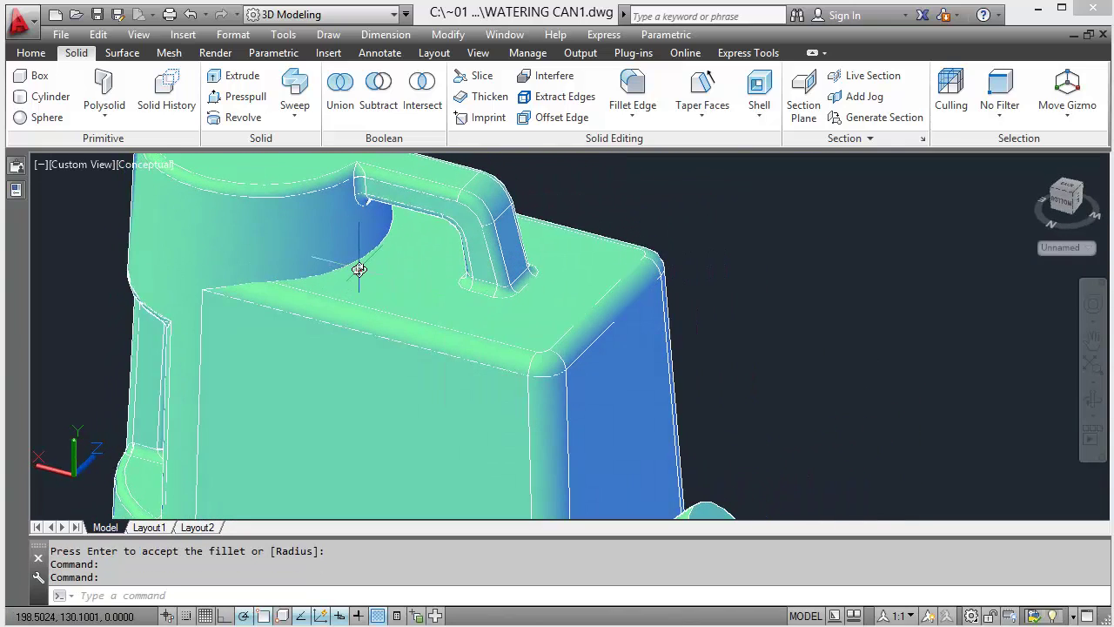
Step: Chain-select the three curved edges where the filler neck meets the body top for a radius-5 fillet
key(Return)
click(348, 267)
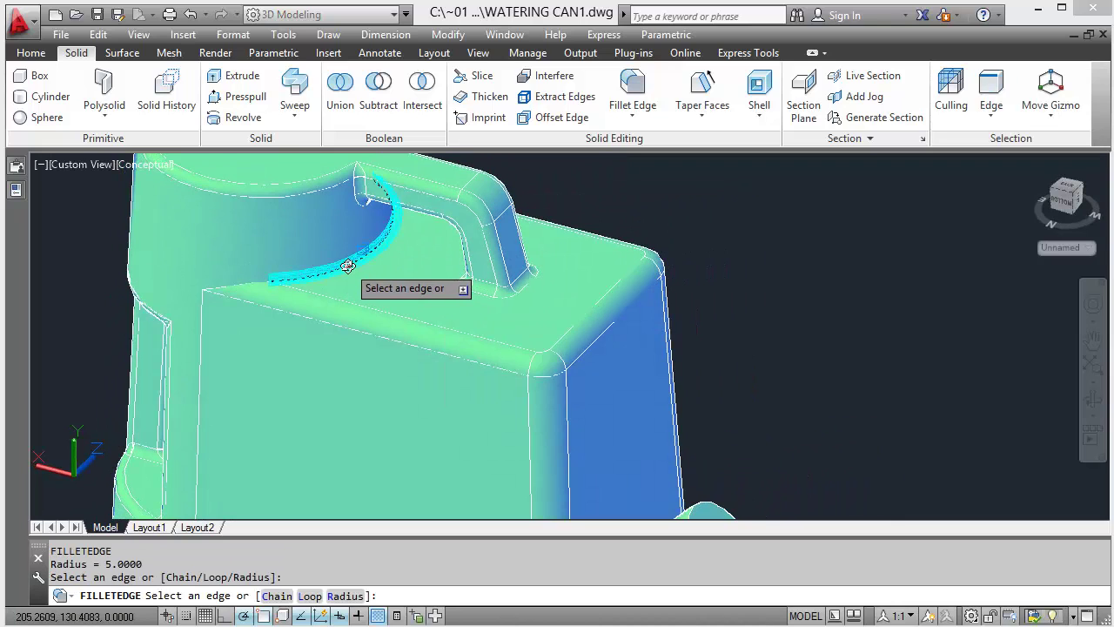
click(388, 315)
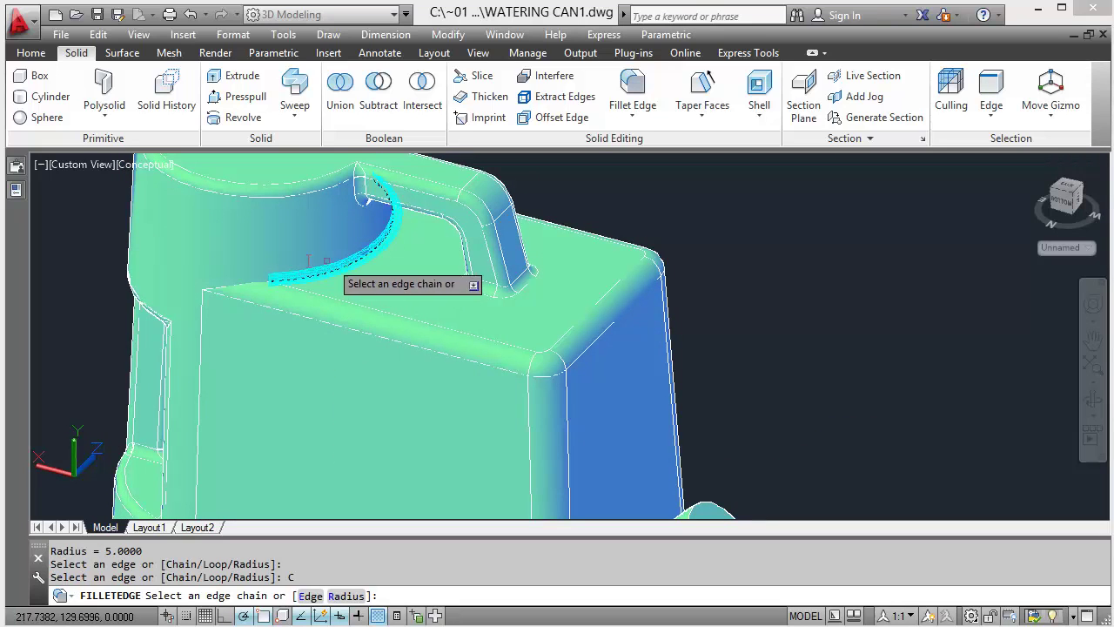
click(262, 282)
scroll(346, 291, down, 3)
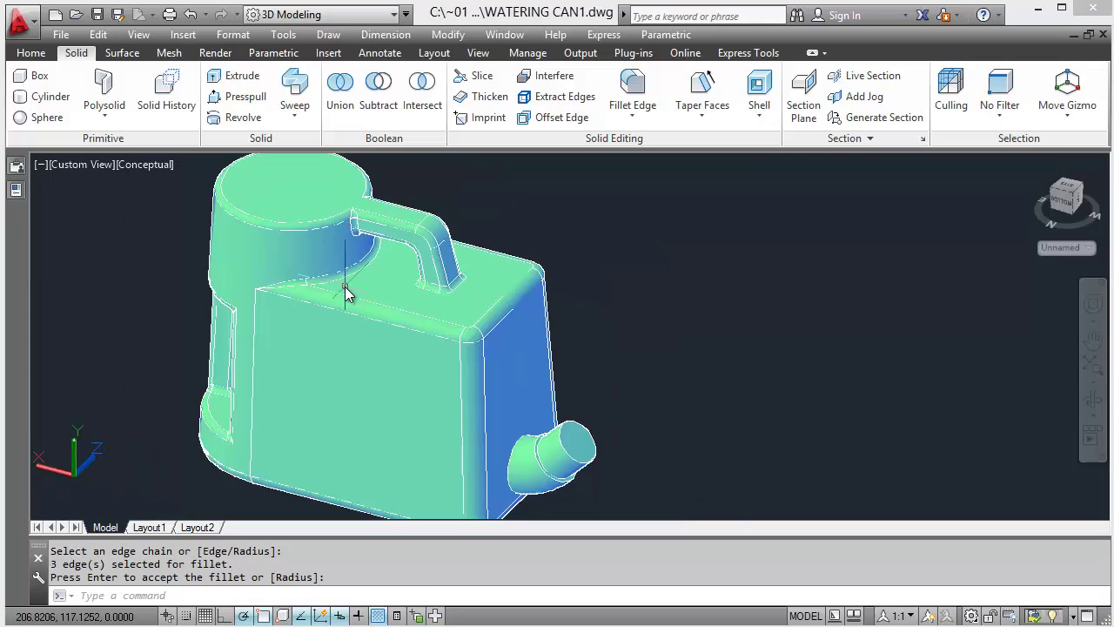
shift+middle_drag(466, 333, 352, 247)
Step: Apply the neck fillet and orbit to the second slot opening
key(Return)
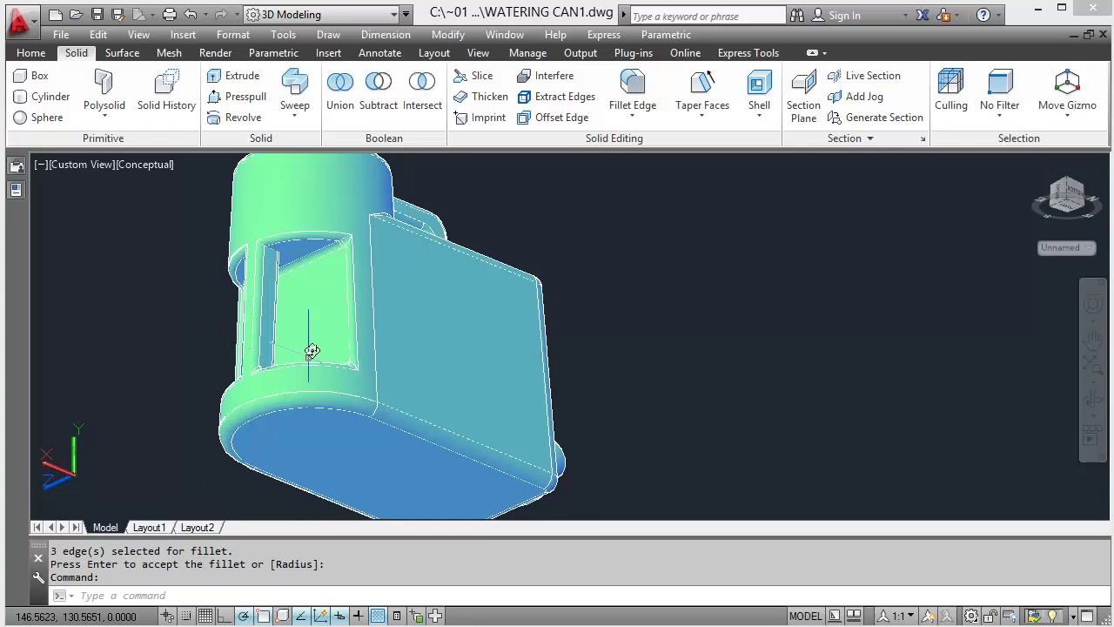
scroll(300, 262, up, 5)
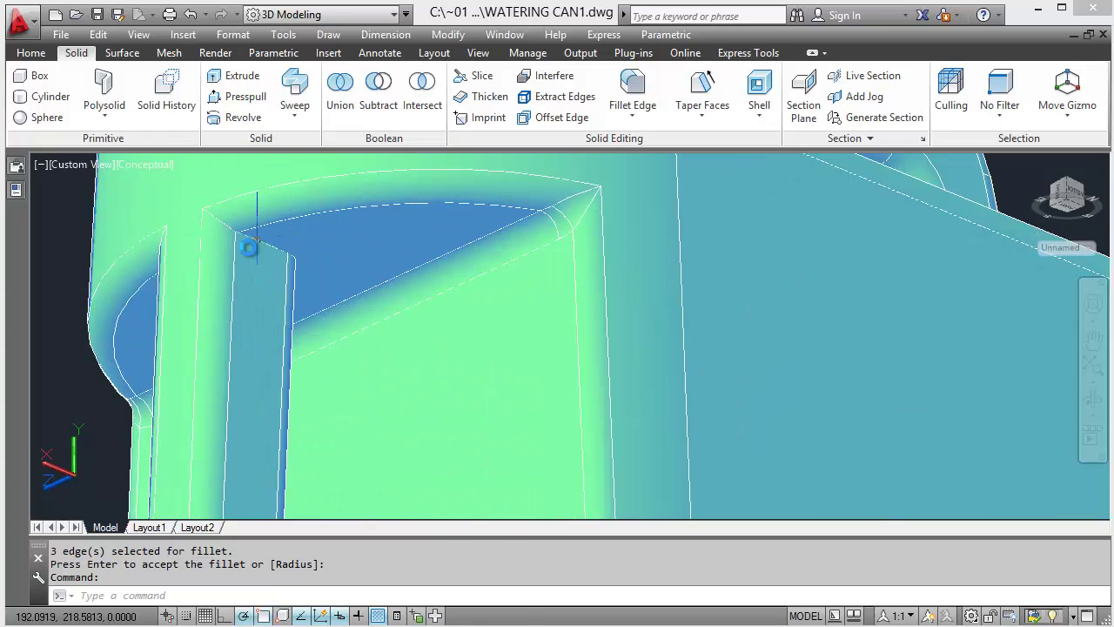
shift+middle_drag(269, 247, 235, 367)
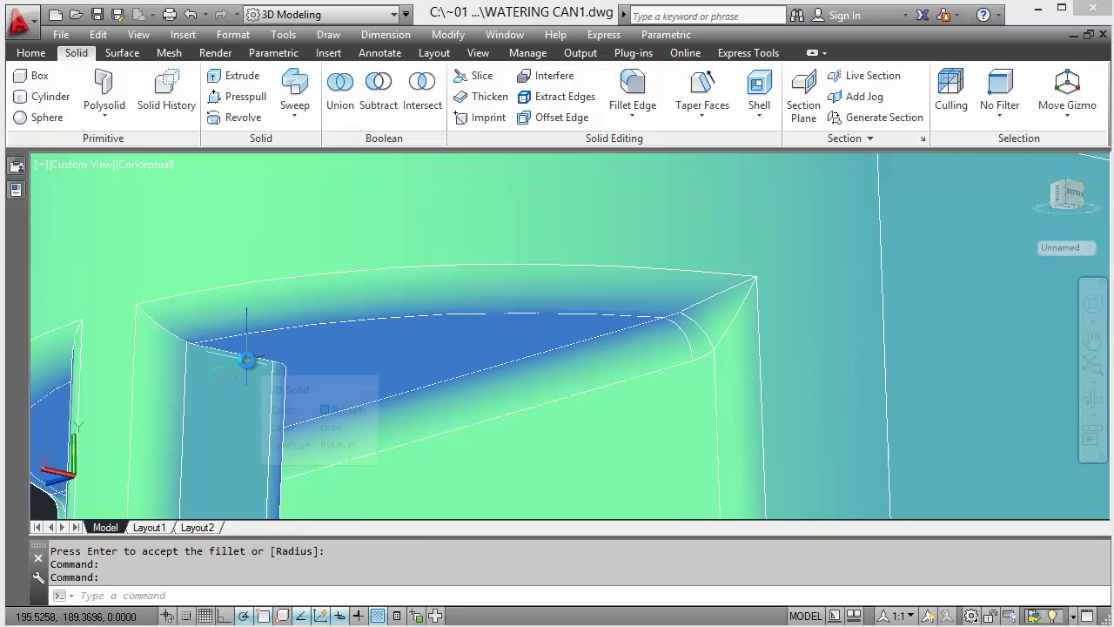
Step: Fillet the nine-edge top chain of the second slot opening at radius 5
click(632, 90)
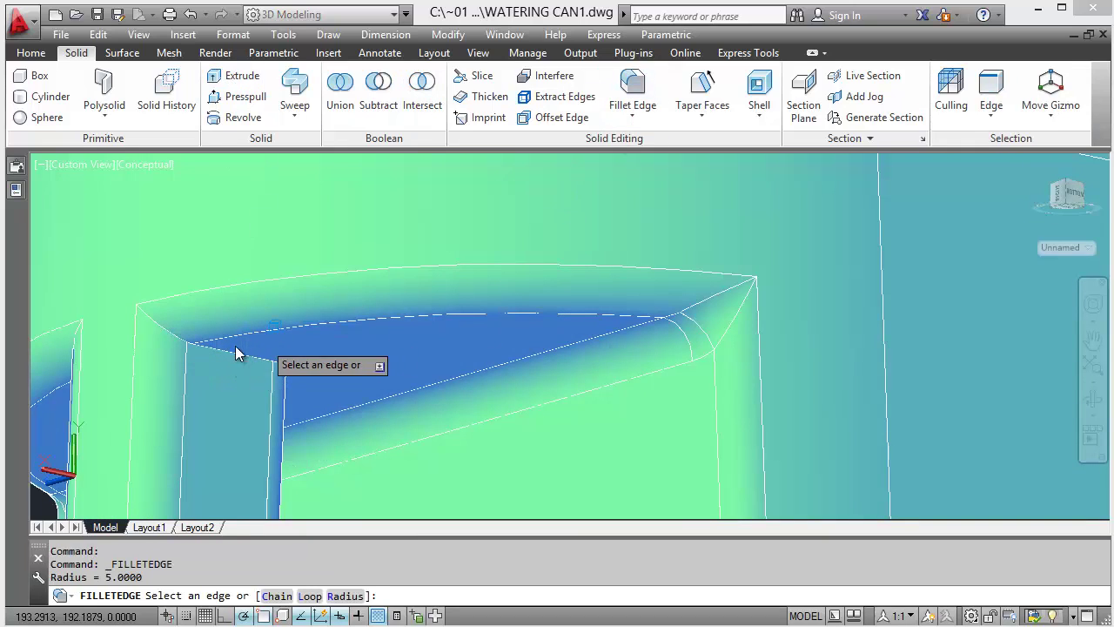
click(228, 352)
key(Down)
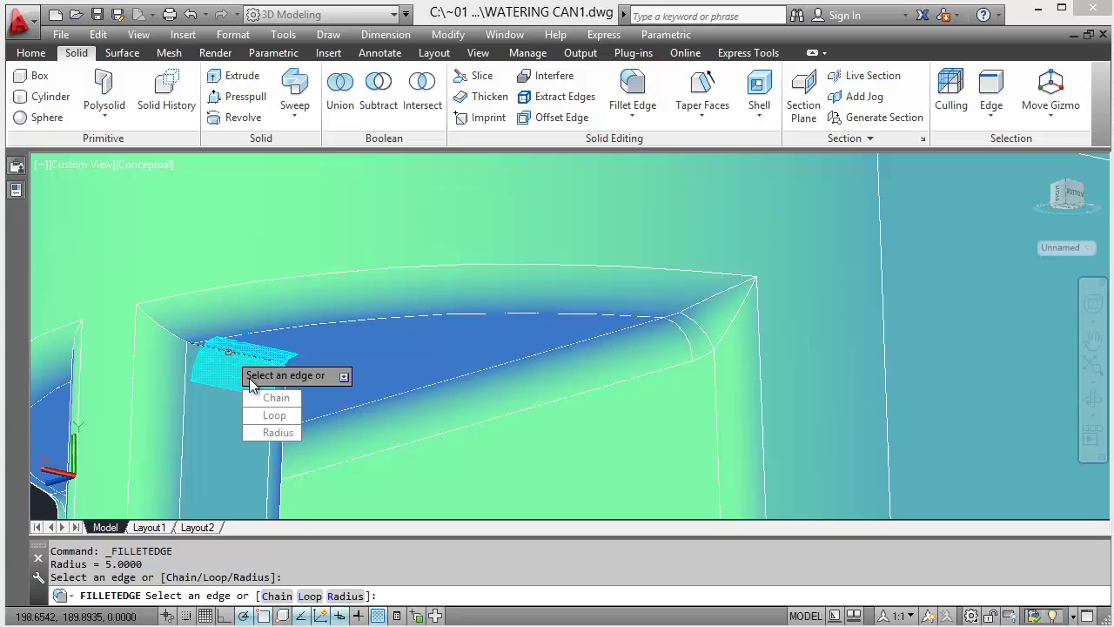
key(Down)
key(Return)
click(199, 347)
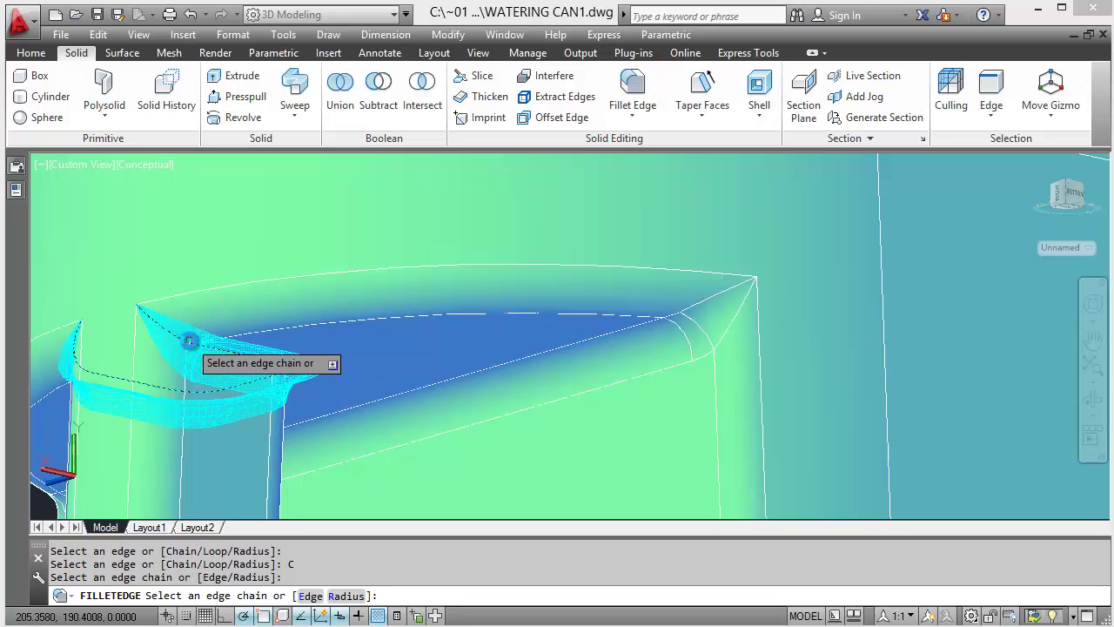
key(Return)
scroll(205, 350, down, 5)
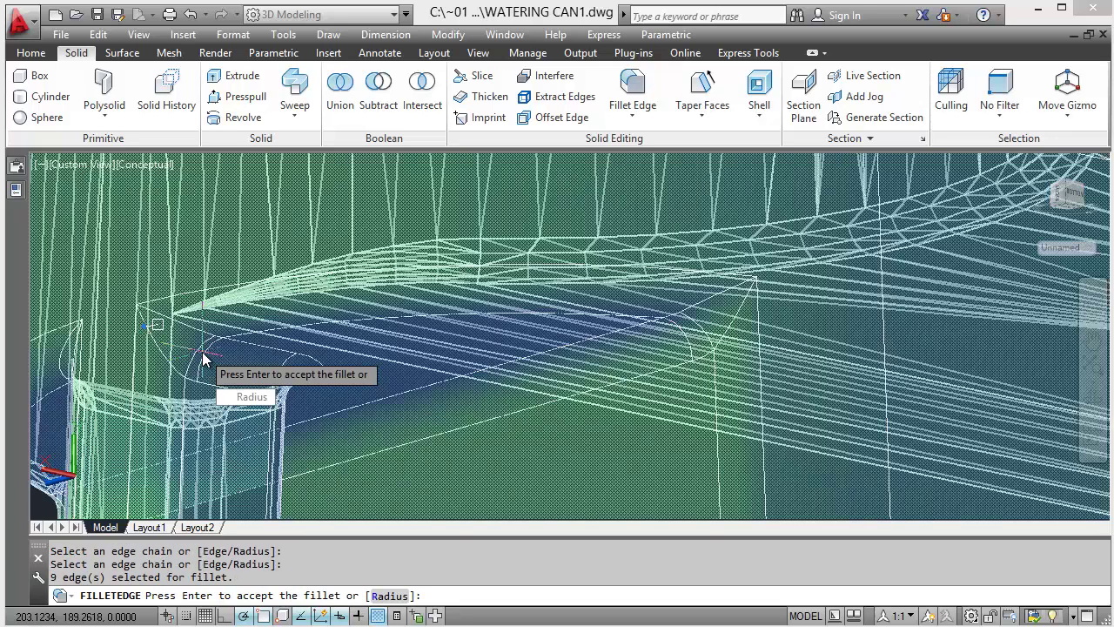
scroll(205, 357, down, 3)
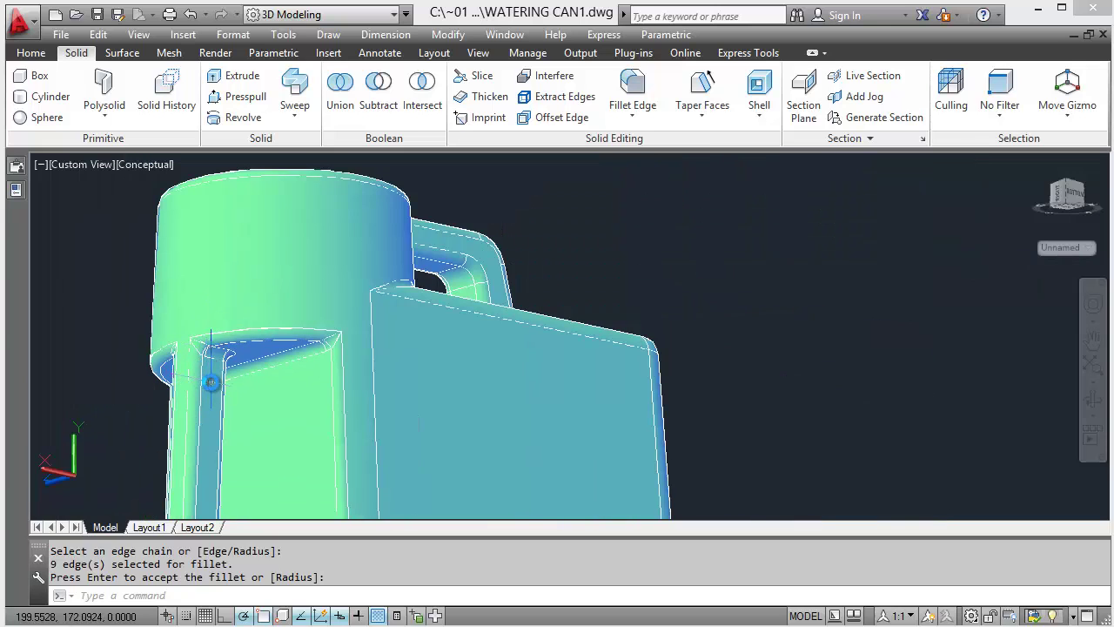
shift+middle_drag(211, 383, 470, 333)
key(Return)
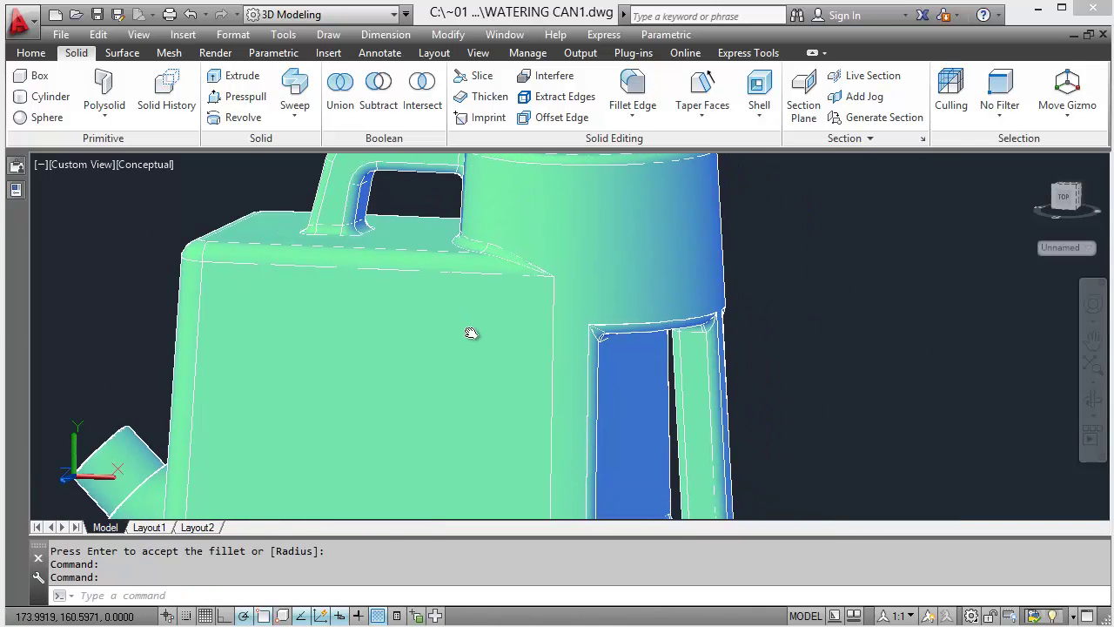
scroll(457, 298, down, 3)
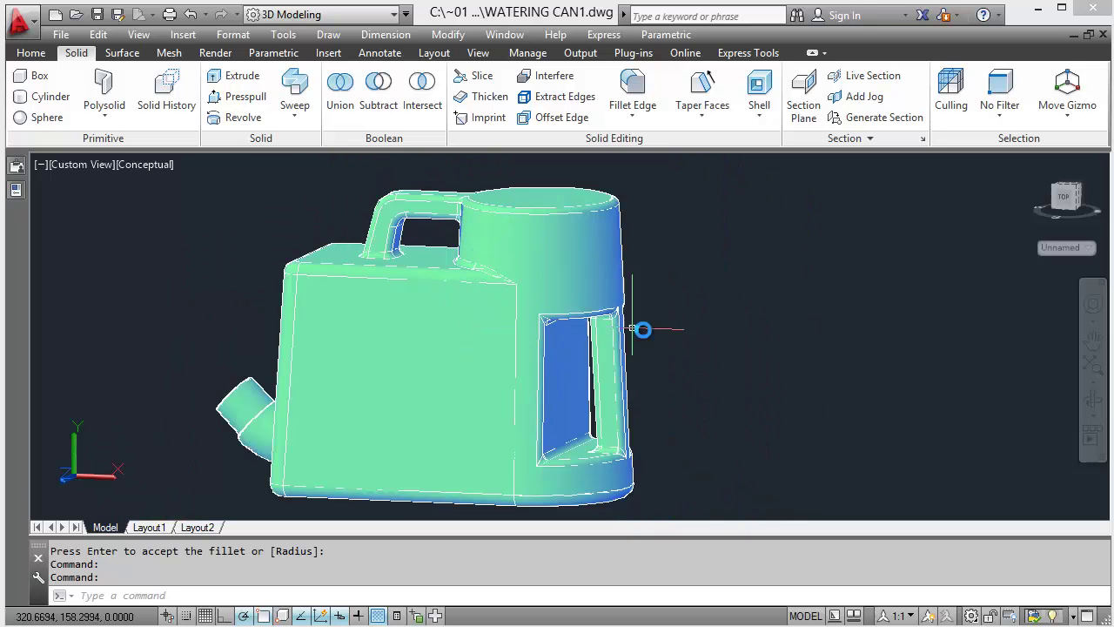
scroll(568, 363, up, 2)
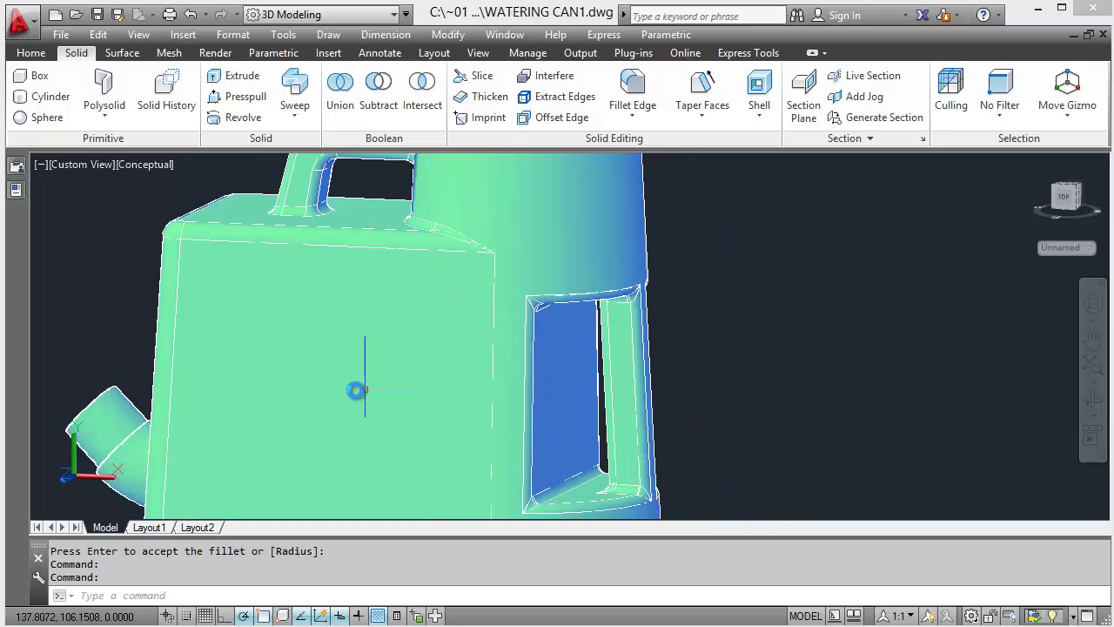
shift+right_click(335, 403)
shift+middle_drag(276, 400, 368, 383)
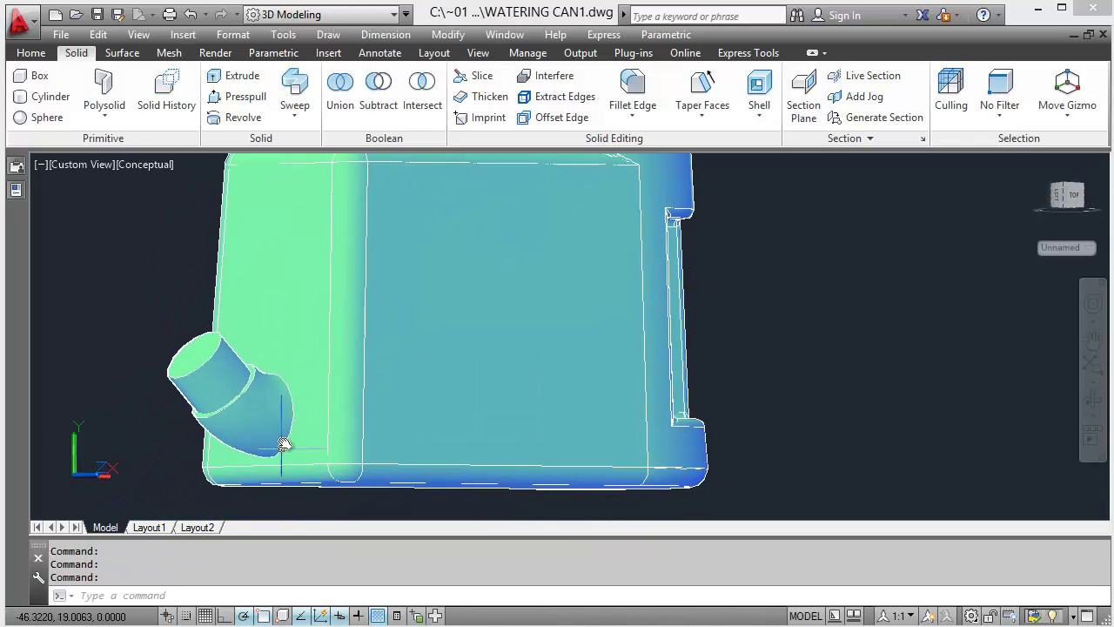
scroll(286, 424, down, 2)
middle_drag(373, 341, 433, 348)
Step: Shell the can solid with 2-unit thickness, removing the spout end face, and exit the command
click(759, 95)
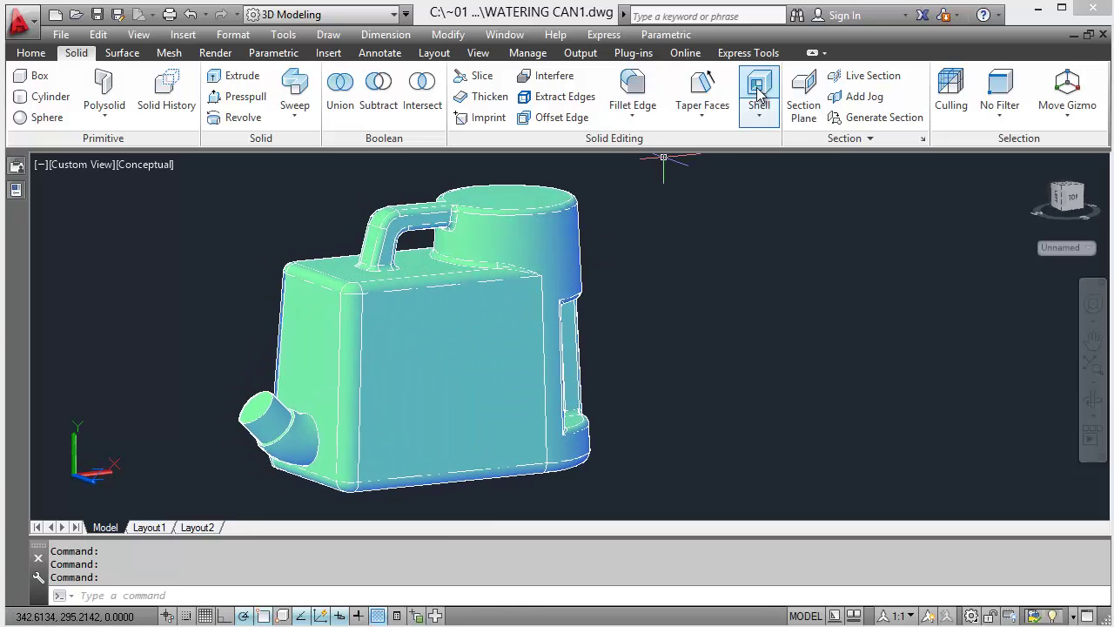
click(439, 291)
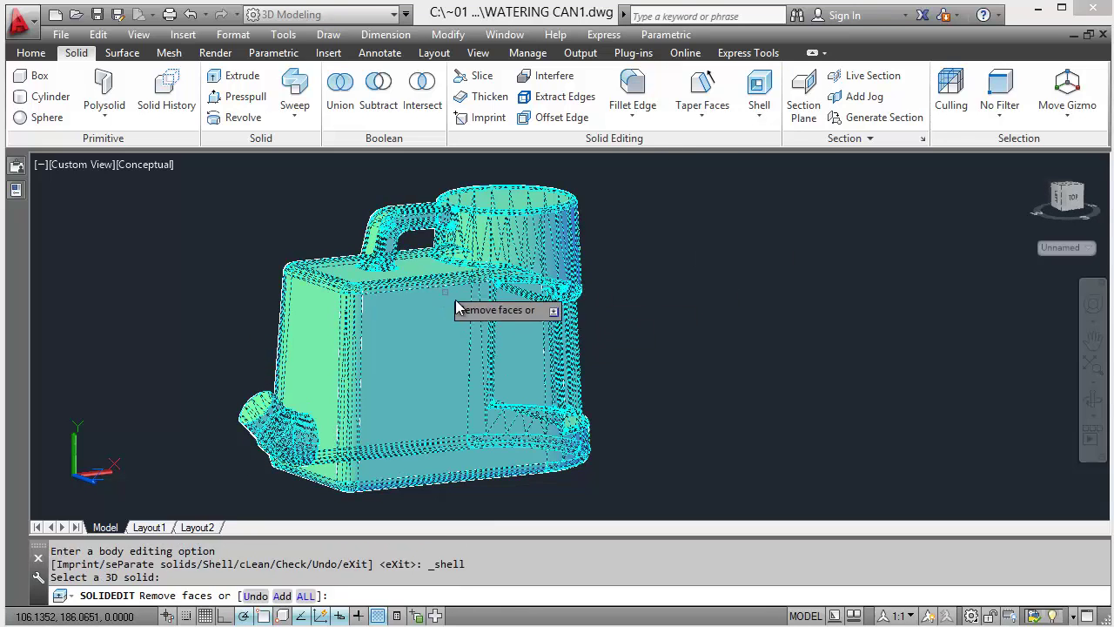
scroll(253, 413, up, 3)
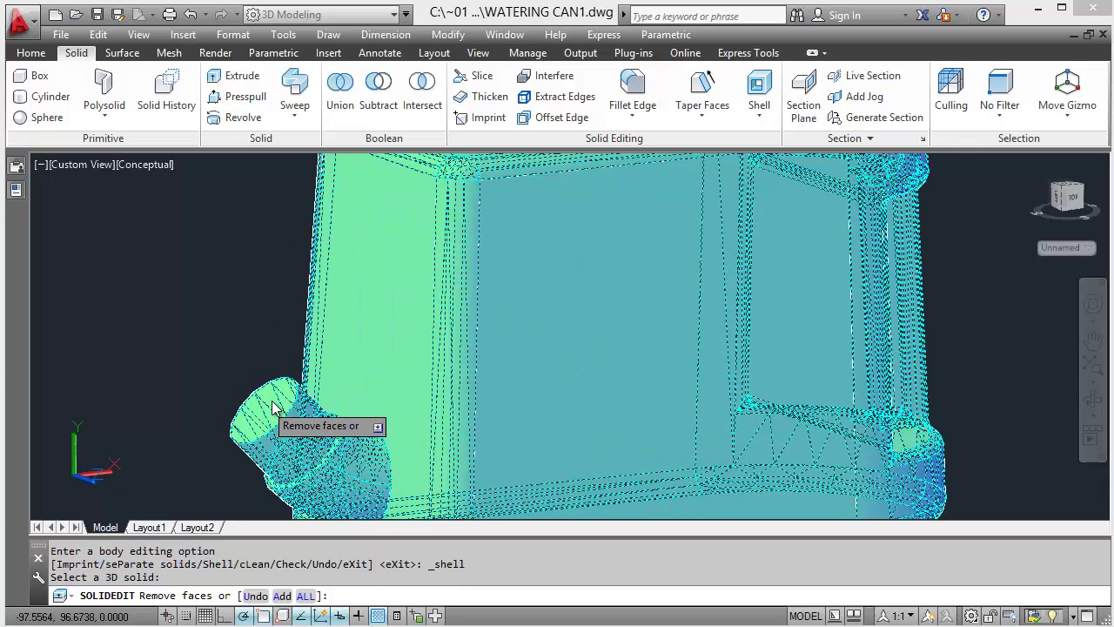
click(275, 415)
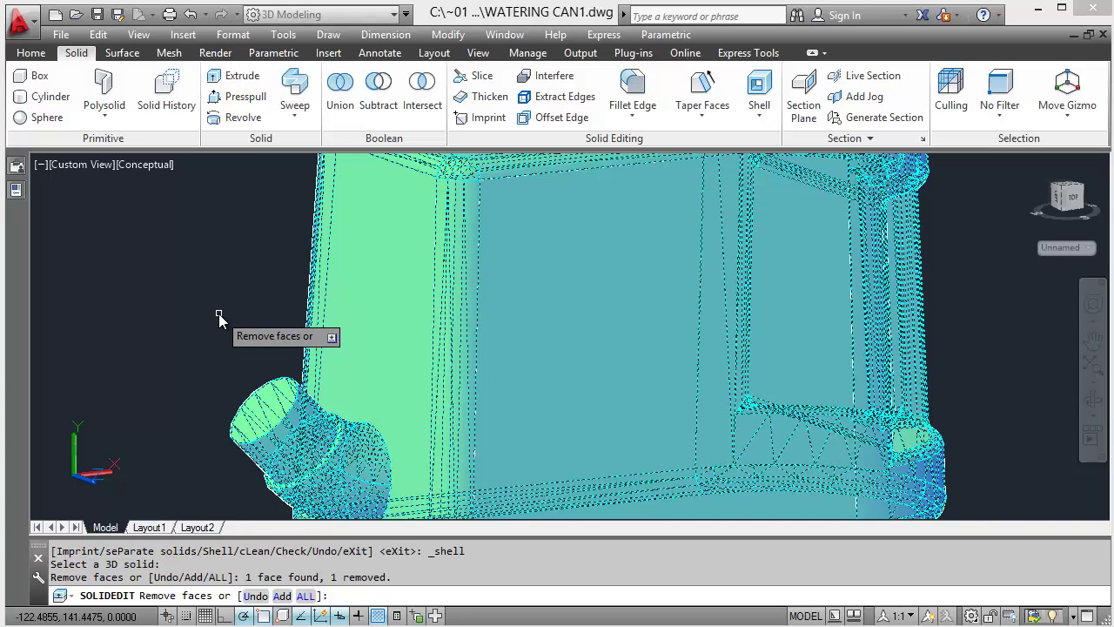
key(Return)
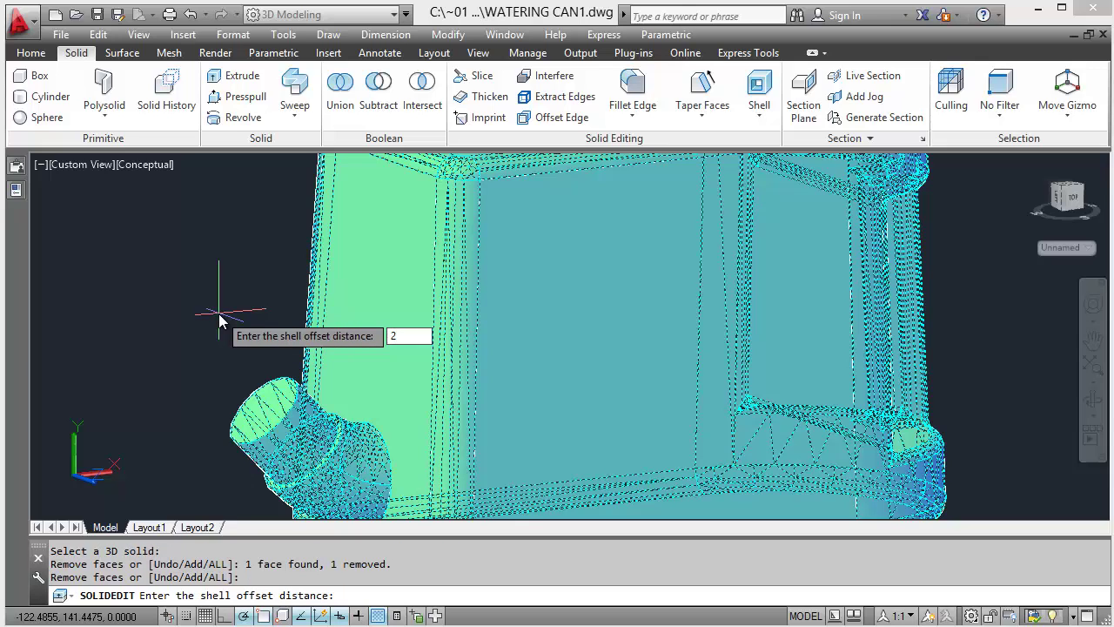
text(2)
key(Return)
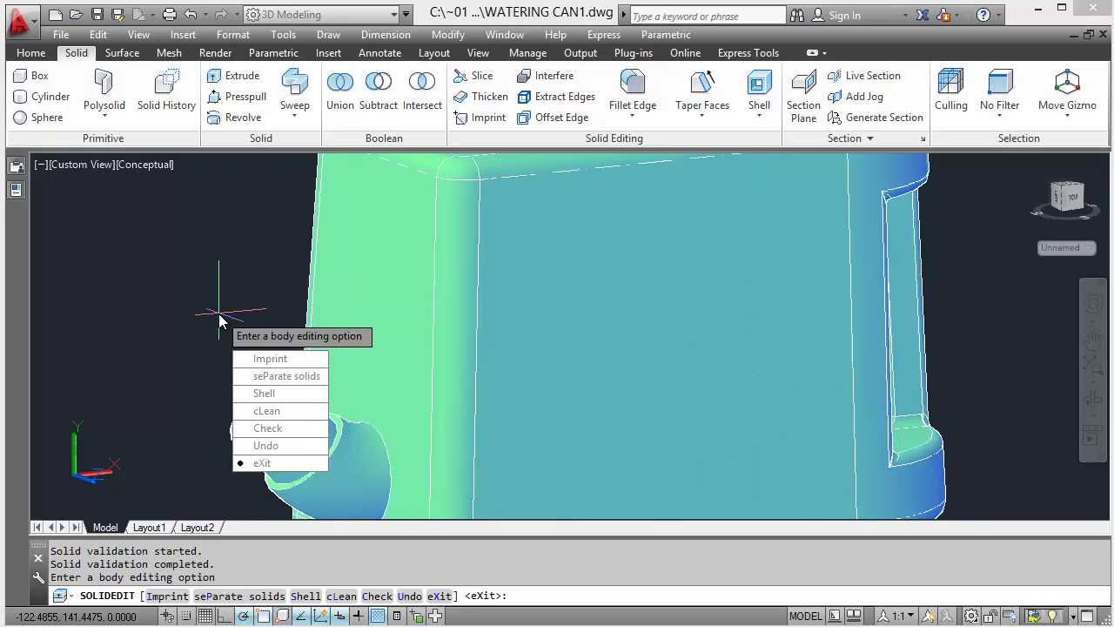
key(Return)
key(Return)
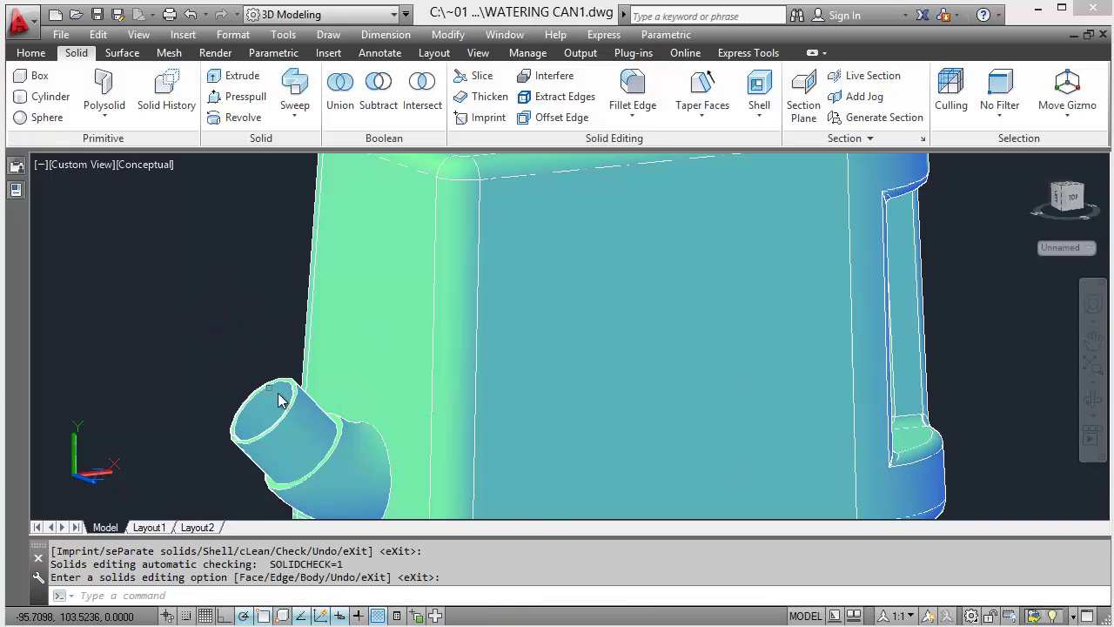
shift+middle_drag(314, 437, 546, 388)
scroll(515, 351, down, 2)
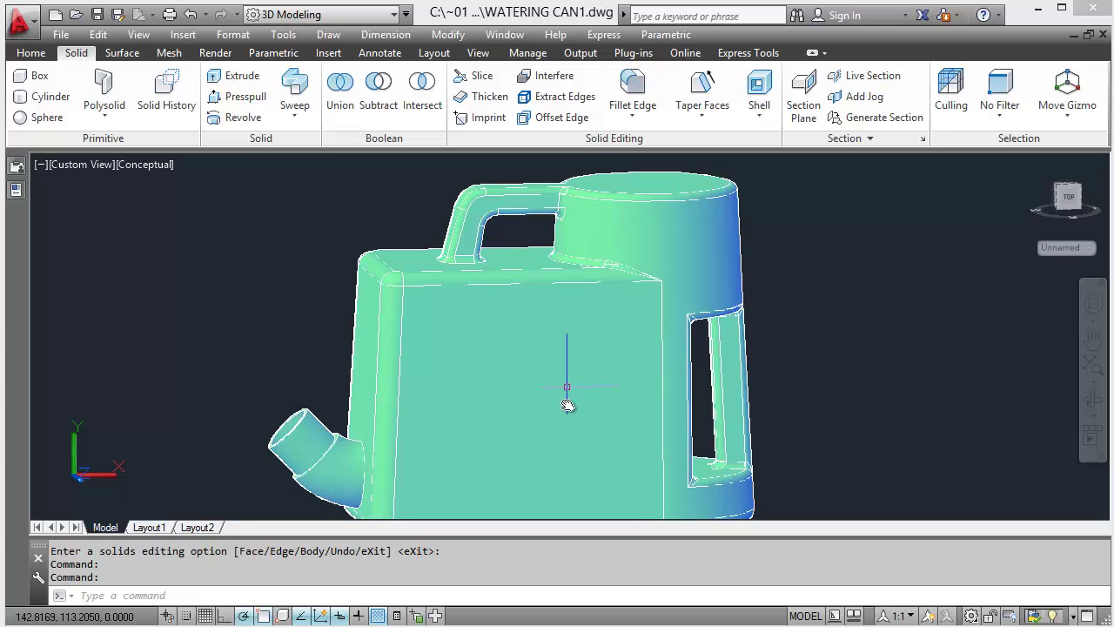
middle_drag(566, 405, 483, 416)
key(ctrl+z)
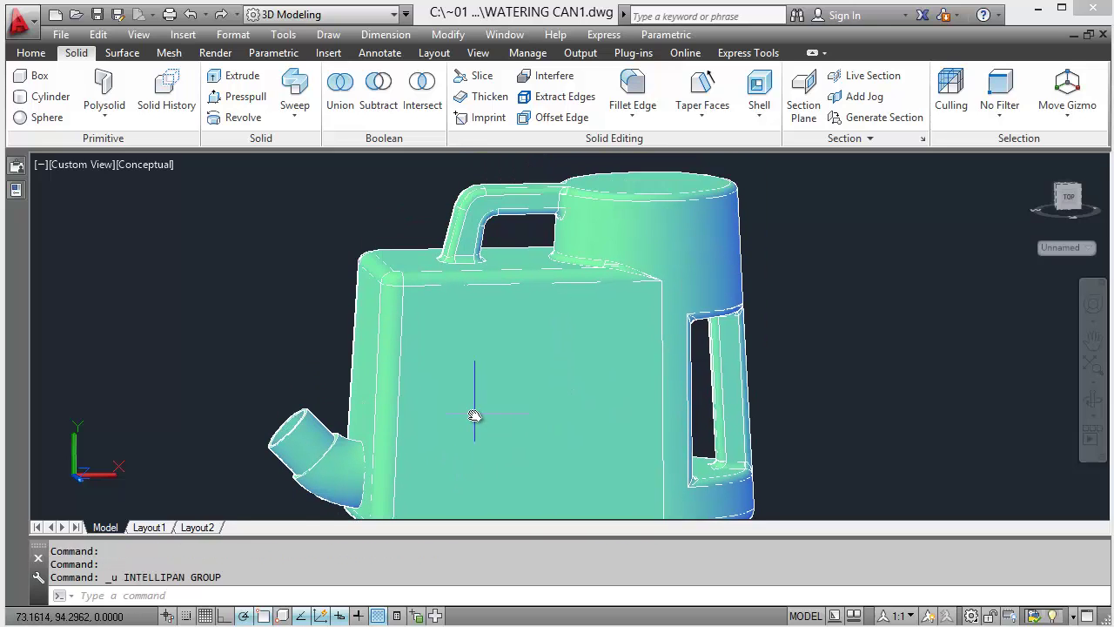
key(ctrl+z)
key(ctrl+z)
key(ctrl+z)
key(ctrl+z)
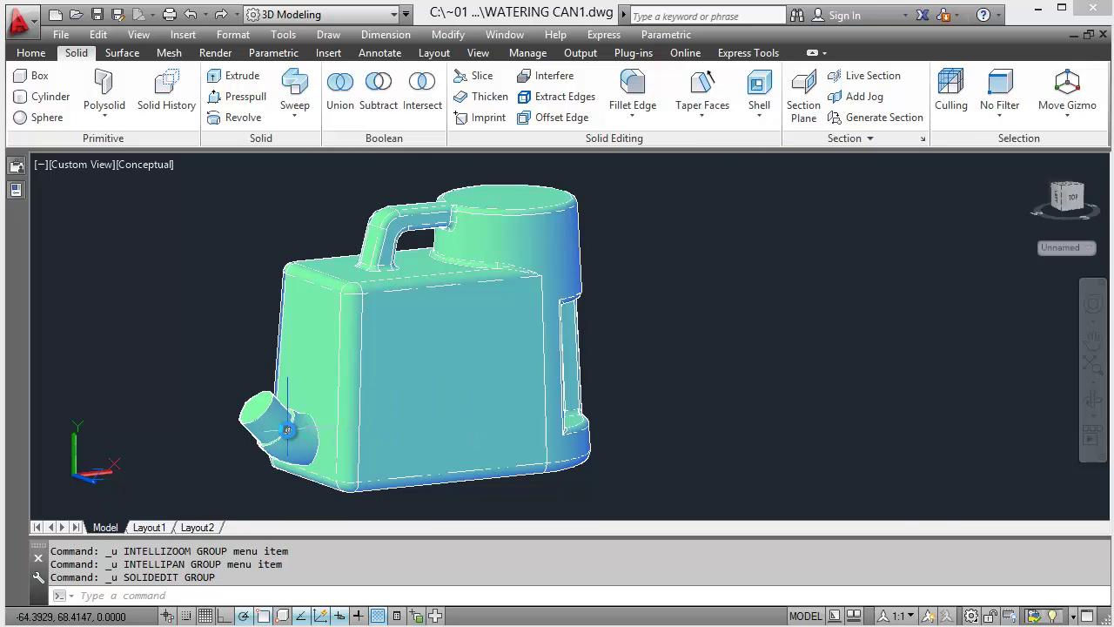
scroll(249, 421, up, 3)
scroll(339, 405, down, 2)
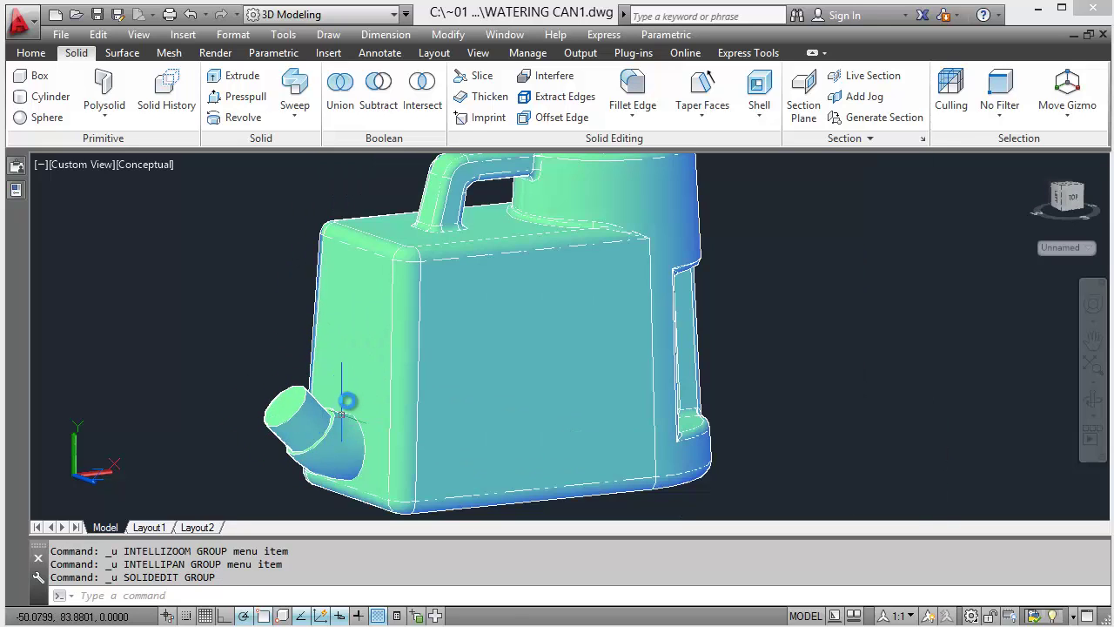
scroll(359, 411, up, 3)
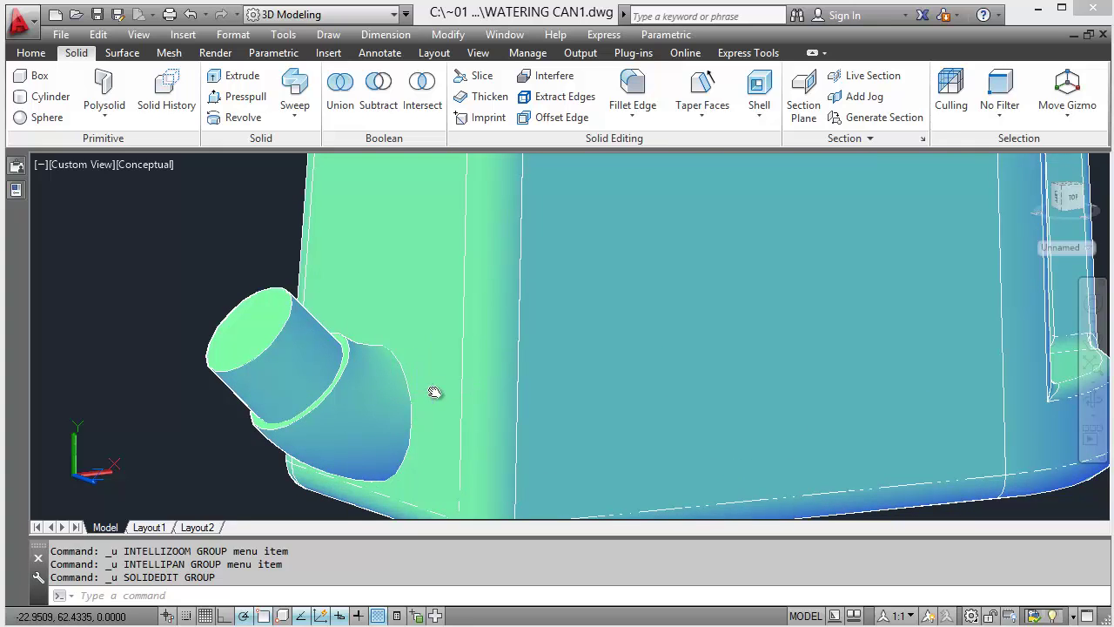
Step: Fillet the spout's circular joint edge with the body at radius 5
middle_drag(434, 392, 459, 352)
click(633, 87)
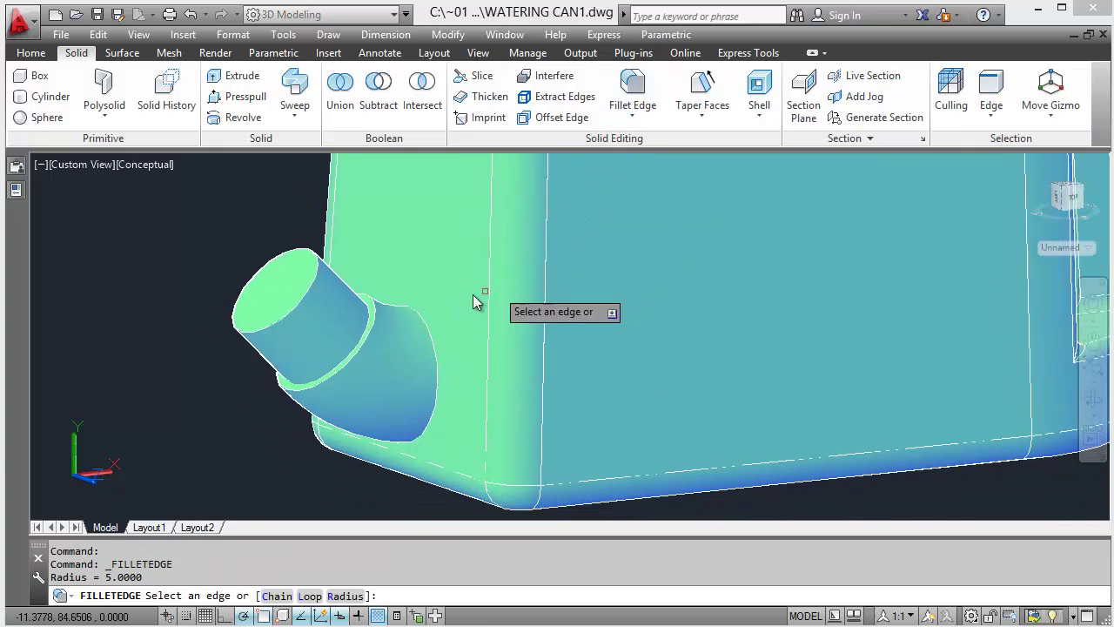
click(436, 349)
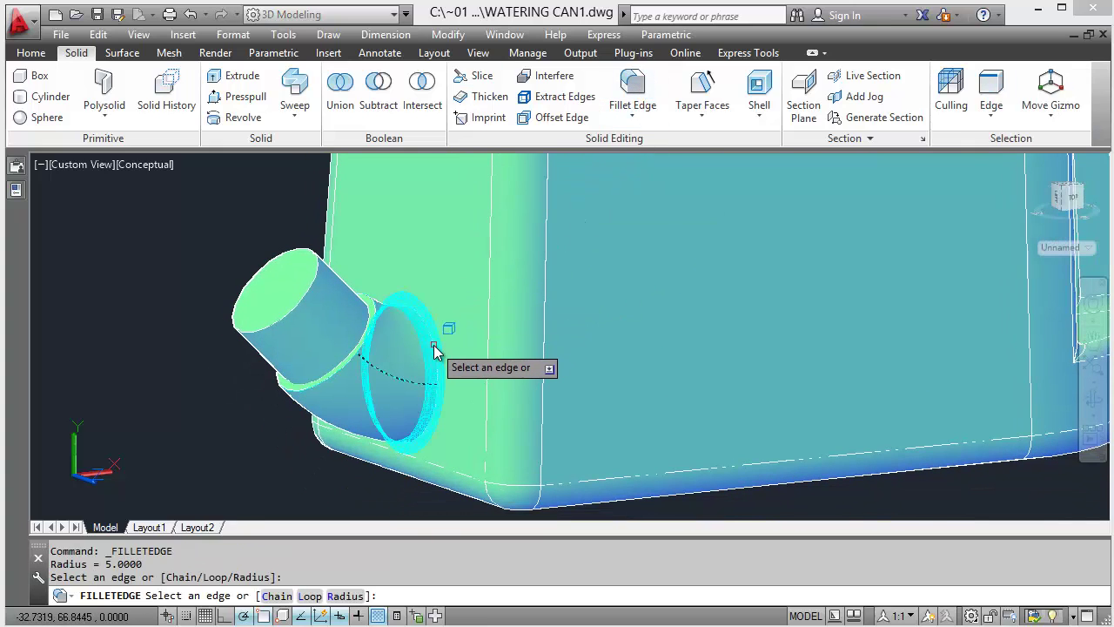
key(Return)
scroll(439, 348, down, 6)
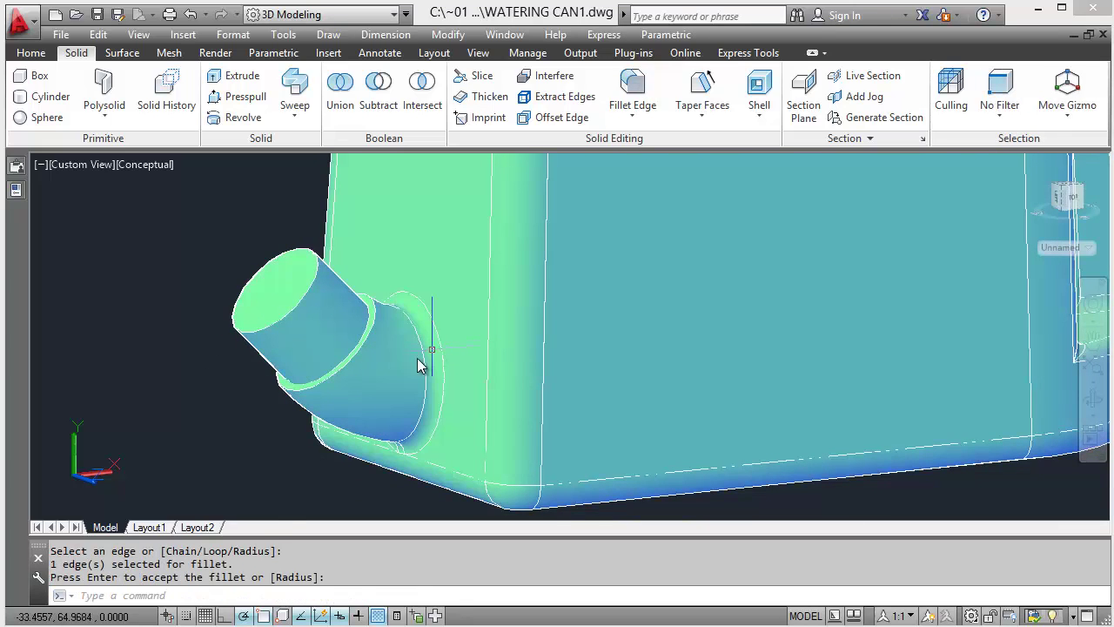
middle_drag(447, 355, 423, 377)
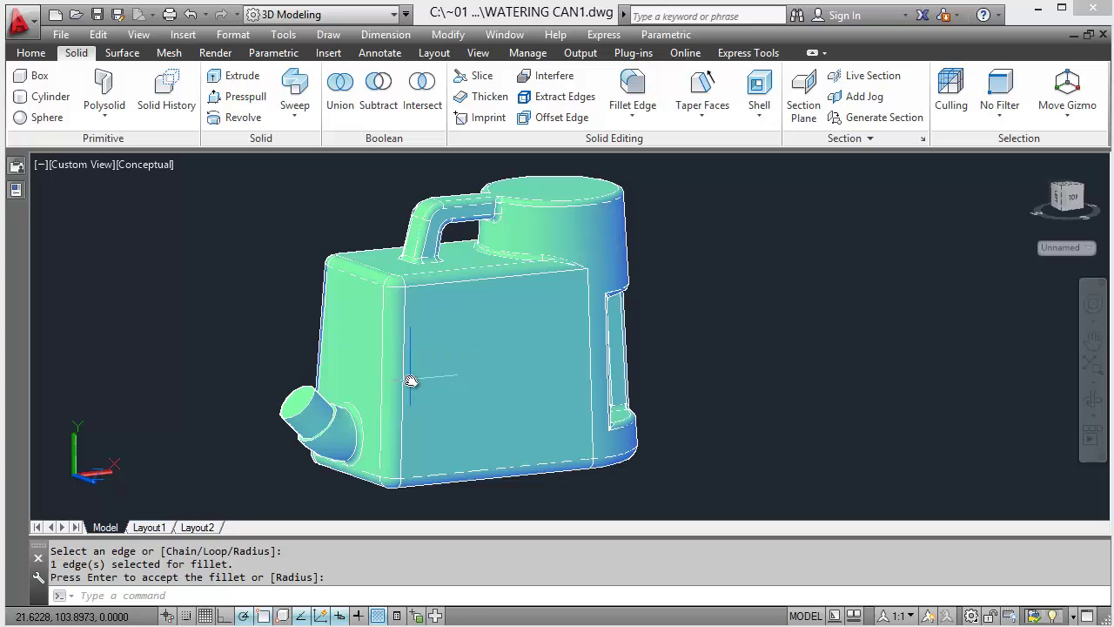
Step: Shell the can to a 2 mm wall, removing the spout end face, and exit
click(759, 100)
click(431, 289)
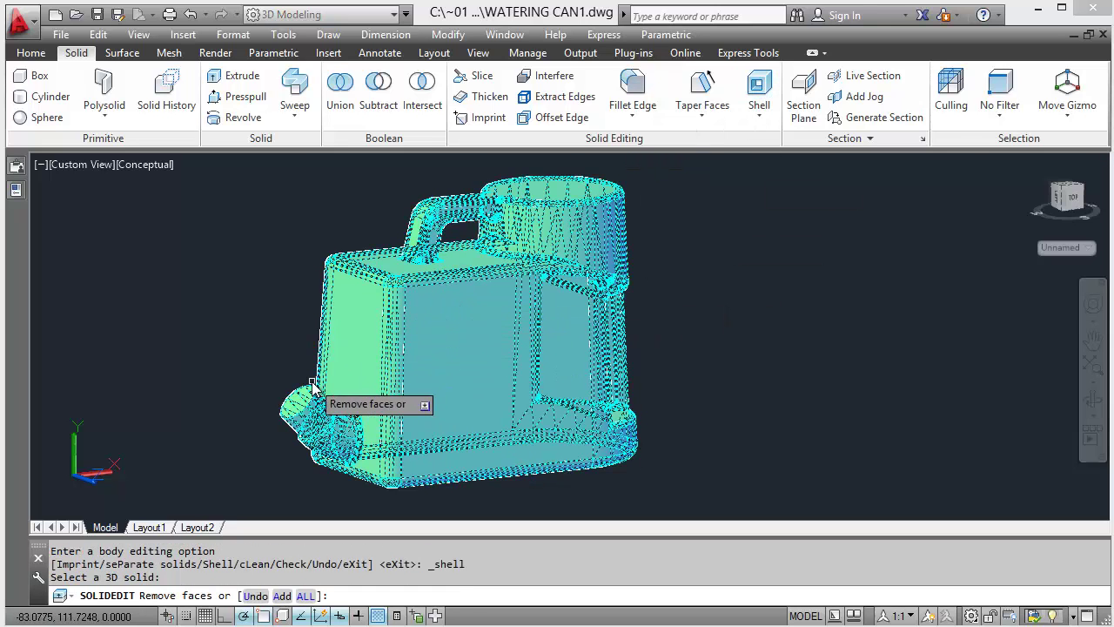
scroll(307, 417, up, 5)
click(307, 418)
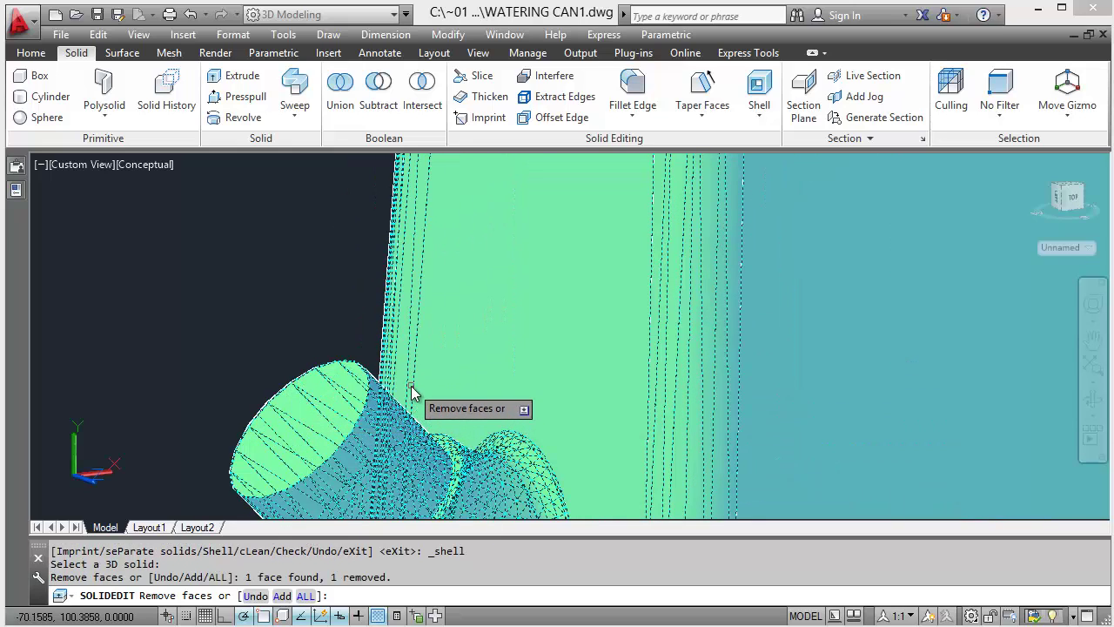
key(Return)
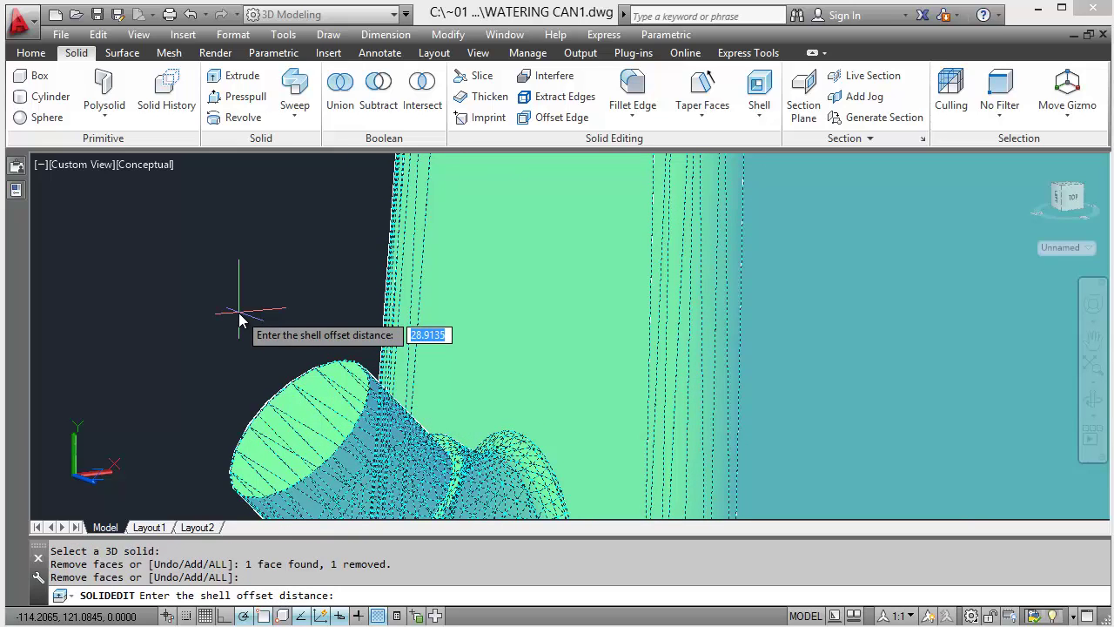
text(2)
key(Return)
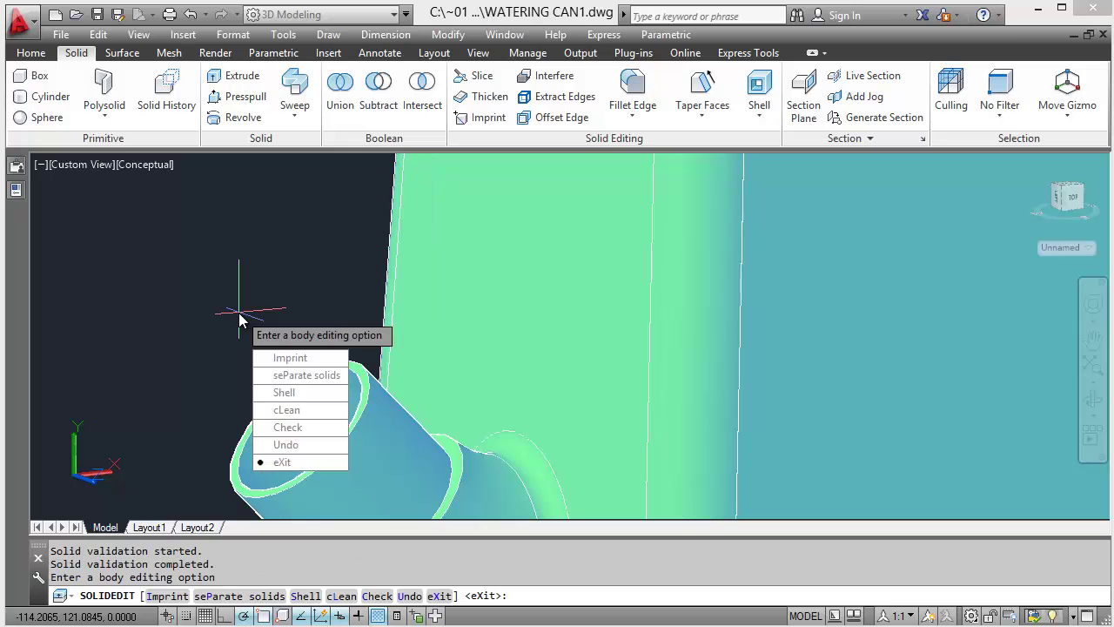
key(Return)
key(Return)
scroll(349, 409, down, 5)
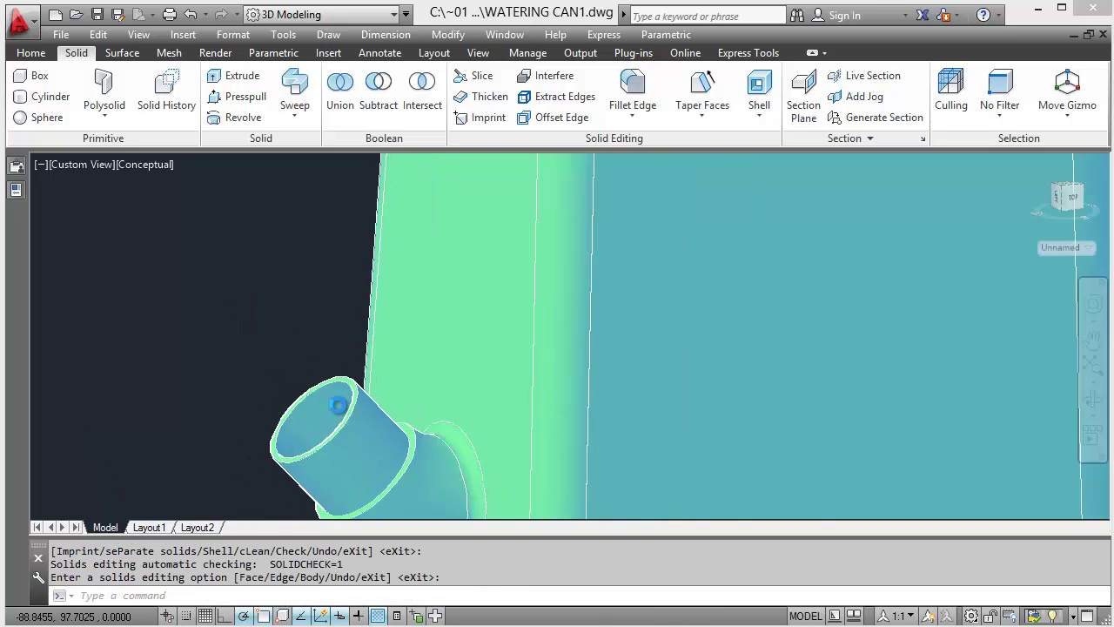
scroll(370, 424, up, 3)
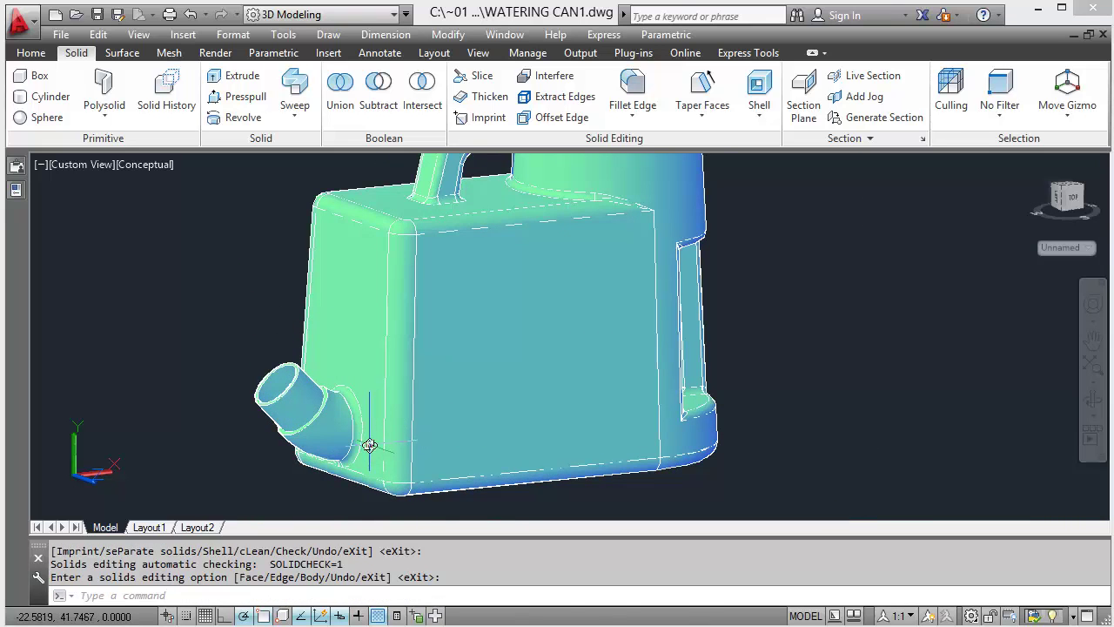
shift+middle_drag(370, 446, 447, 406)
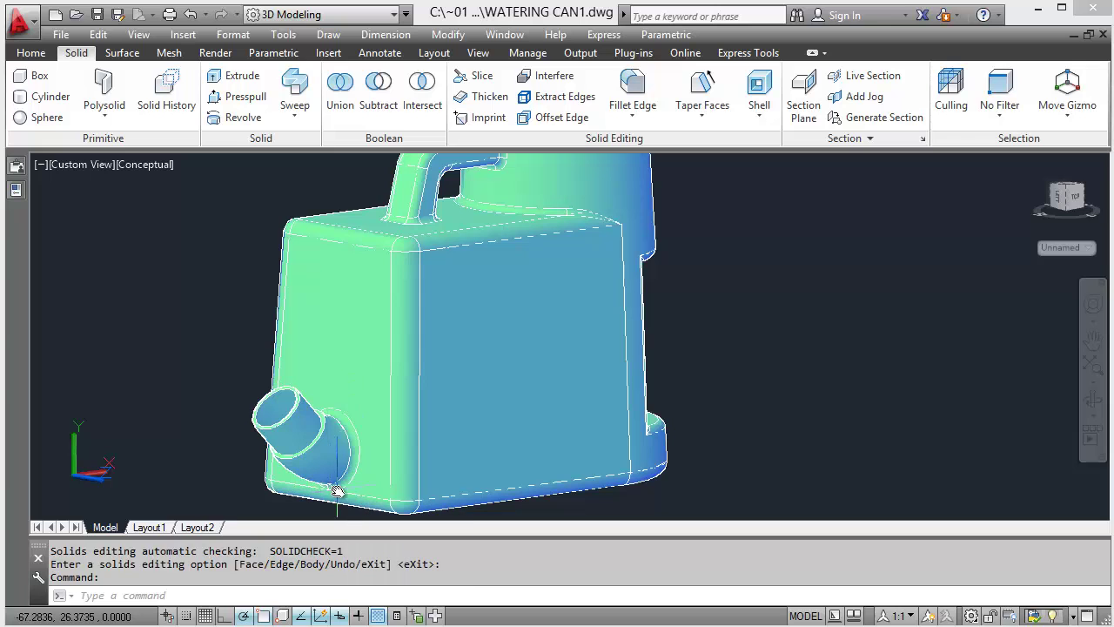
shift+middle_drag(503, 425, 460, 426)
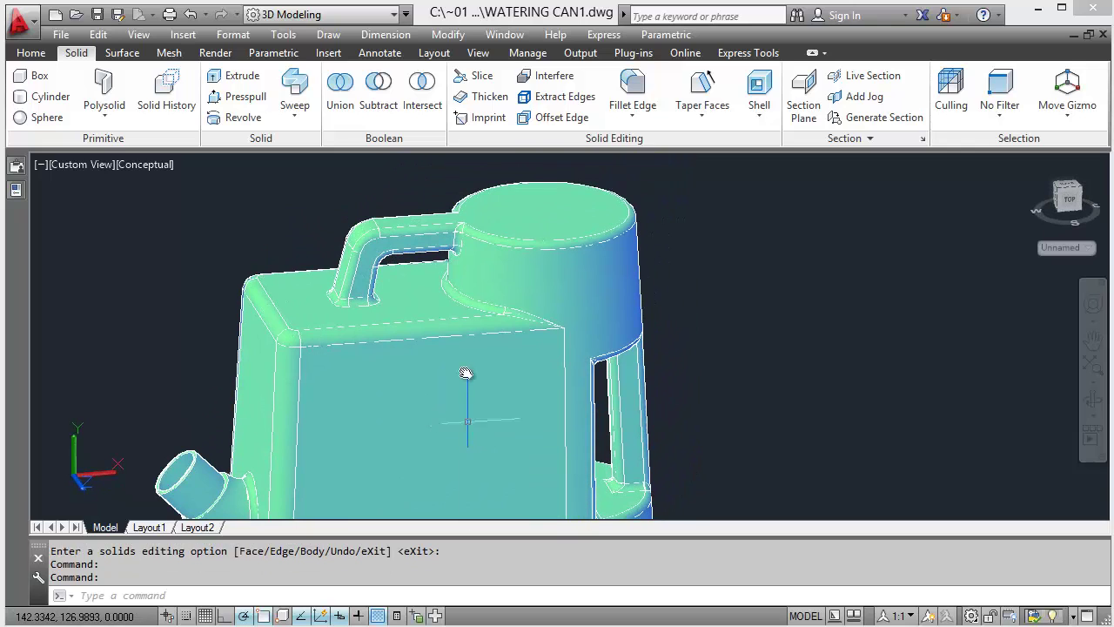
middle_drag(415, 418, 457, 367)
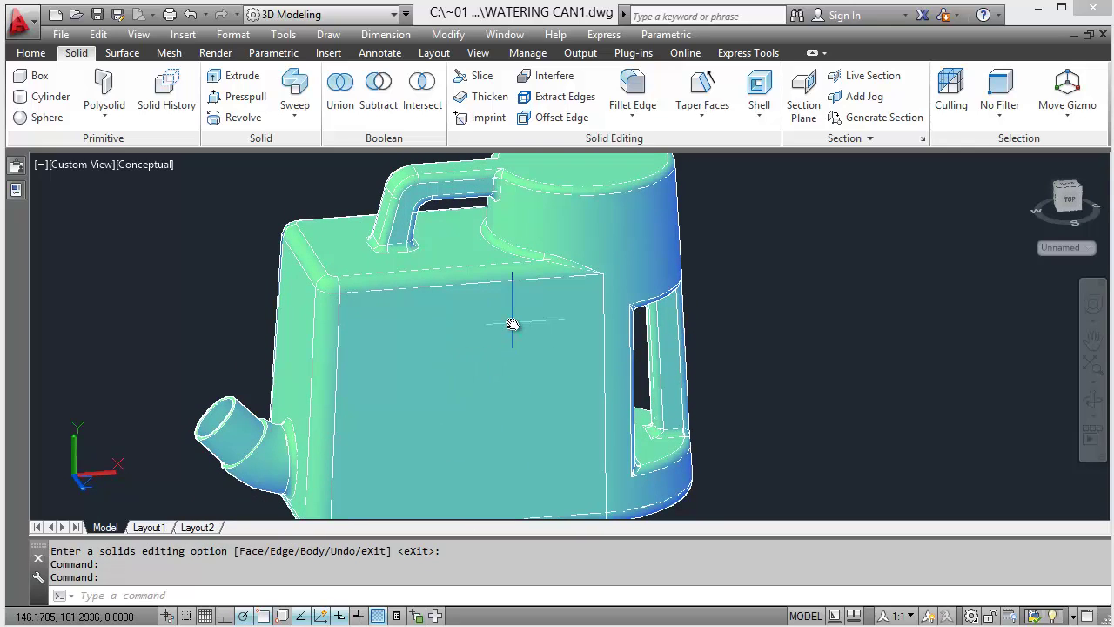
middle_drag(529, 316, 502, 366)
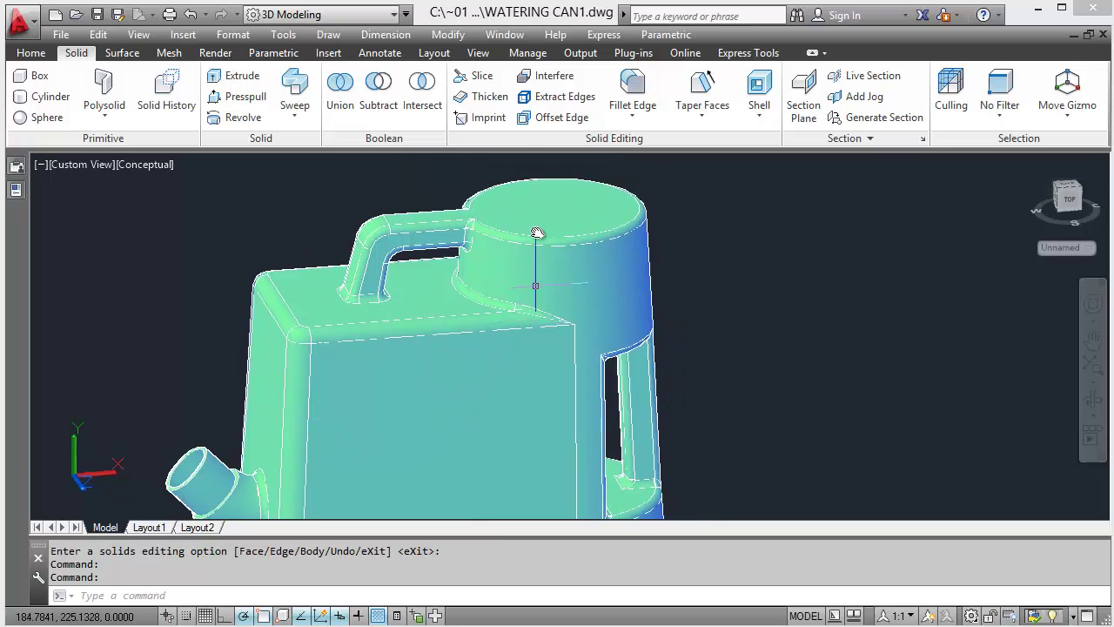
middle_drag(536, 196, 514, 272)
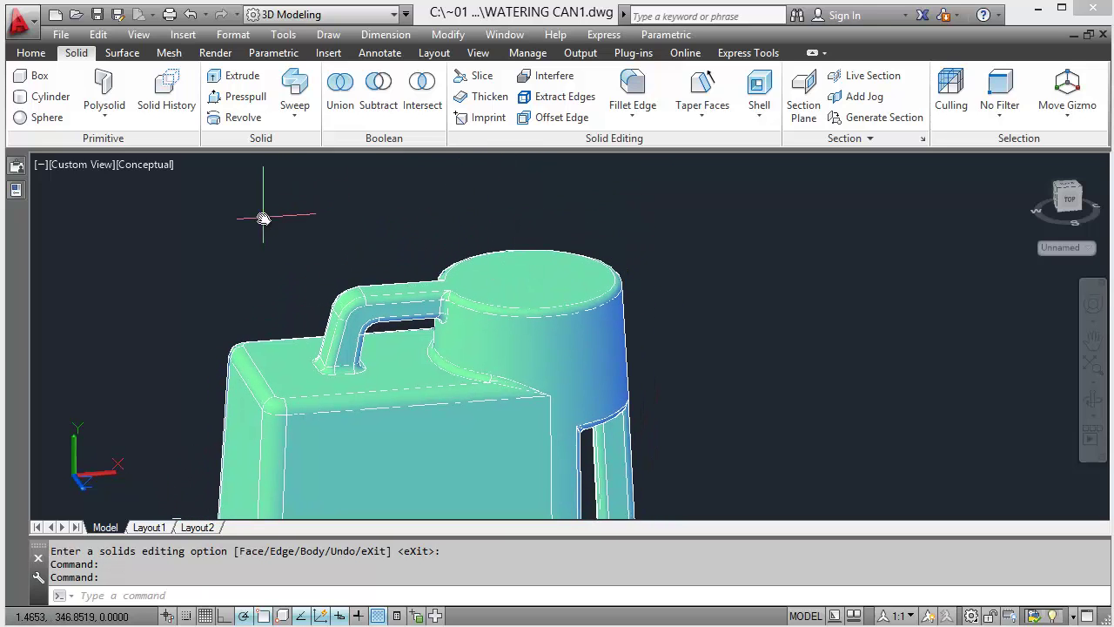
middle_drag(485, 397, 507, 341)
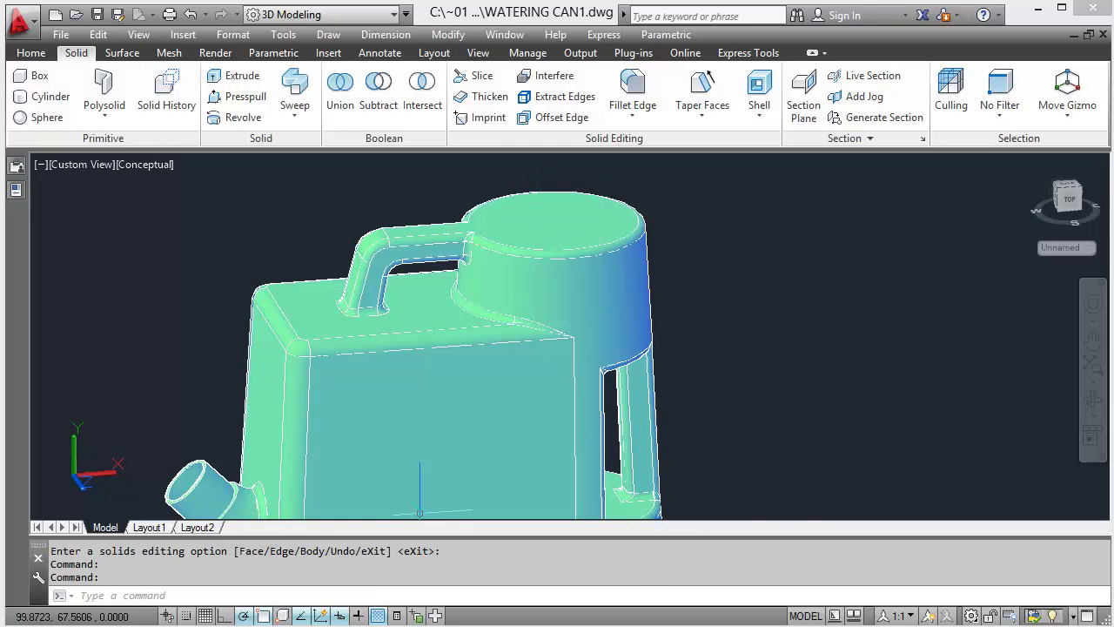
key(alt+Tab)
Step: Review pages 4 and 5 of the reference PDF down to the plan view, then return to AutoCAD
scroll(656, 452, down, 8)
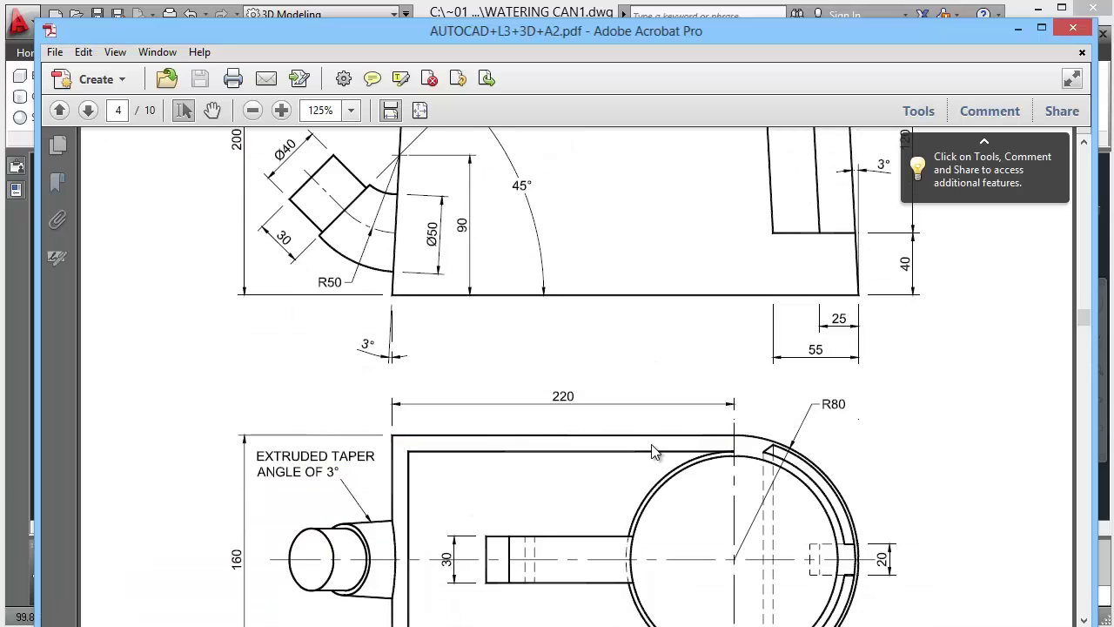
scroll(651, 443, up, 19)
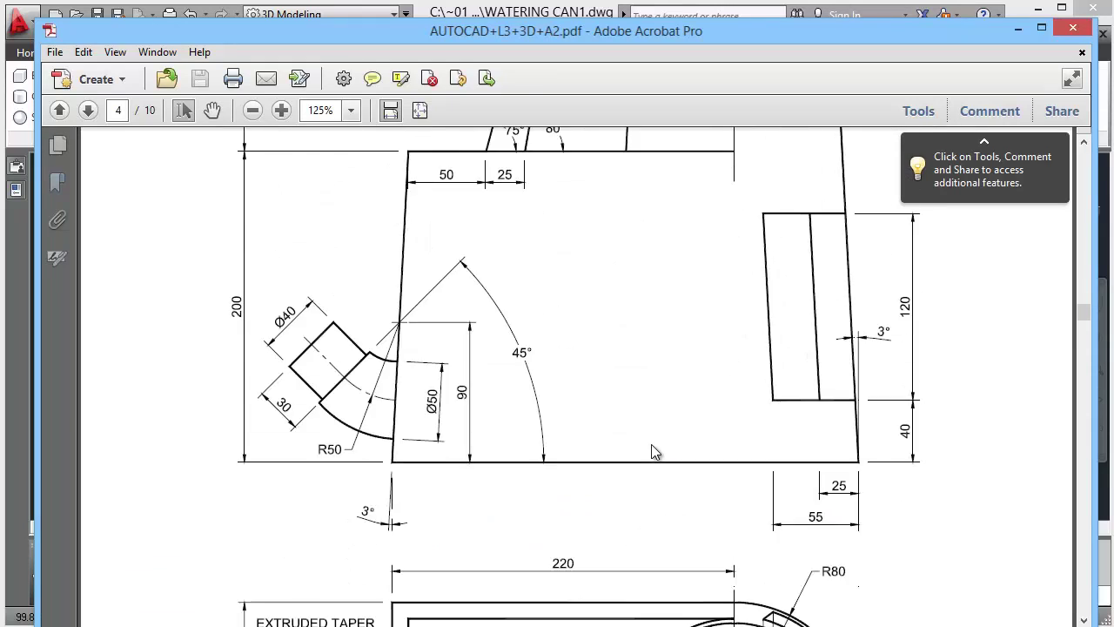
scroll(652, 444, down, 11)
scroll(651, 445, down, 4)
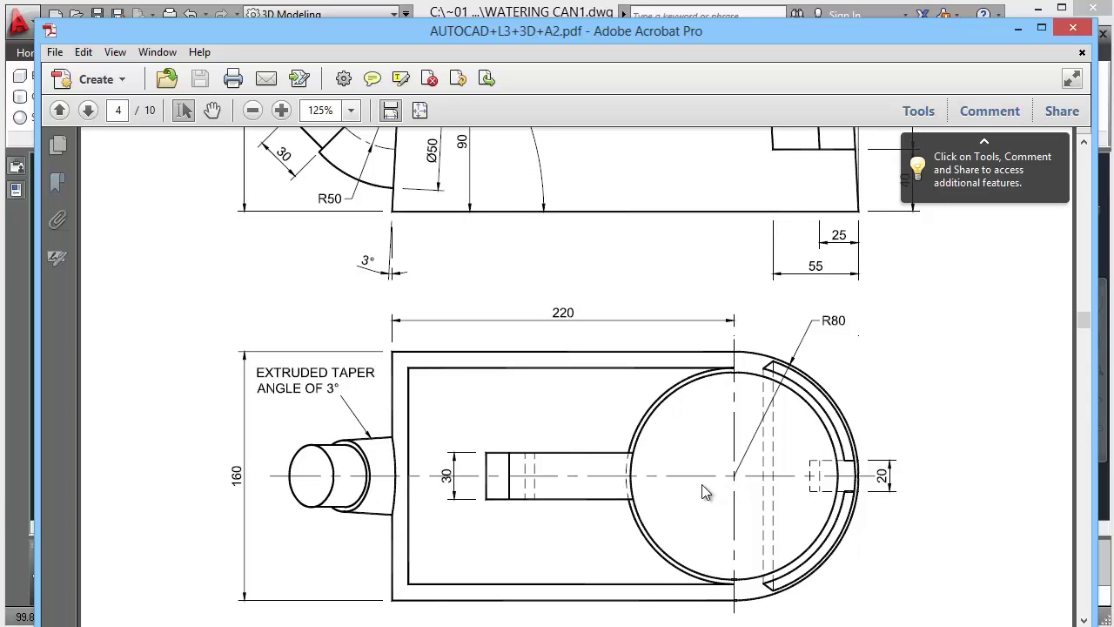
scroll(681, 490, down, 20)
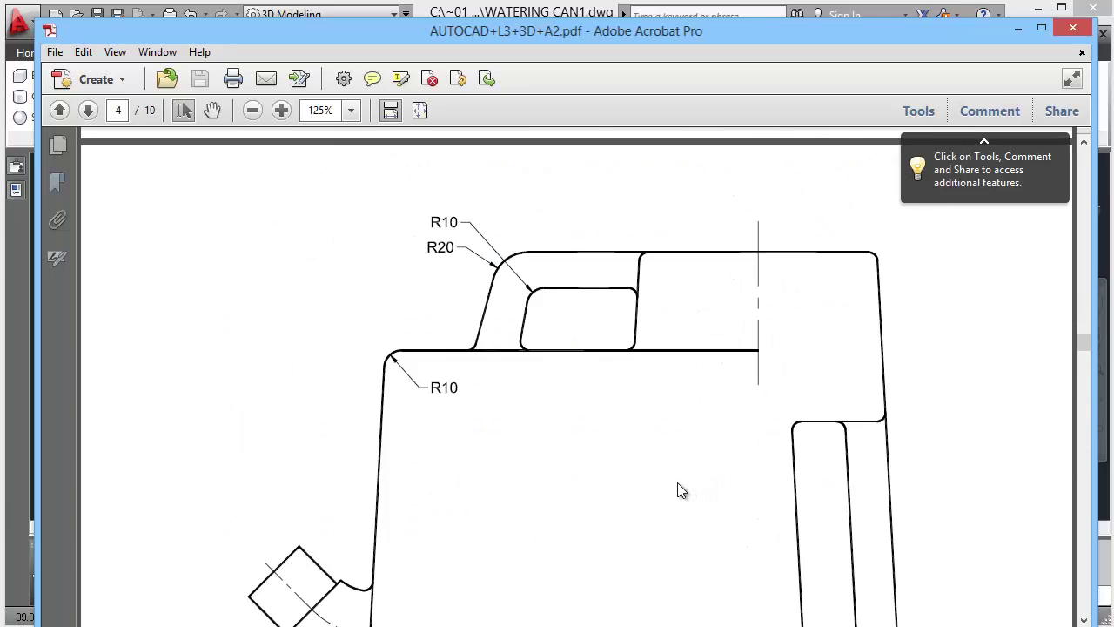
scroll(681, 490, down, 1)
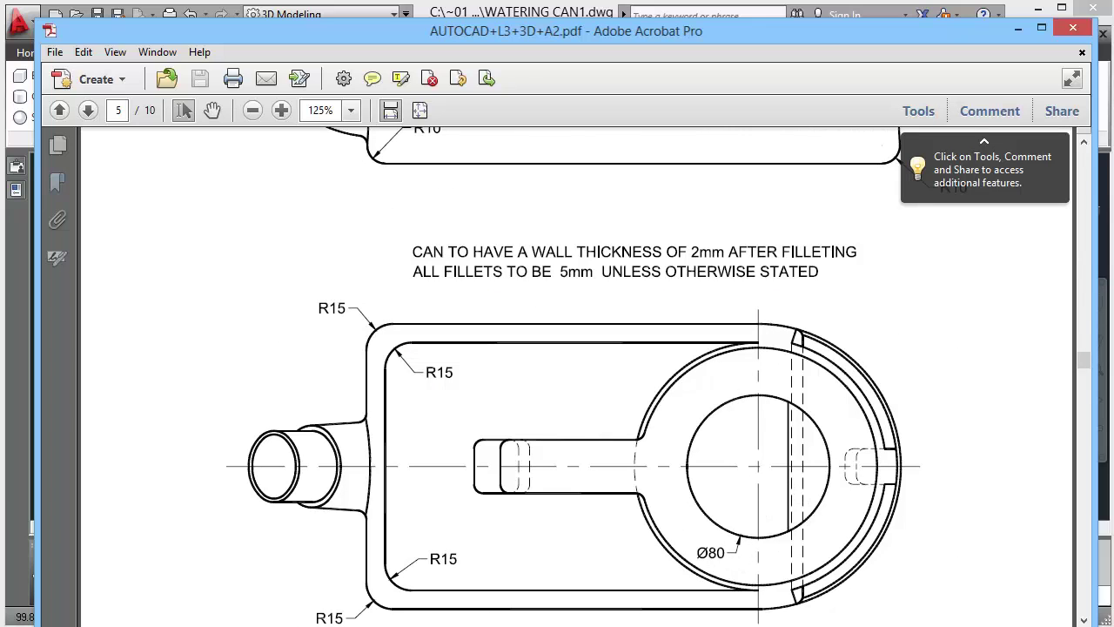
key(alt+Tab)
scroll(727, 249, up, 3)
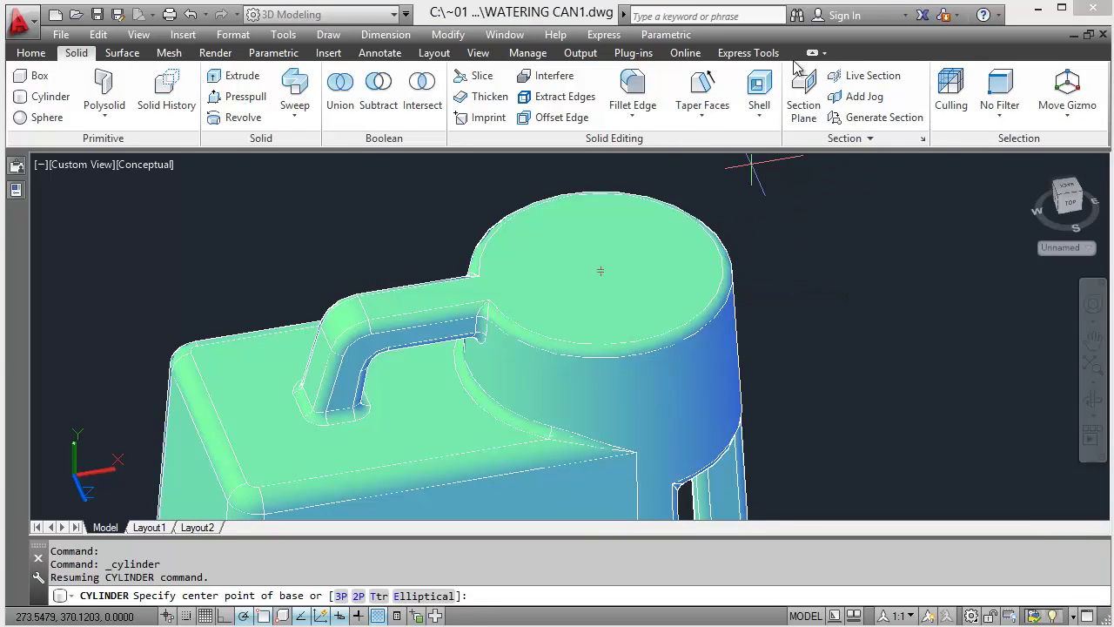
Step: In wireframe with the World UCS, draw a radius 40 circle on the can top
click(30, 53)
click(744, 76)
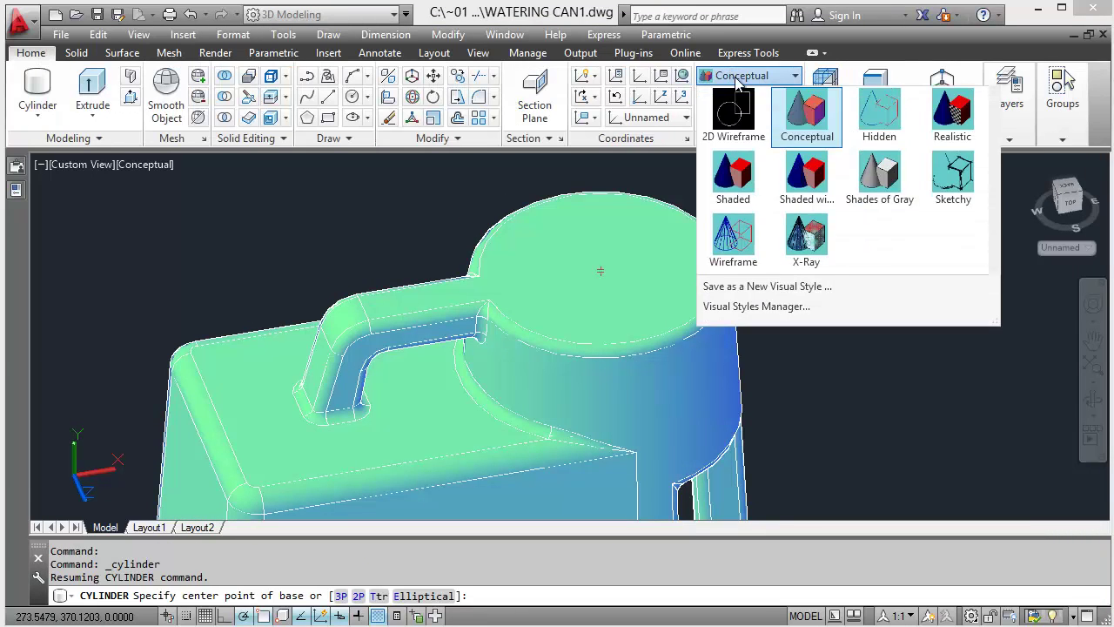
click(615, 76)
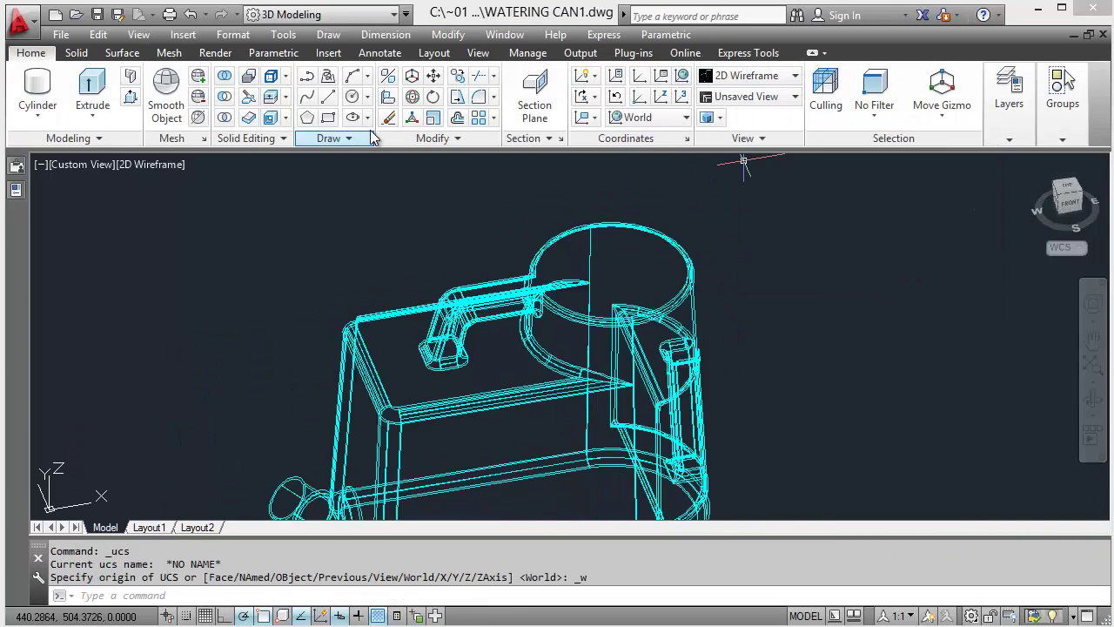
click(352, 96)
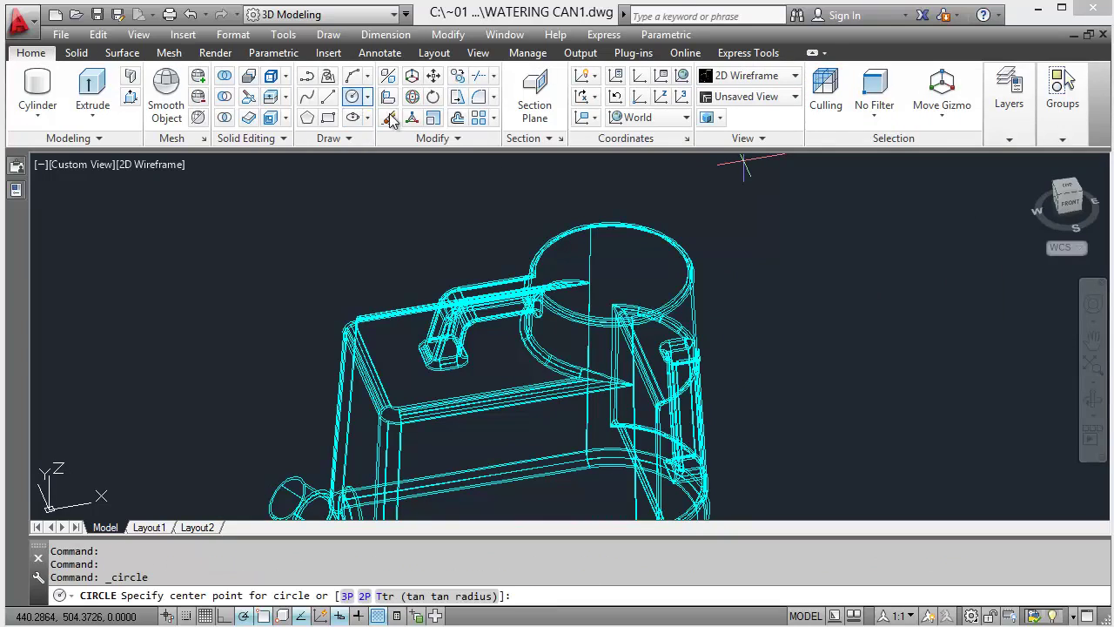
click(613, 272)
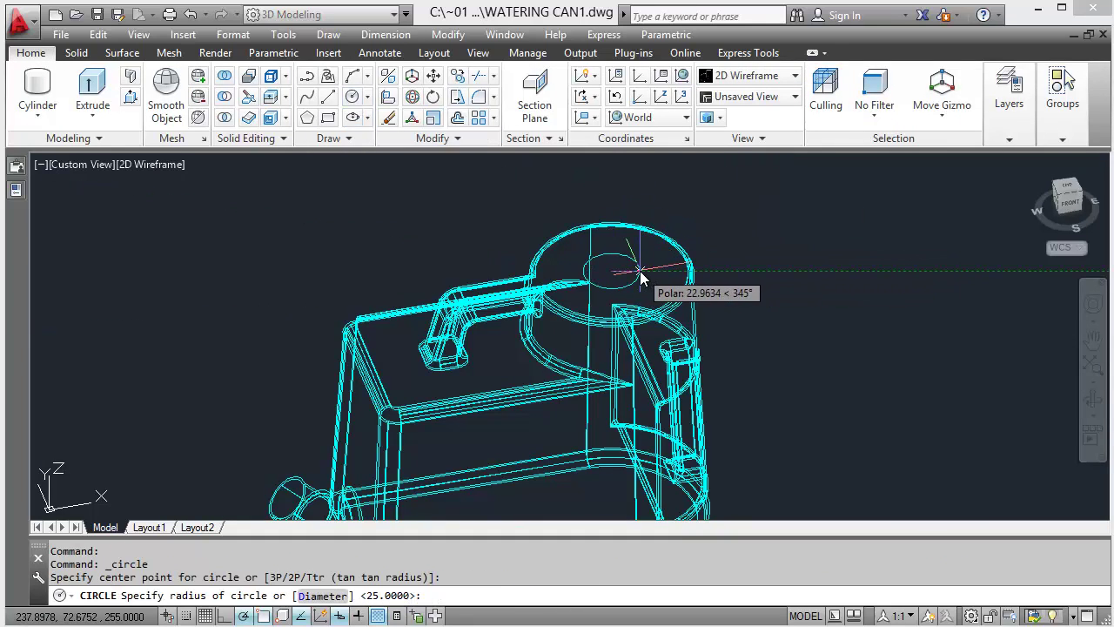
text(40)
key(Return)
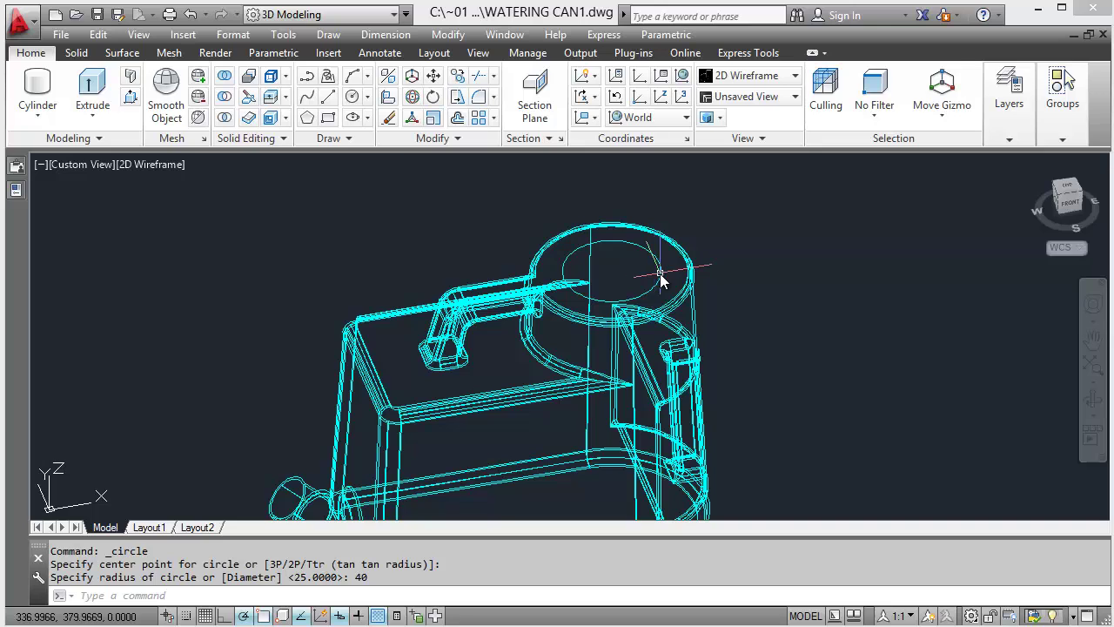
Step: Extrude the radius-40 circle 20 units into a cylinder
click(92, 87)
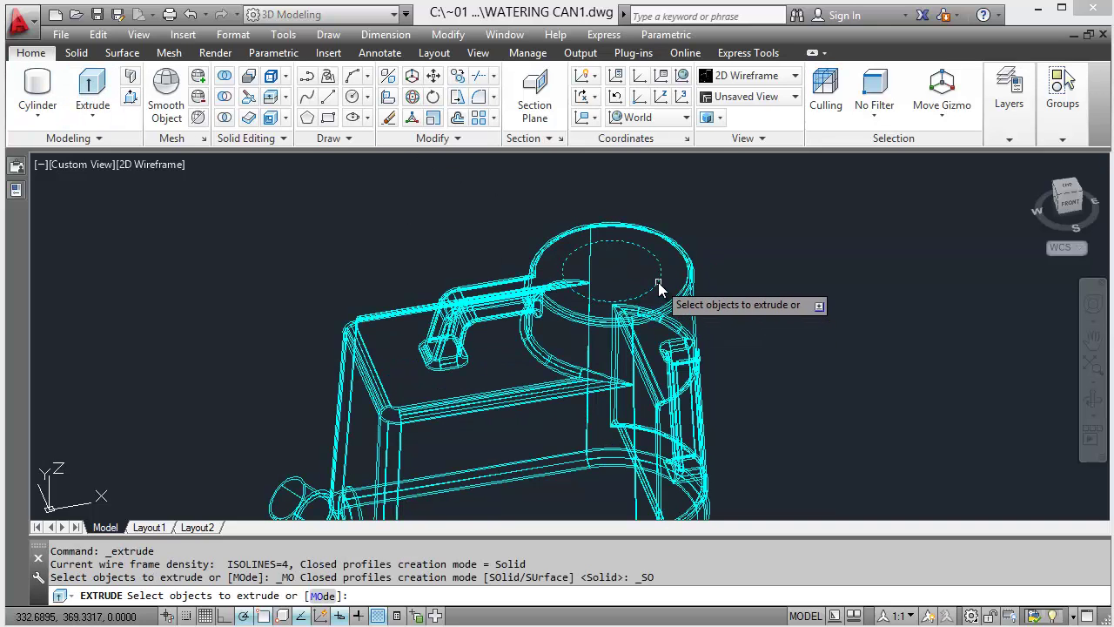
click(659, 290)
key(Return)
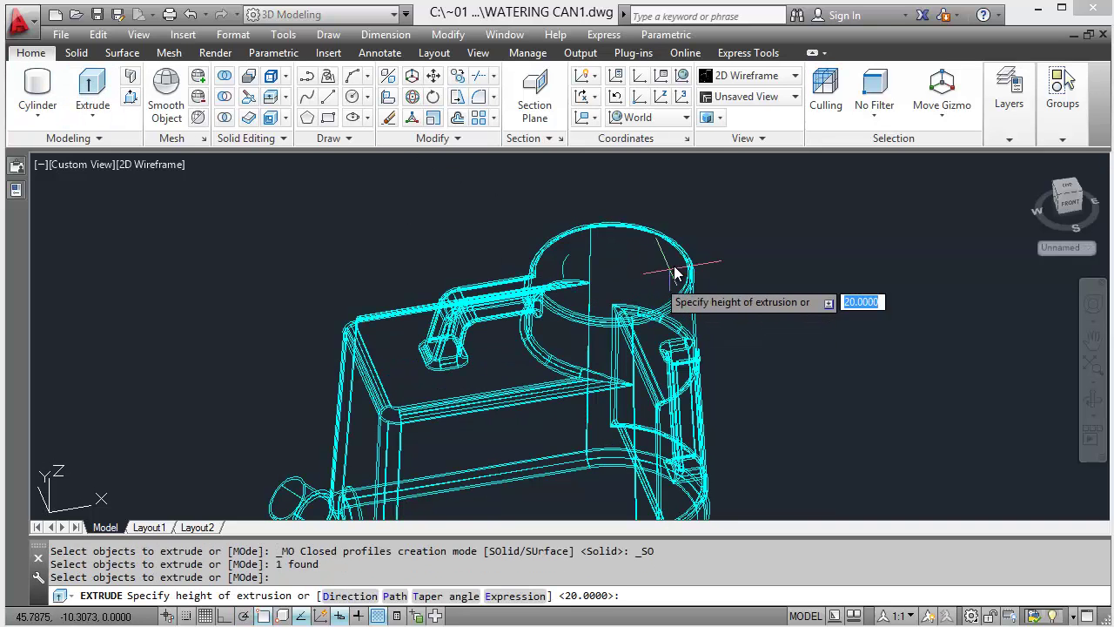
click(674, 211)
Step: Move the cylinder down 10 units into the filler neck
click(659, 219)
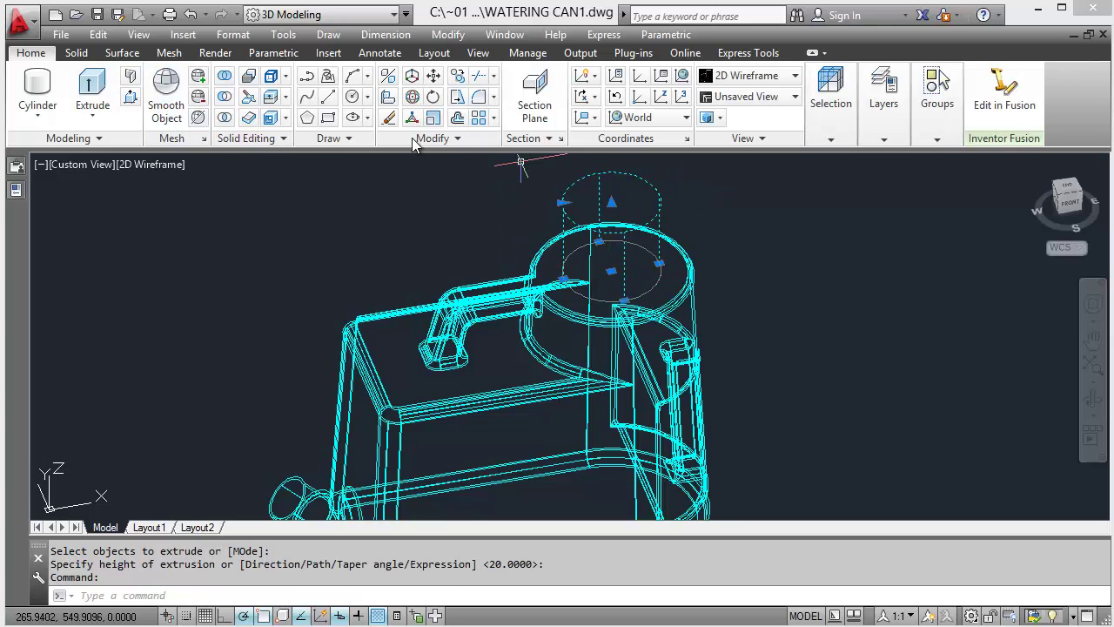
text(m)
key(Return)
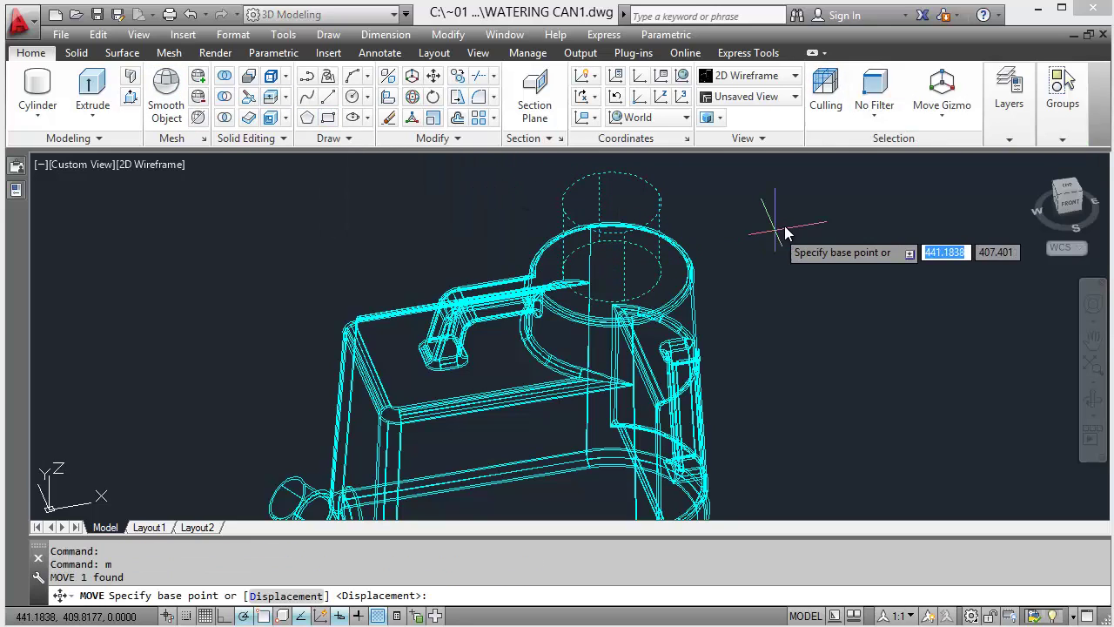
click(781, 200)
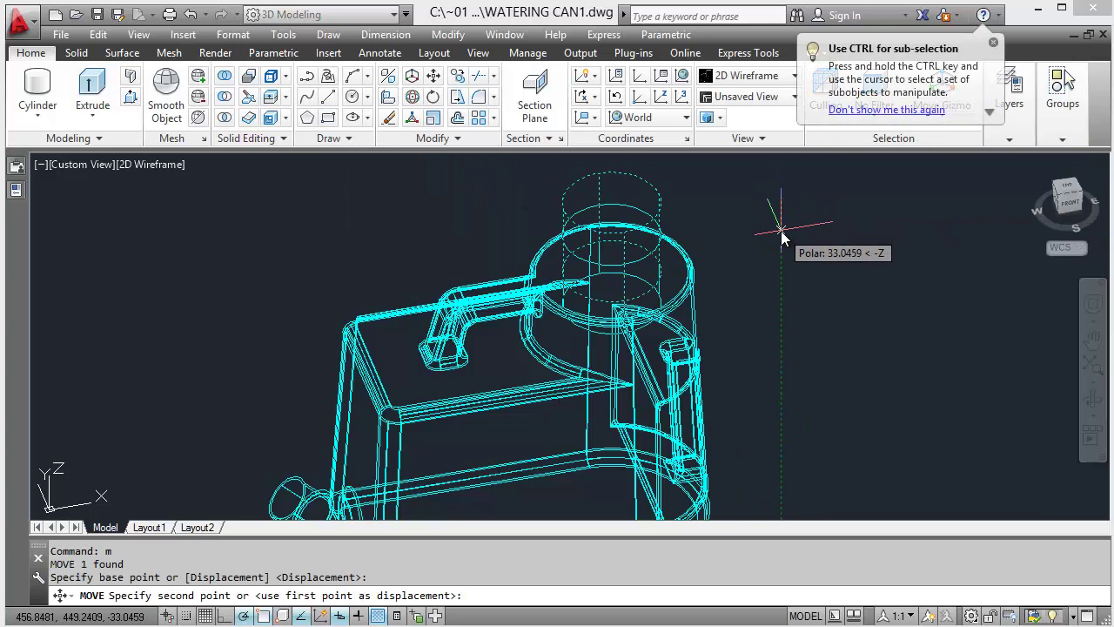
text(10)
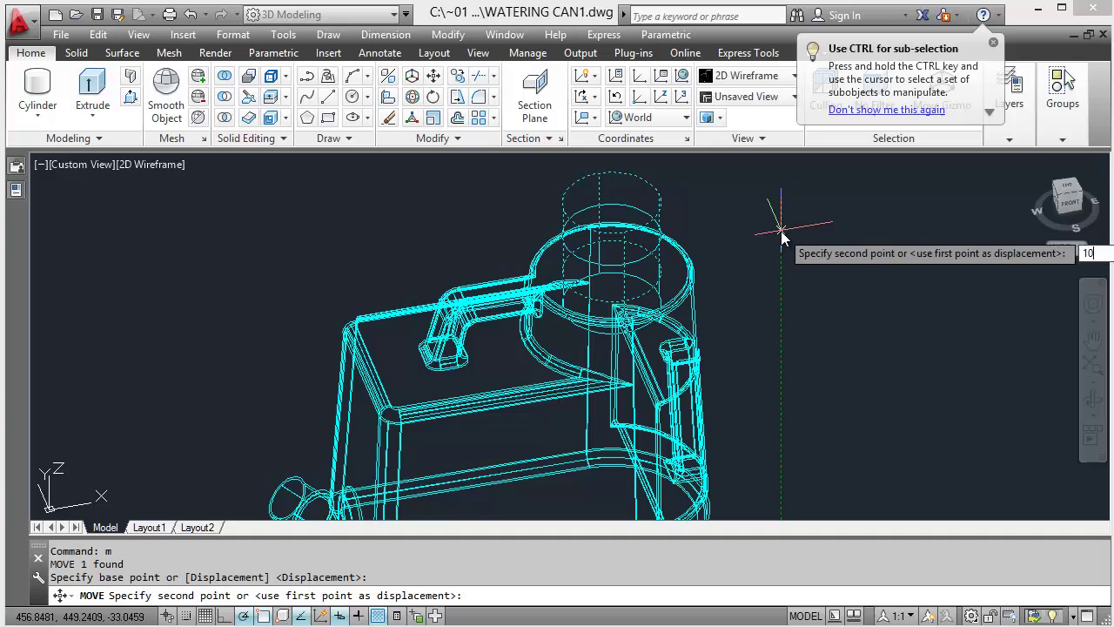
key(Return)
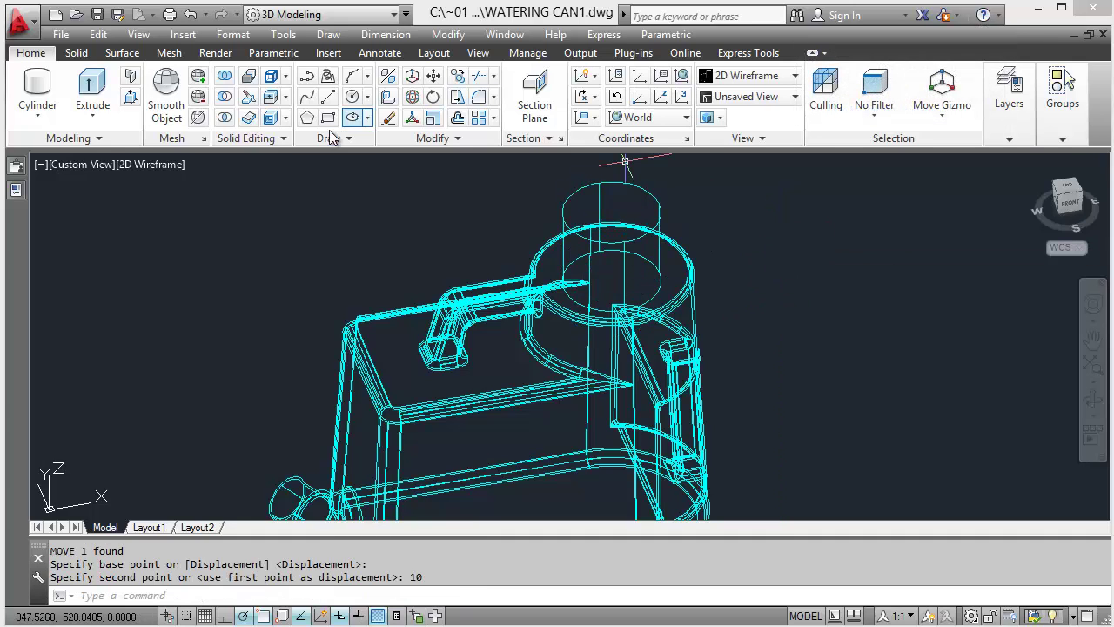
Step: Subtract the cylinder from the watering can body, opening the neck
click(224, 97)
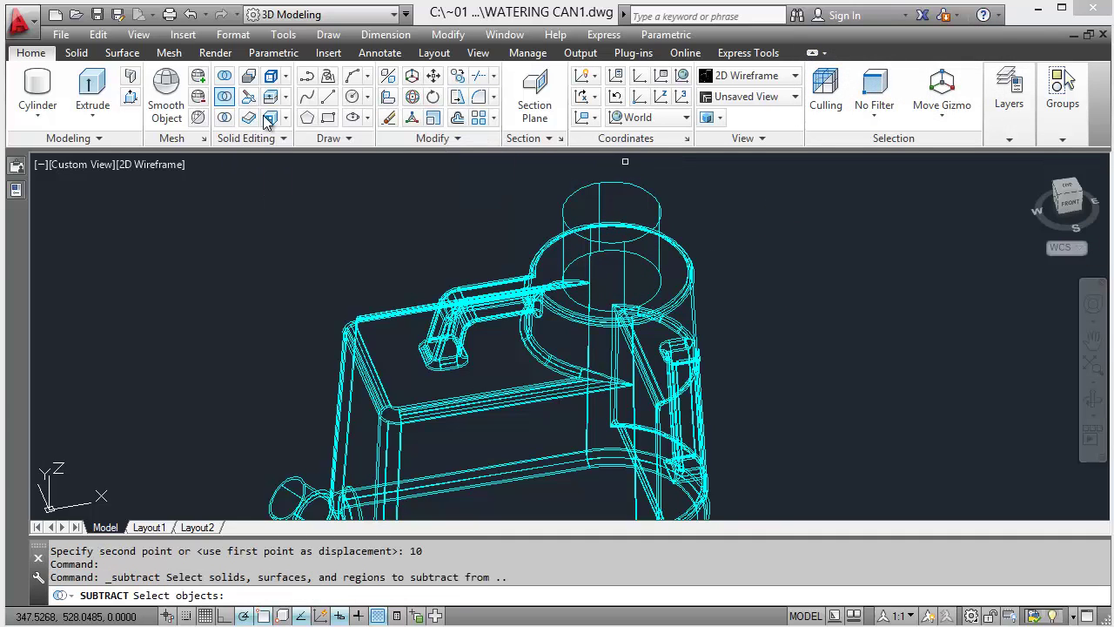
click(363, 335)
key(Return)
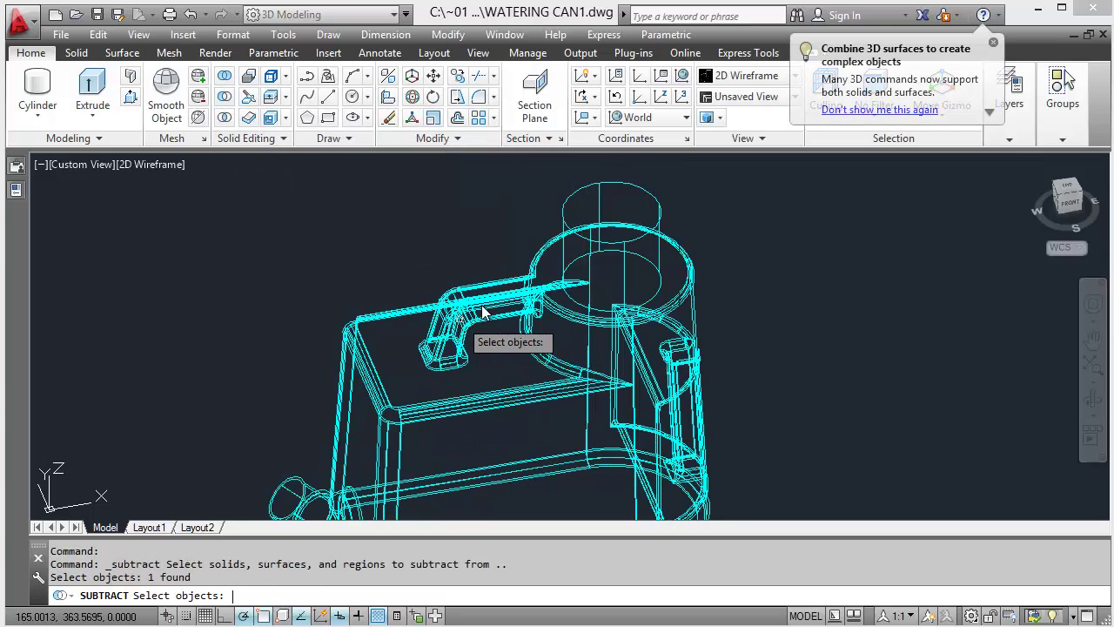
click(567, 204)
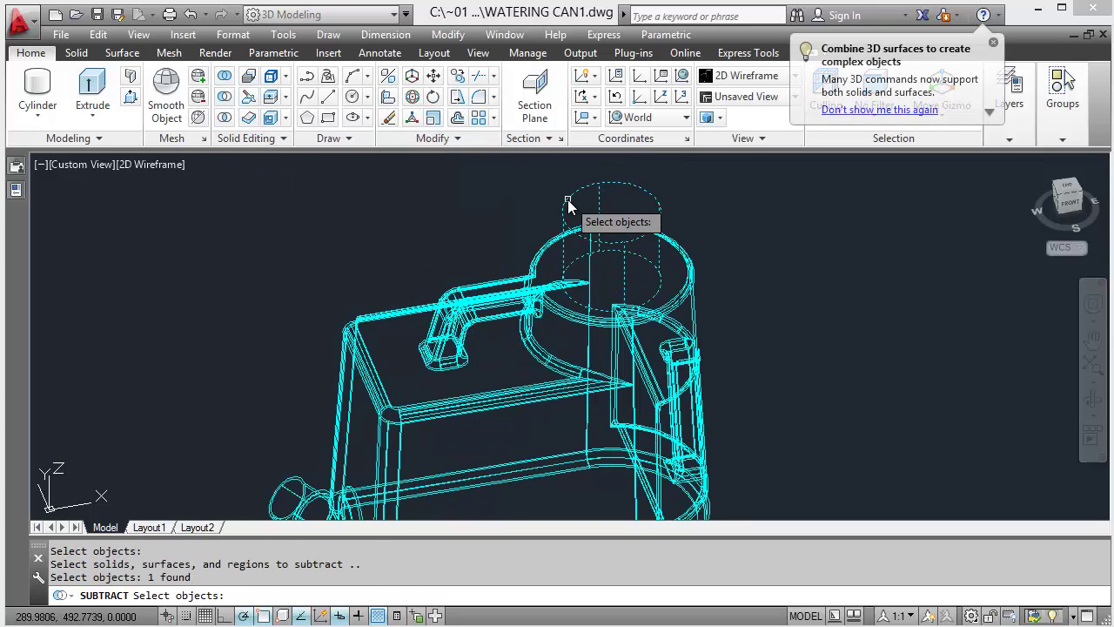
key(Return)
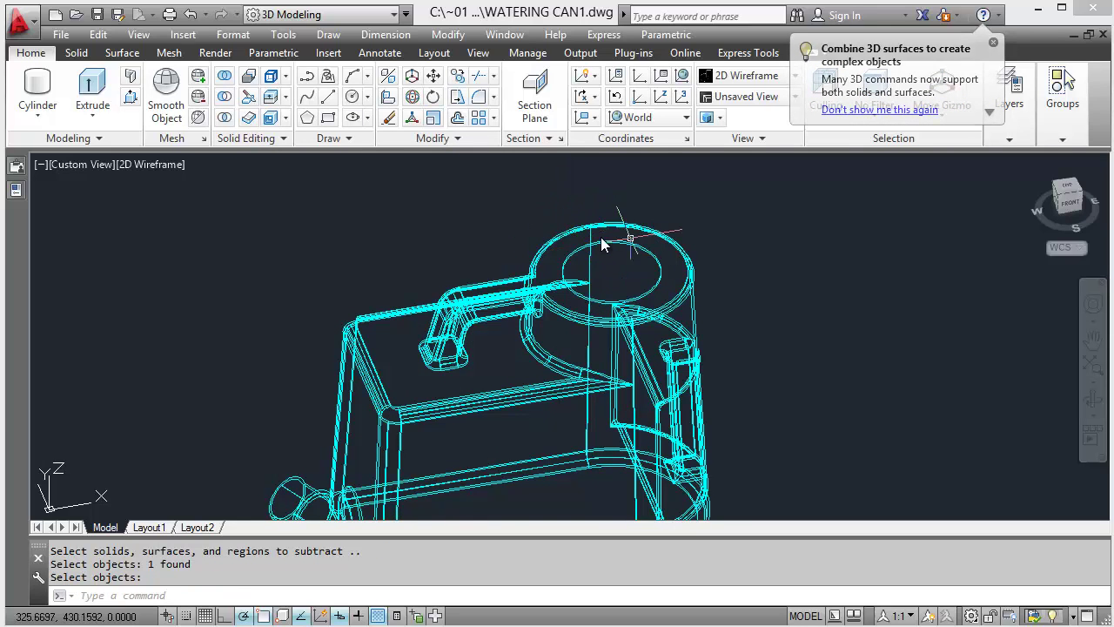
click(775, 76)
click(734, 240)
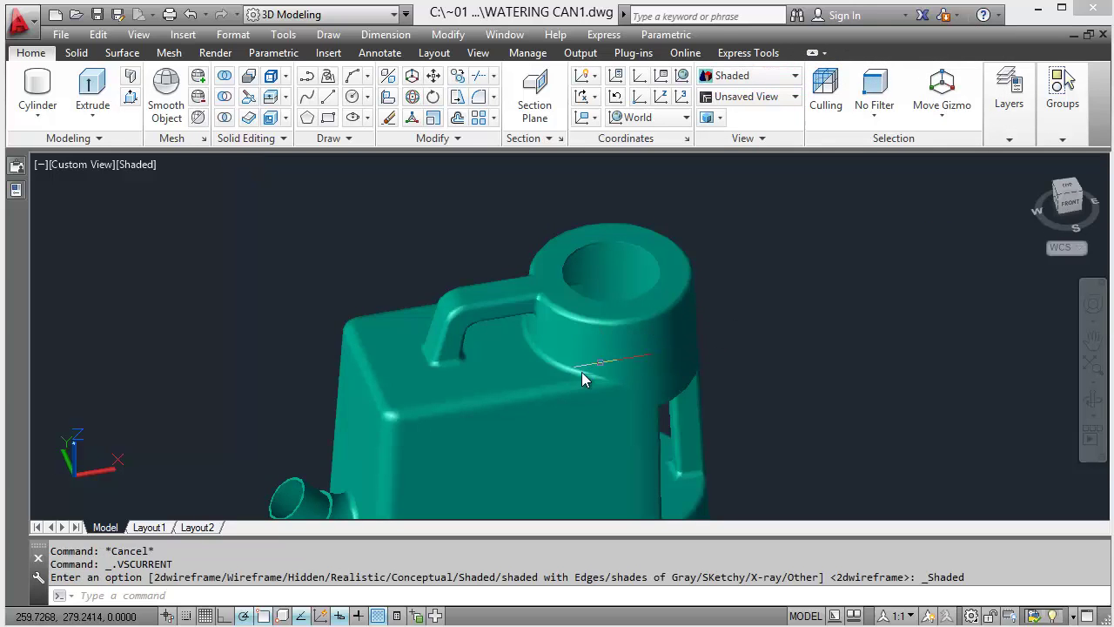
mouse_move(584, 378)
shift+middle_down()
mouse_move(505, 397)
mouse_move(368, 380)
mouse_move(391, 440)
mouse_move(694, 247)
mouse_move(662, 343)
mouse_move(586, 376)
mouse_move(562, 319)
mouse_move(540, 365)
mouse_move(589, 376)
mouse_move(276, 351)
mouse_move(597, 377)
mouse_move(453, 391)
mouse_move(482, 378)
mouse_move(740, 384)
shift+middle_up()
drag(801, 377, 788, 409)
key(Escape)
click(731, 77)
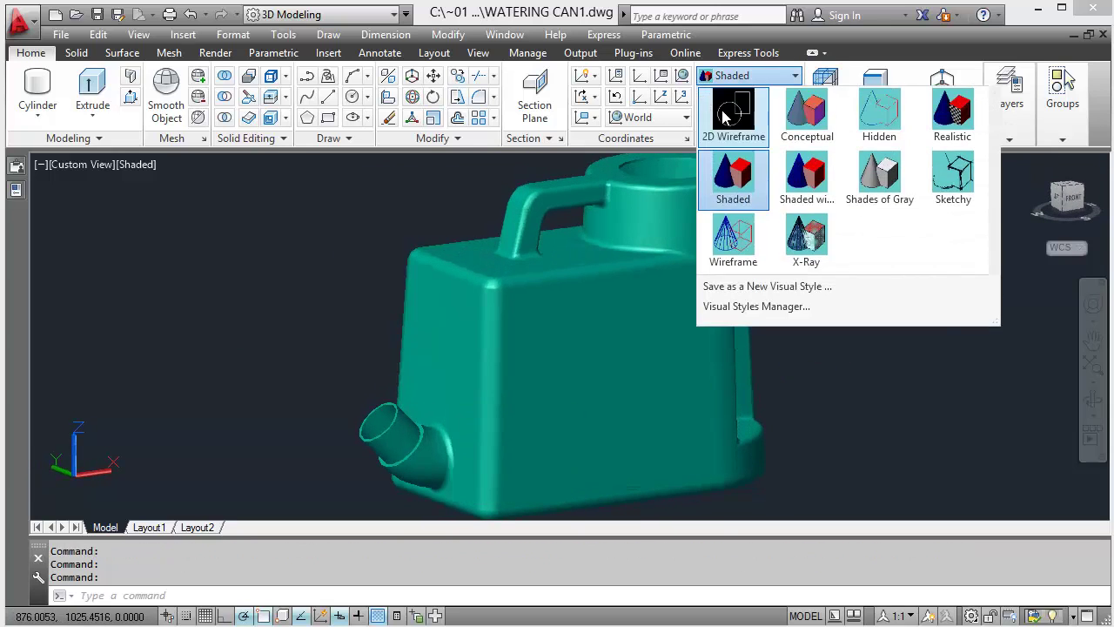
click(732, 103)
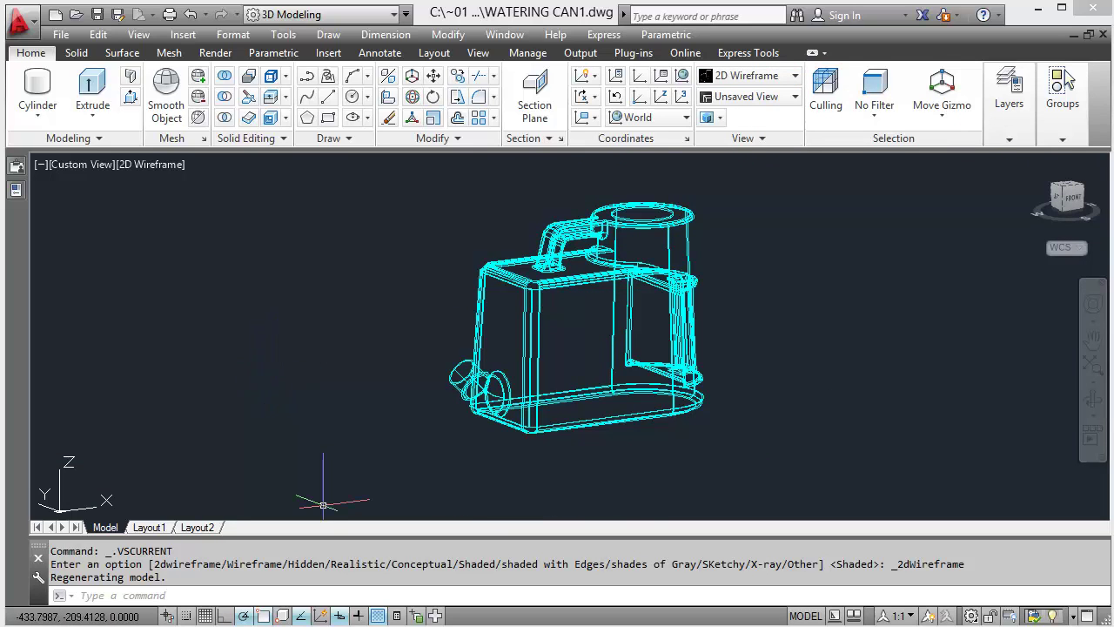
key(alt+Tab)
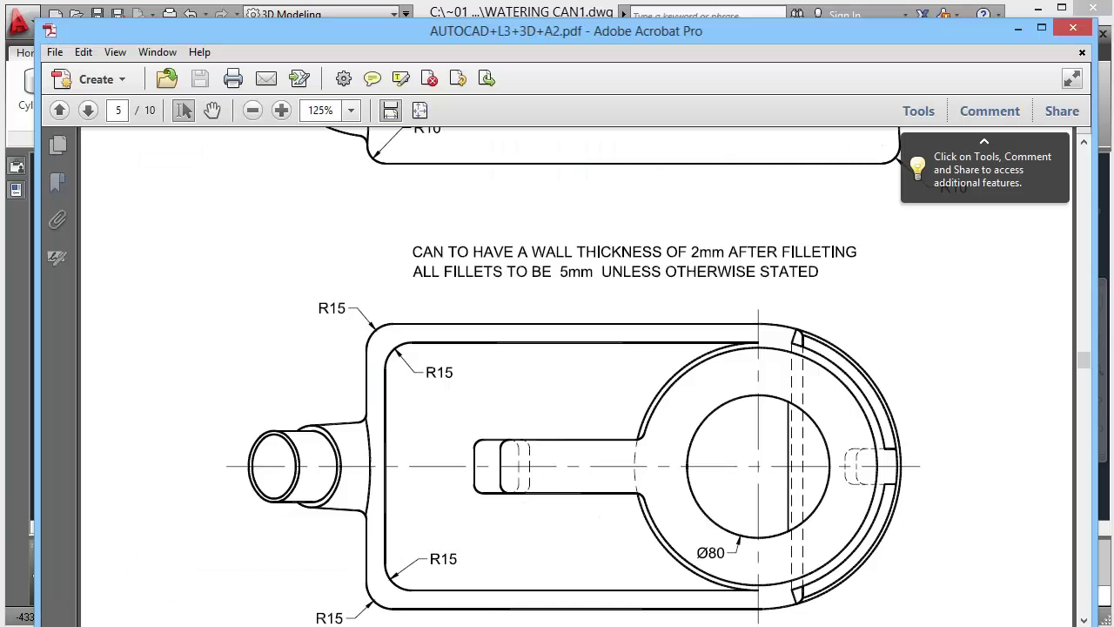
scroll(582, 474, down, 15)
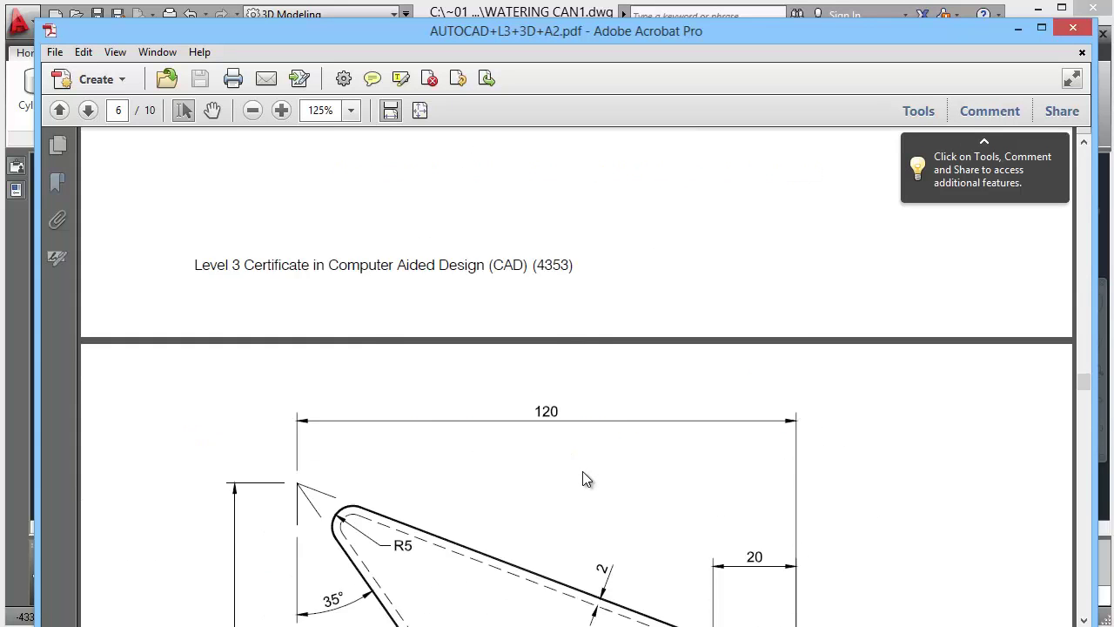
scroll(580, 472, down, 12)
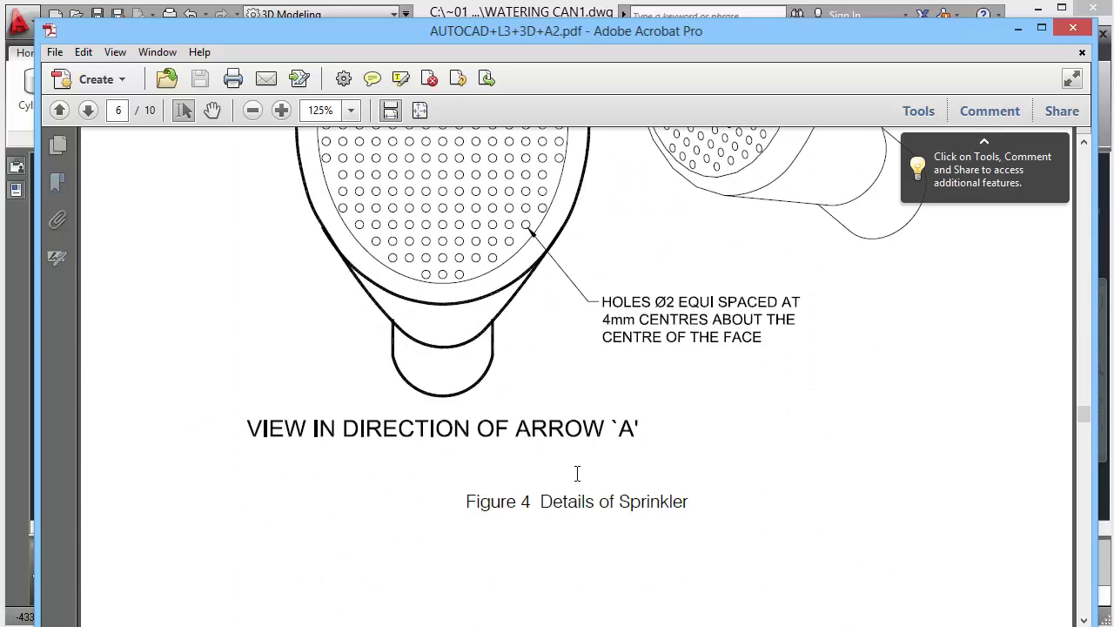
scroll(578, 478, down, 3)
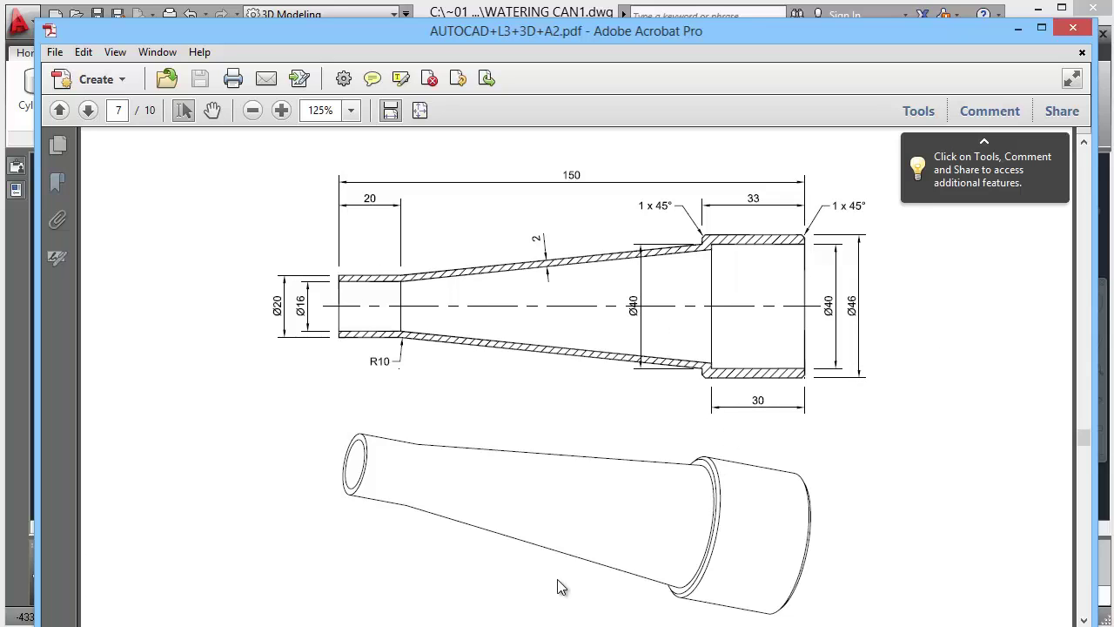
Step: In top view, draw a 150 by 46 rectangle beside the can
key(alt+Tab)
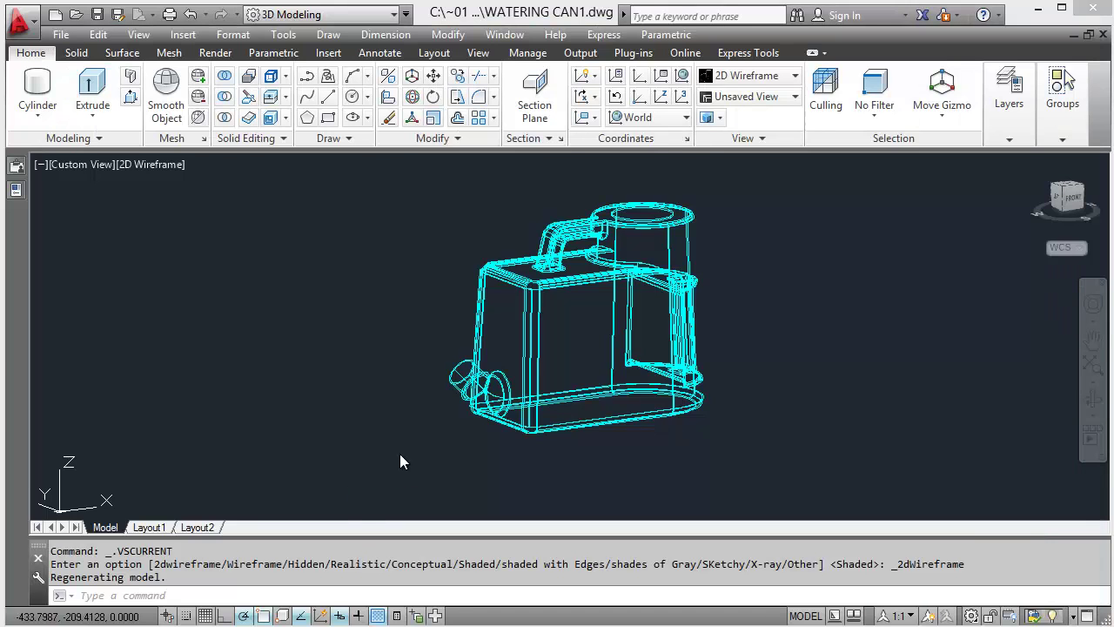
middle_drag(642, 460, 446, 473)
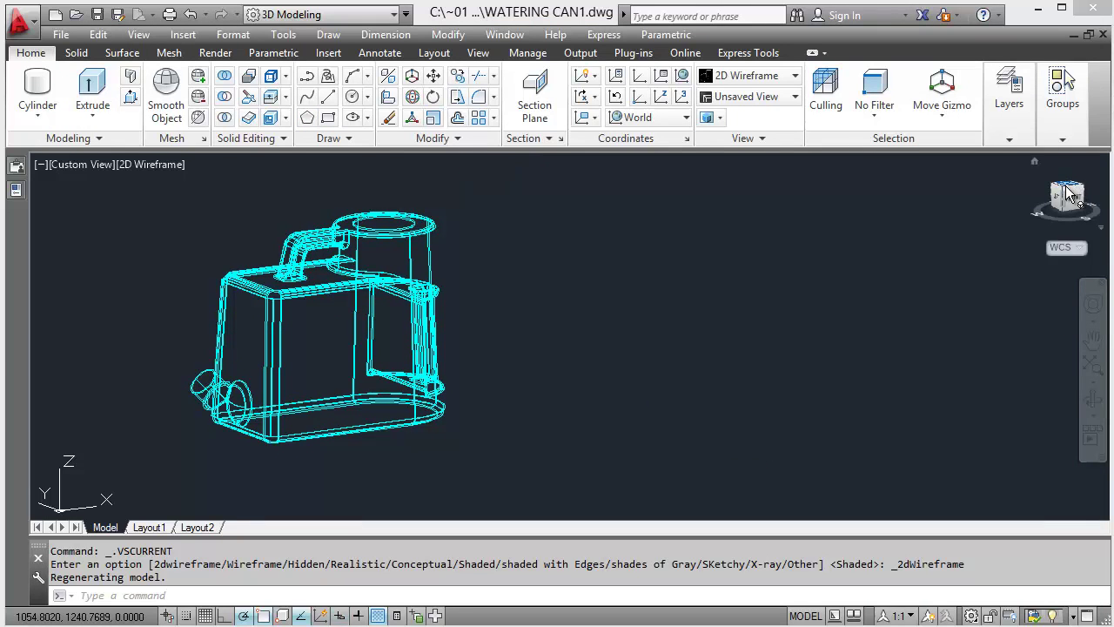
click(1069, 190)
middle_drag(724, 399, 551, 393)
scroll(550, 393, up, 5)
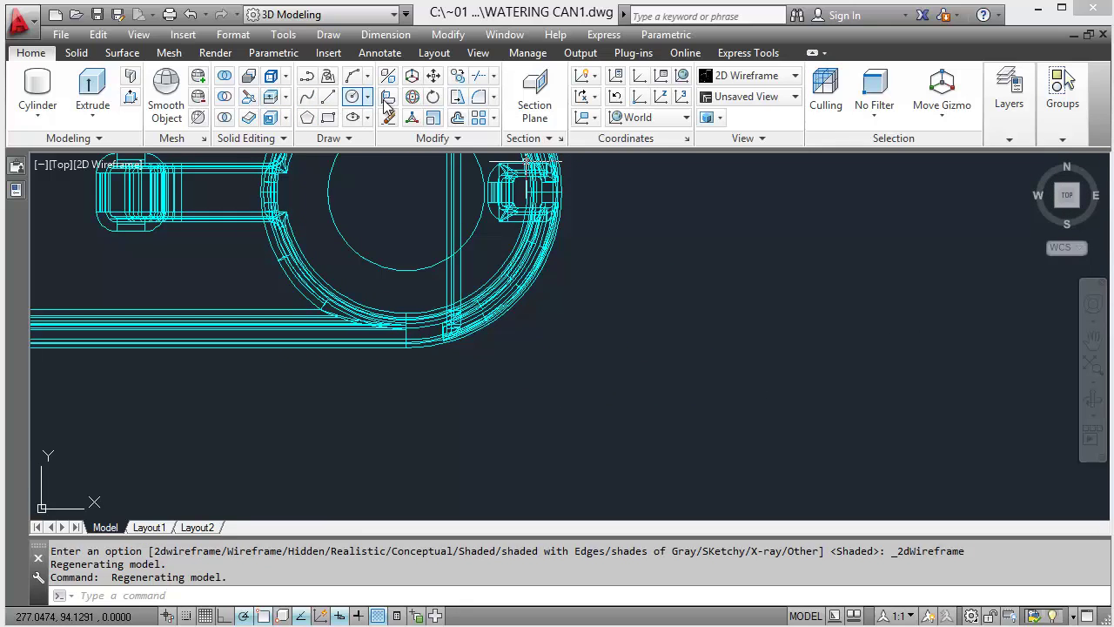
click(328, 120)
click(608, 386)
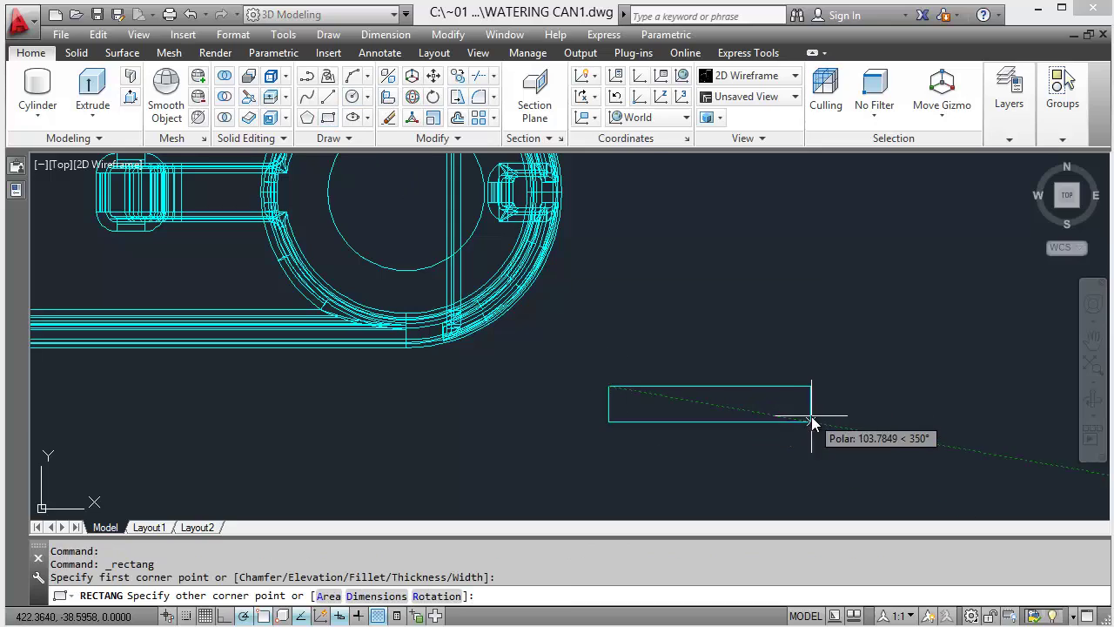
text(150)
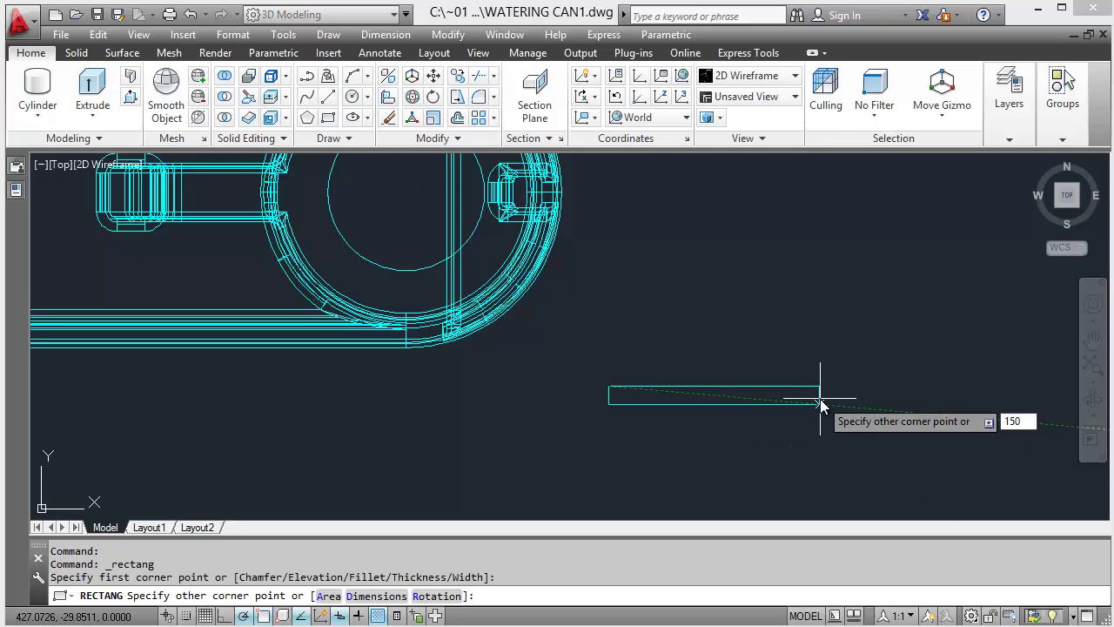
key(Tab)
text(4)
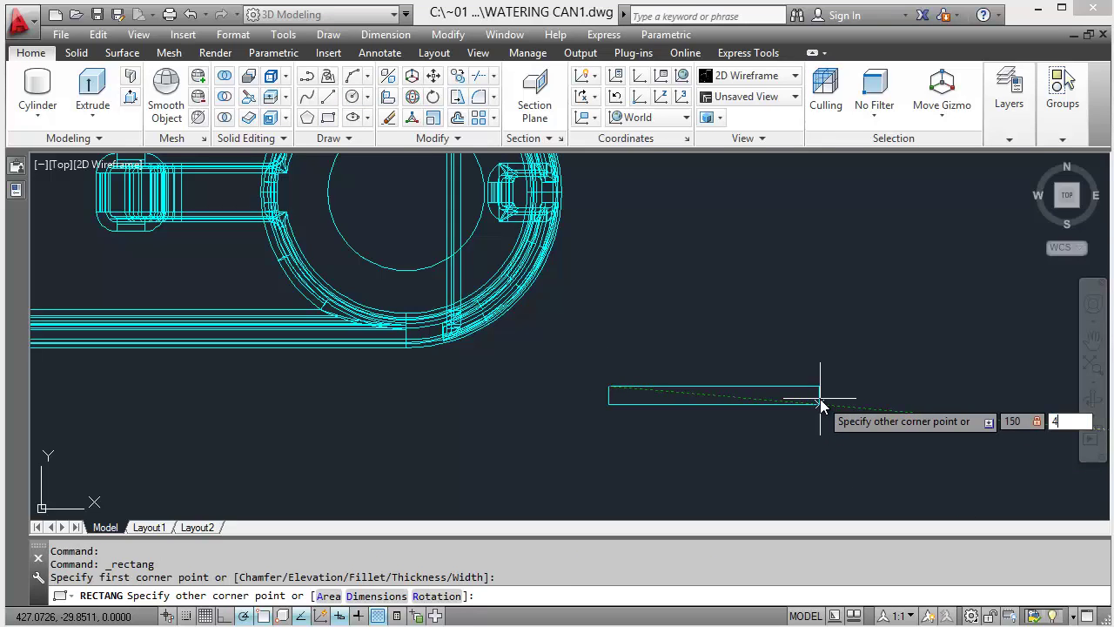
text(6)
key(Return)
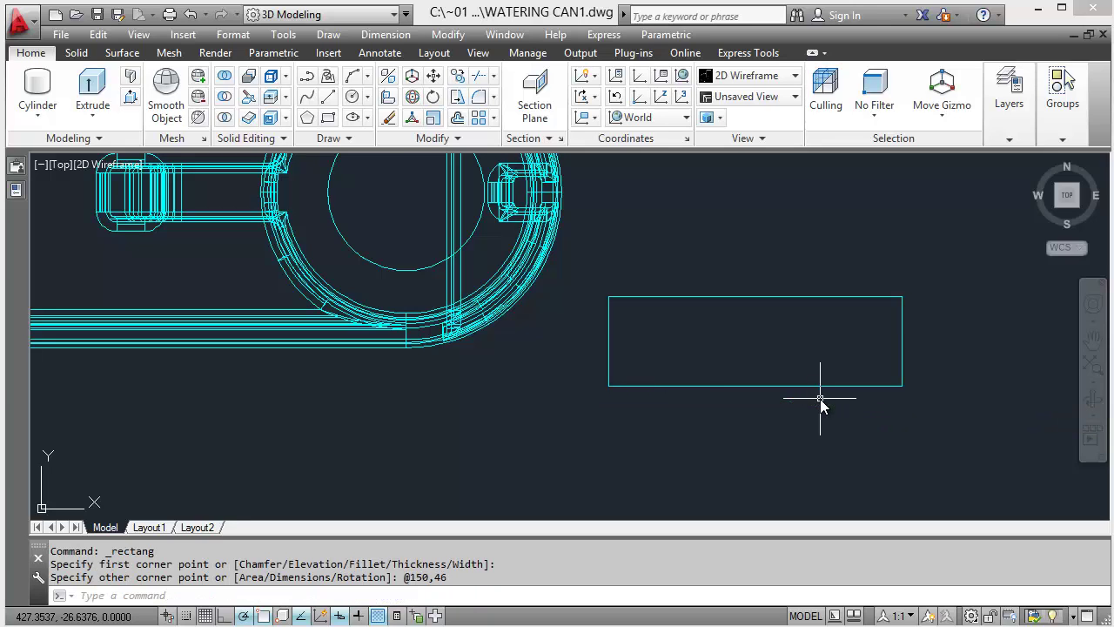
Step: Centre the rectangle in view and switch back to the PDF nozzle drawing
middle_drag(717, 369, 642, 358)
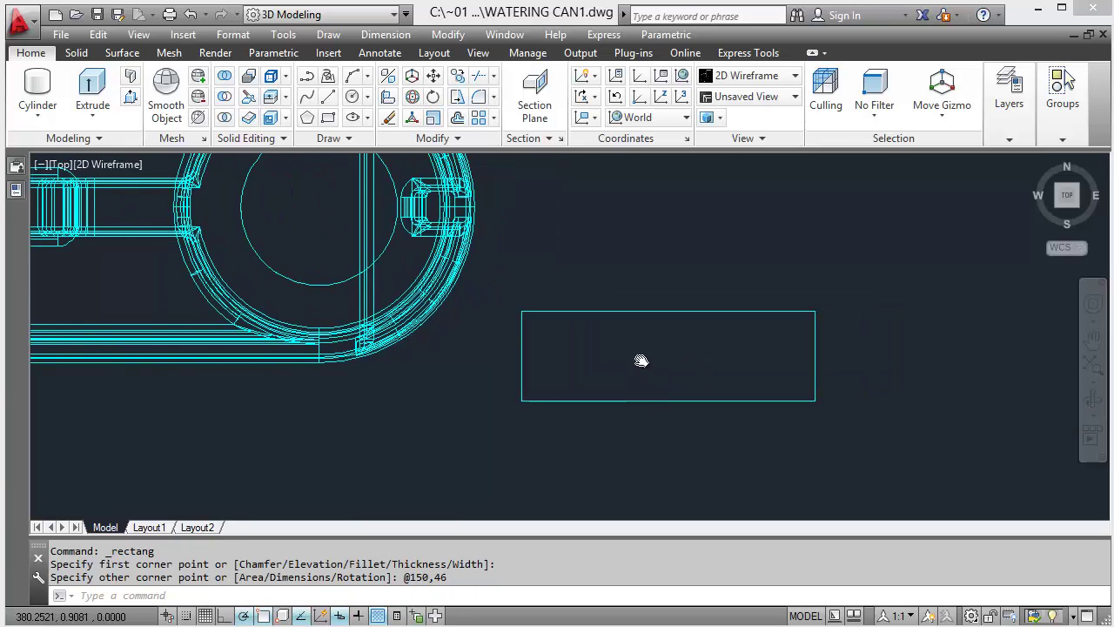
scroll(642, 358, up, 2)
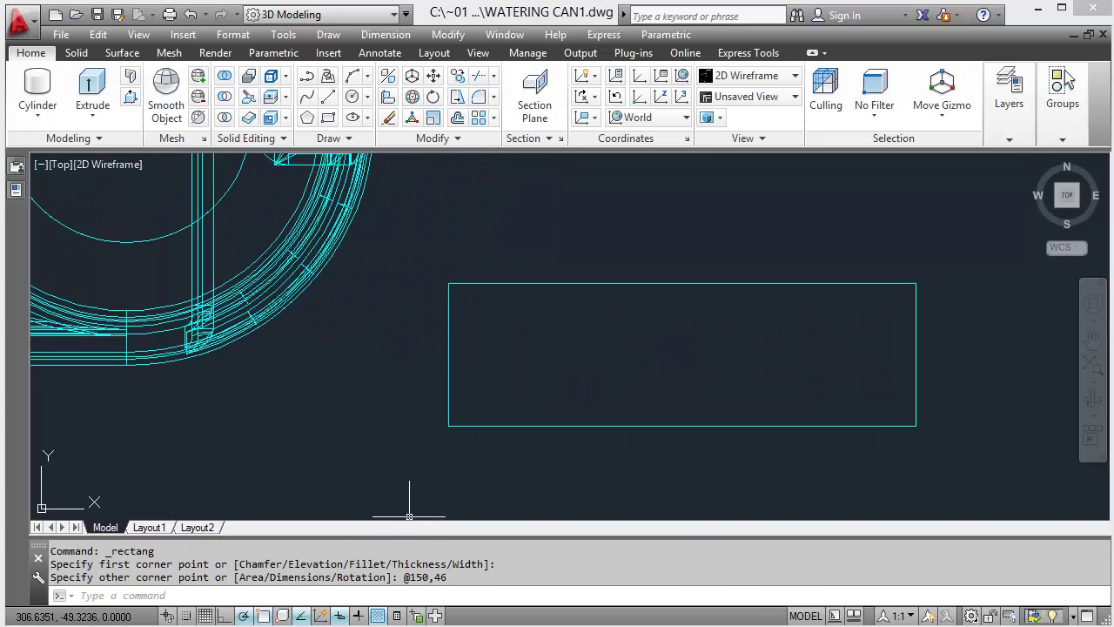
key(alt+Tab)
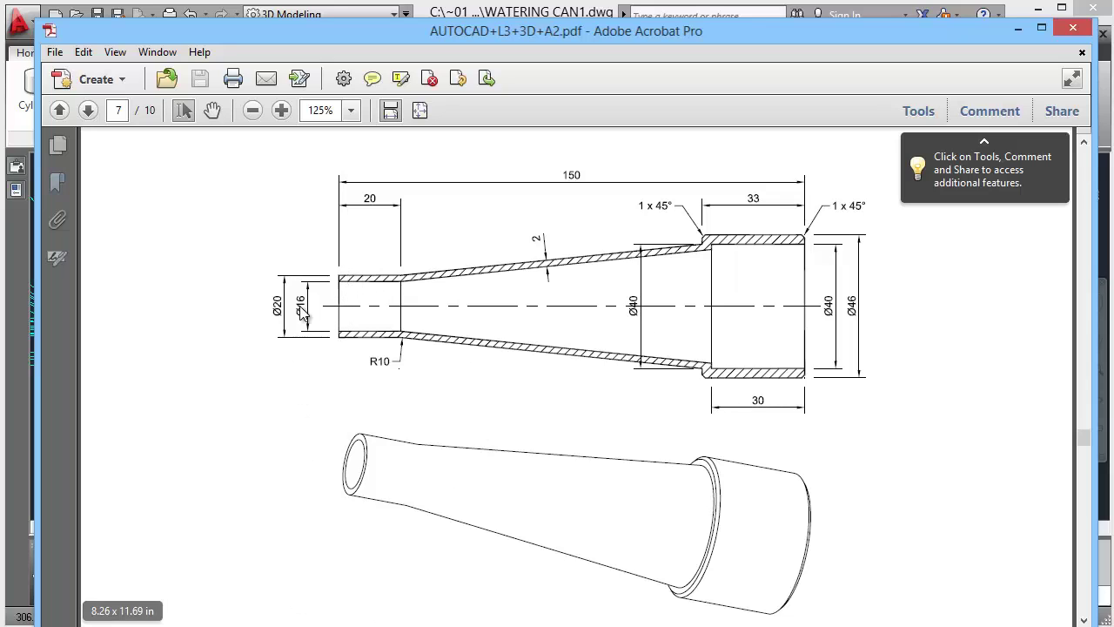
Step: Draw a horizontal centre line across the rectangle from its left-edge midpoint
key(alt+Tab)
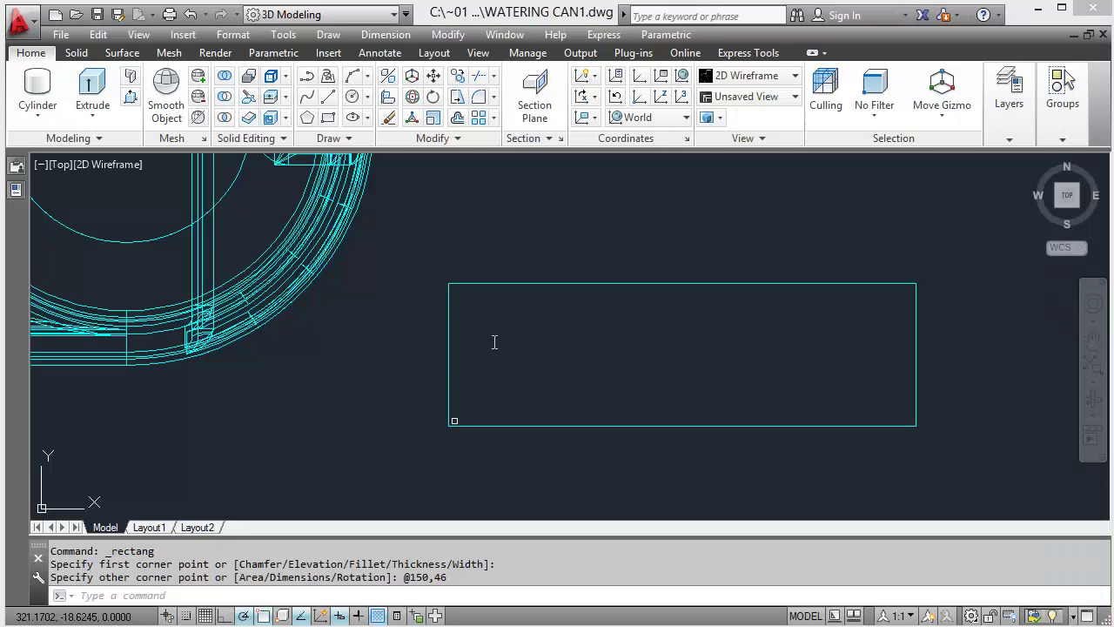
click(328, 97)
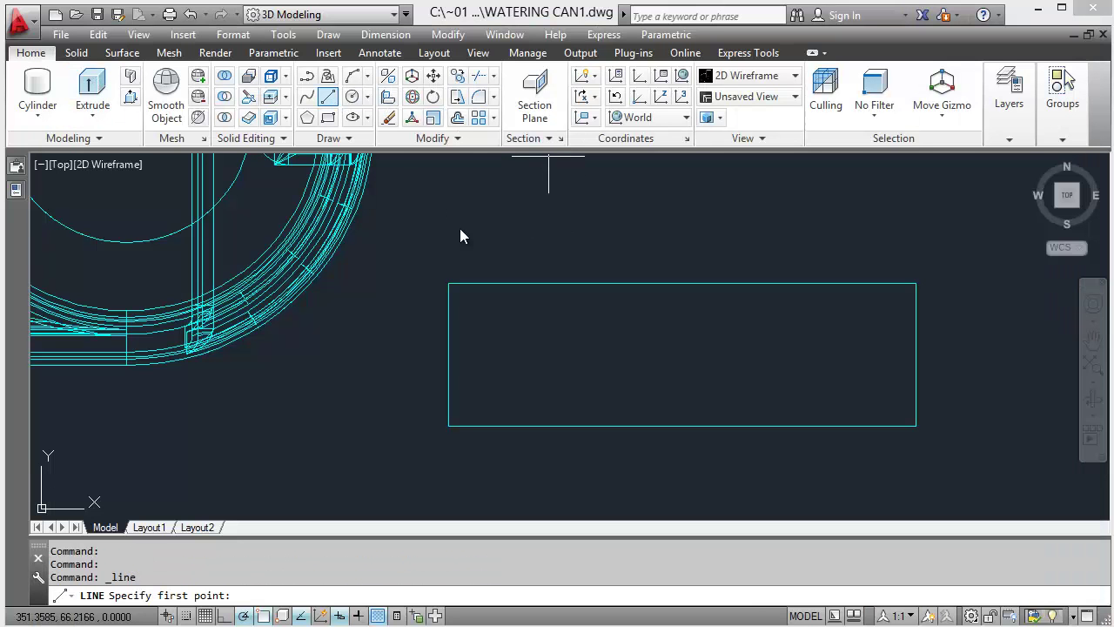
click(448, 354)
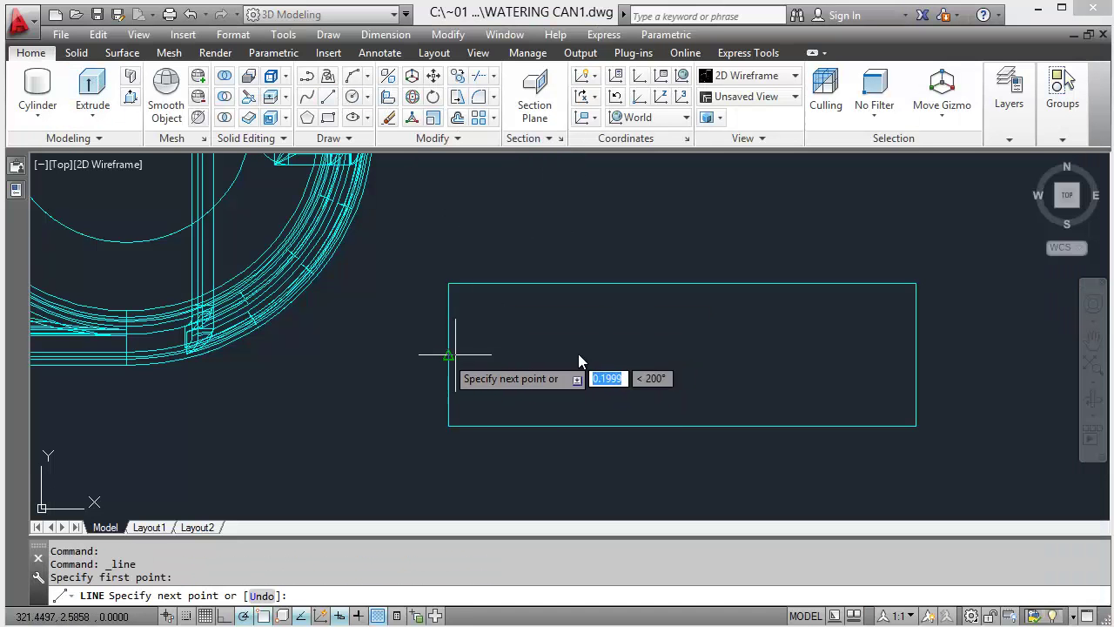
click(983, 354)
key(Escape)
click(522, 354)
Step: Stretch the centre line's left end past the rectangle's left side
click(510, 371)
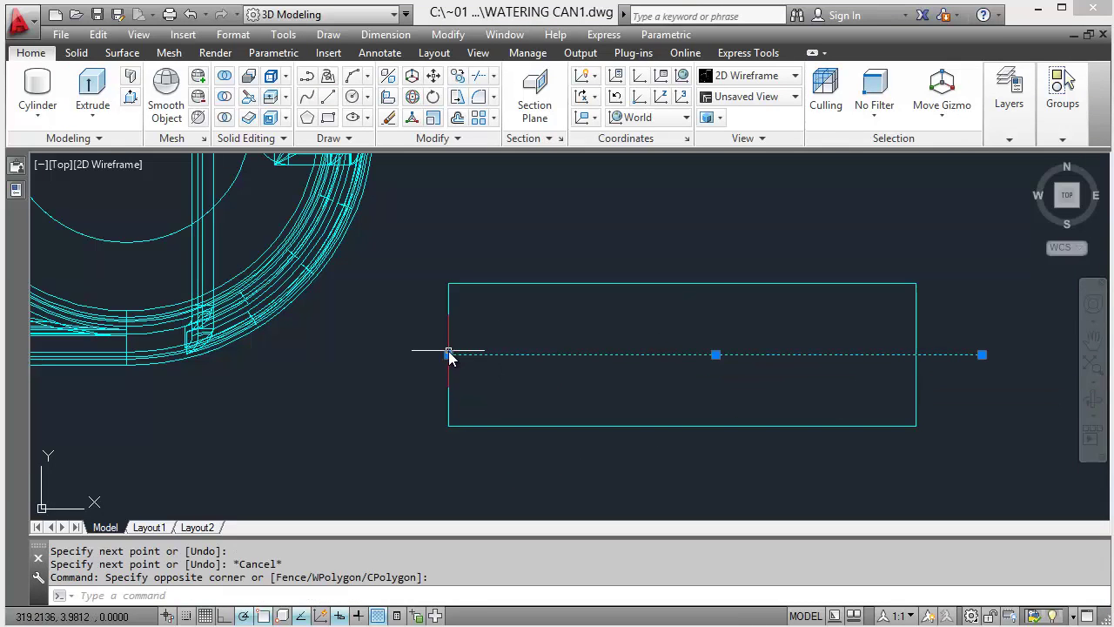
click(448, 355)
key(Escape)
click(462, 355)
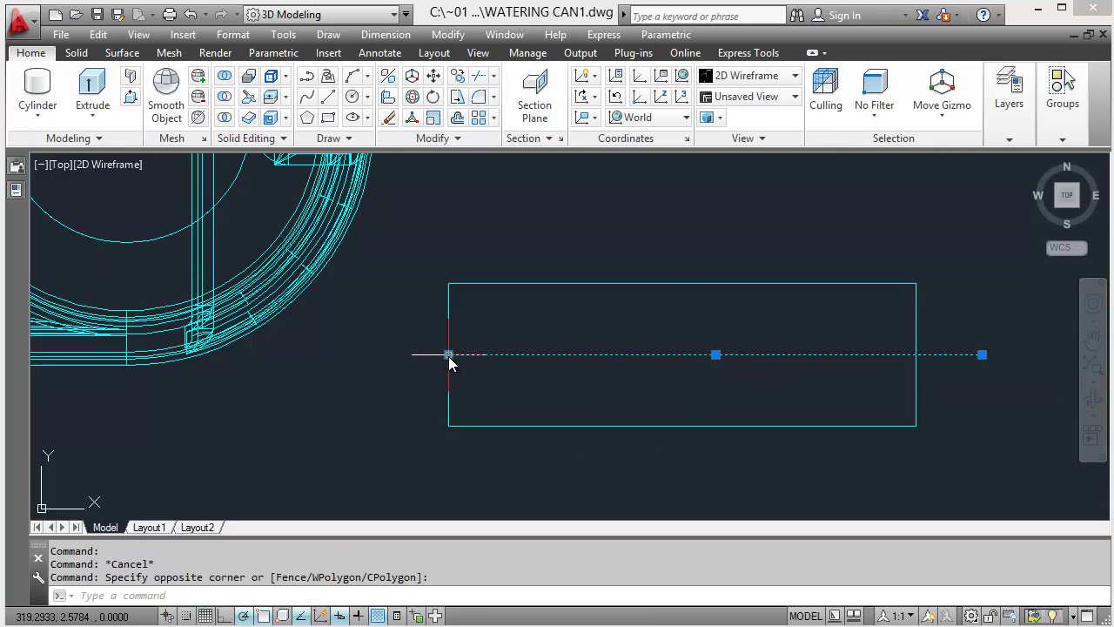
click(449, 355)
click(397, 354)
key(Escape)
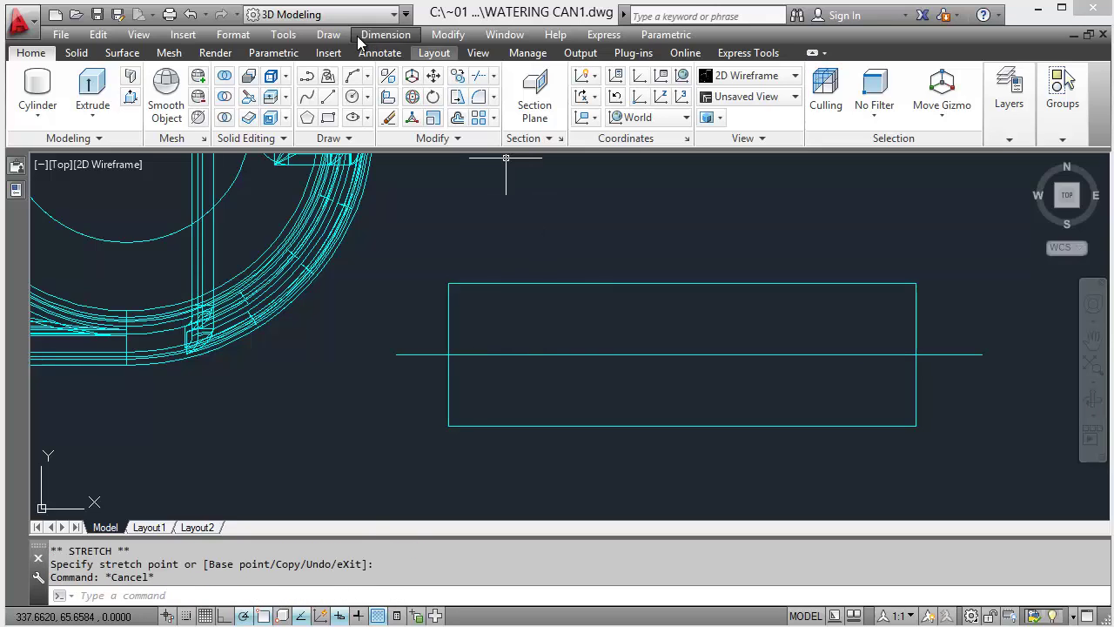
Step: Draw a vertical line down from 20 units along the rectangle's top edge
click(328, 97)
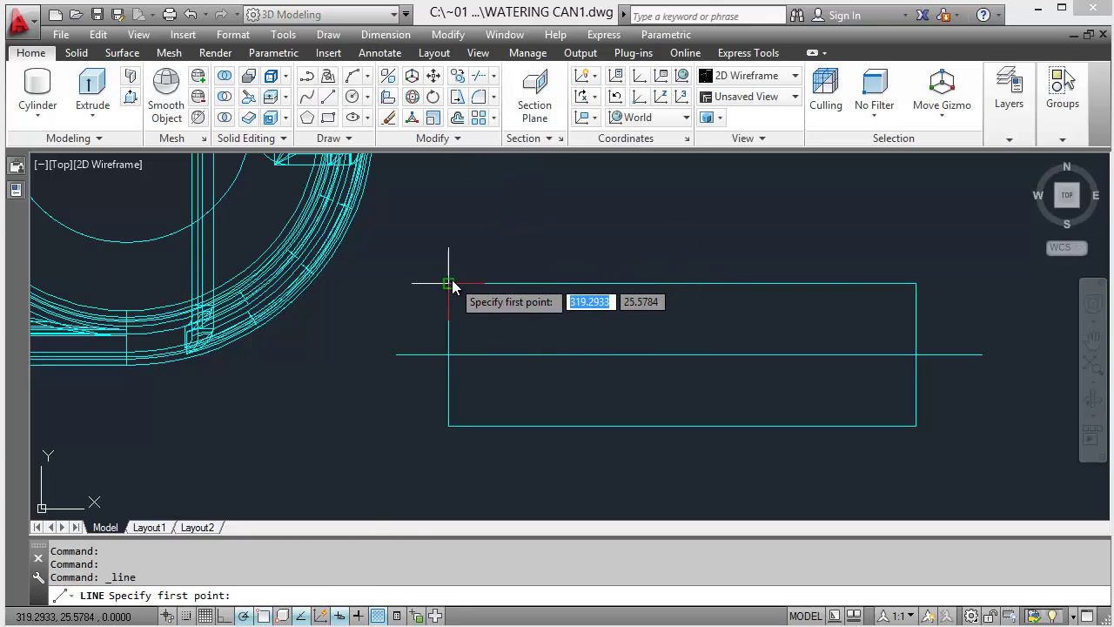
text(20)
key(Return)
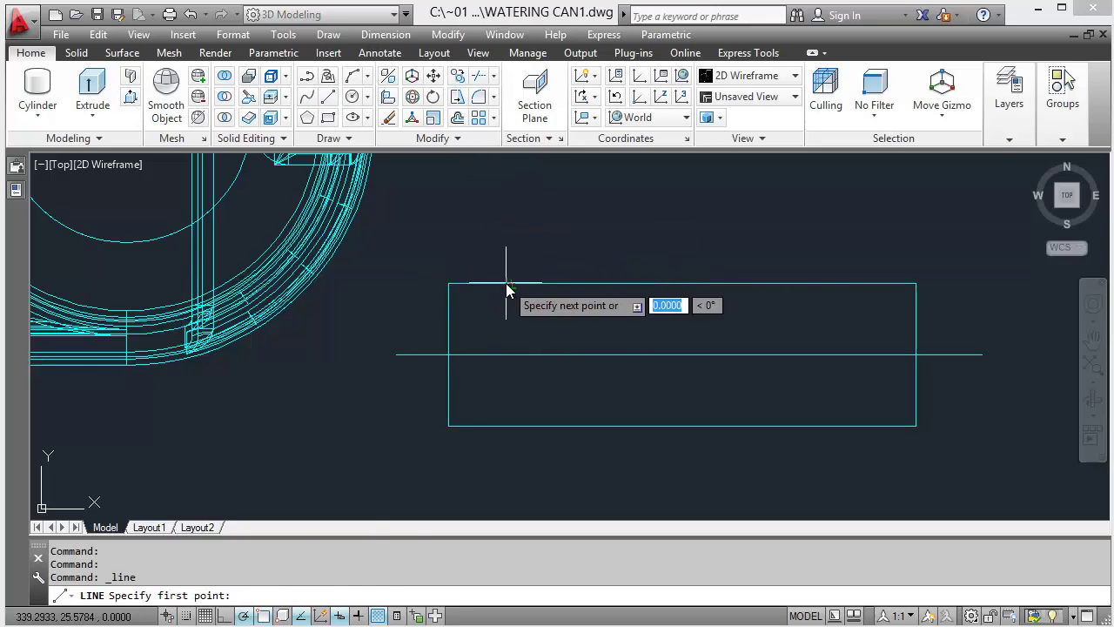
click(511, 406)
key(Escape)
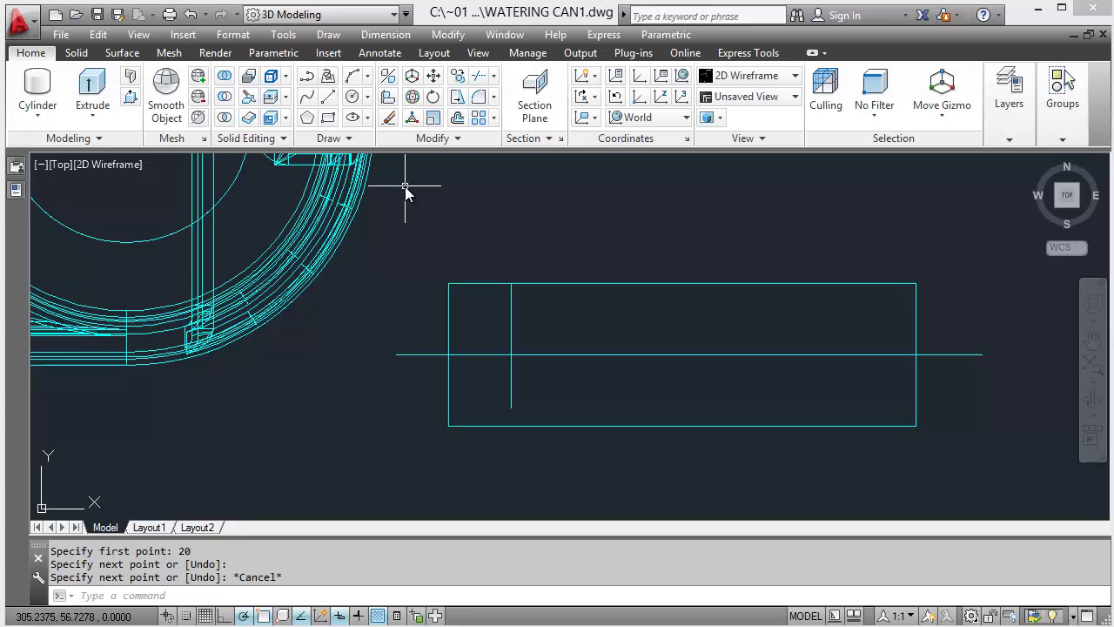
text(o)
key(Return)
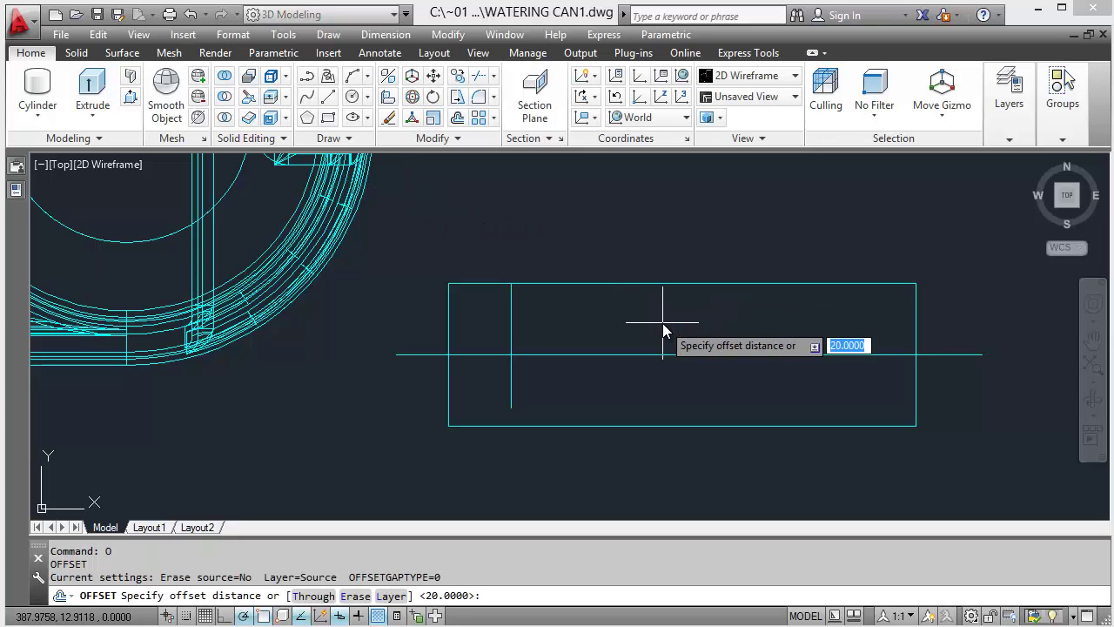
Step: Offset the centre line upward by 8 and by 10
text(8)
key(Return)
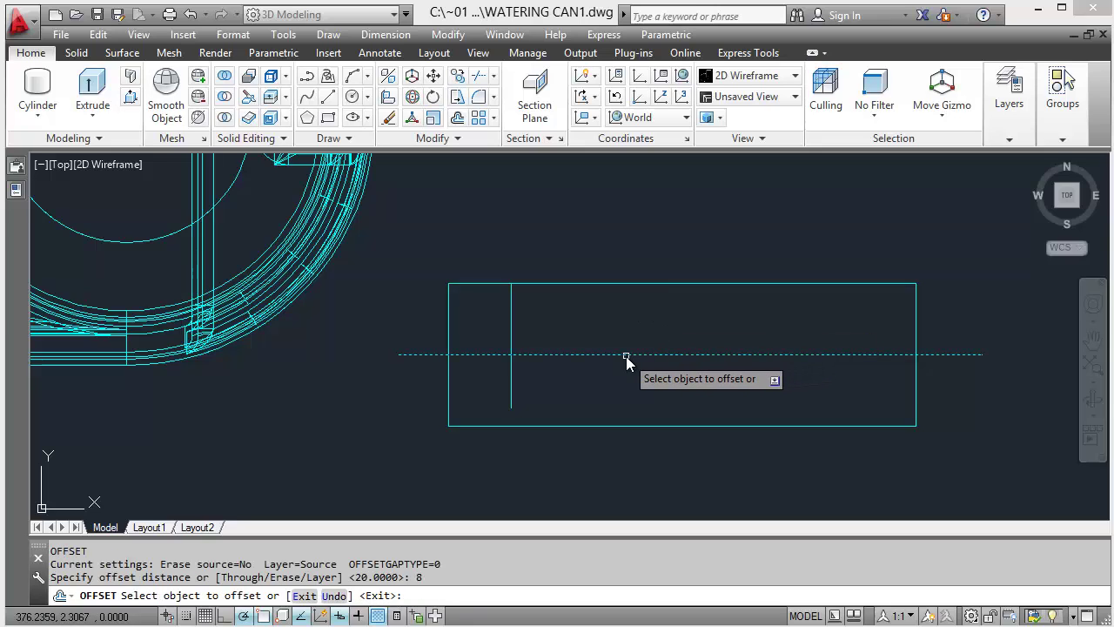
click(626, 353)
click(634, 329)
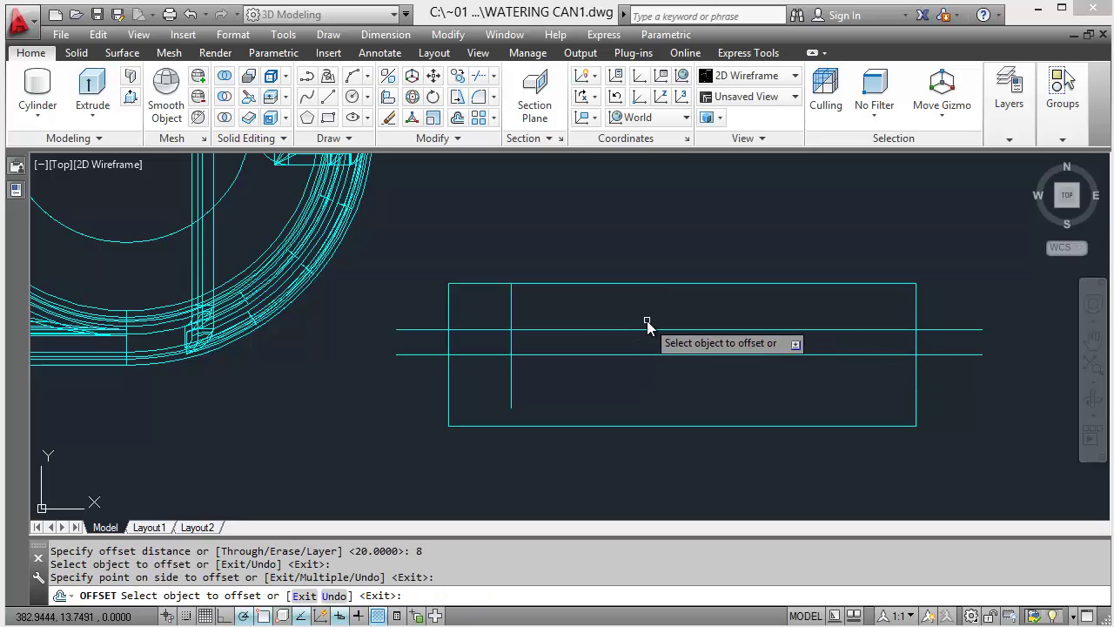
key(Return)
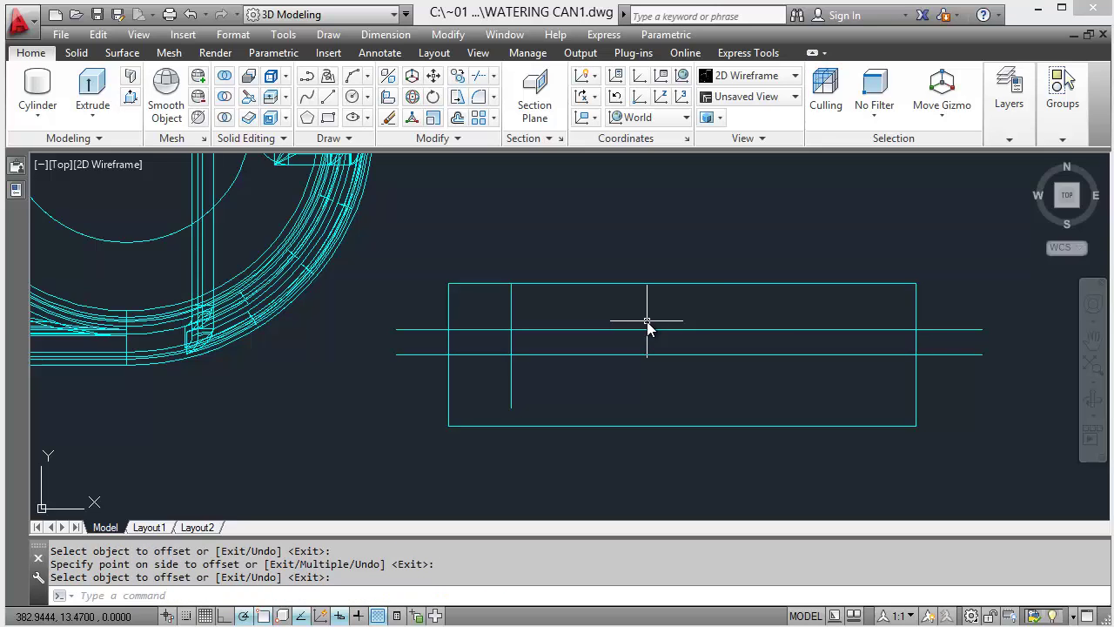
key(Return)
text(10)
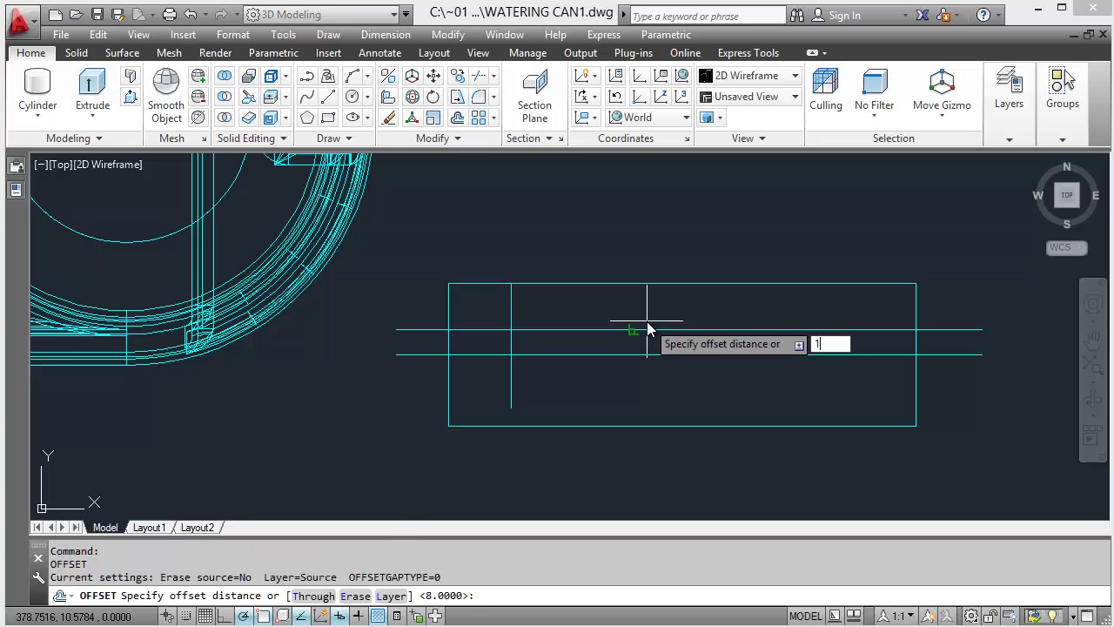
key(Return)
click(642, 330)
click(647, 309)
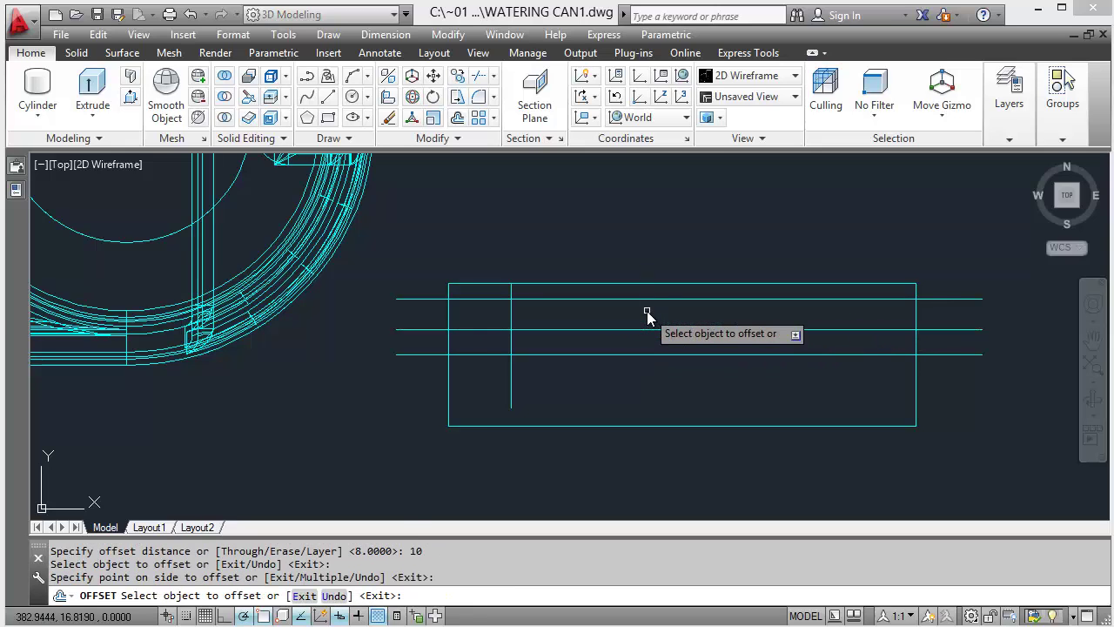
click(632, 353)
click(637, 331)
key(Escape)
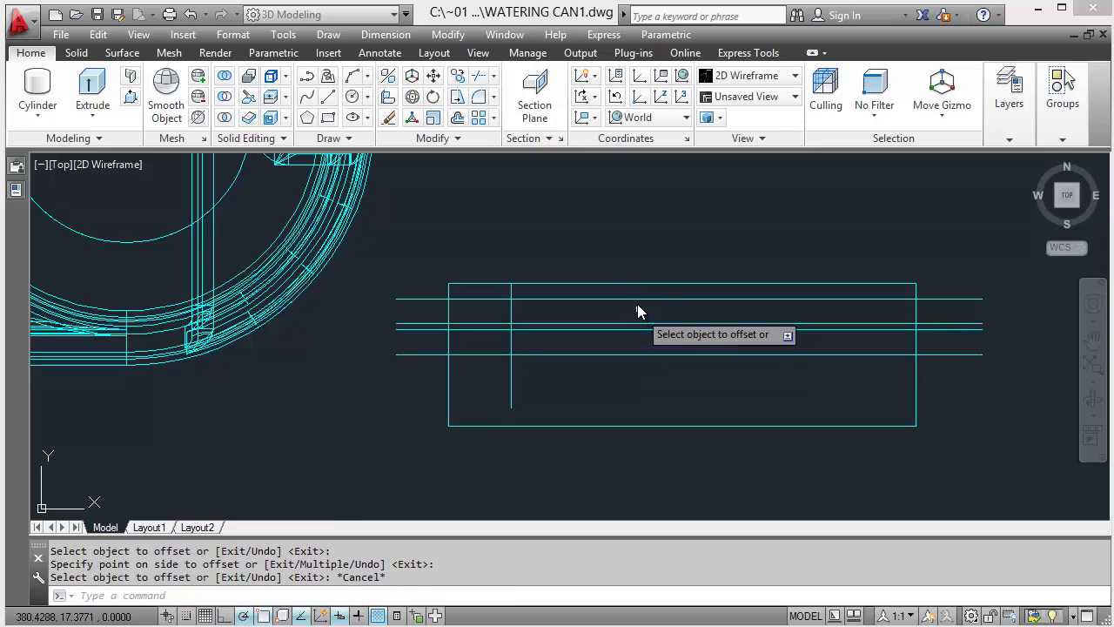
Step: Delete the extra parallel line and trim the lines' left ends to the rectangle
click(637, 308)
click(634, 298)
key(Delete)
scroll(492, 337, up, 2)
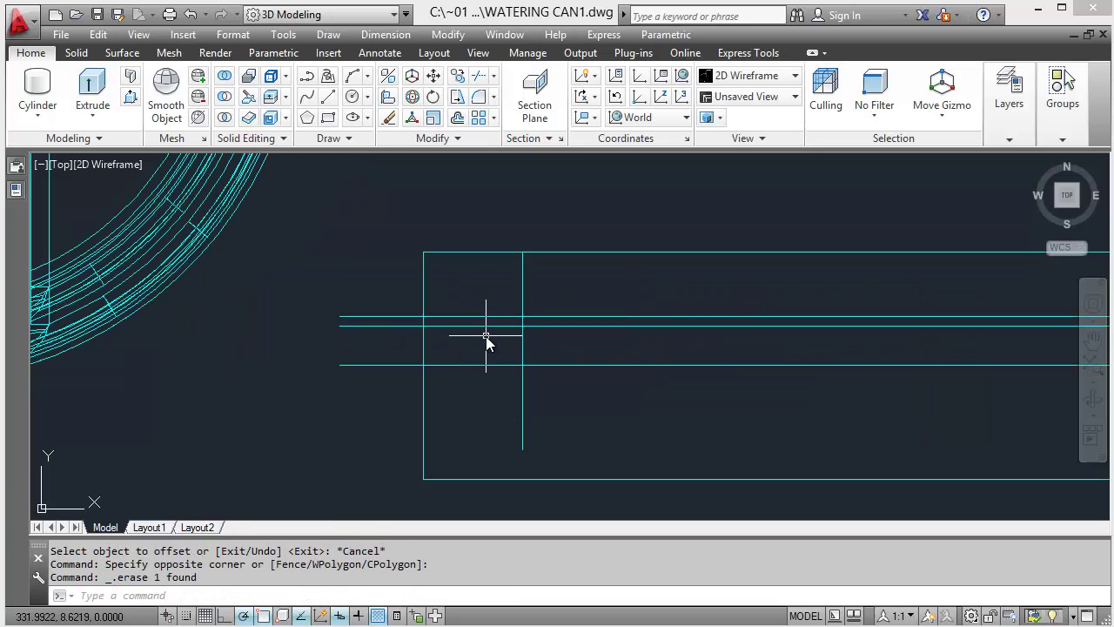
text(tr)
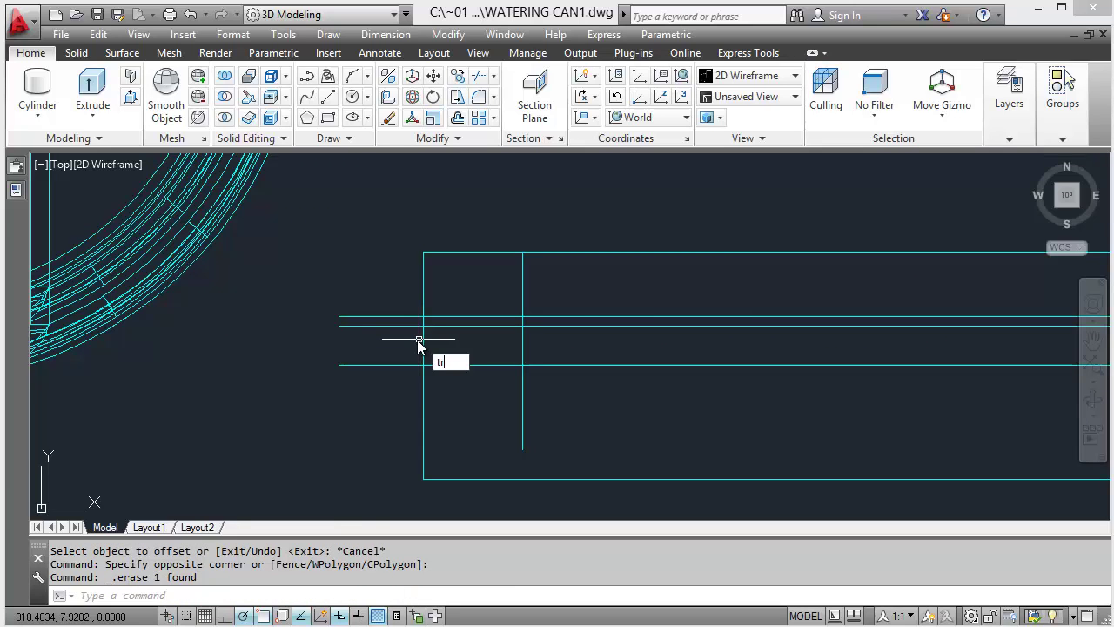
key(Return)
key(Return)
click(391, 342)
click(362, 289)
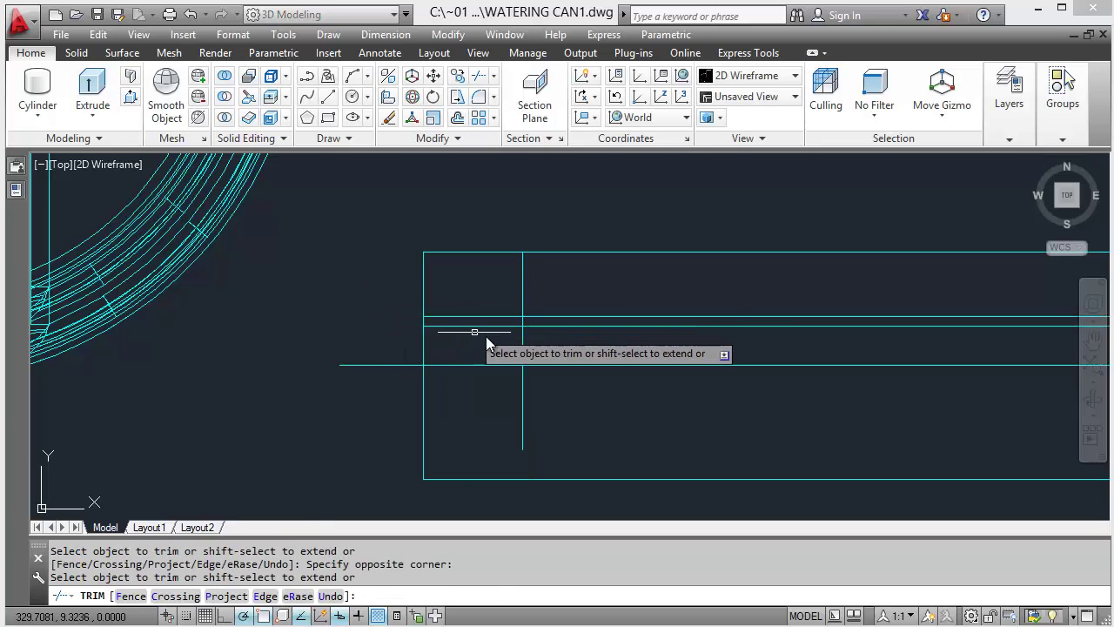
key(Escape)
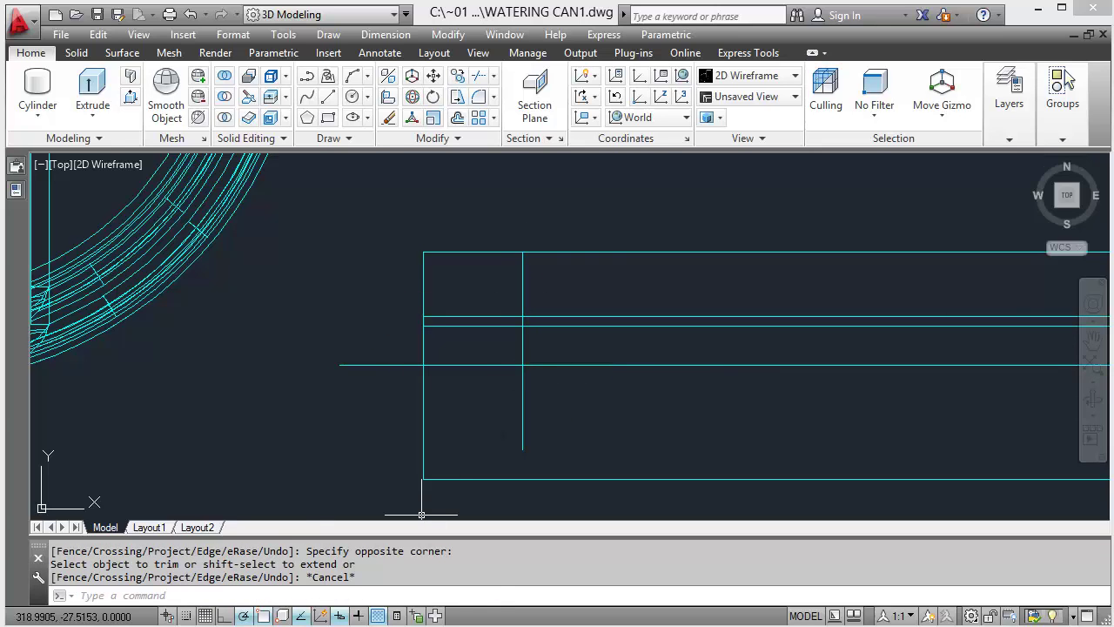
Step: Bring up Acrobat's page 7 nozzle drawing with its 150 length and Ø20, Ø40, Ø46 diameters
key(alt+Tab)
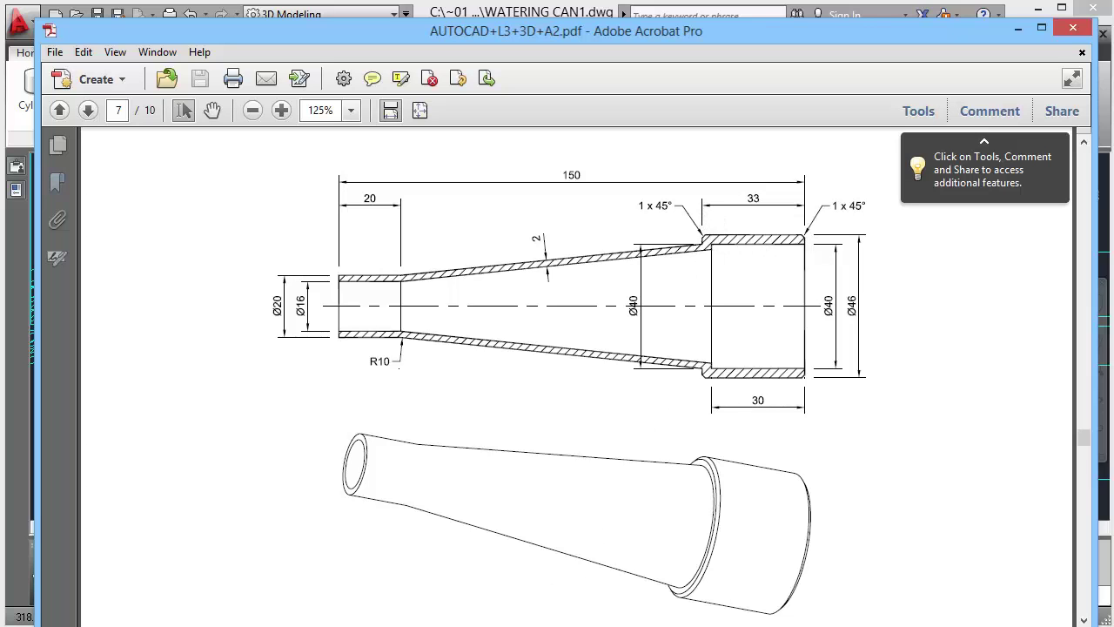
Step: Draw the outer profile from the top-right corner: 33 left, 3 down, tapering to the inner line
key(alt+Tab)
middle_drag(908, 311, 492, 347)
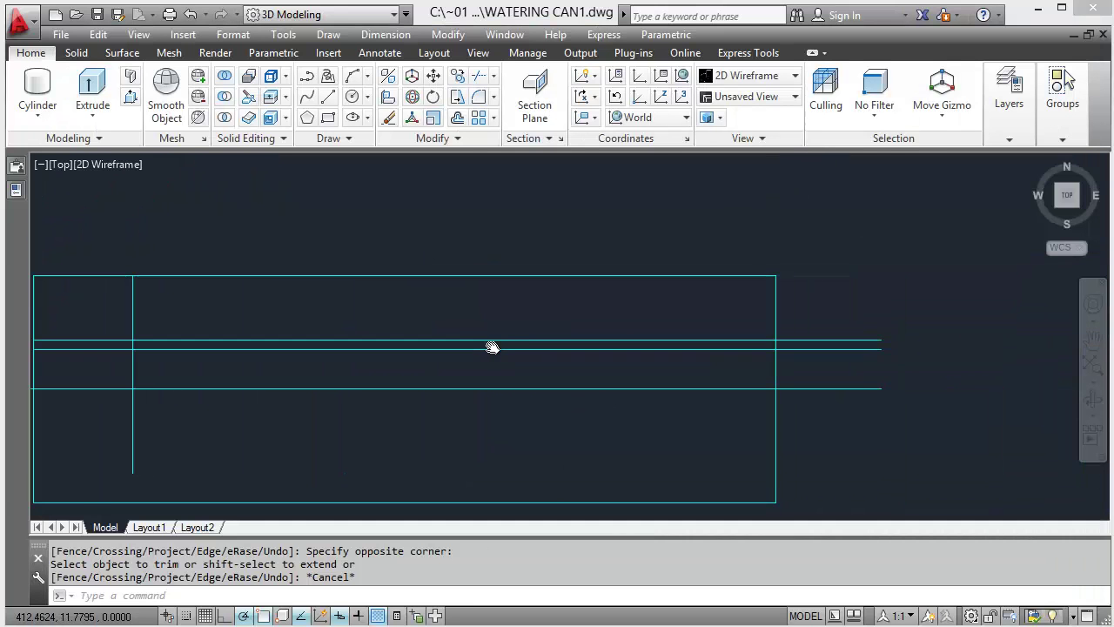
click(328, 97)
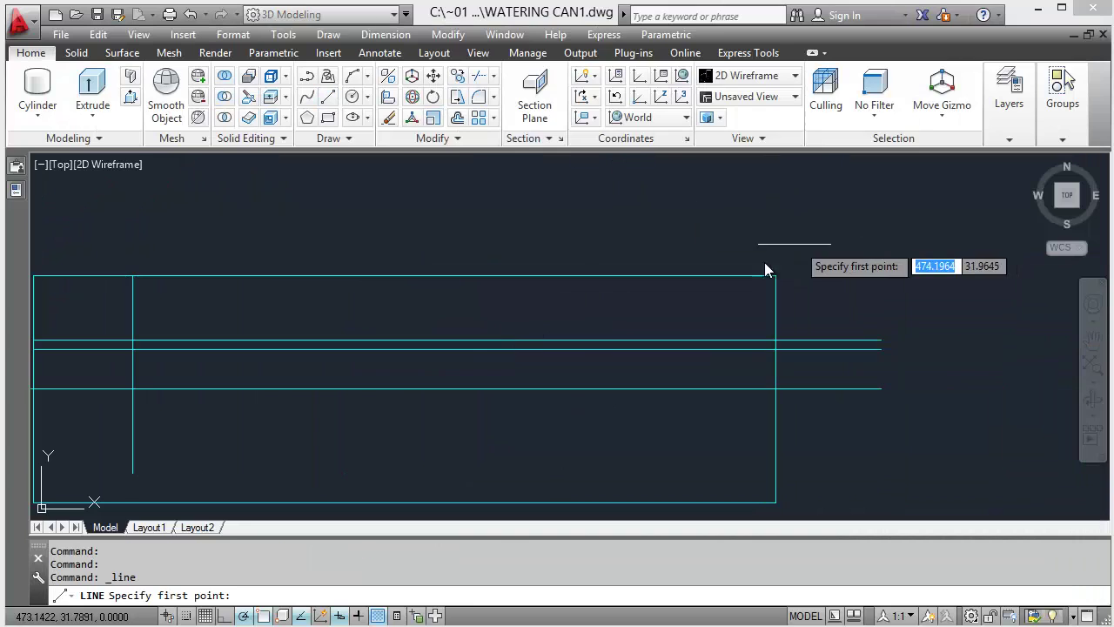
click(776, 275)
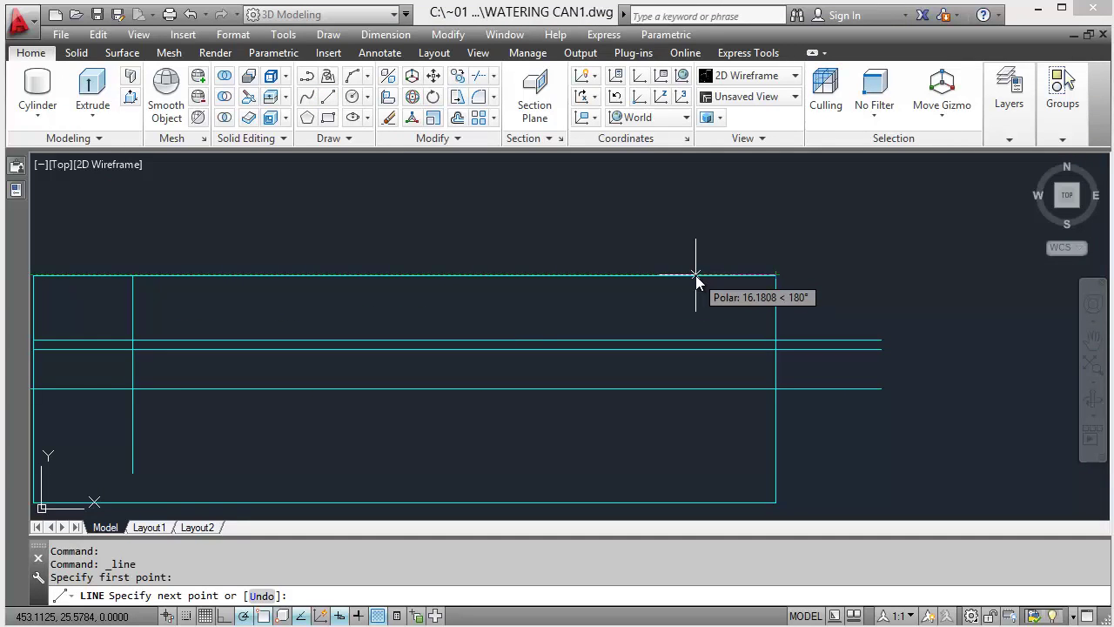
text(33)
key(Return)
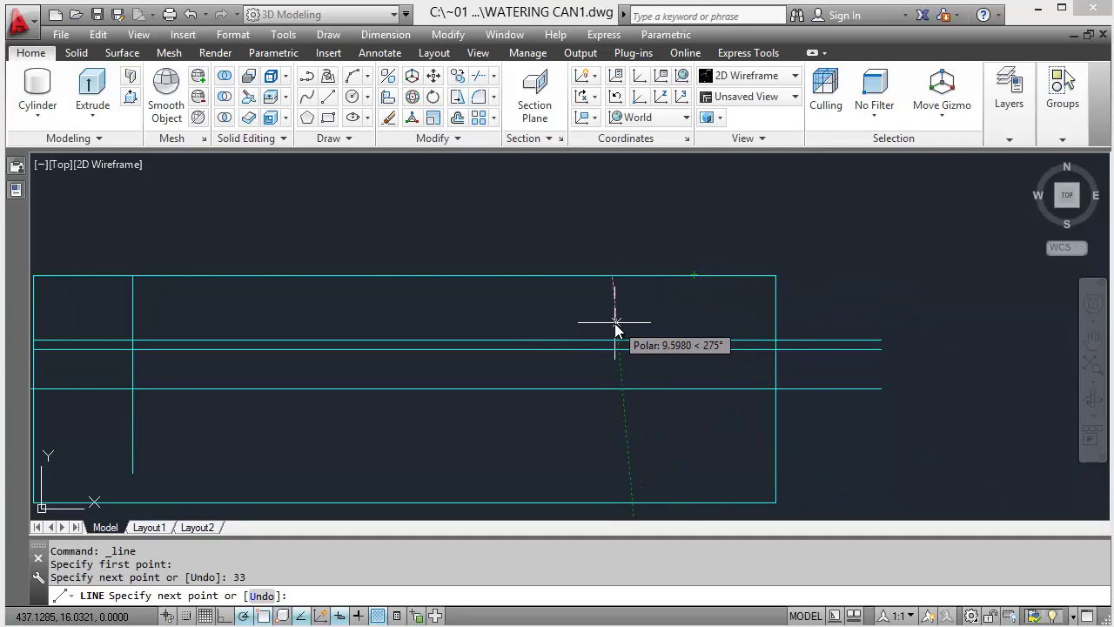
text(3)
key(Return)
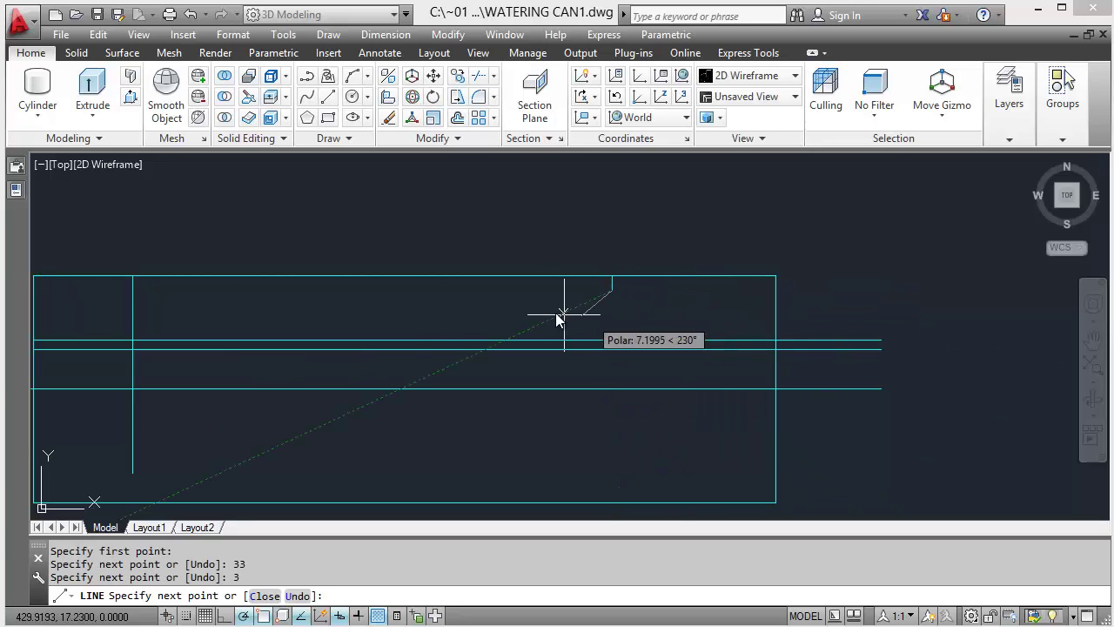
click(133, 340)
key(Escape)
middle_drag(494, 369, 617, 353)
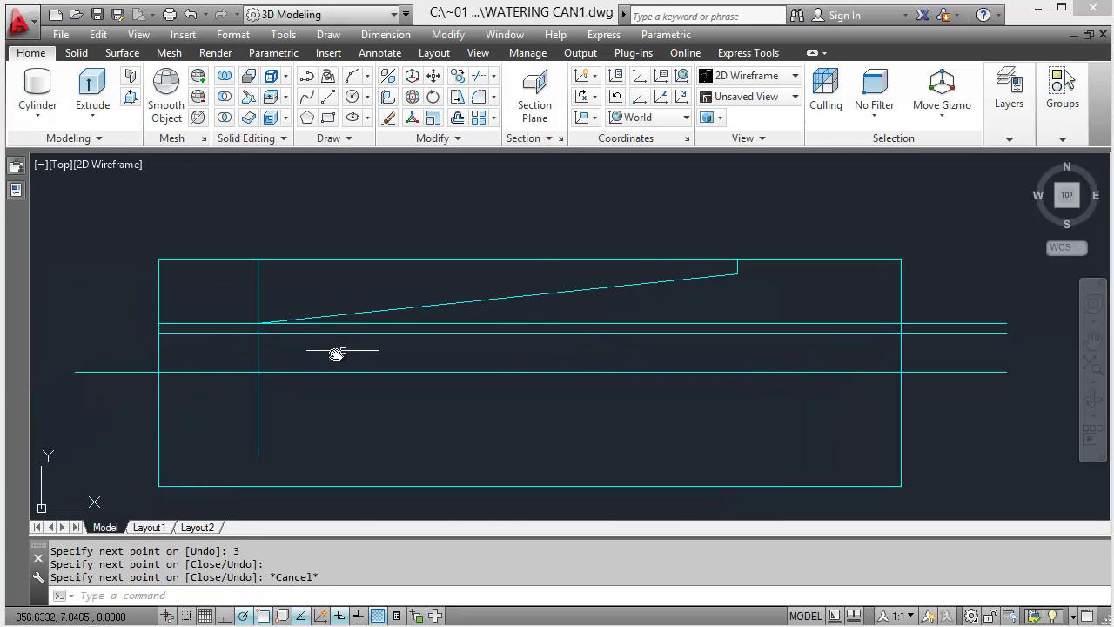
key(alt+Tab)
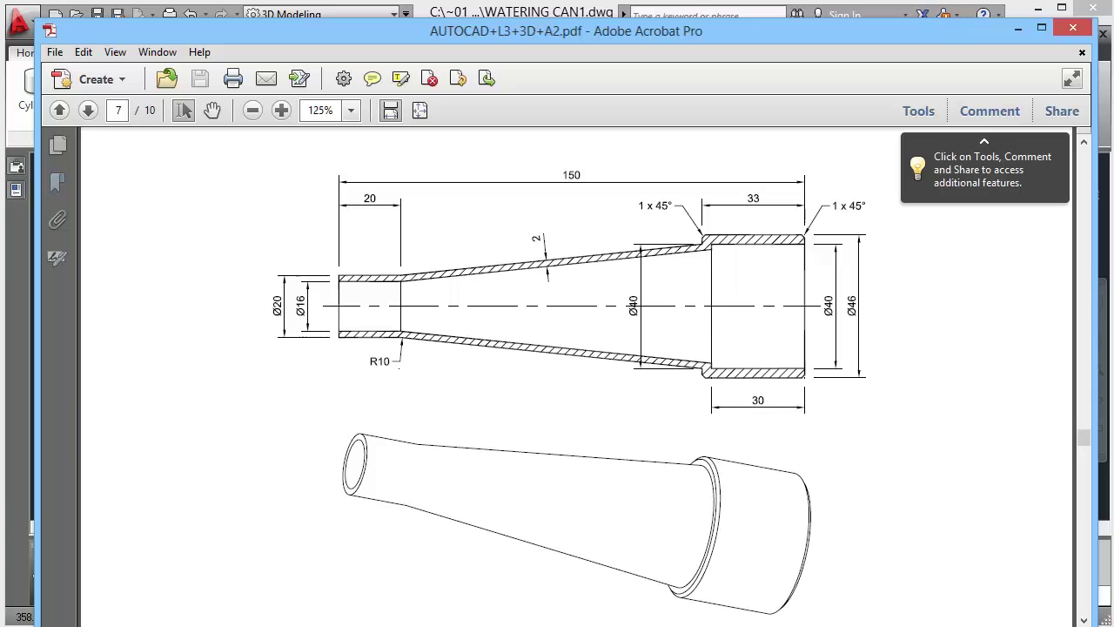
Step: Return from the Acrobat reference to WATERING CAN1.dwg and pan the half-profile into view
key(alt+Tab)
middle_drag(786, 167, 667, 279)
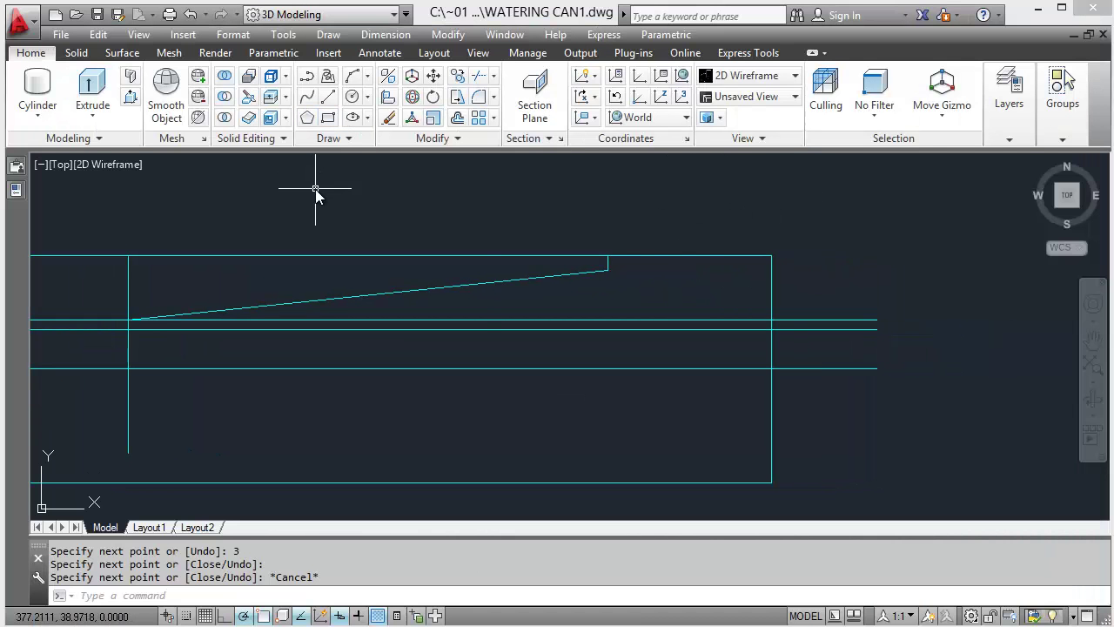
Step: Draw a vertical line starting 30 units left of the right-end corner, rising above the top edge
text(O)
key(Return)
text(30)
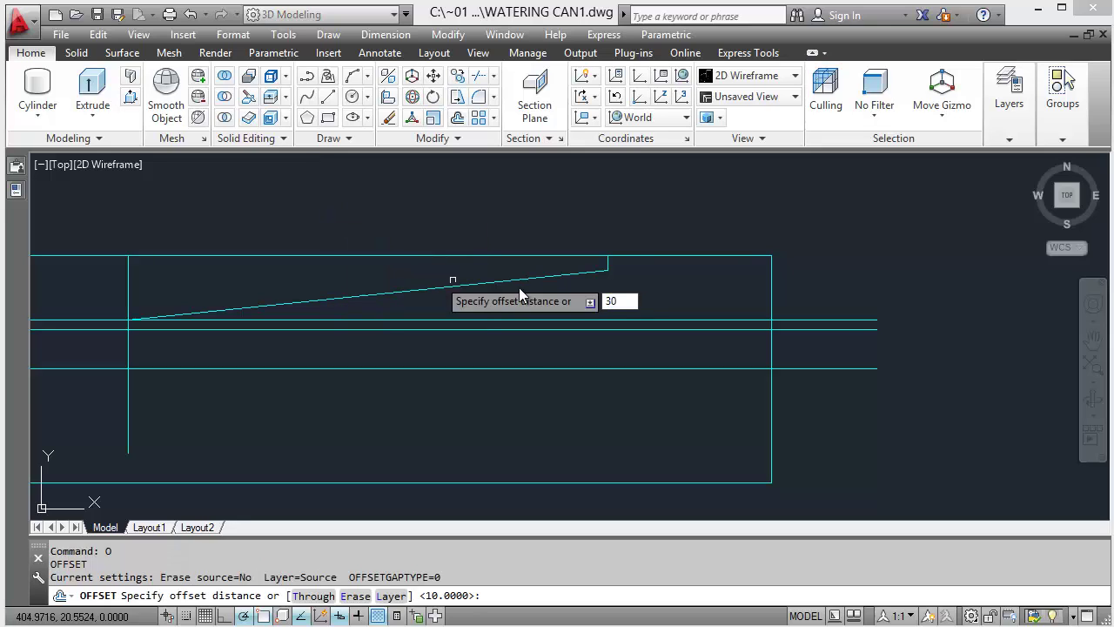
key(Return)
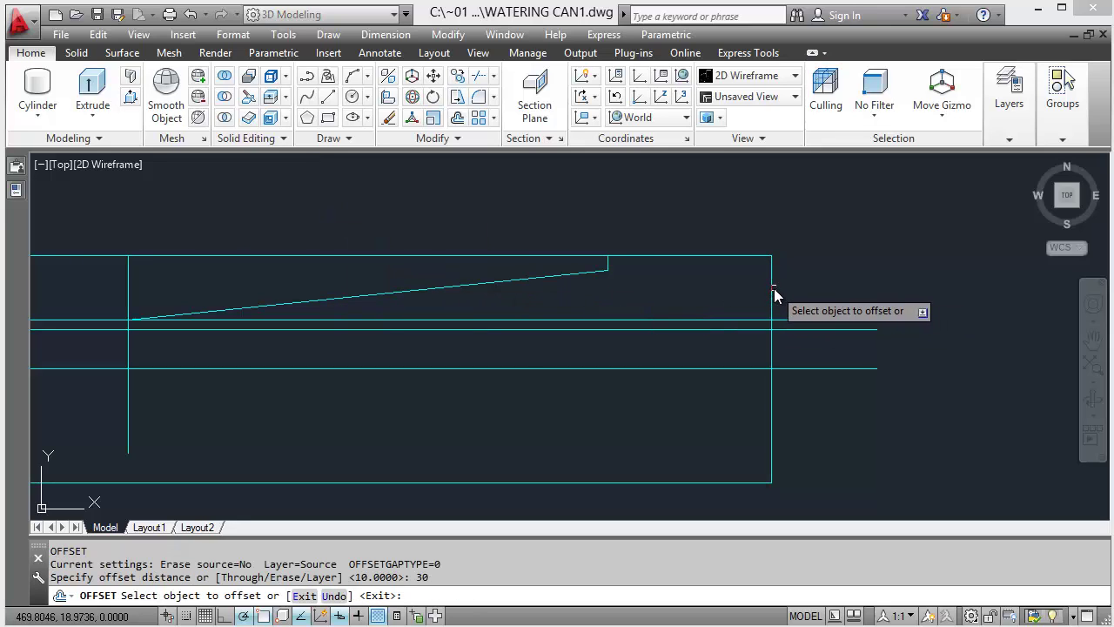
key(Escape)
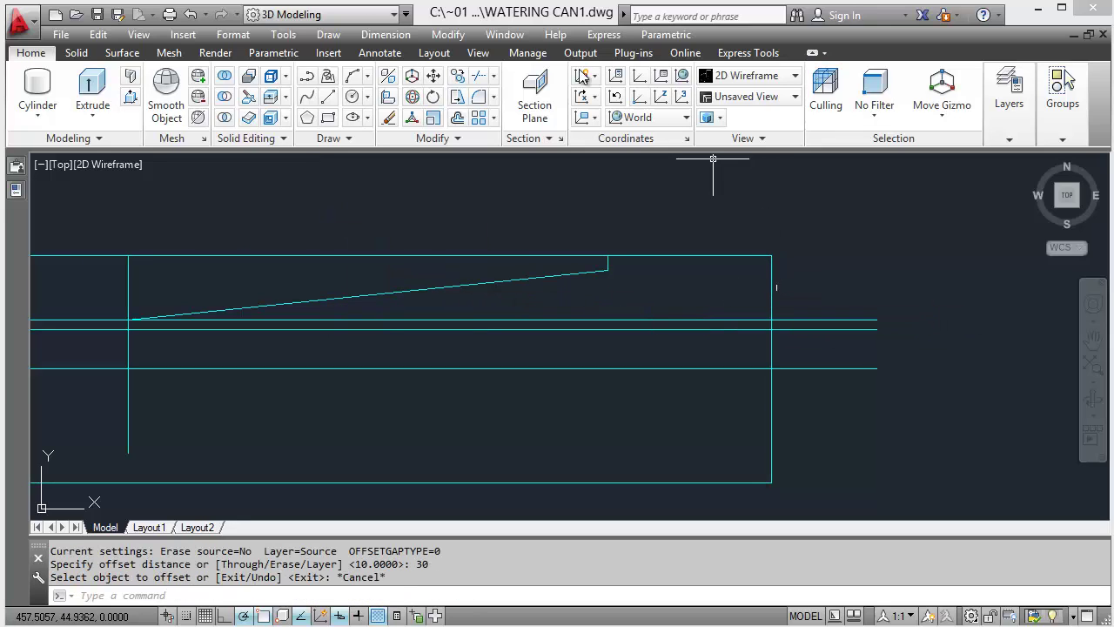
click(329, 97)
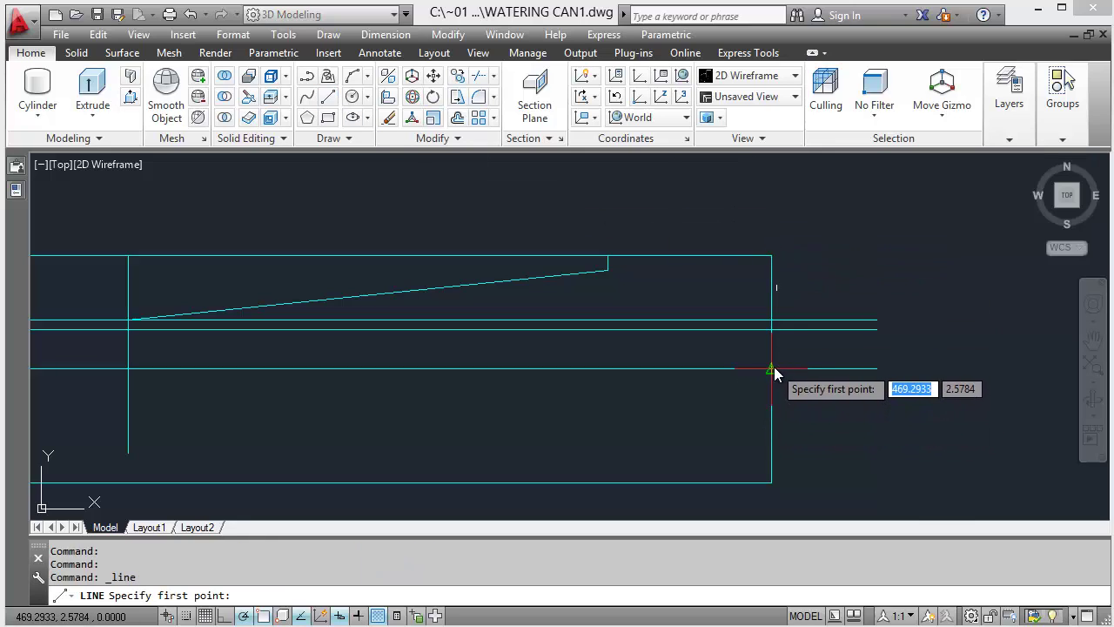
text(30)
key(Return)
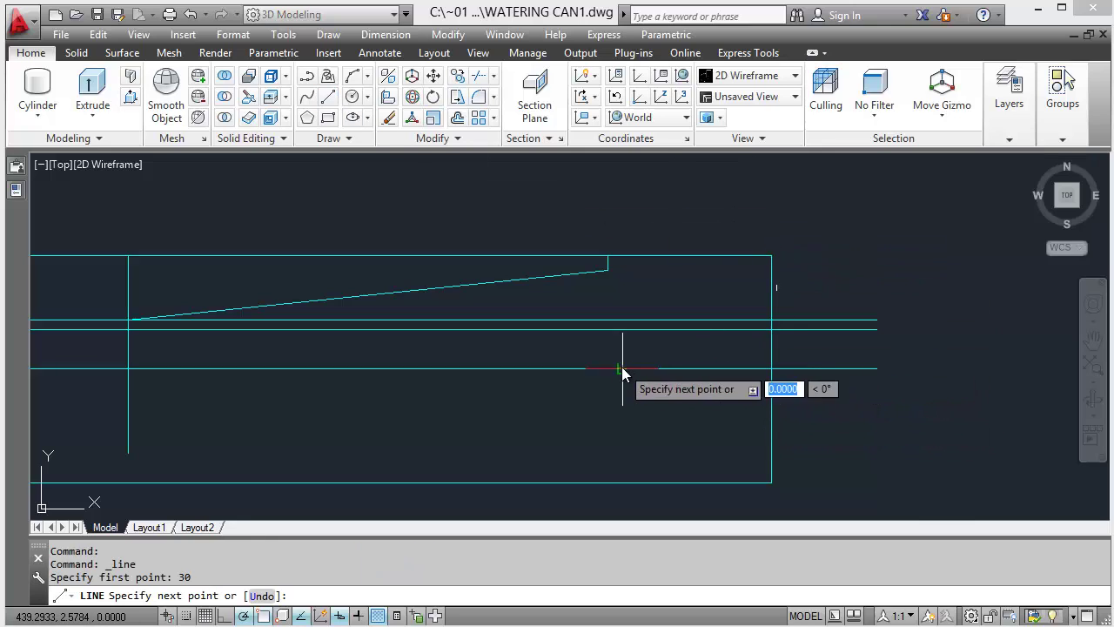
click(621, 172)
key(Escape)
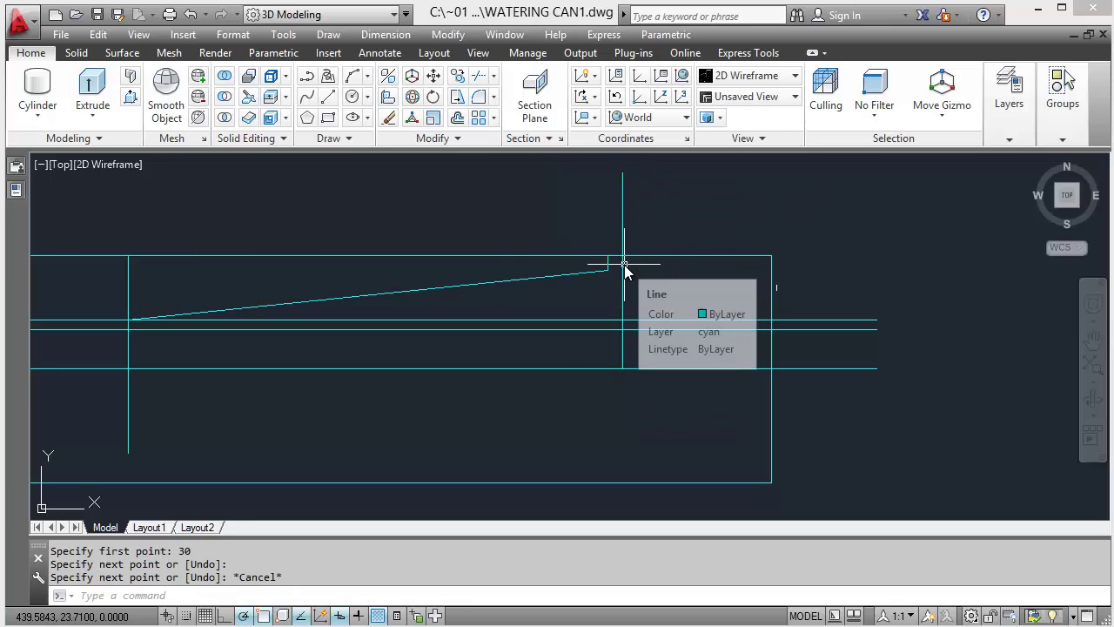
mouse_move(621, 269)
middle_down()
mouse_move(577, 291)
mouse_move(570, 277)
middle_up()
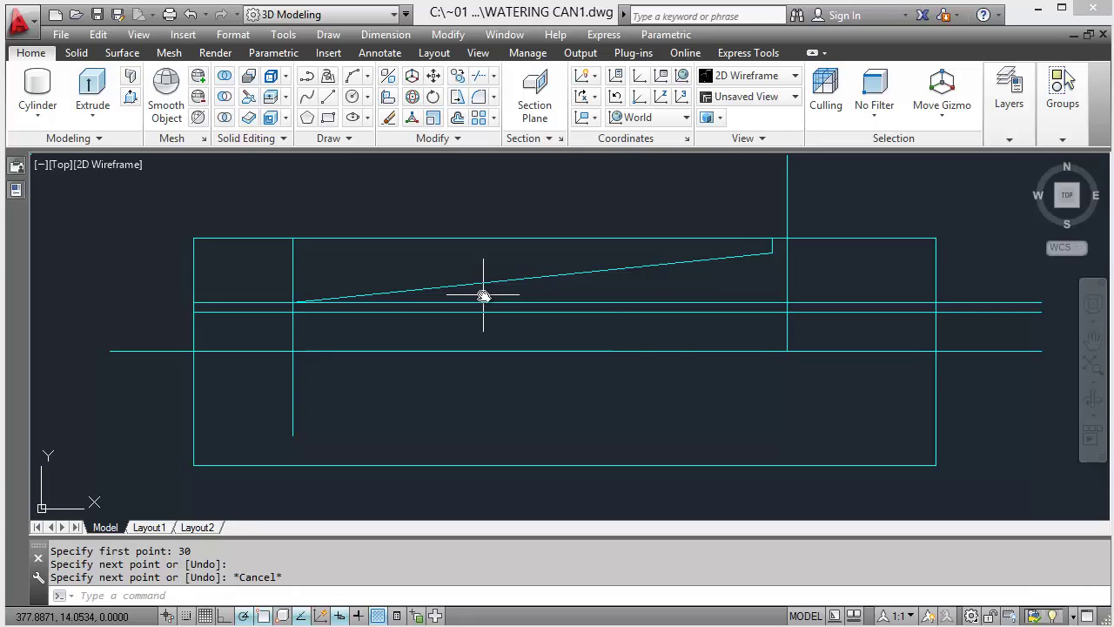
Step: Offset the sloped cone line 2 units below itself
text(o)
key(Return)
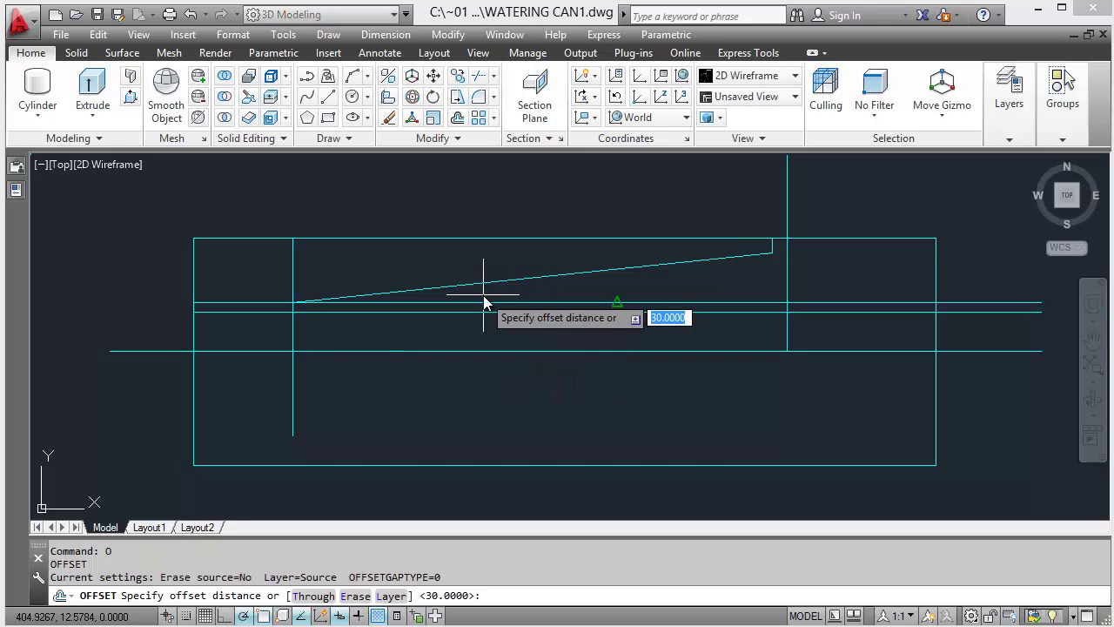
text(2)
key(Return)
click(522, 281)
click(555, 331)
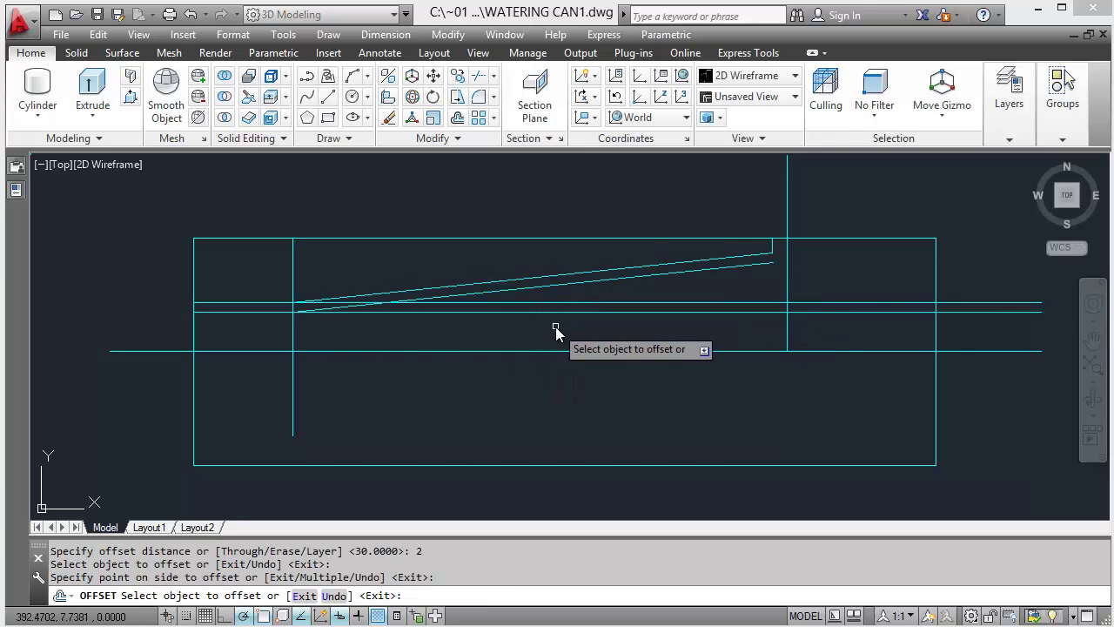
scroll(786, 245, up, 2)
key(Escape)
middle_drag(816, 304, 737, 252)
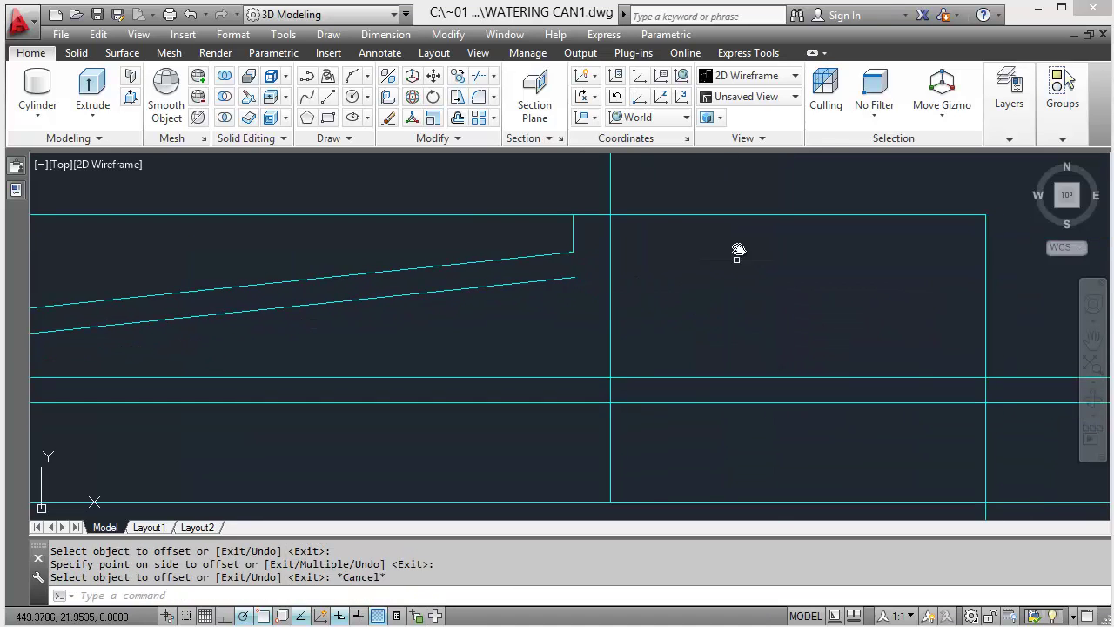
Step: Offset the top edge 3 units downward to make a new horizontal line
click(591, 215)
key(Escape)
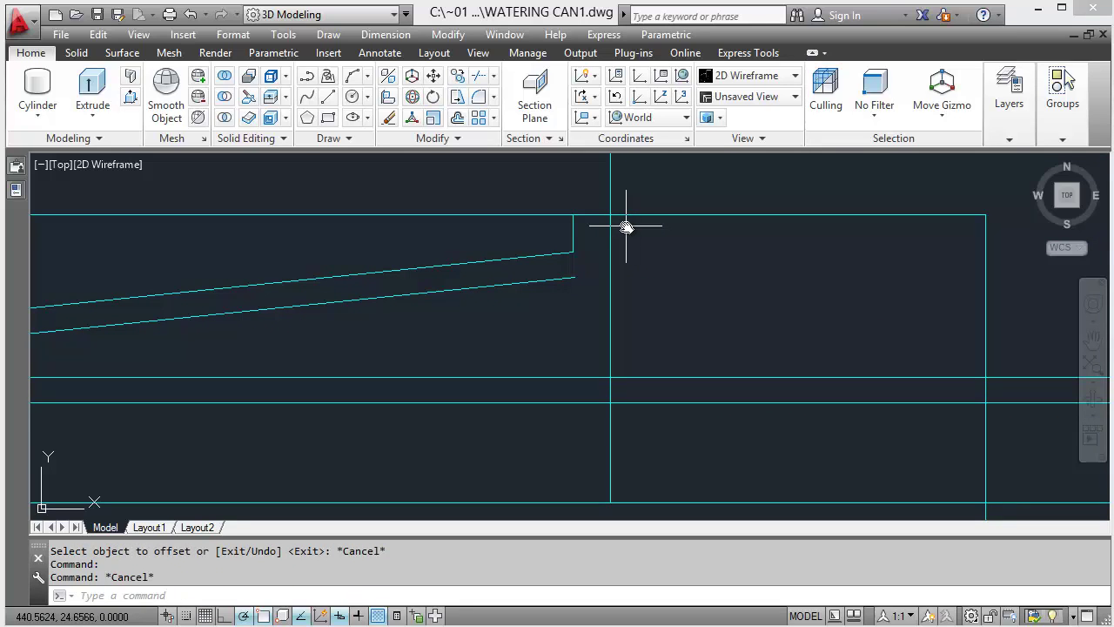
text(o)
key(Return)
text(3)
key(Return)
click(703, 218)
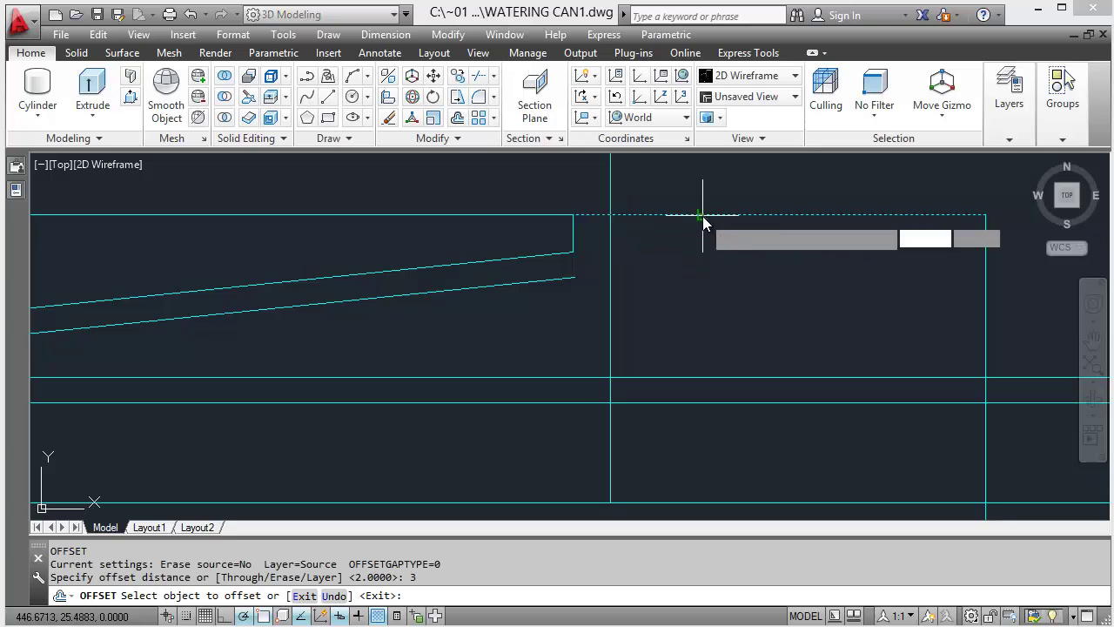
click(703, 259)
key(Escape)
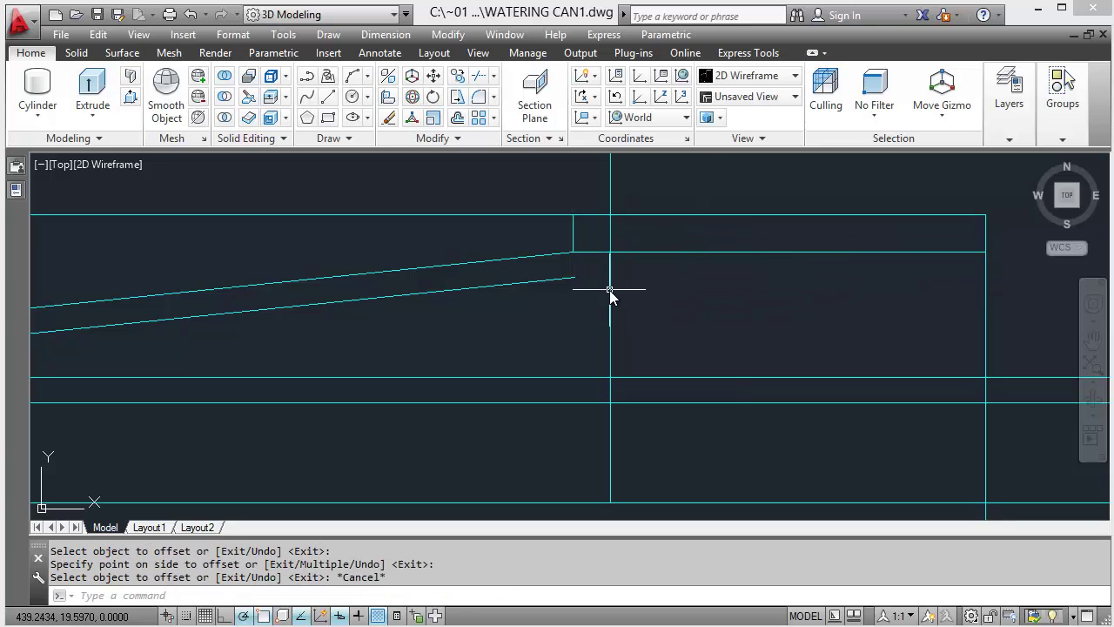
Step: Extend the inner sloped line to the 30-unit vertical and trim the vertical above the top edge
text(tr)
key(Return)
key(Return)
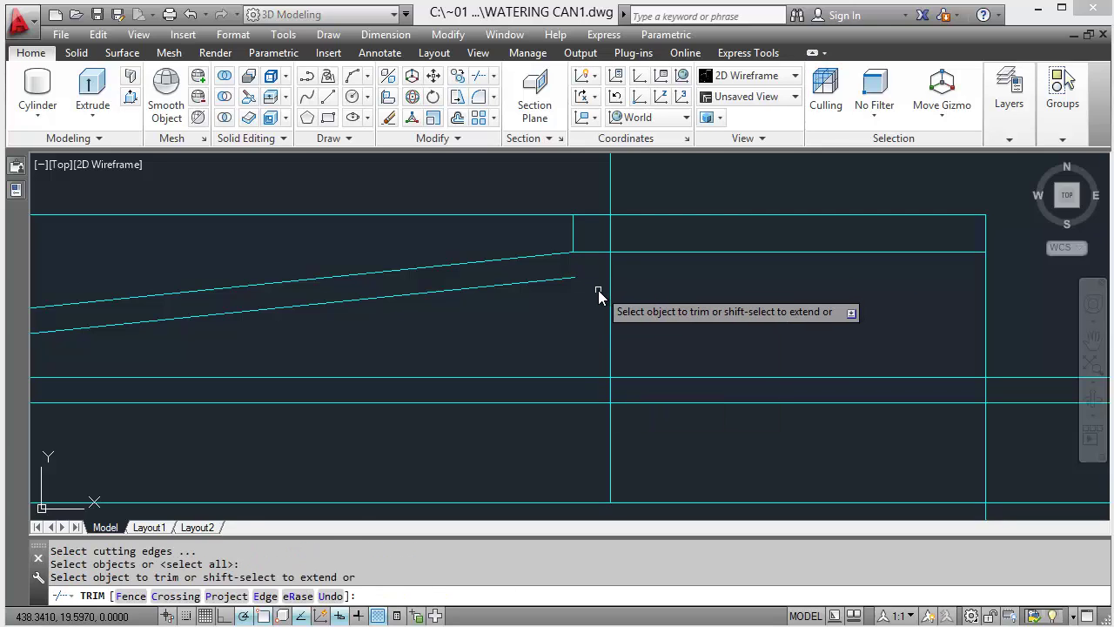
shift+click(573, 279)
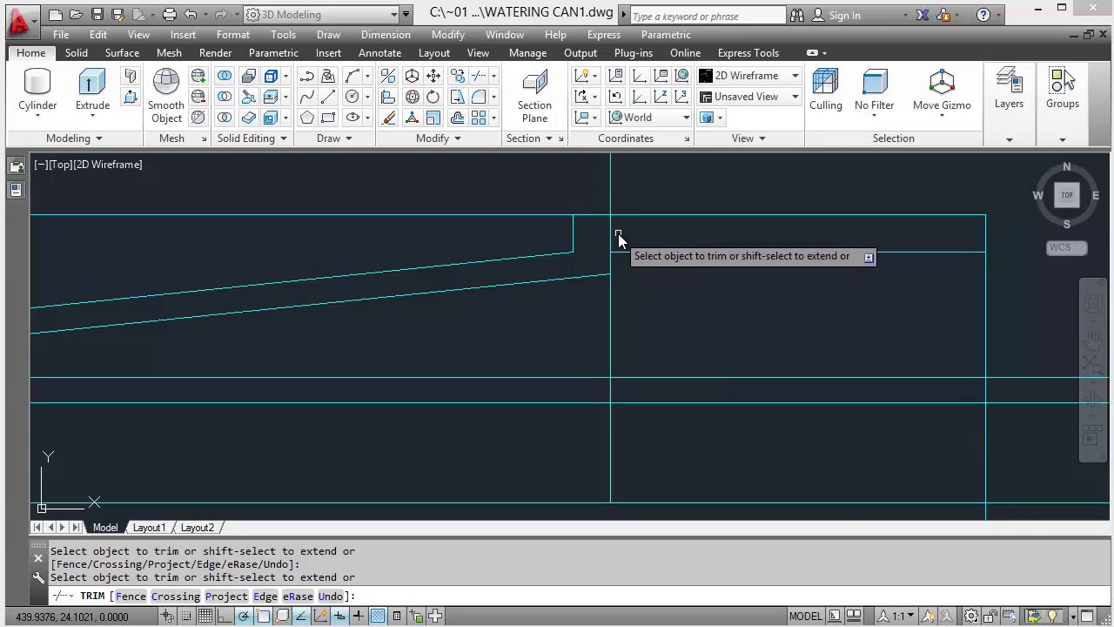
scroll(619, 238, down, 2)
middle_drag(627, 209, 622, 253)
click(607, 280)
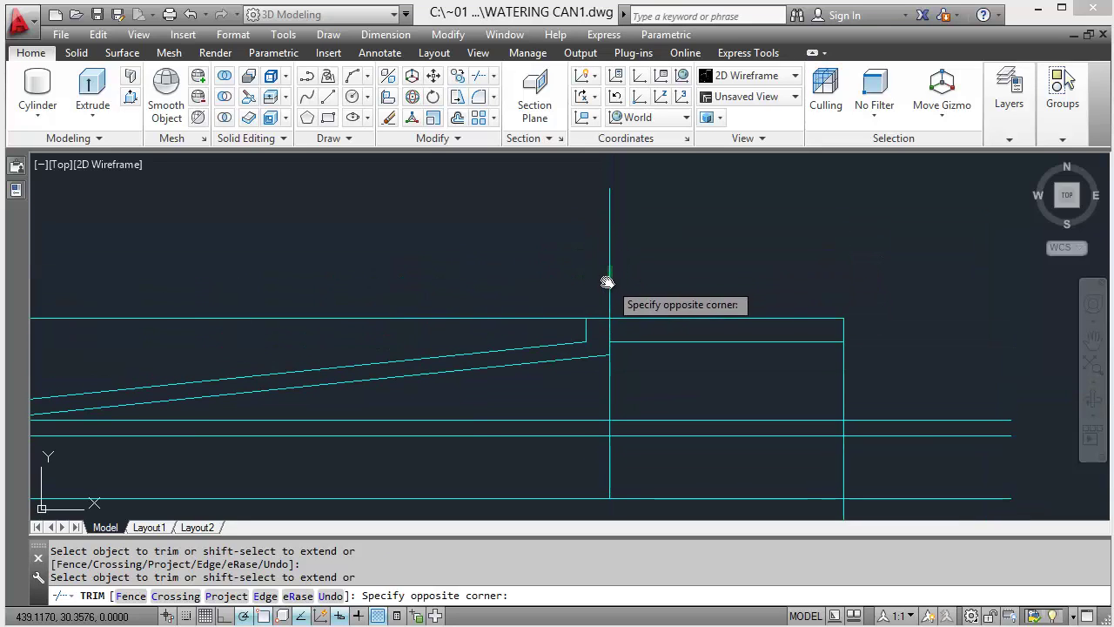
click(616, 333)
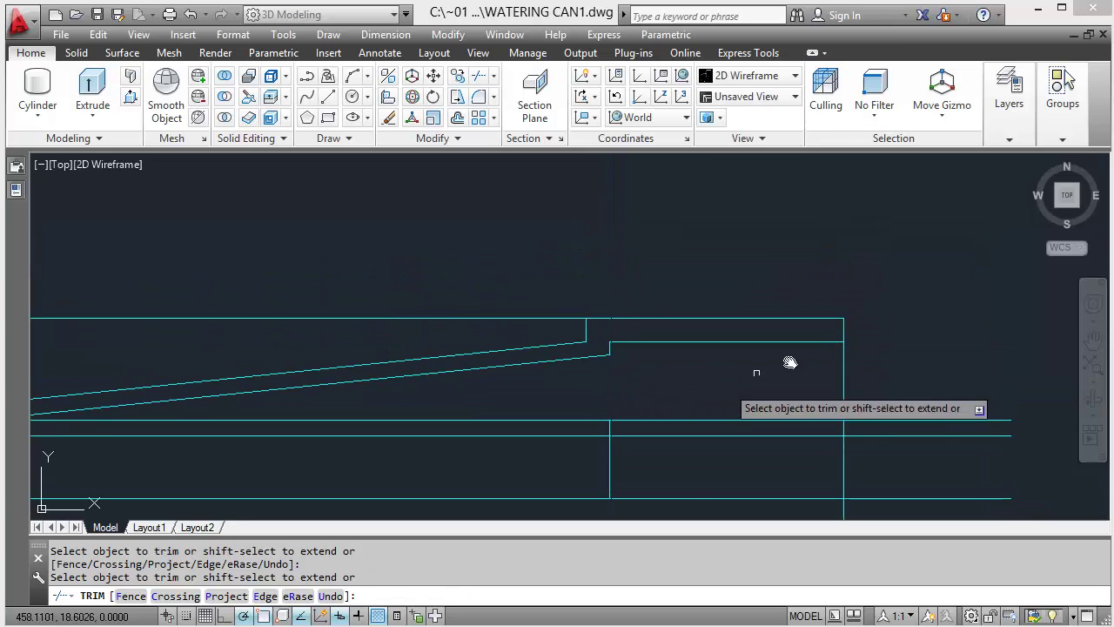
Step: Try trimming the lines at the profile's narrow end
middle_drag(615, 387, 826, 298)
middle_drag(356, 345, 428, 329)
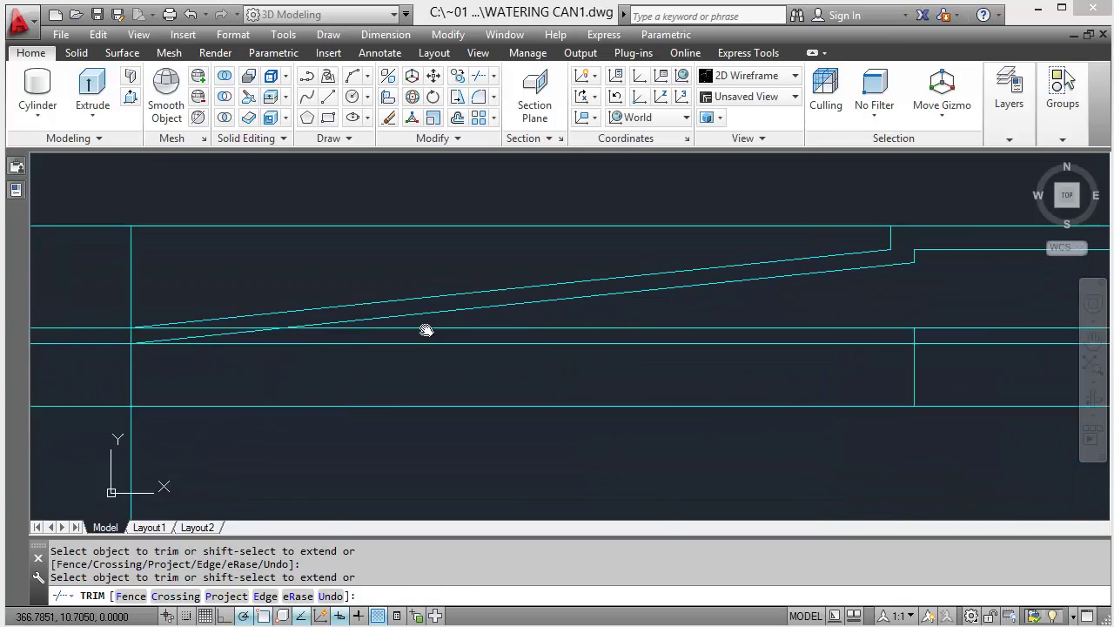
middle_drag(207, 322, 430, 290)
click(416, 299)
click(383, 302)
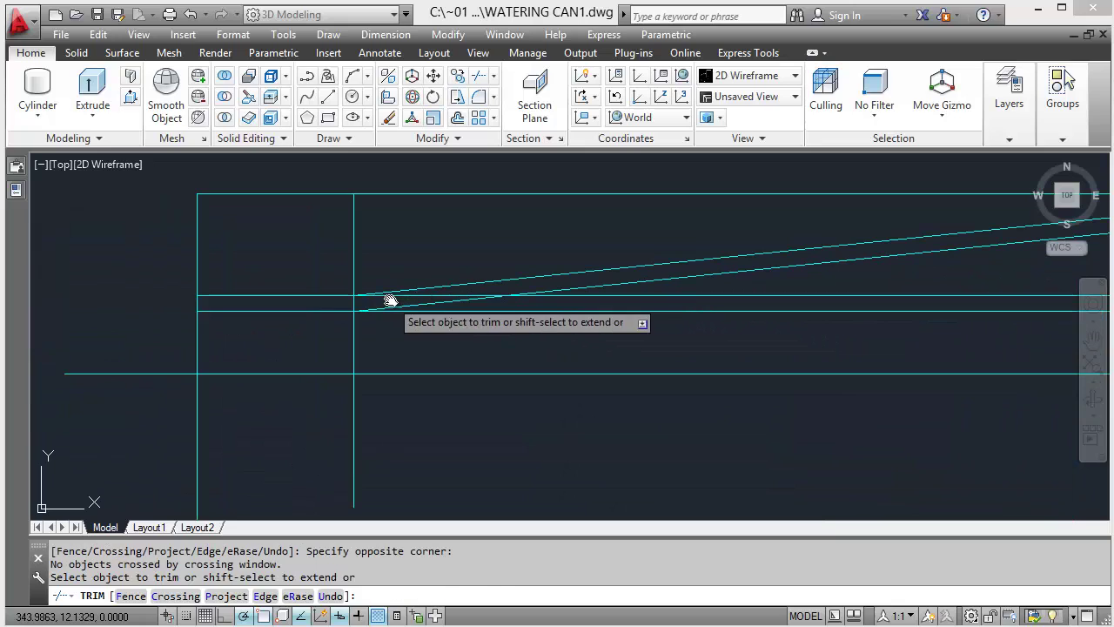
click(396, 299)
click(403, 296)
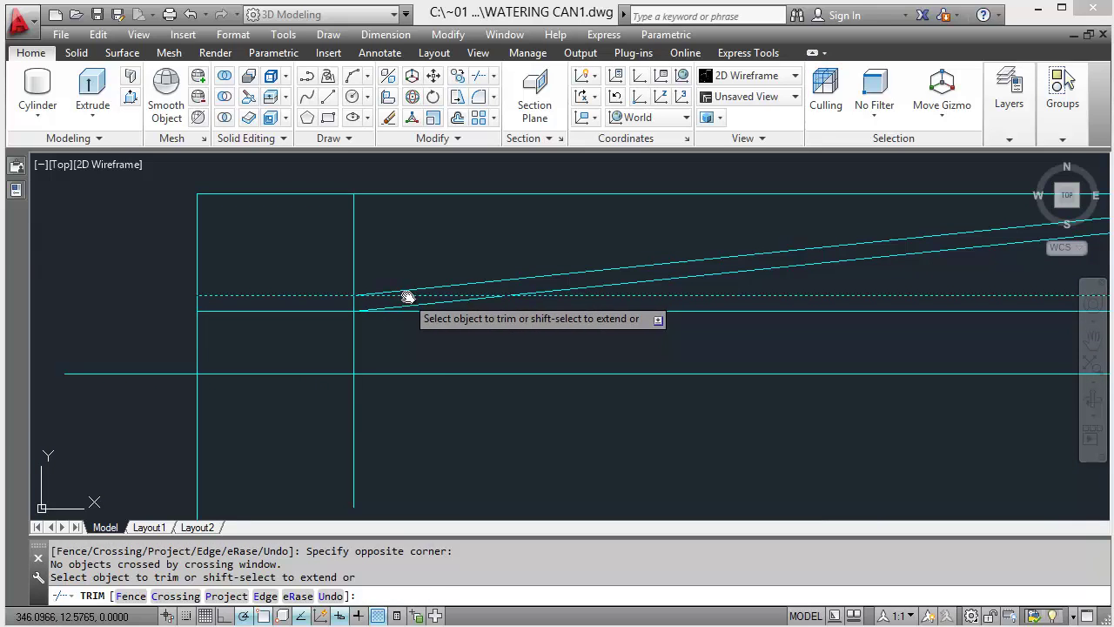
key(Escape)
Step: Select the vertical line at the profile's narrow end
text(TR)
key(Return)
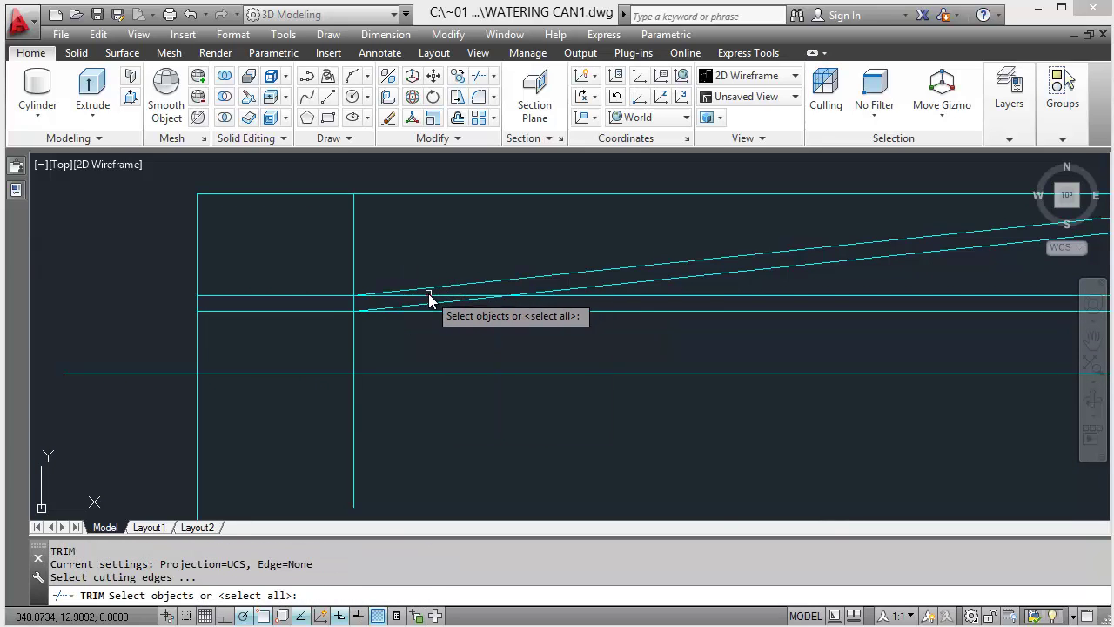
key(Return)
key(Escape)
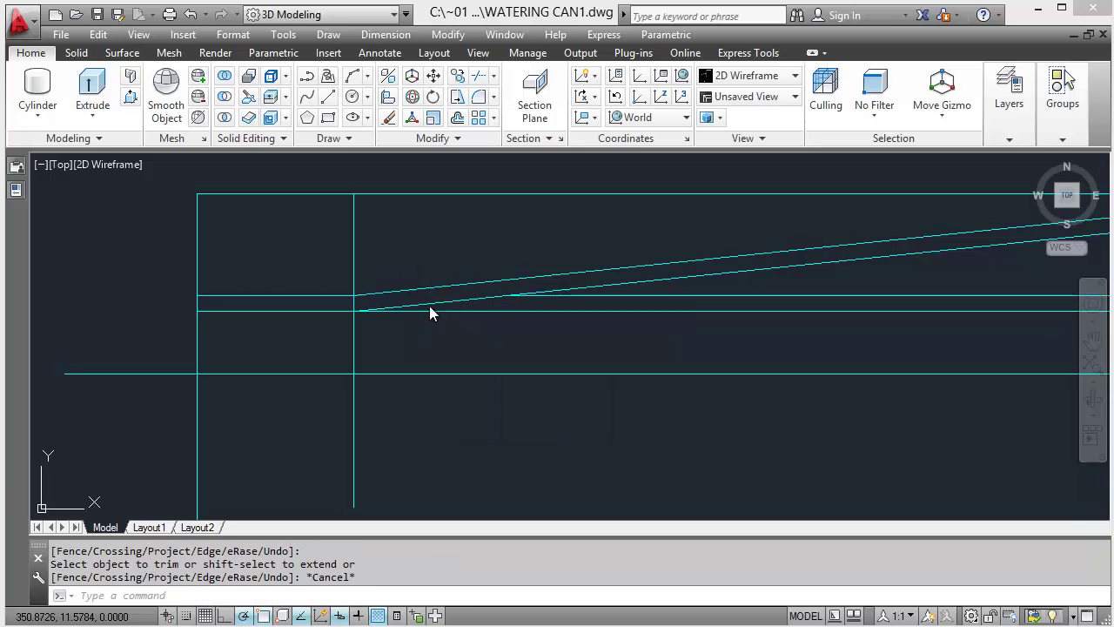
click(376, 261)
click(339, 259)
Step: Delete the narrow-end vertical line and the lower horizontal construction line
key(Delete)
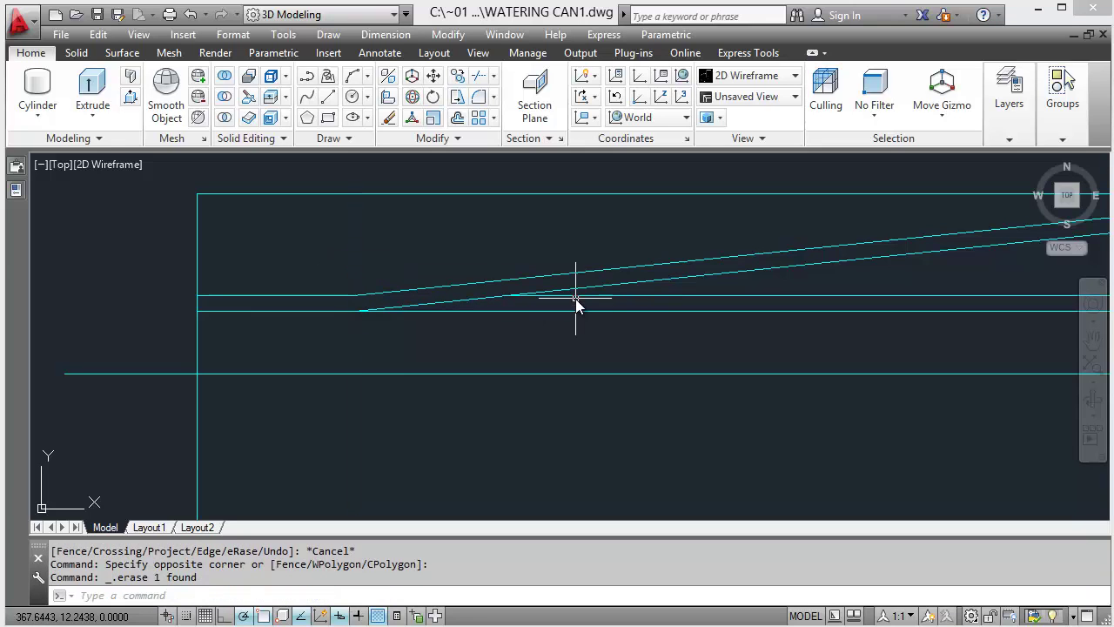
click(576, 296)
key(Delete)
scroll(587, 305, down, 2)
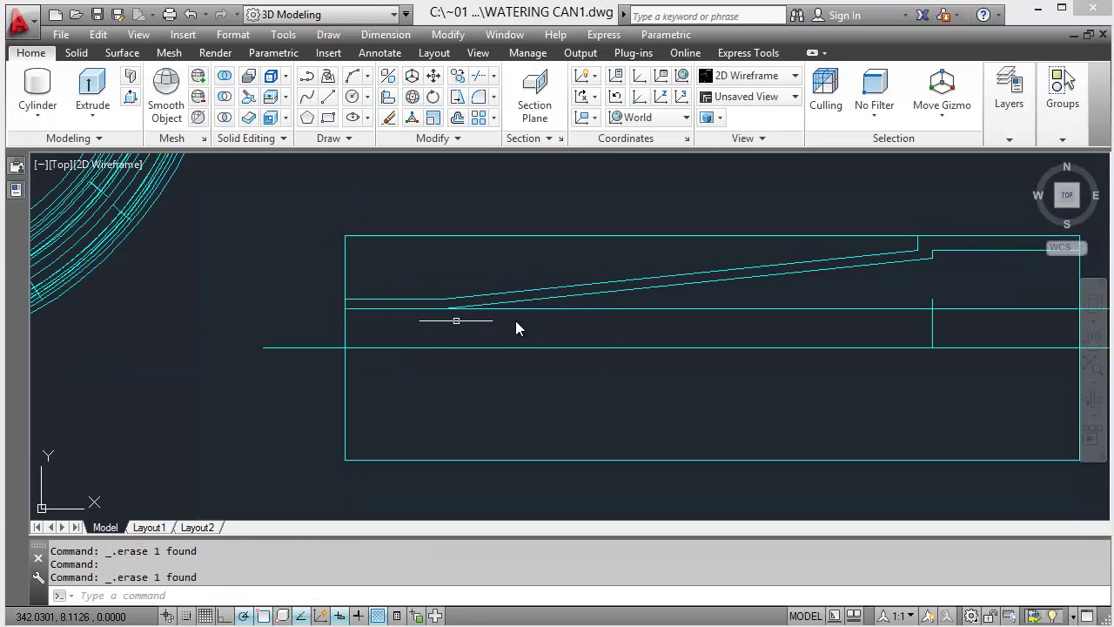
click(536, 309)
key(Escape)
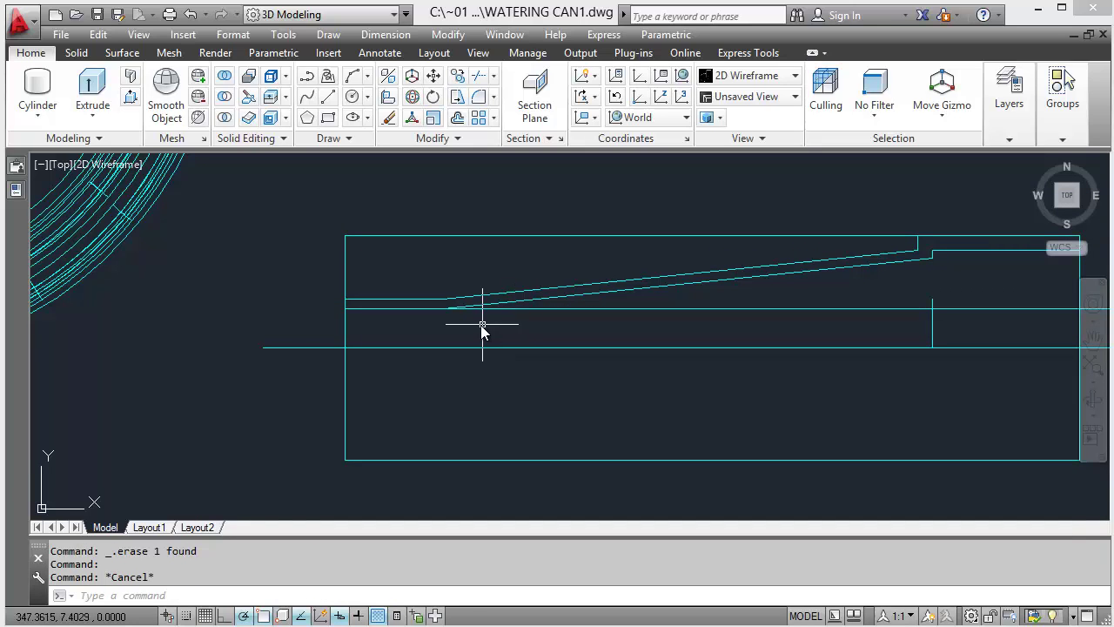
Step: Trim the horizontal line back to its intersection, undoing one wrong trim
text(tr)
key(Return)
key(Return)
click(490, 309)
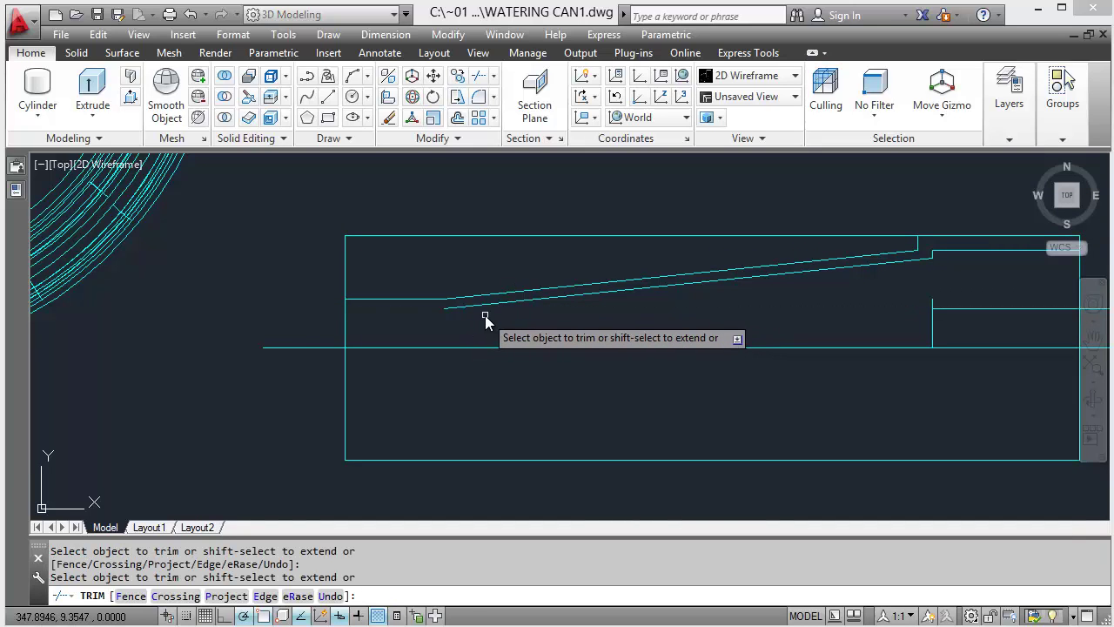
key(Escape)
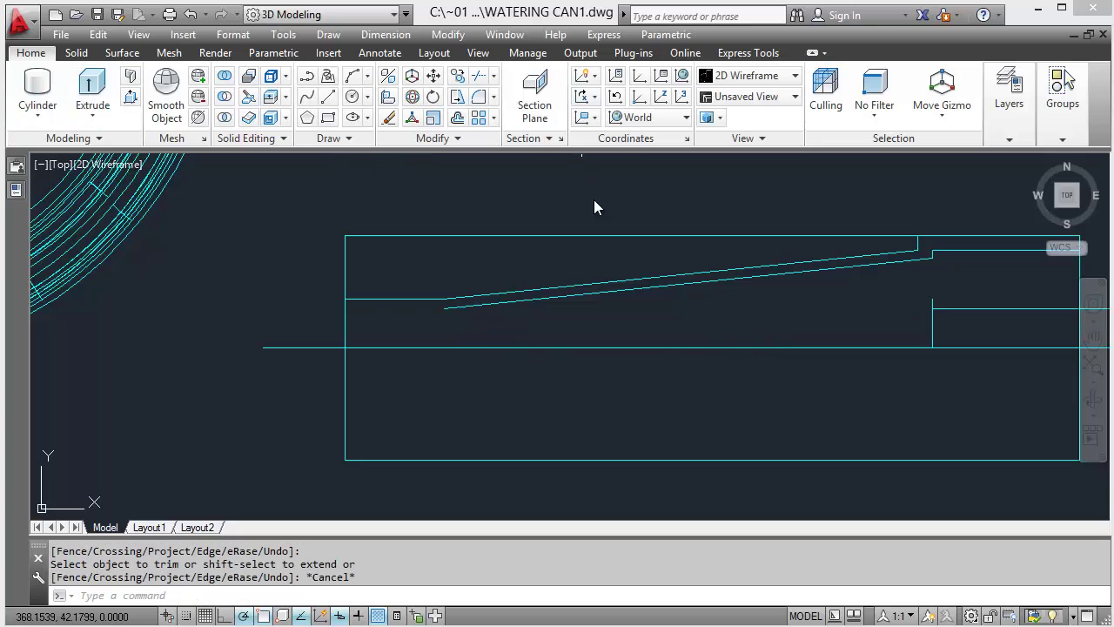
key(ctrl+z)
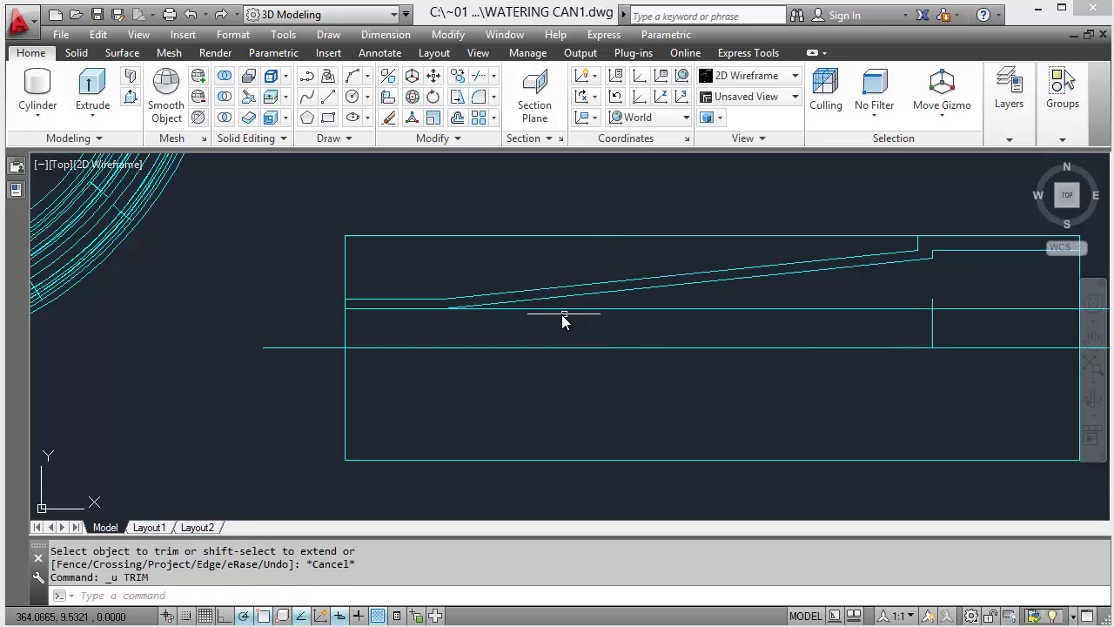
scroll(476, 320, up, 6)
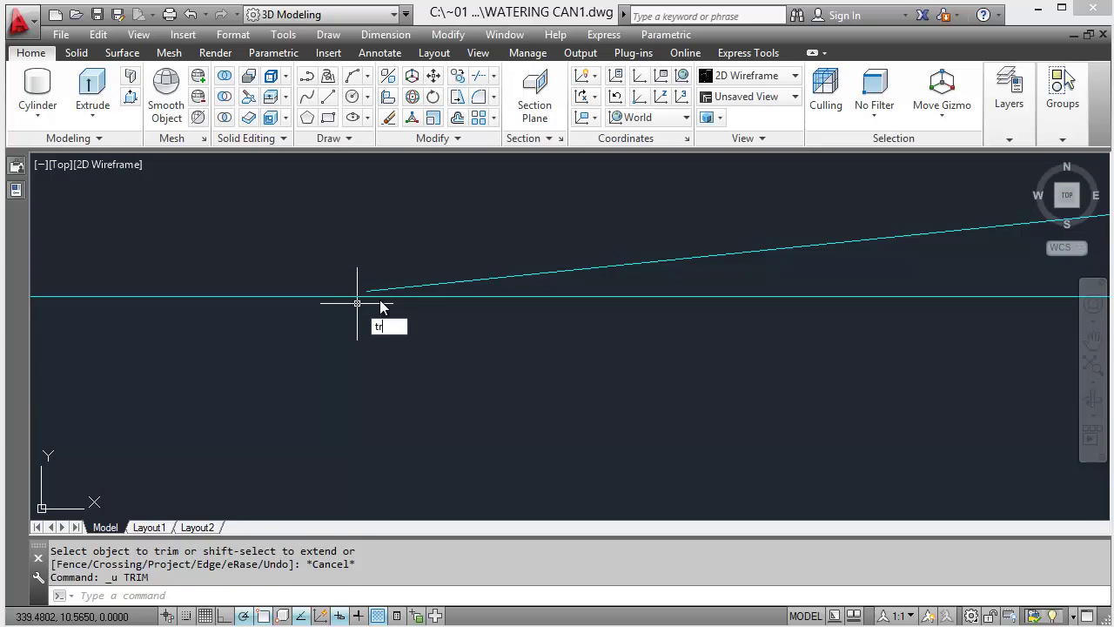
key(Return)
key(Return)
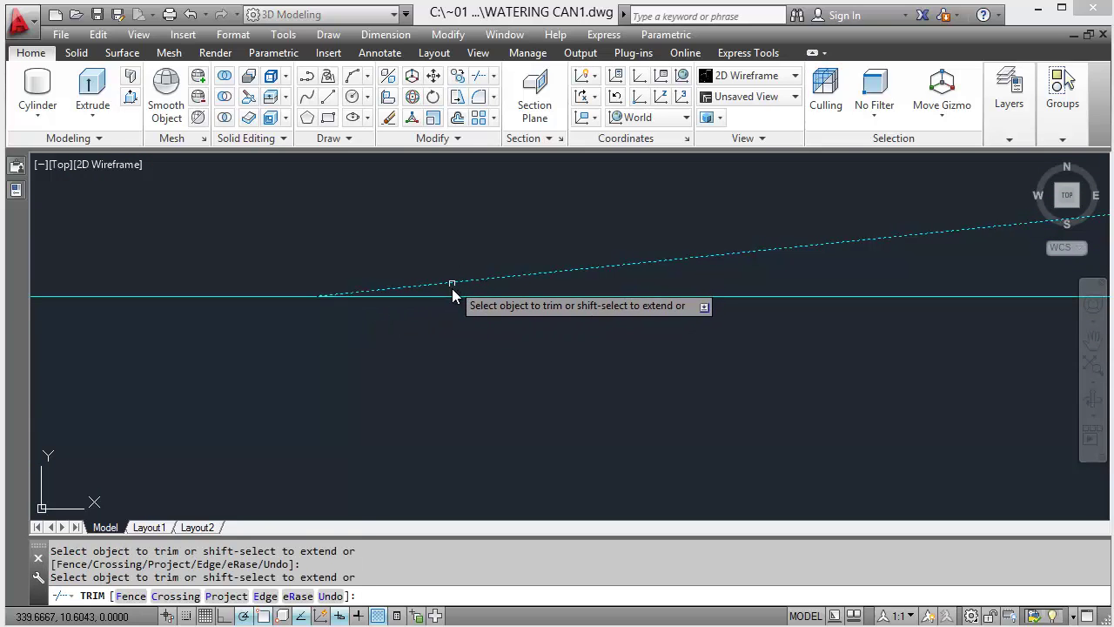
click(451, 297)
scroll(610, 309, down, 3)
scroll(355, 337, up, 1)
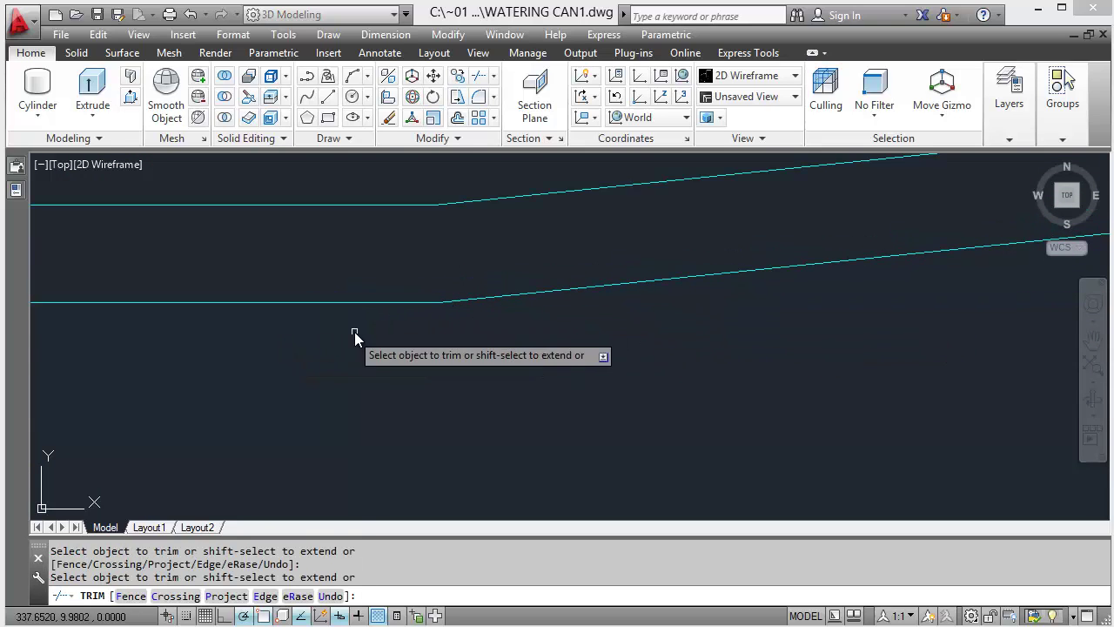
scroll(354, 335, down, 5)
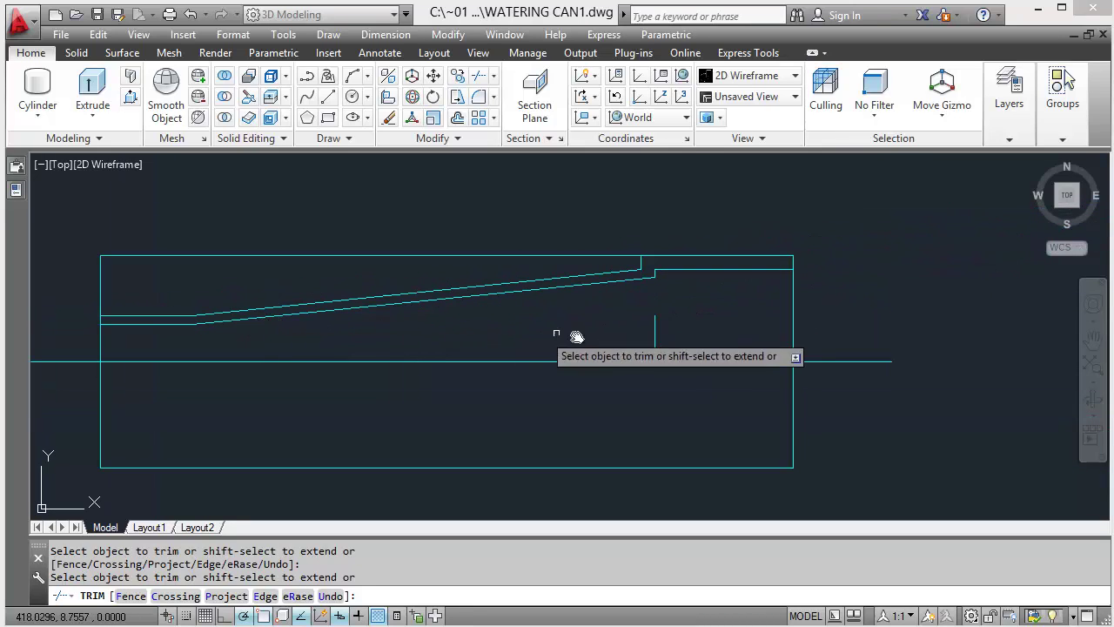
key(Escape)
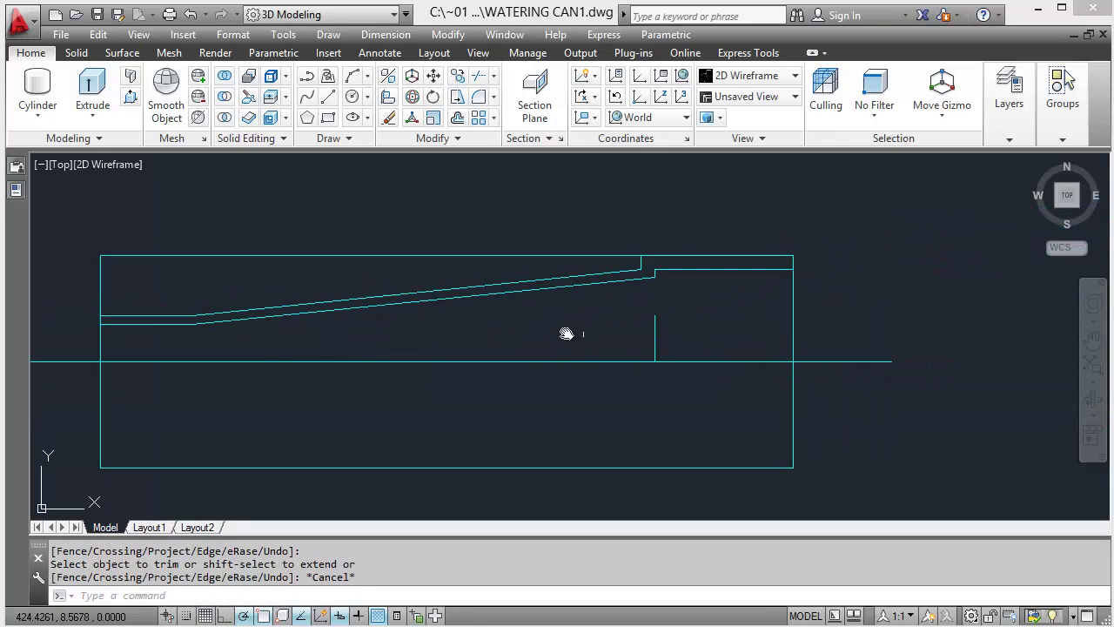
Step: Erase the short vertical stub and the enclosing rectangle
click(679, 341)
click(545, 339)
key(Delete)
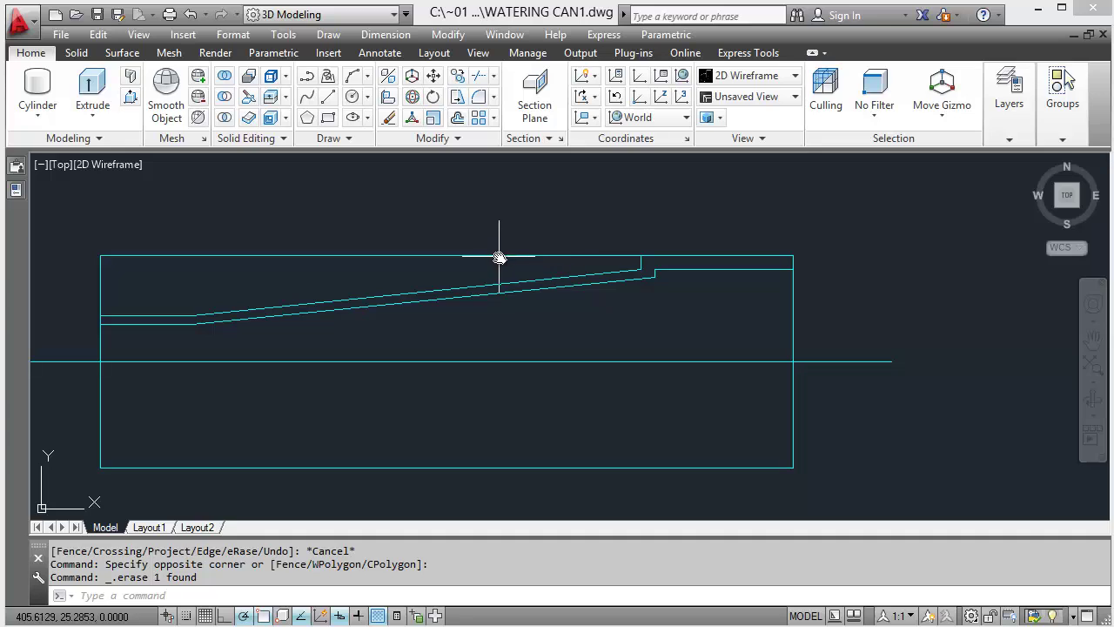
click(439, 256)
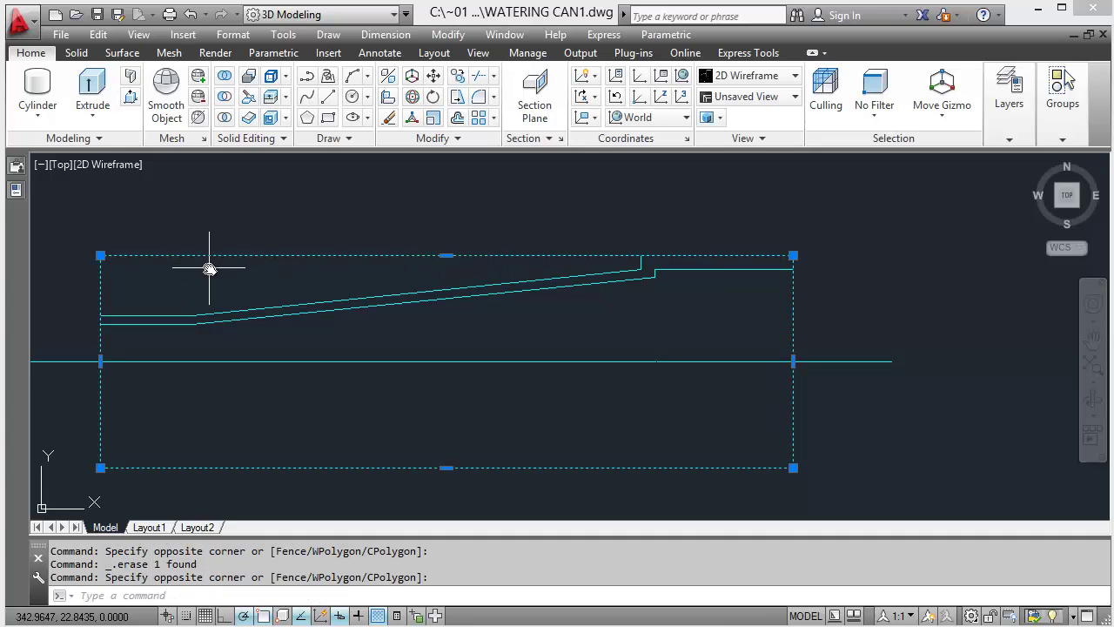
key(Delete)
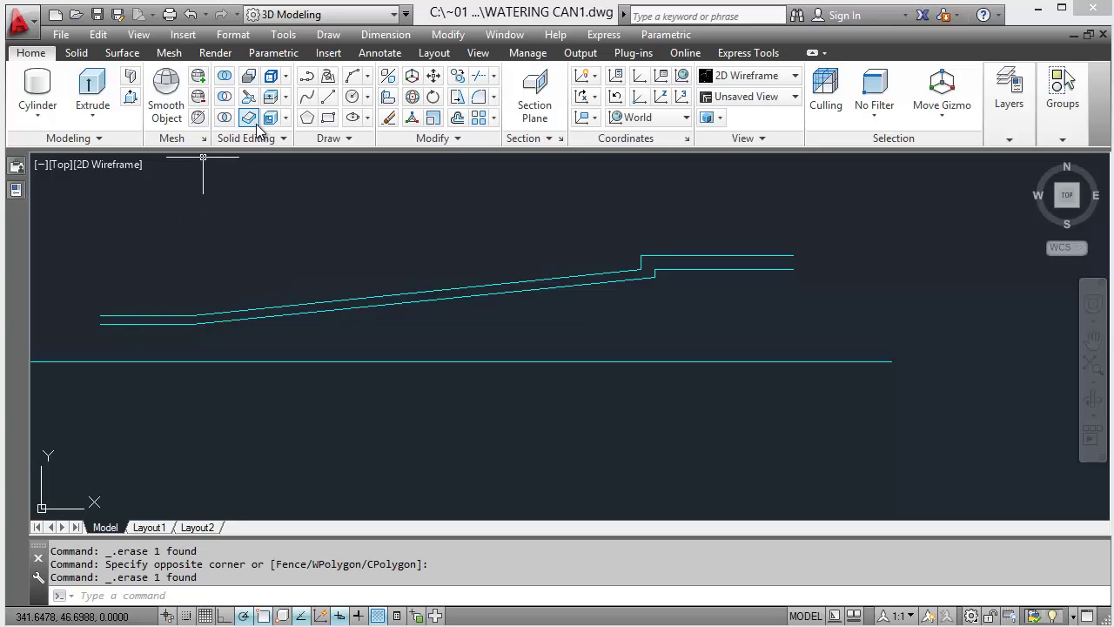
text(l)
key(Return)
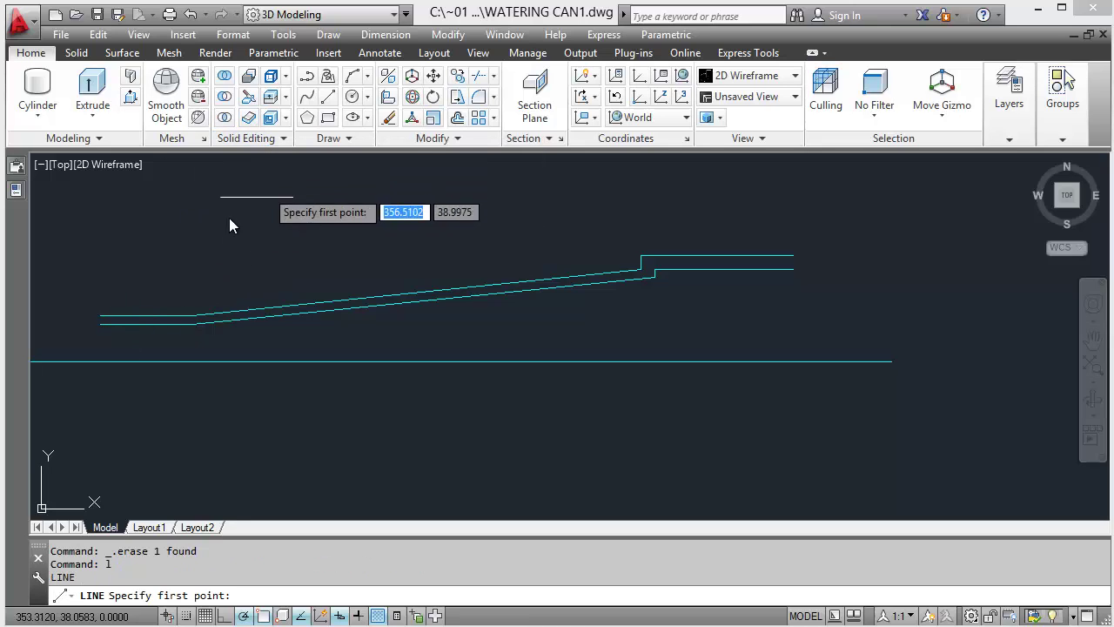
Step: Close the profile's left end with a line snapped endpoint to endpoint, then start the right end
click(100, 323)
click(100, 316)
key(Escape)
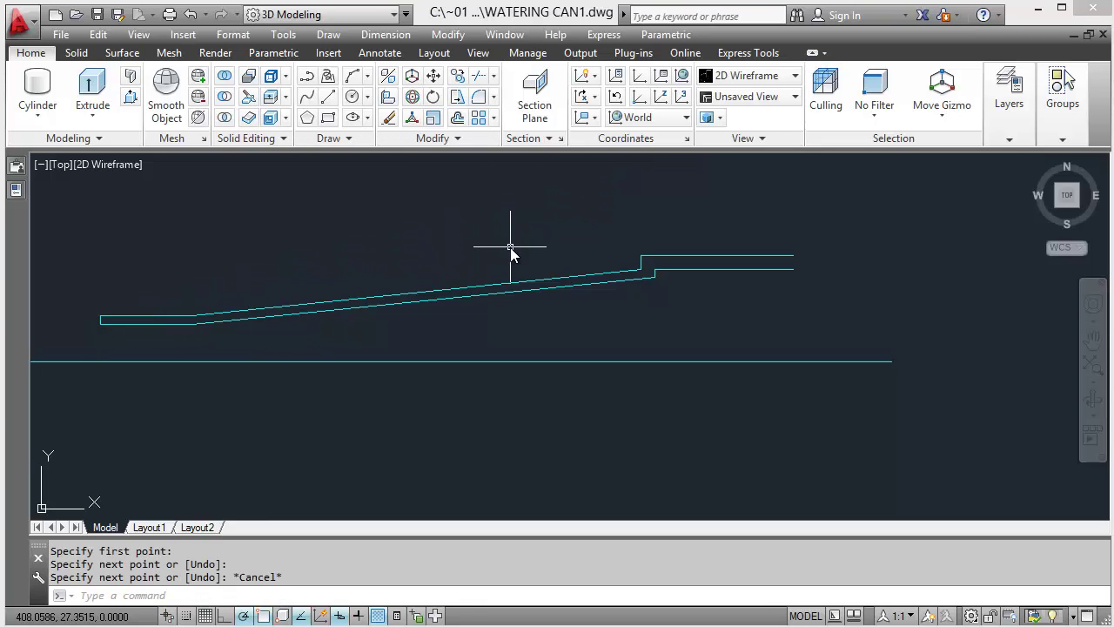
key(Return)
click(793, 255)
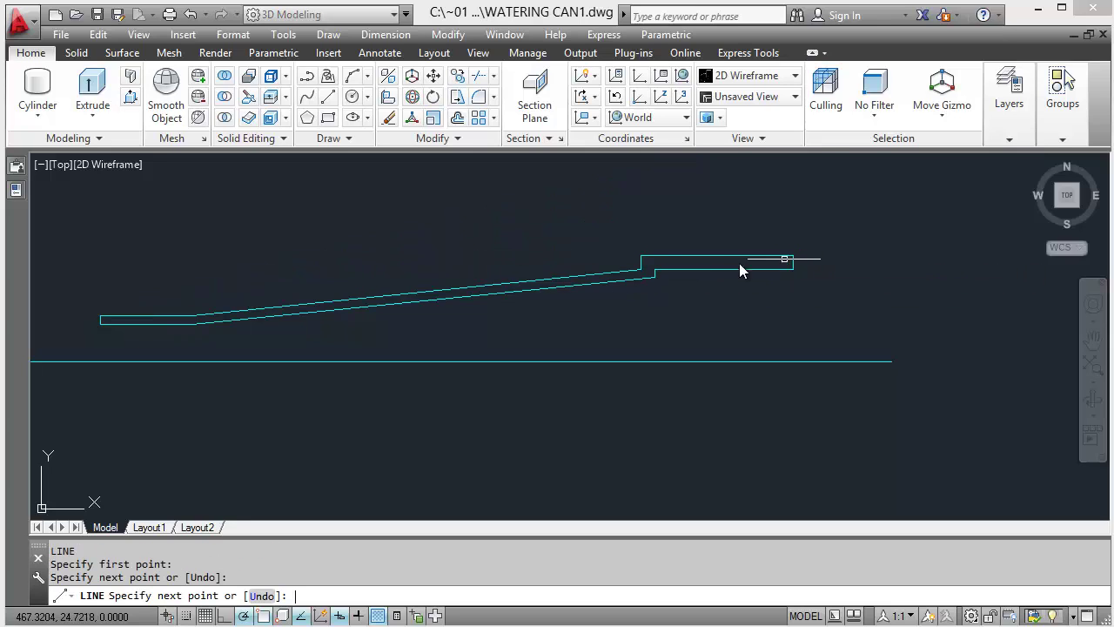
key(Escape)
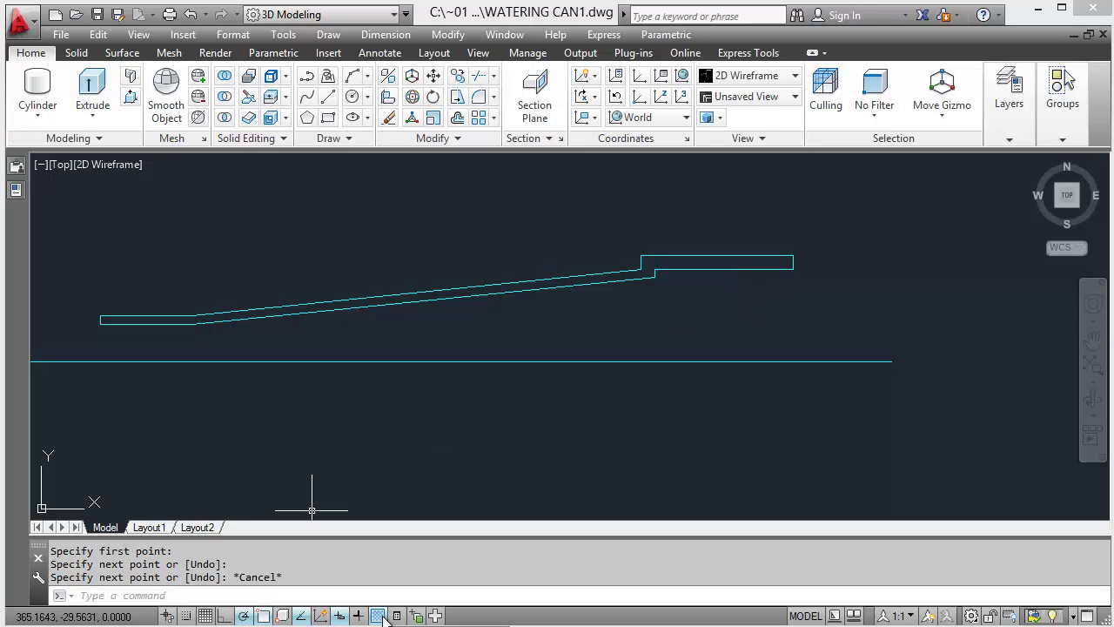
key(alt+Tab)
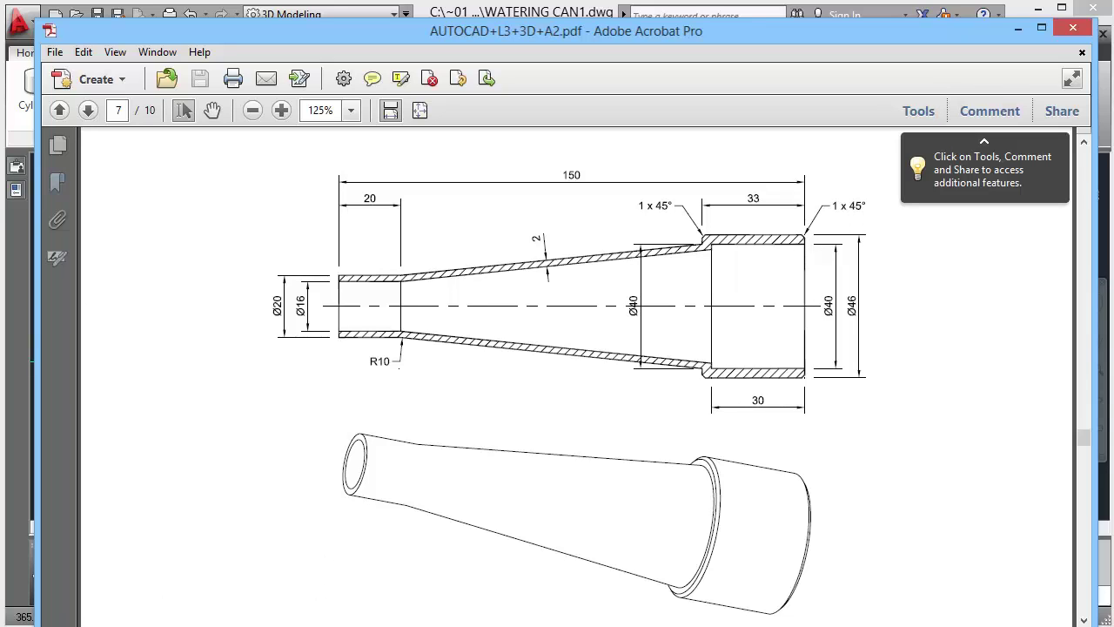
Step: Check the 1 x 45° chamfers on PDF page 7, then return to AutoCAD
key(alt+Tab)
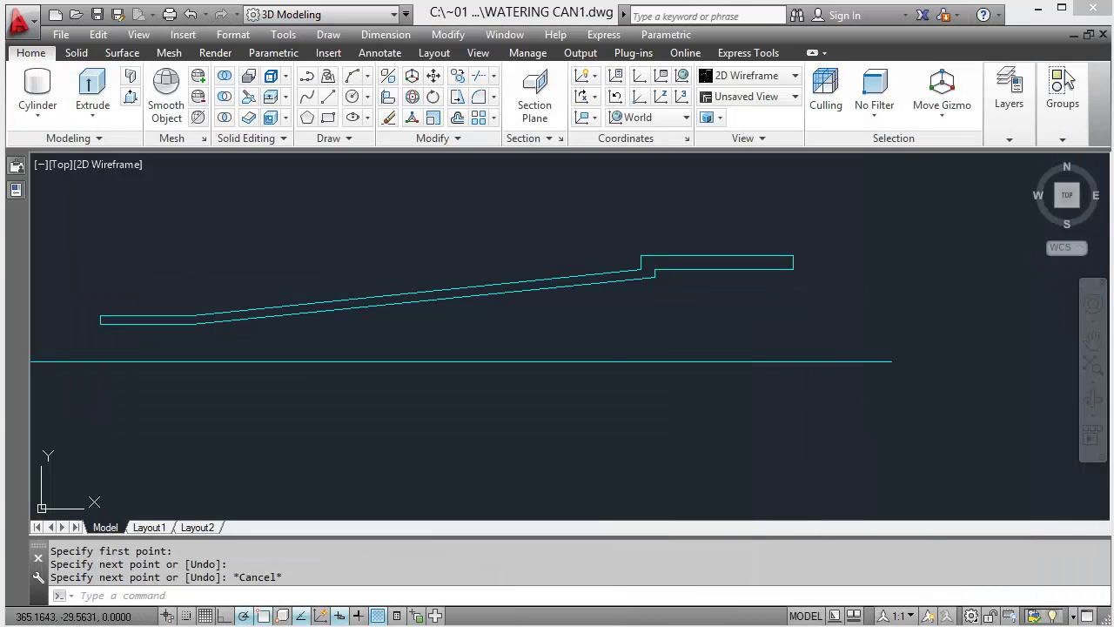
Step: Chamfer the wide end's top-right corner 1 × 1 between the right and top edges
middle_drag(797, 275, 736, 301)
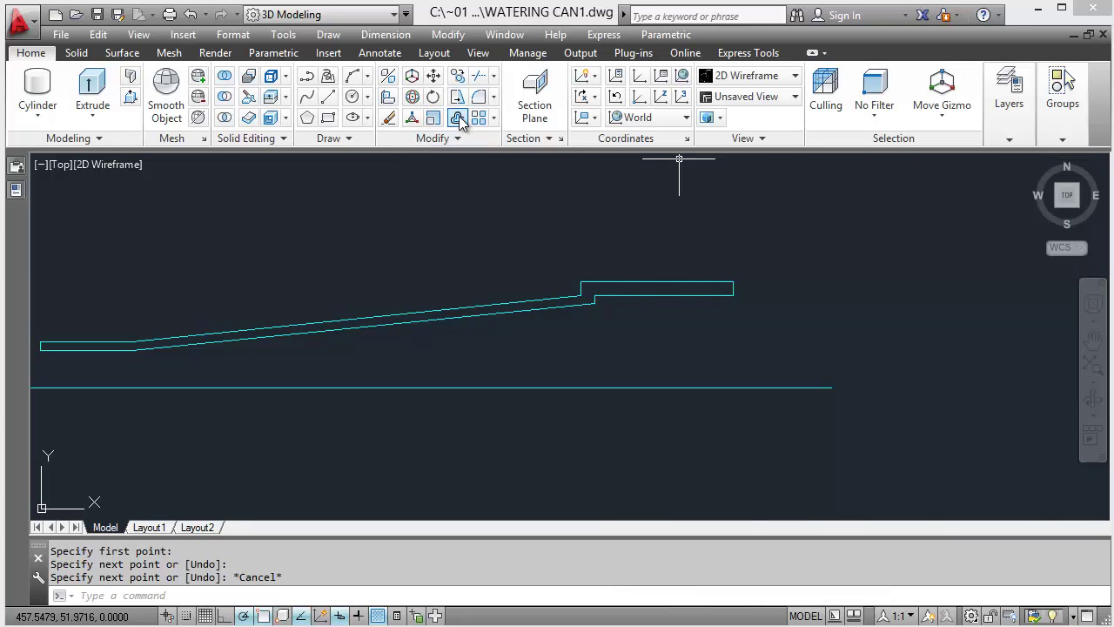
click(493, 97)
click(527, 164)
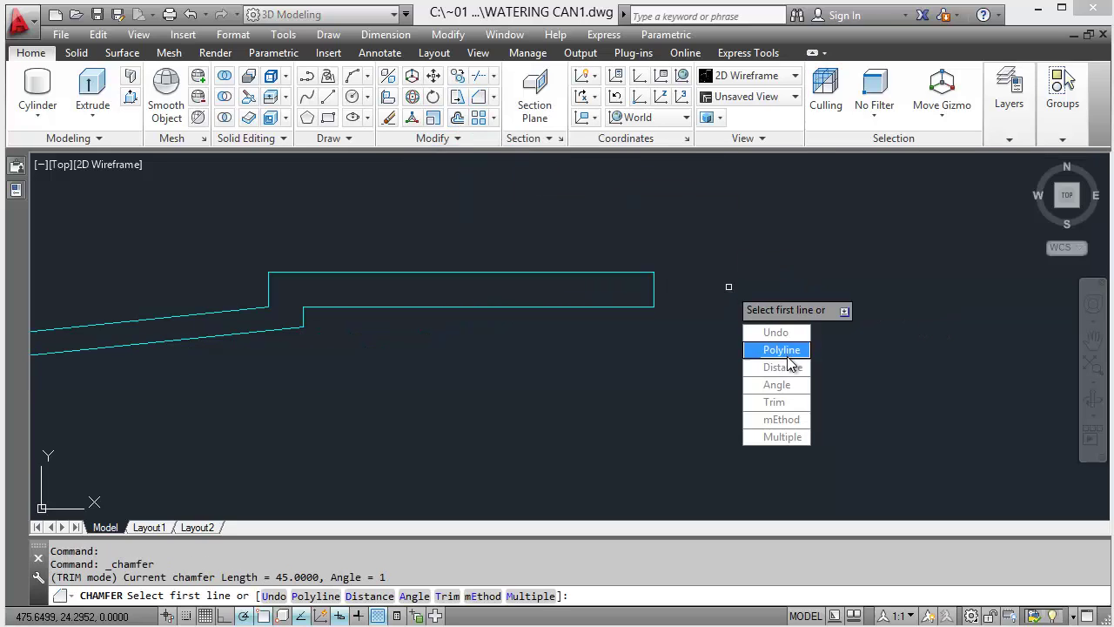
click(789, 366)
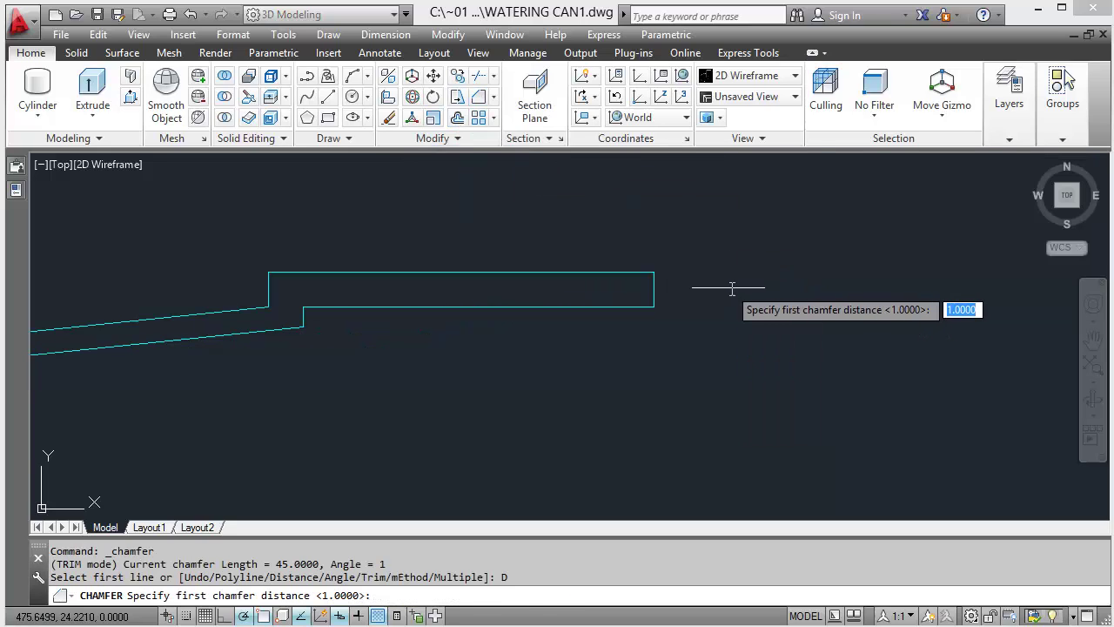
key(Return)
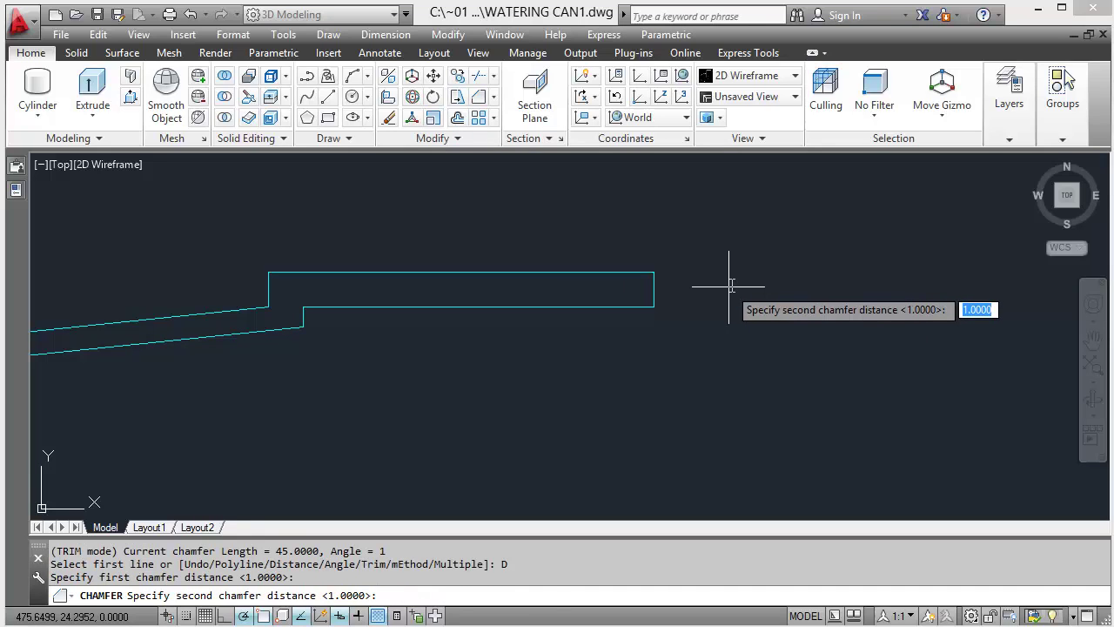
key(Return)
click(653, 281)
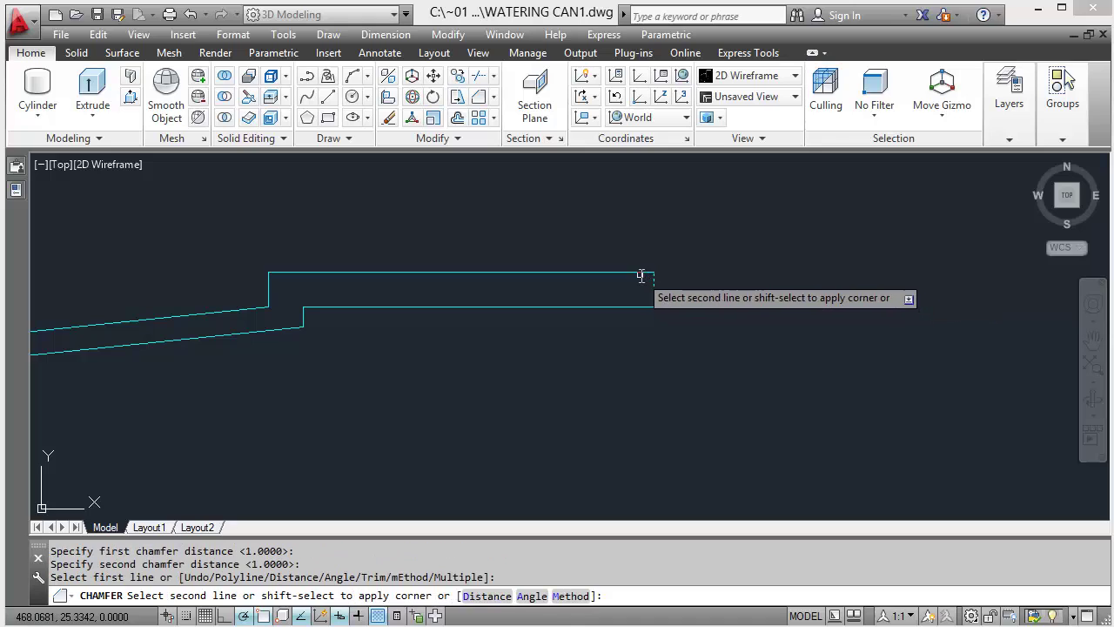
click(640, 272)
Step: Apply the same 1 × 1 chamfer to the step's left corner
key(Return)
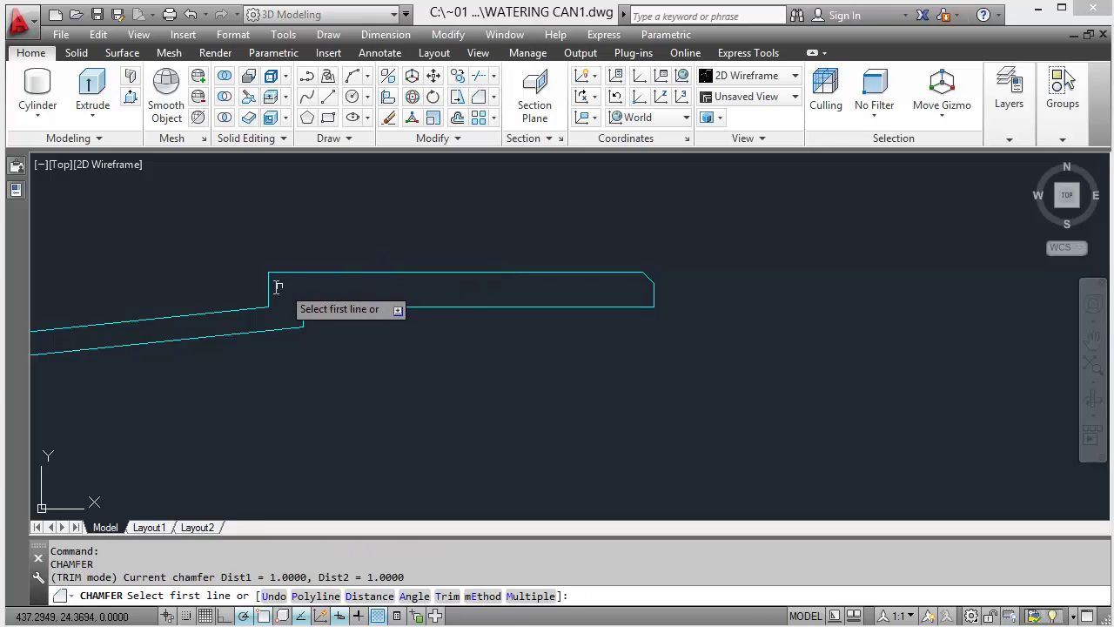
click(269, 283)
key(Escape)
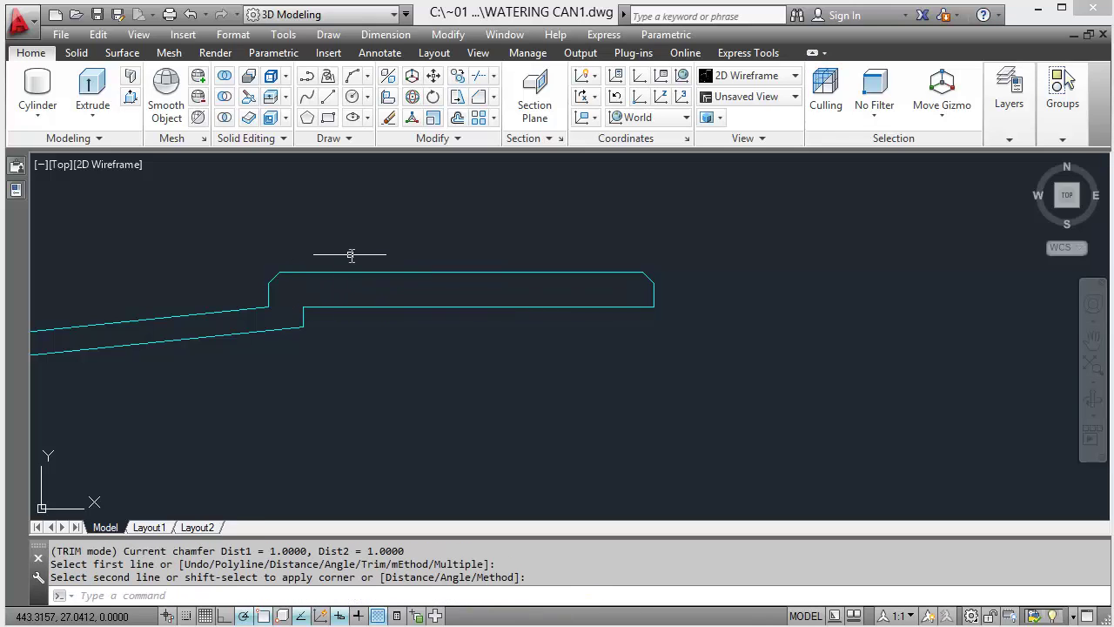
scroll(360, 265, down, 3)
middle_drag(522, 306, 965, 323)
scroll(964, 323, down, 1)
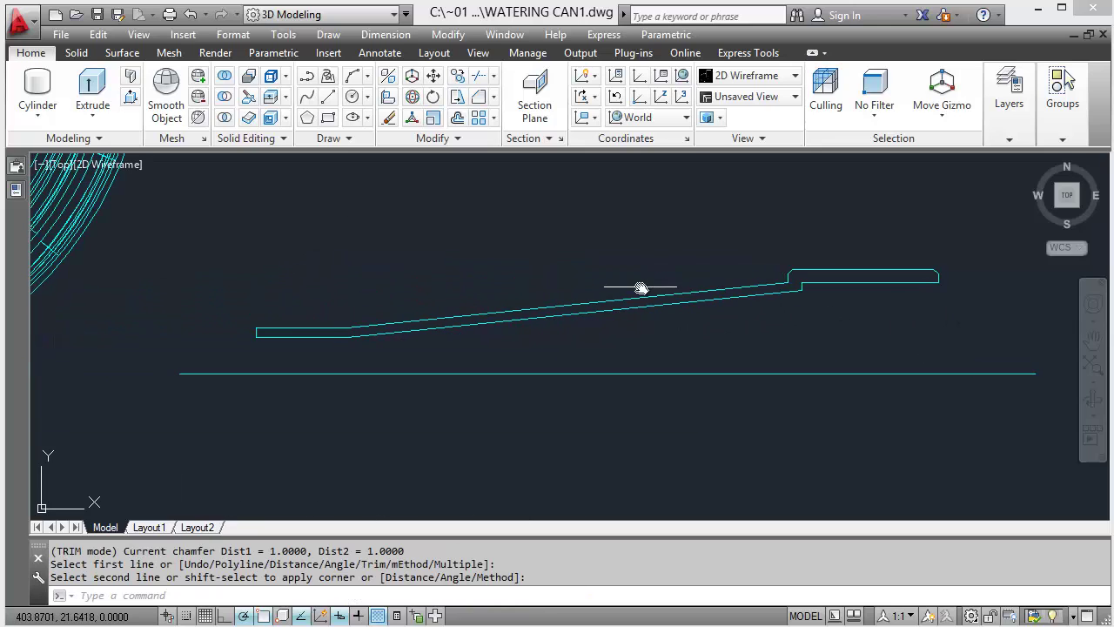
scroll(714, 284, up, 1)
Step: Convert the window-selected chamfered profile into a region with REG
text(r)
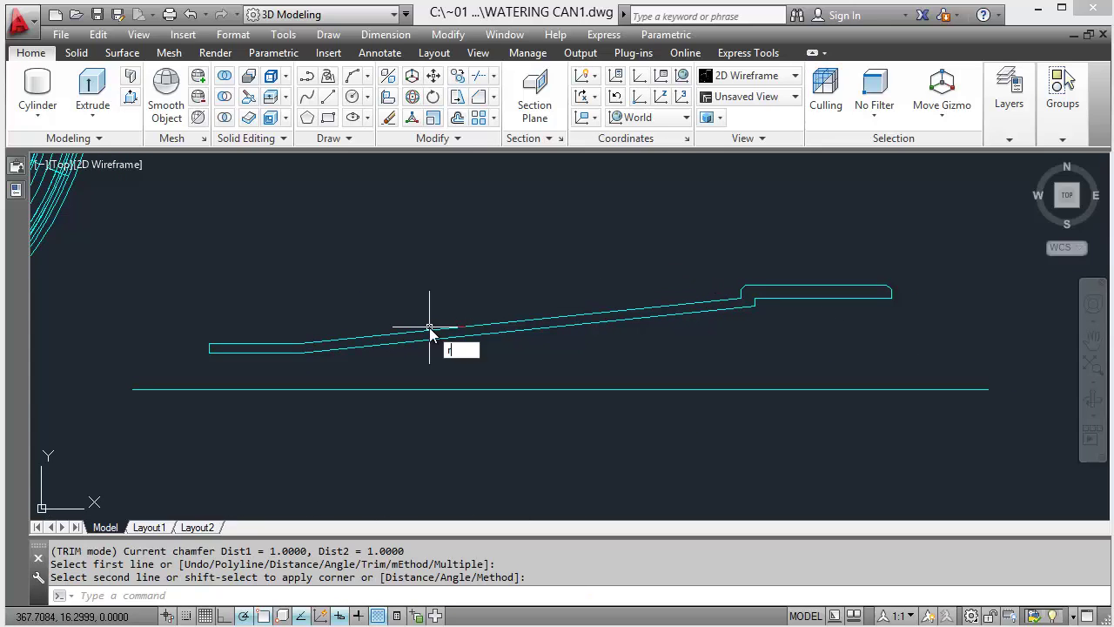
text(eg)
key(Return)
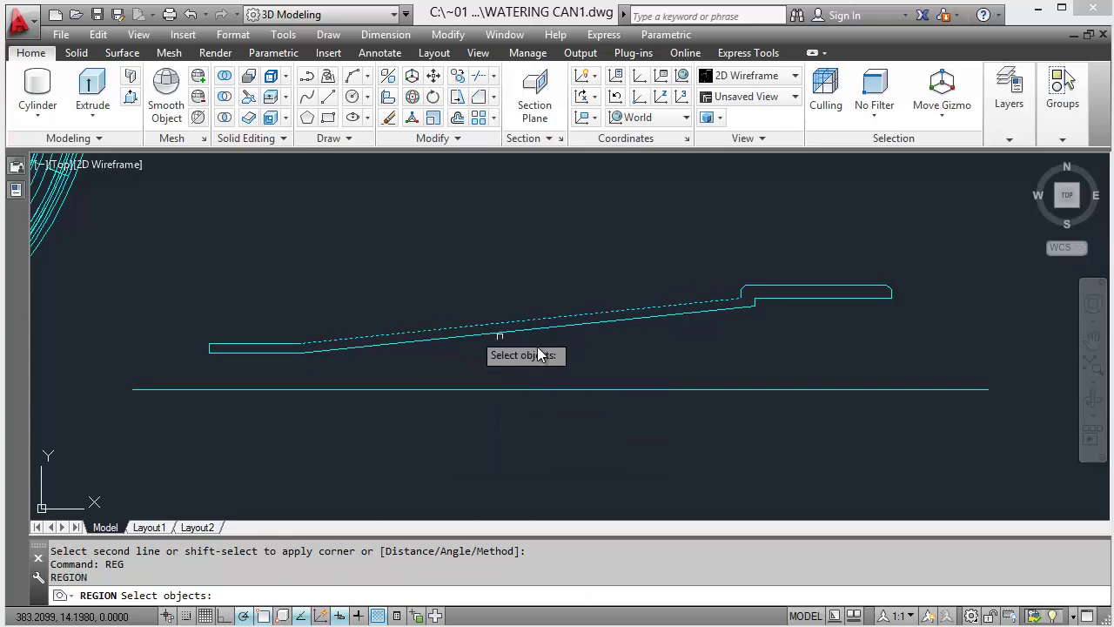
click(888, 330)
click(759, 301)
click(323, 374)
click(189, 302)
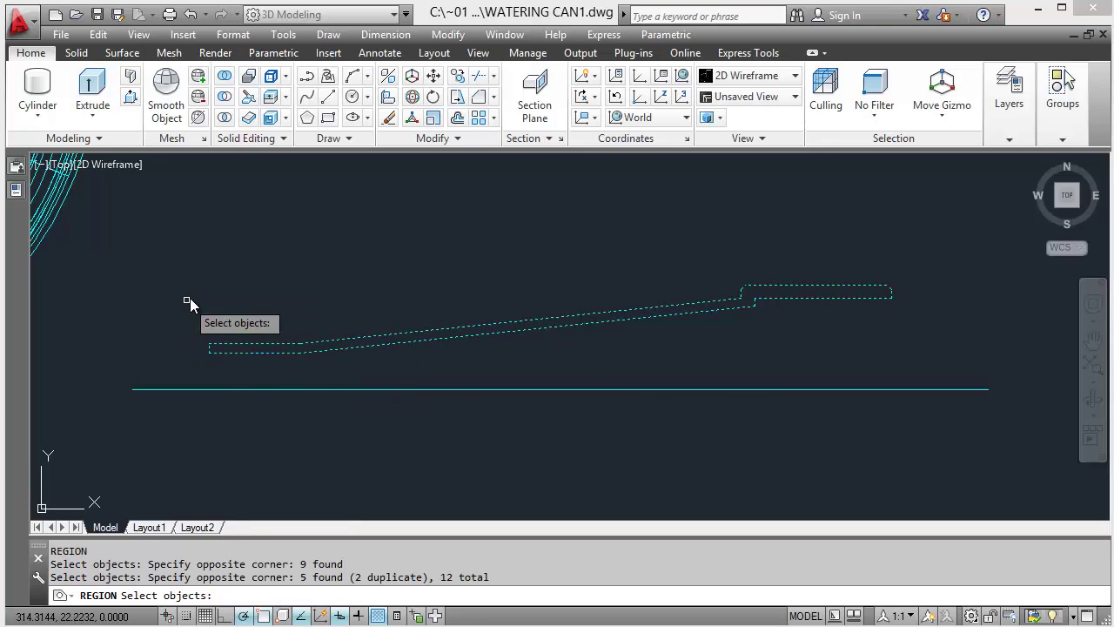
key(Return)
key(Return)
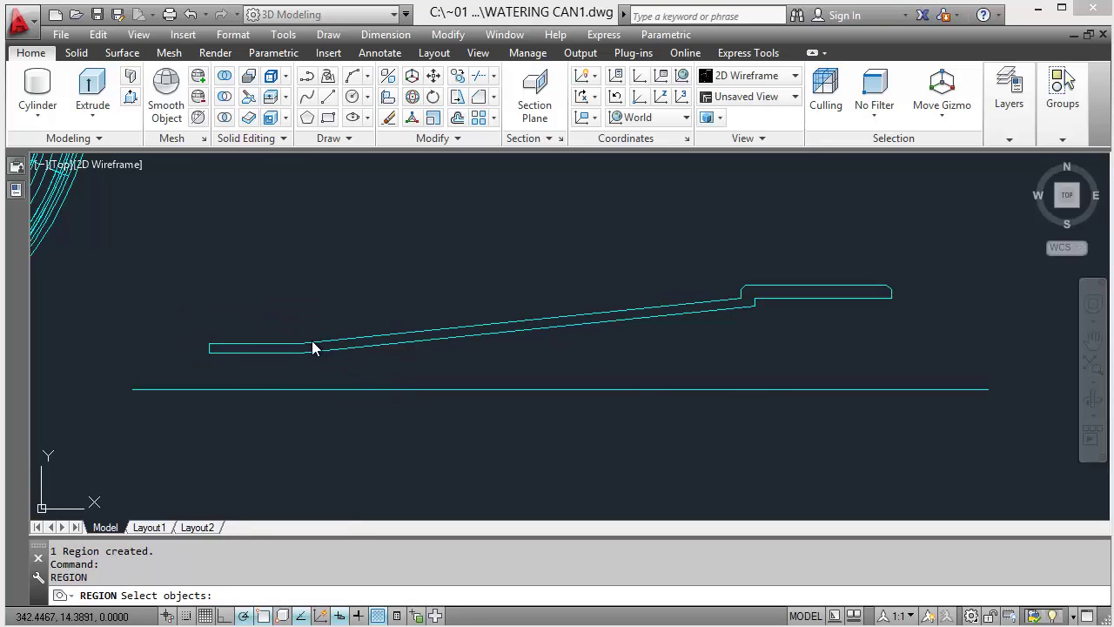
click(313, 343)
key(Escape)
click(312, 346)
key(Escape)
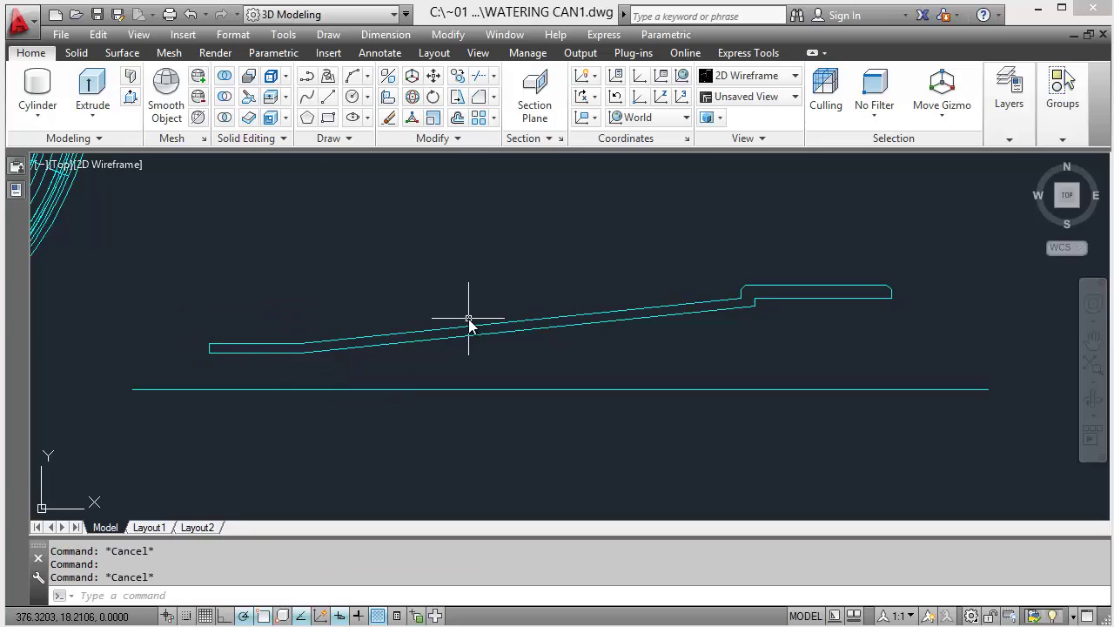
scroll(468, 318, down, 4)
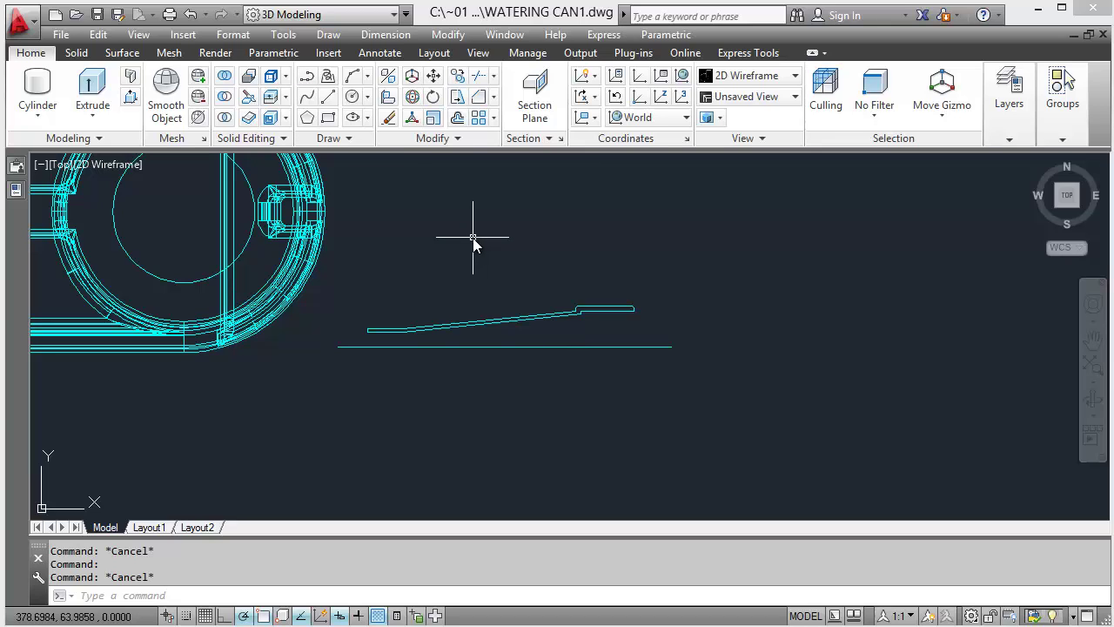
Step: Start typing the revolve command, then cancel the entry
text(RO)
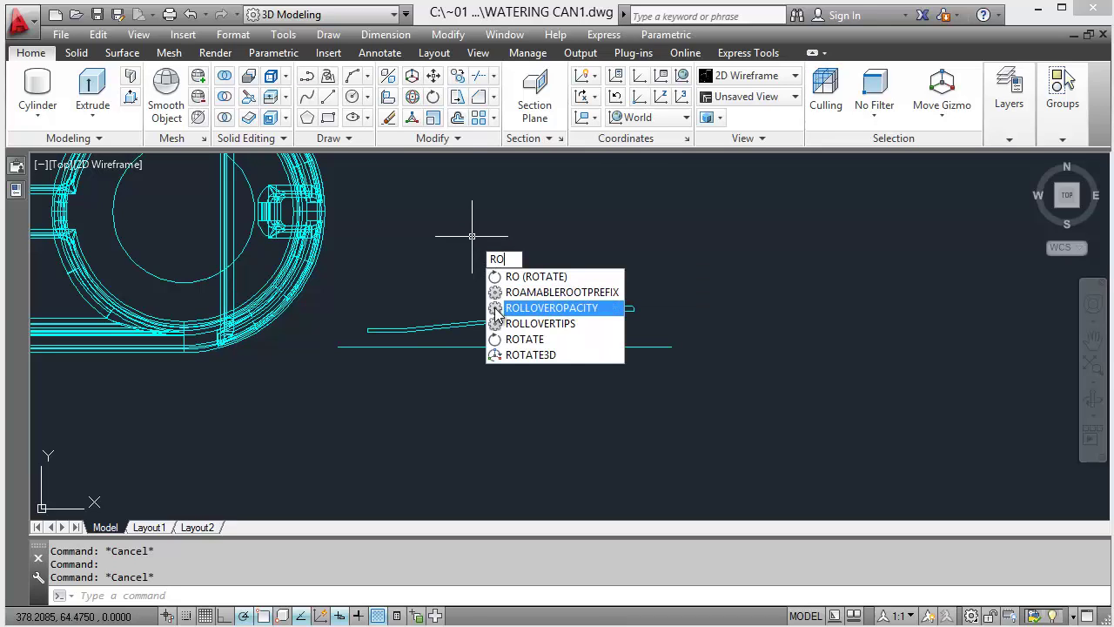
text(v)
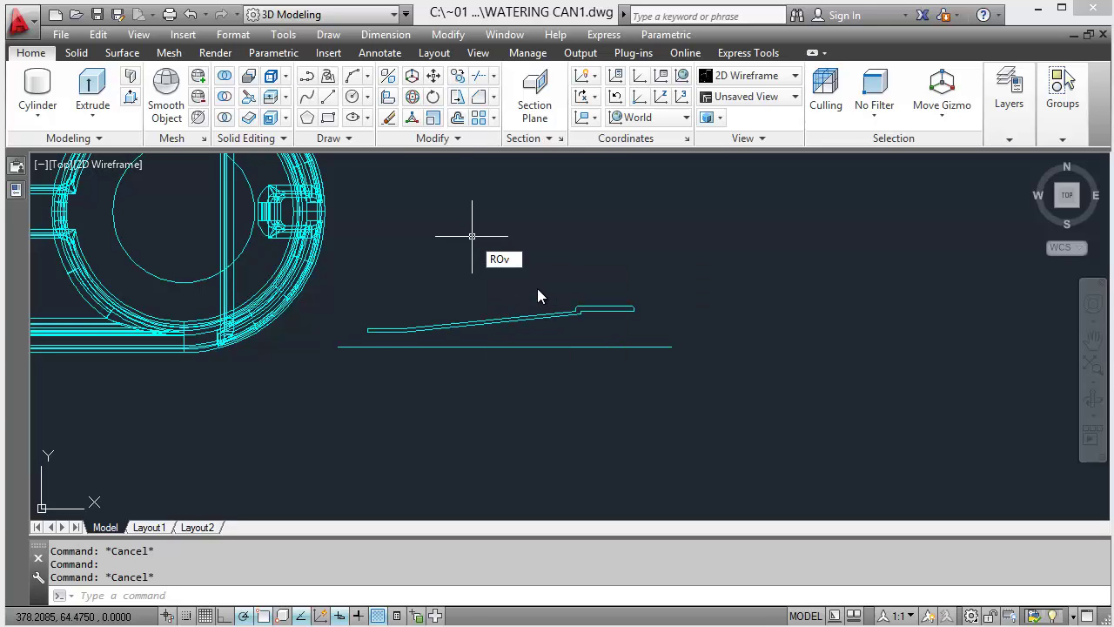
key(BackSpace)
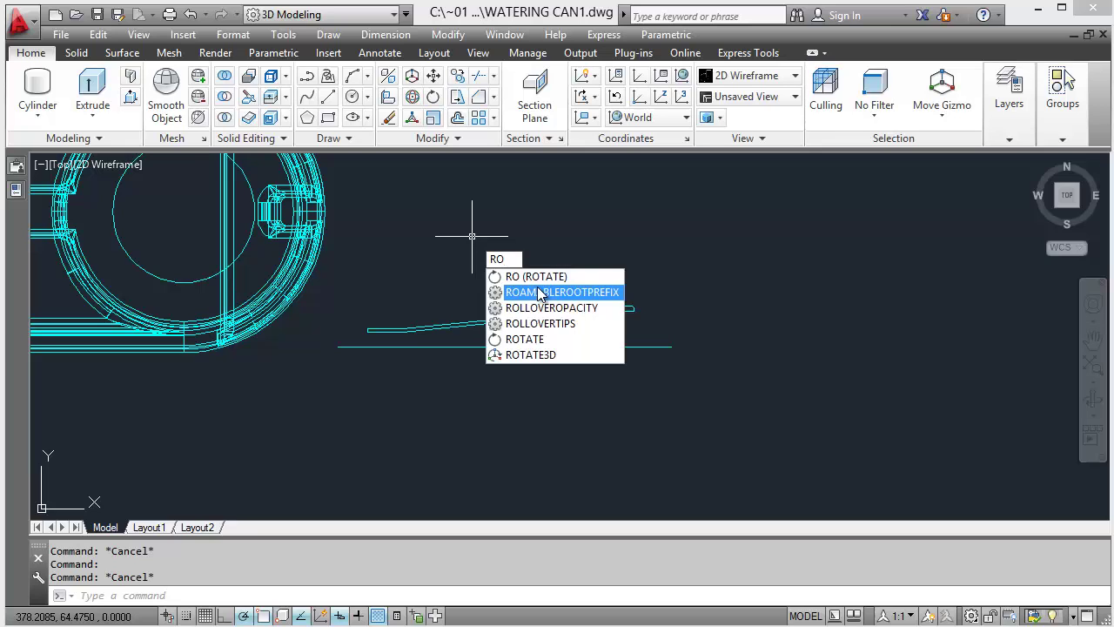
key(Escape)
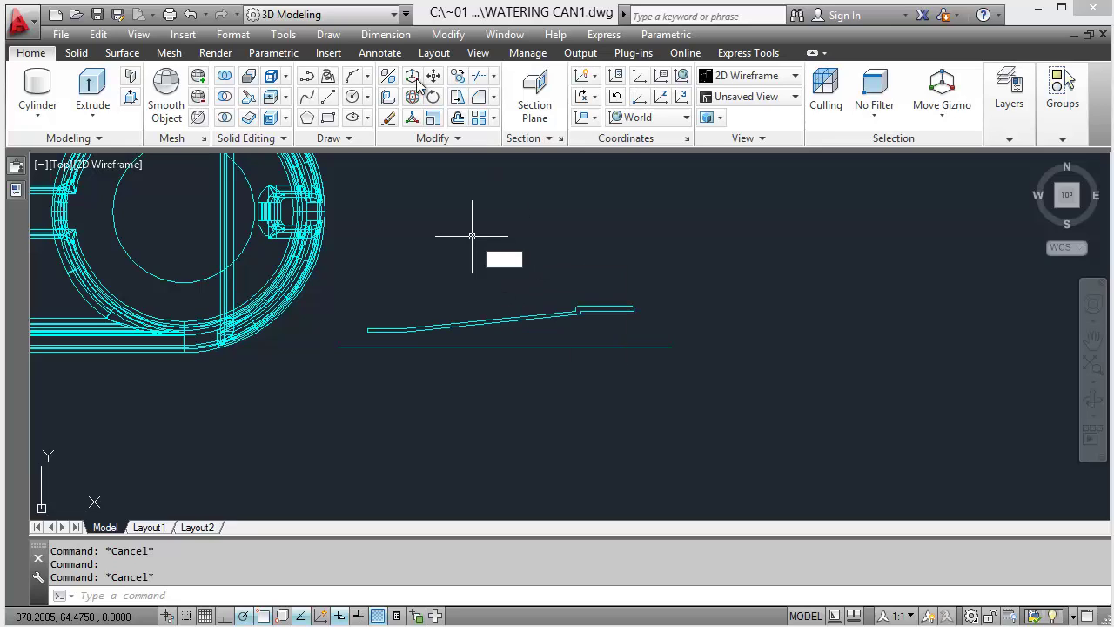
key(Escape)
Step: Revolve the profile region 360° about the axis line, from its right end to its left end
click(76, 53)
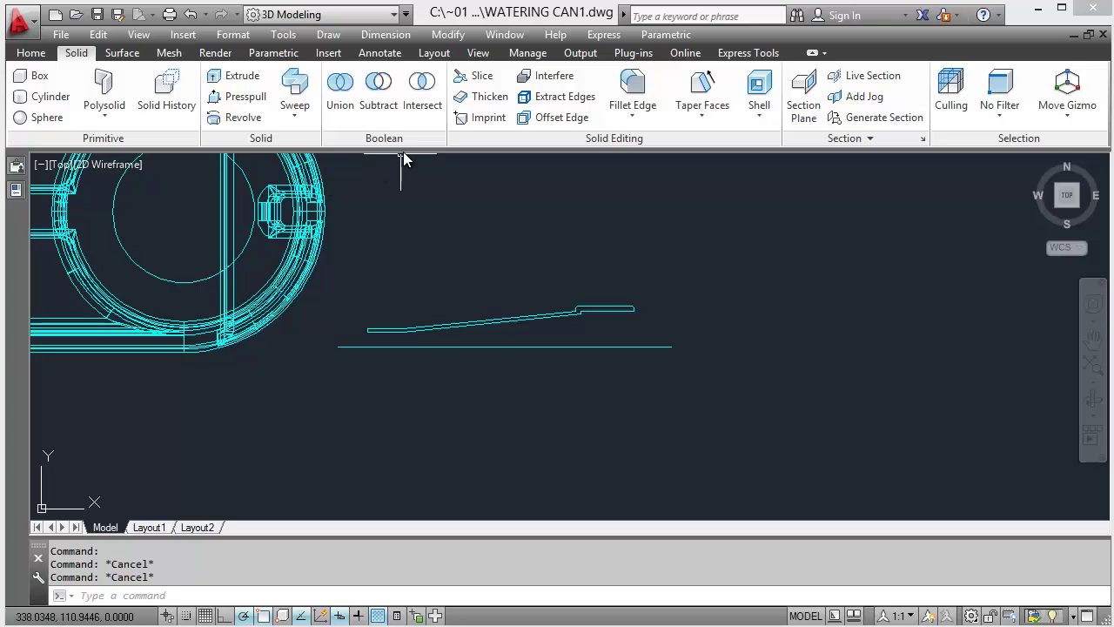
click(249, 119)
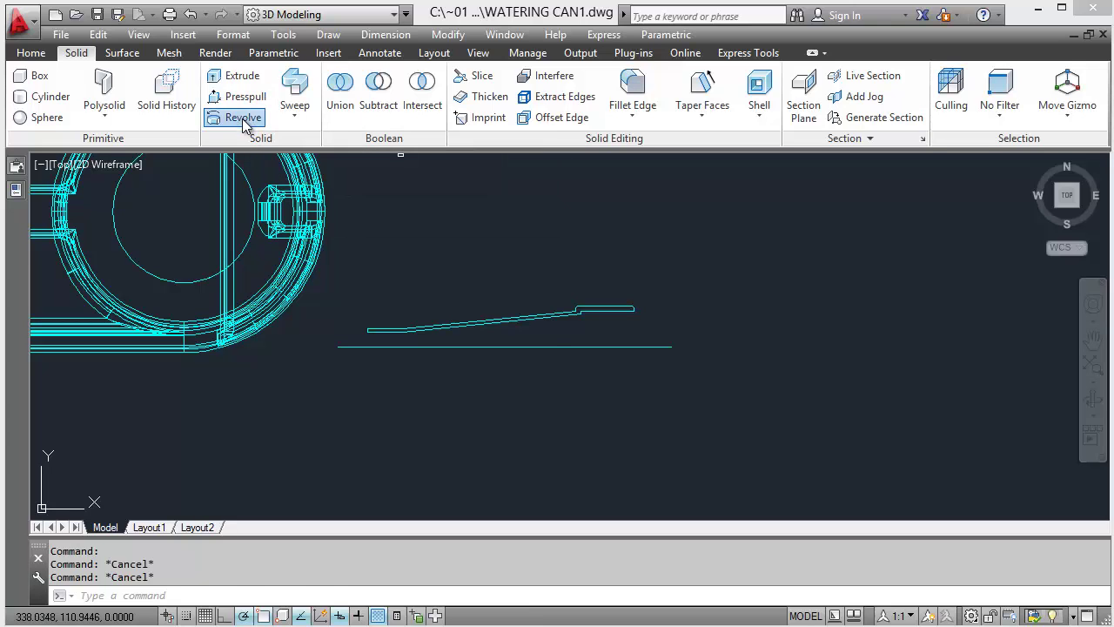
click(537, 320)
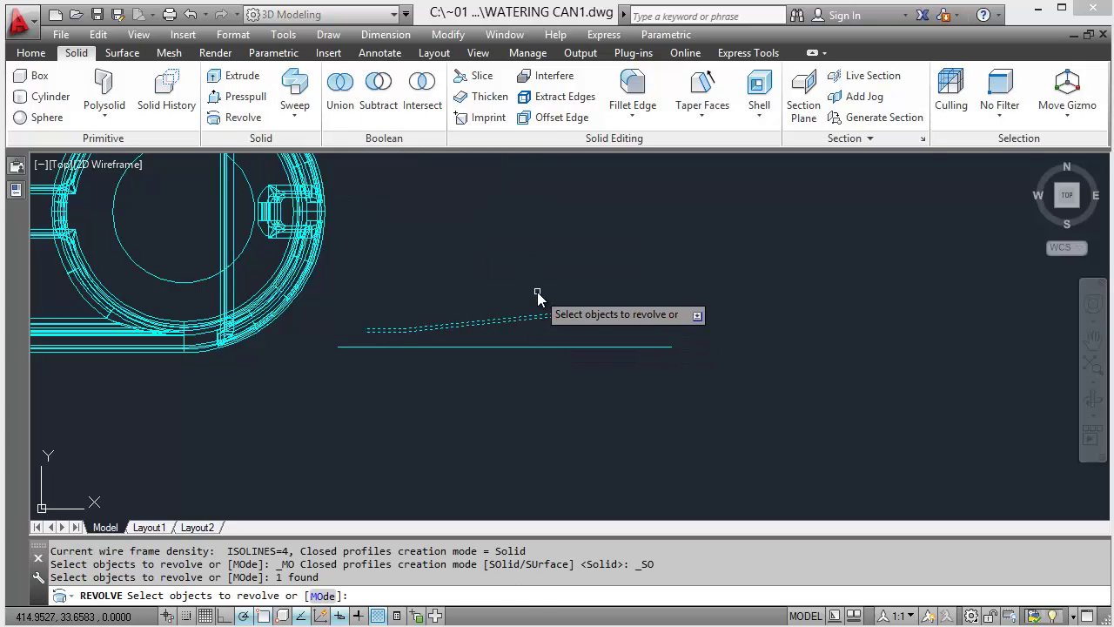
key(Return)
click(671, 346)
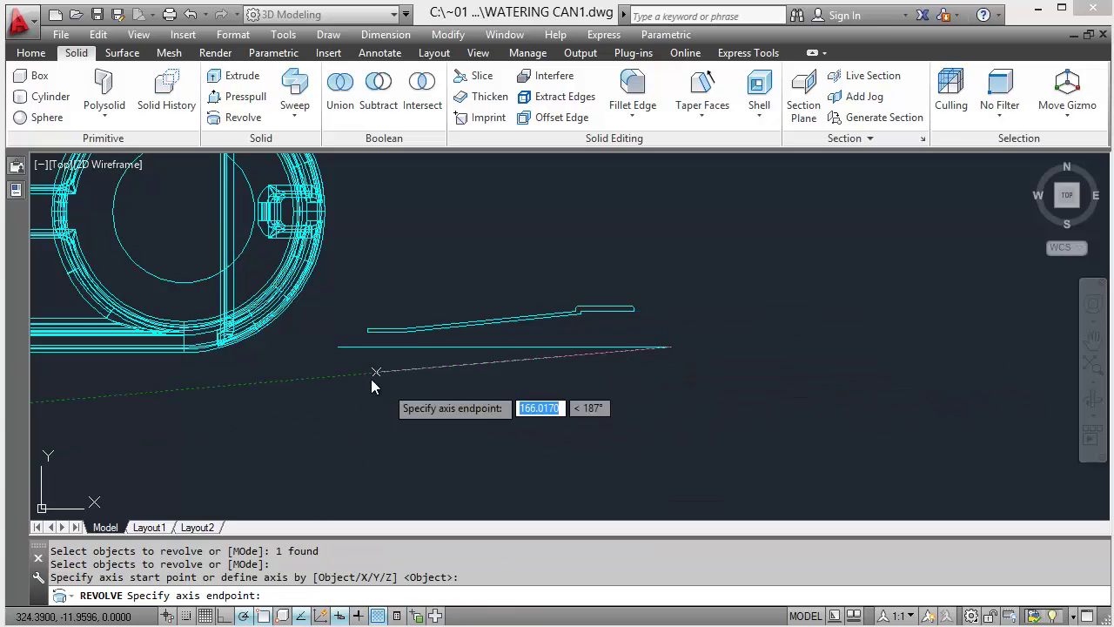
click(339, 347)
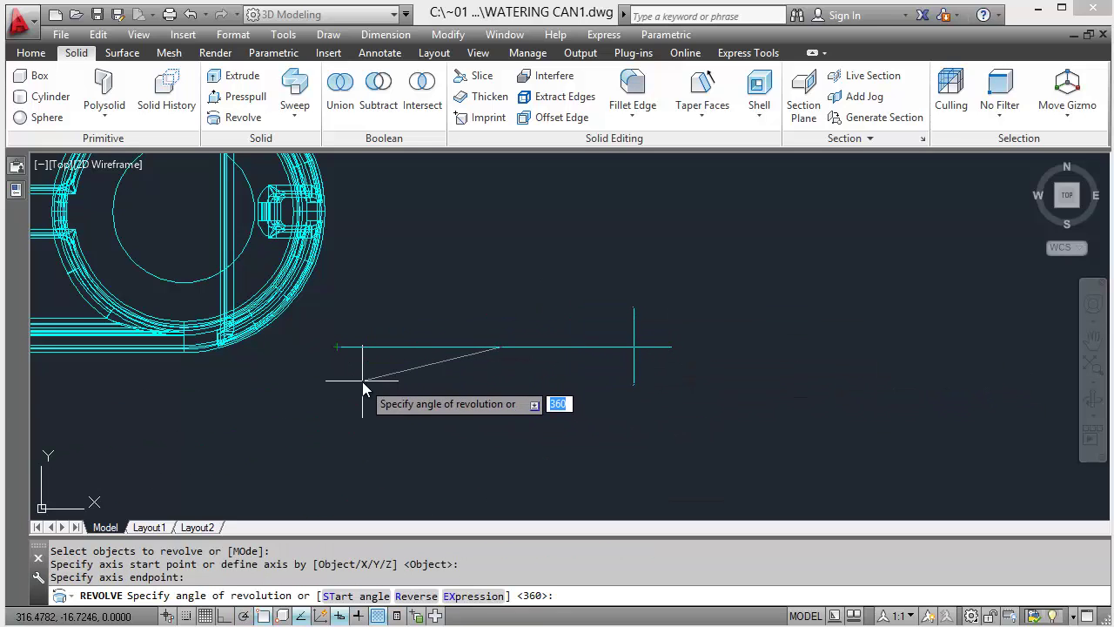
key(Return)
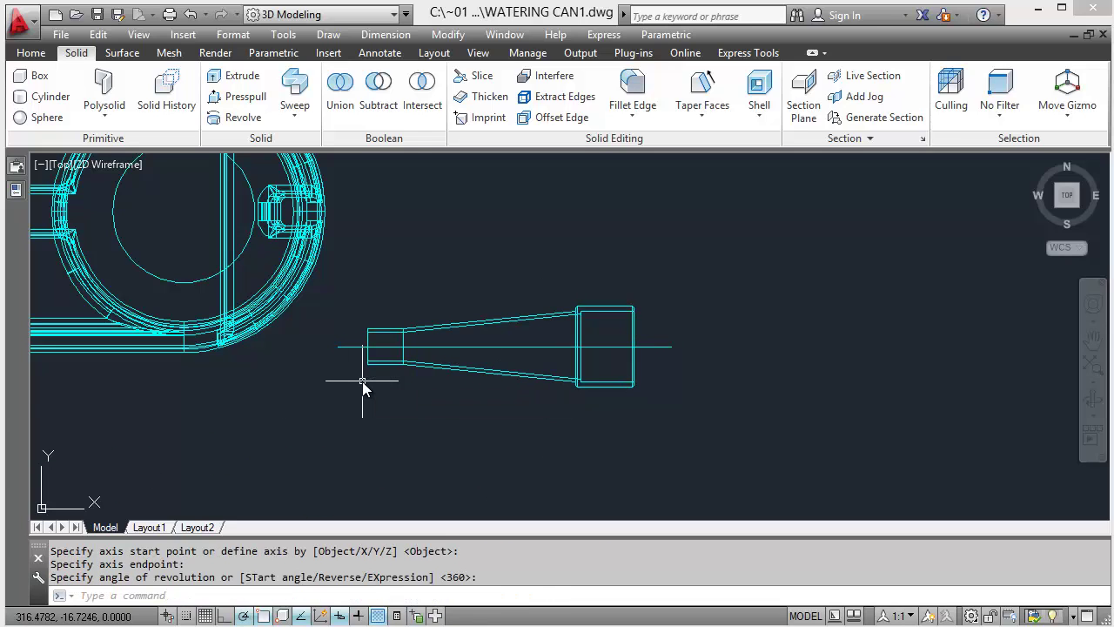
Step: Delete the leftover axis line and tilt the view onto the solid nozzle
click(645, 347)
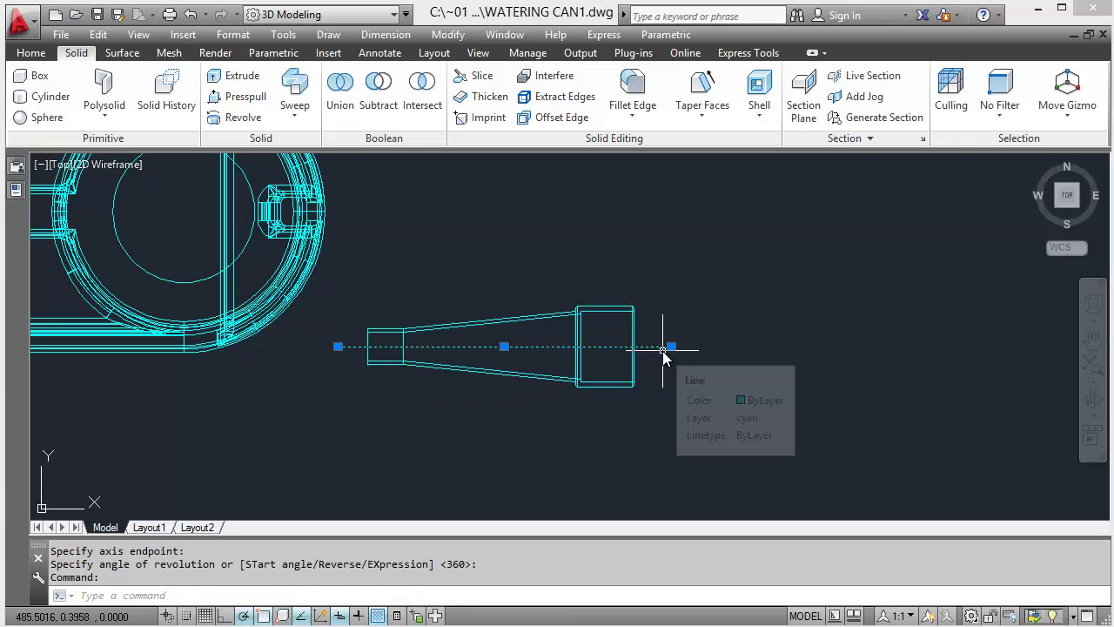
key(Delete)
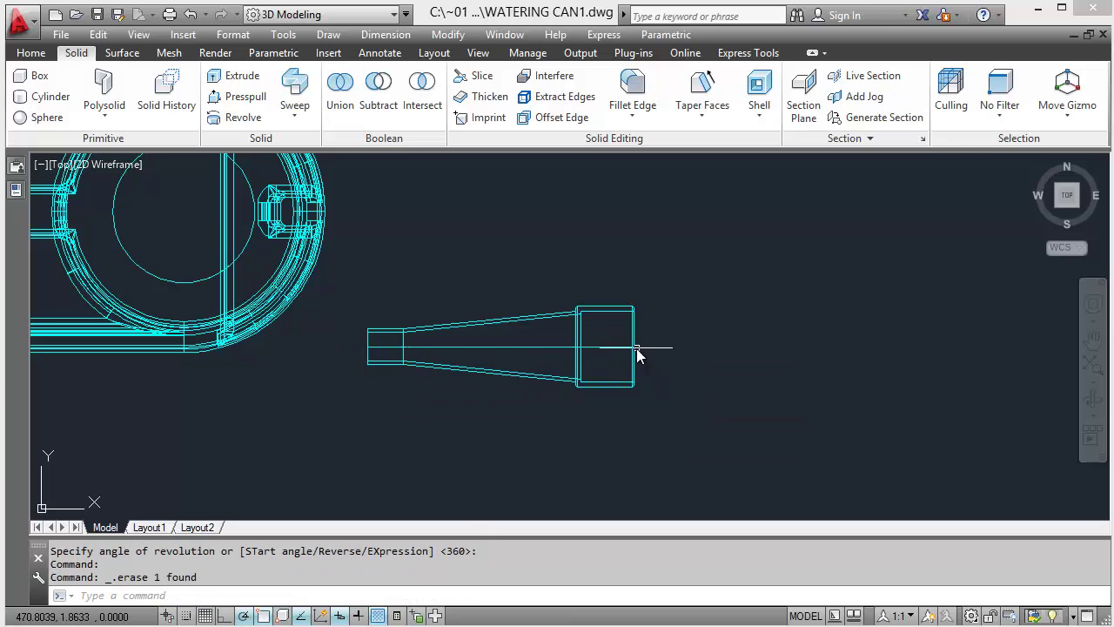
shift+middle_drag(636, 355, 653, 269)
Step: Switch the model's visual style to Conceptual shading
click(31, 53)
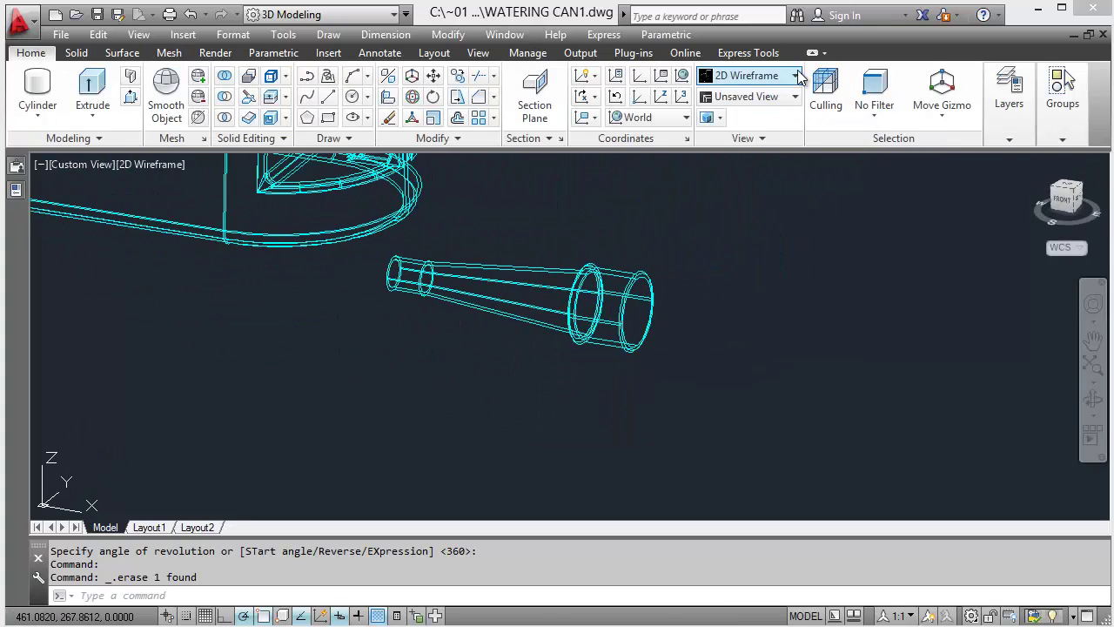
click(766, 76)
click(807, 106)
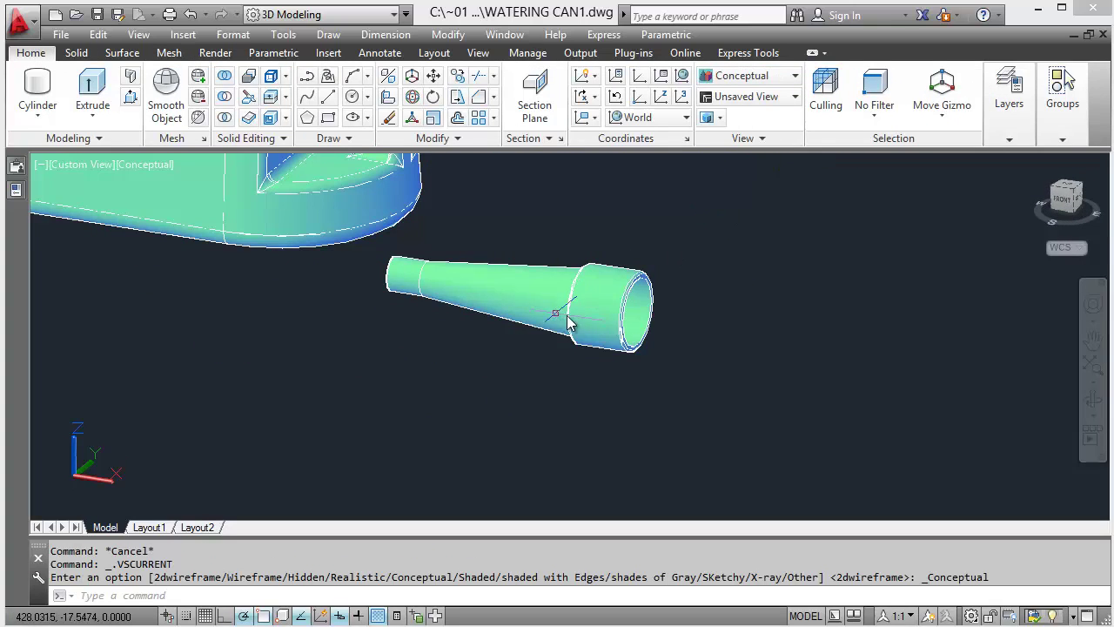
Step: Orbit and zoom to show the tapered nozzle solid beside the watering-can body
shift+middle_drag(567, 323, 611, 303)
scroll(612, 304, down, 5)
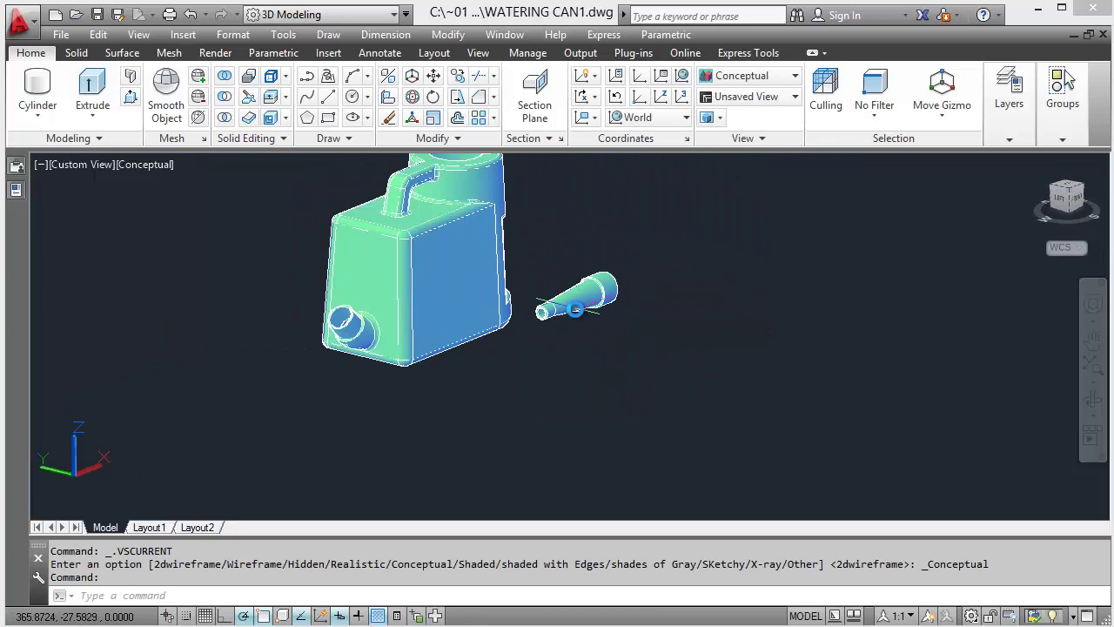
scroll(331, 339, up, 2)
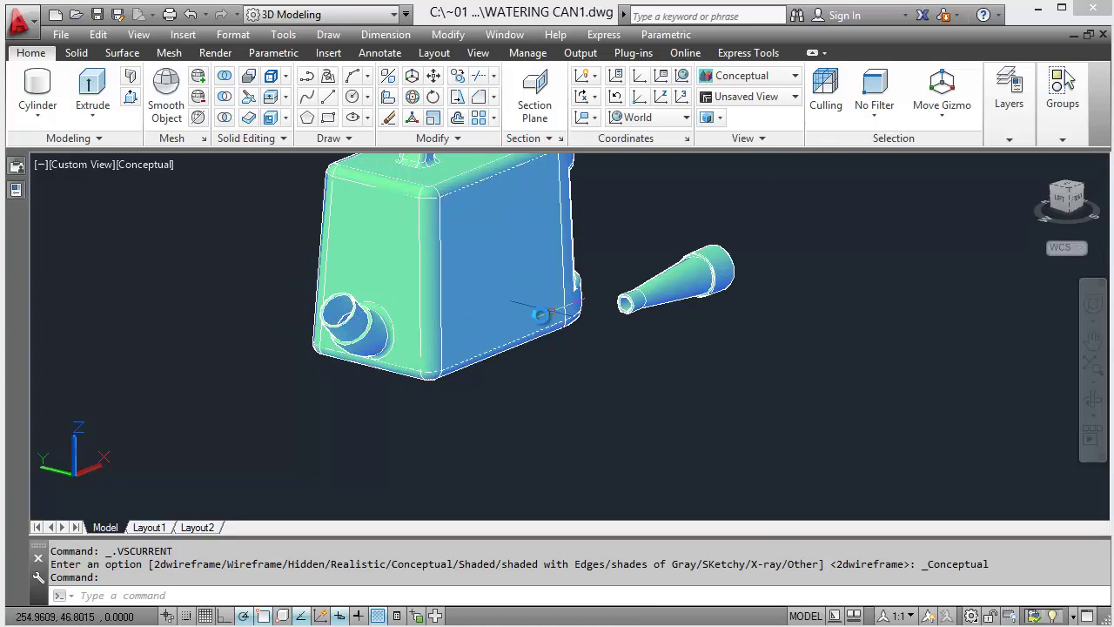
shift+right_click(538, 330)
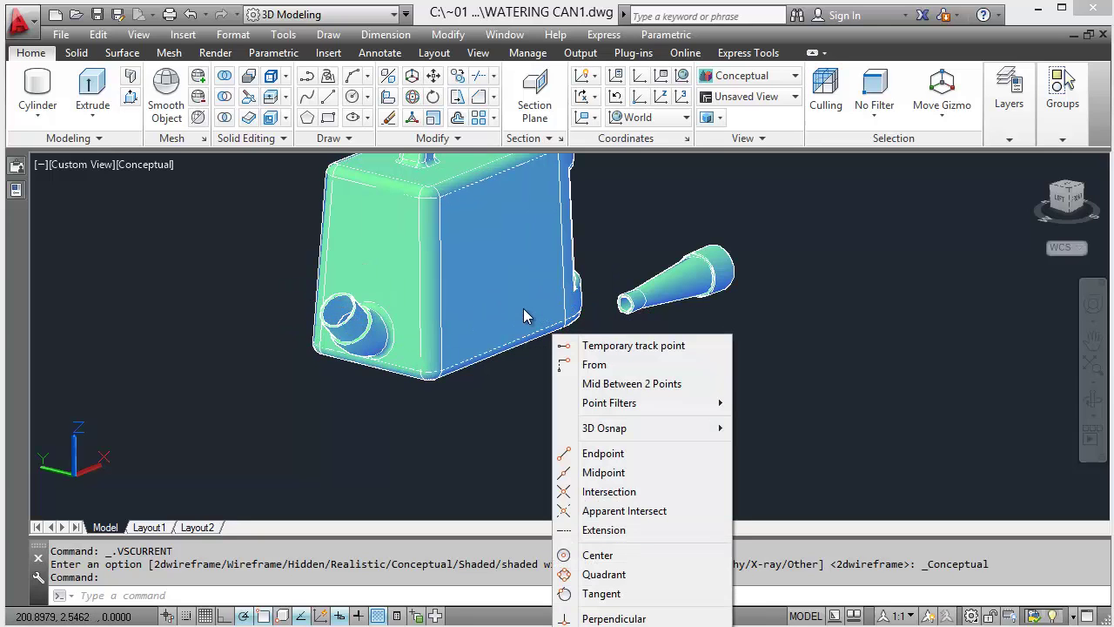
mouse_move(520, 306)
shift+middle_down()
mouse_move(505, 319)
mouse_move(570, 326)
mouse_move(508, 293)
mouse_move(557, 365)
mouse_move(592, 386)
mouse_move(546, 391)
shift+middle_up()
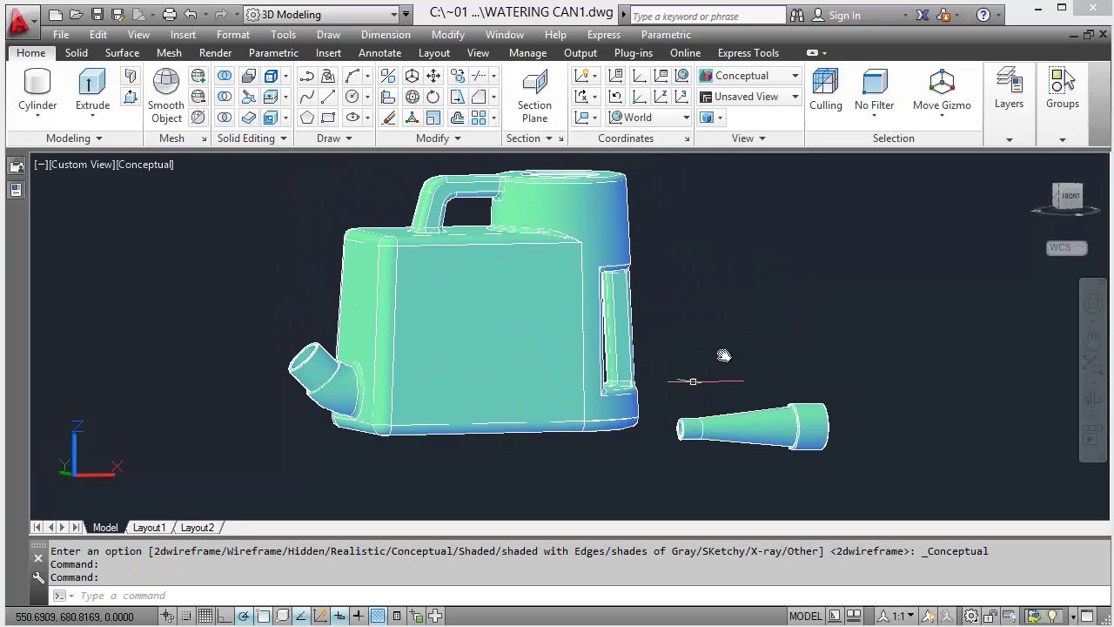